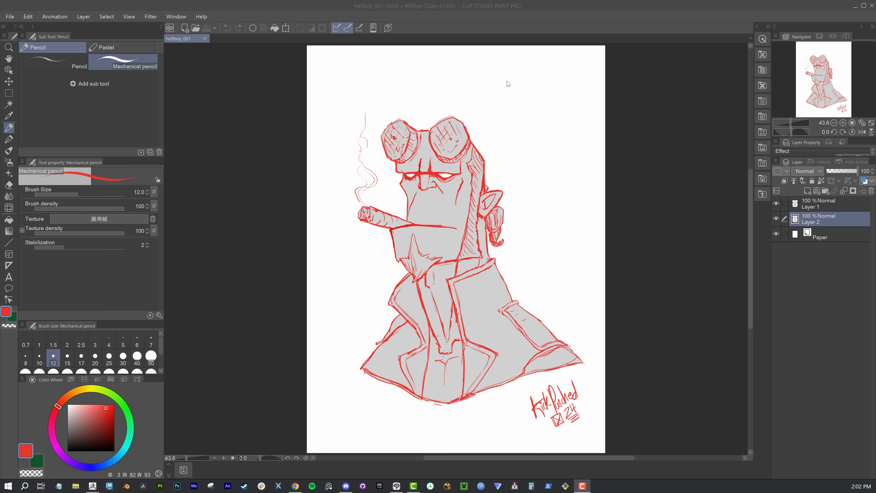
- Switch to ZBrush and open the DynaMesh_Sphere_64 project
{"action": "left_click", "coordinate": [674, 103]}
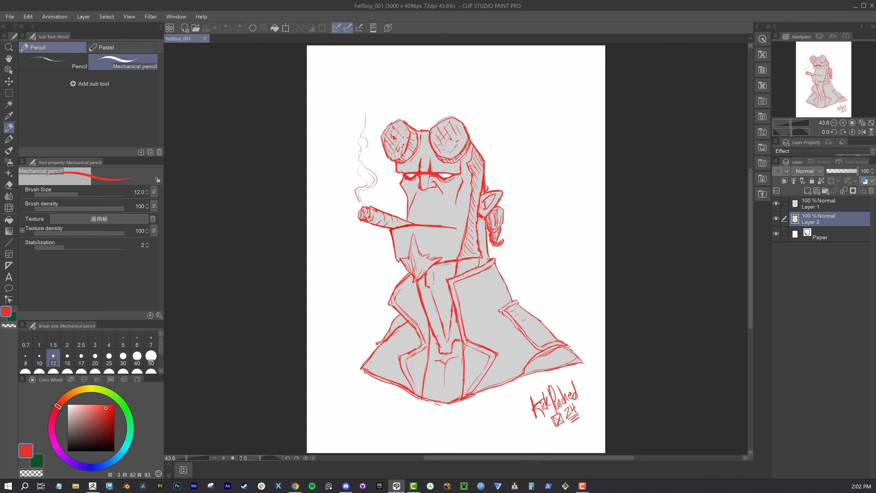
{"action": "left_click", "coordinate": [94, 486]}
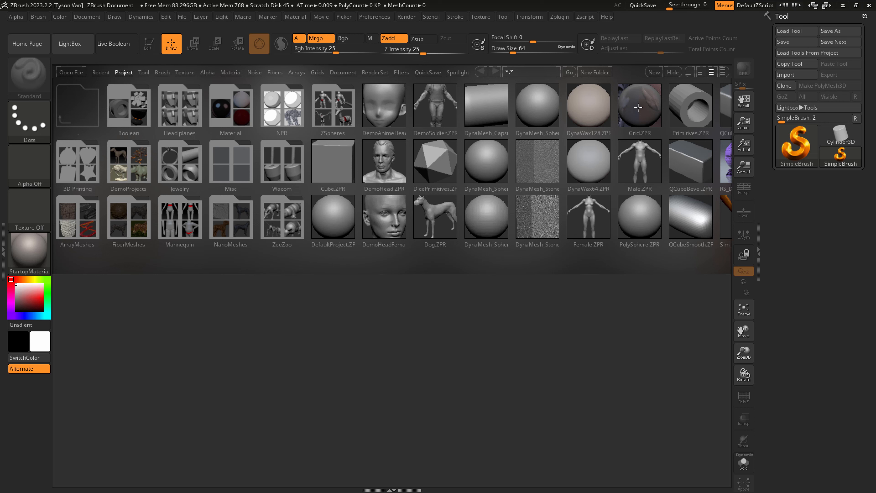
{"action": "left_click", "coordinate": [546, 105]}
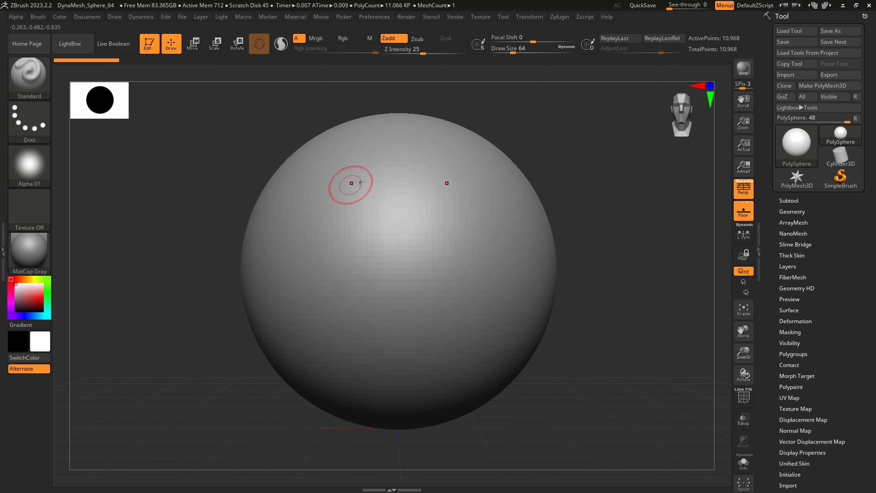
- Sculpt a short mirrored raised stroke on the sphere's upper front with the Standard brush at draw size 64
{"action": "mouse_move", "coordinate": [410, 175]}
{"action": "left_mouse_down"}
{"action": "mouse_move", "coordinate": [424, 219]}
{"action": "mouse_move", "coordinate": [401, 193]}
{"action": "mouse_move", "coordinate": [405, 212]}
{"action": "mouse_move", "coordinate": [418, 208]}
{"action": "left_mouse_up"}
{"action": "mouse_move", "coordinate": [682, 108]}
{"action": "left_mouse_down"}
{"action": "mouse_move", "coordinate": [669, 110]}
{"action": "mouse_move", "coordinate": [681, 116]}
{"action": "left_mouse_up"}
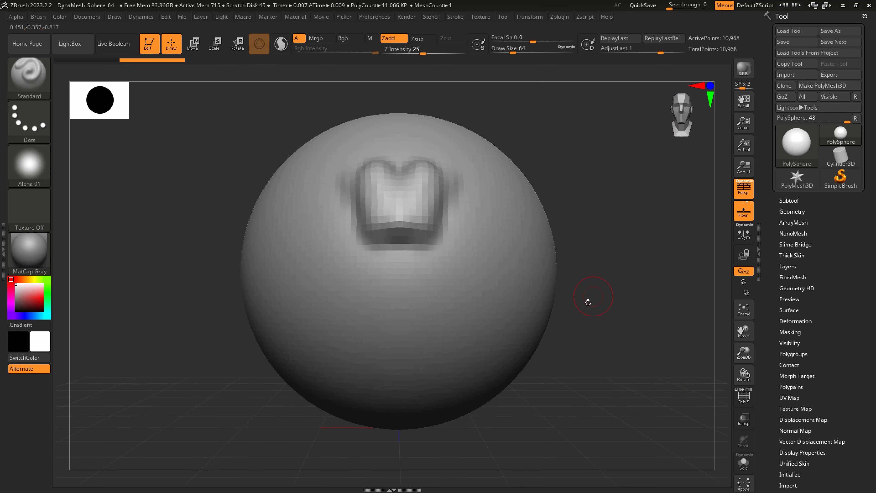
- Orbit, pan, zoom and frame the sphere to examine the sculpted strokes from the front and side
{"action": "mouse_move", "coordinate": [559, 266]}
{"action": "left_mouse_down"}
{"action": "mouse_move", "coordinate": [518, 277]}
{"action": "mouse_move", "coordinate": [565, 276]}
{"action": "mouse_move", "coordinate": [556, 276]}
{"action": "left_mouse_up"}
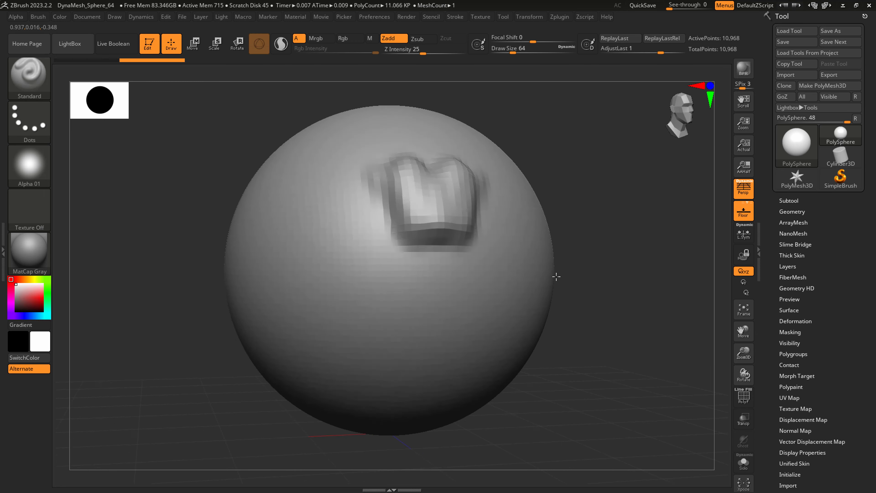
{"action": "right_click_drag", "start_coordinate": [556, 277], "coordinate": [504, 276]}
{"action": "right_click_drag", "start_coordinate": [600, 276], "coordinate": [576, 277]}
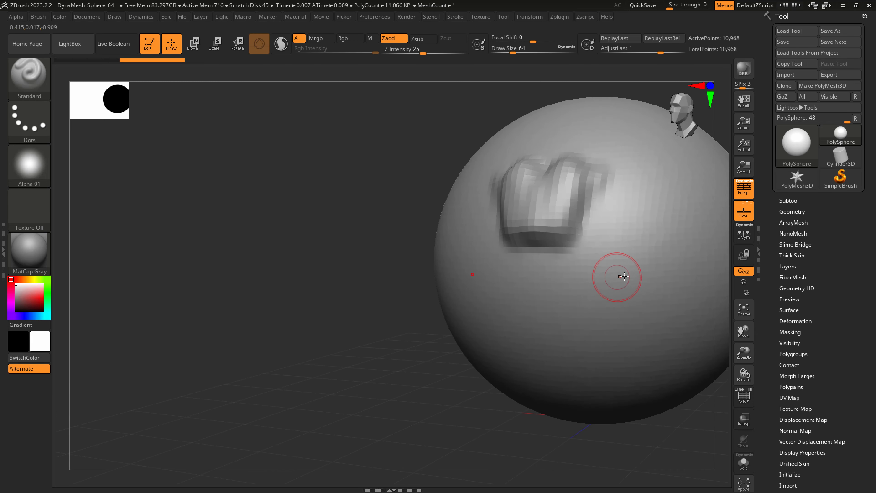
{"action": "right_click_drag", "start_coordinate": [642, 283], "coordinate": [510, 293], "text": "alt"}
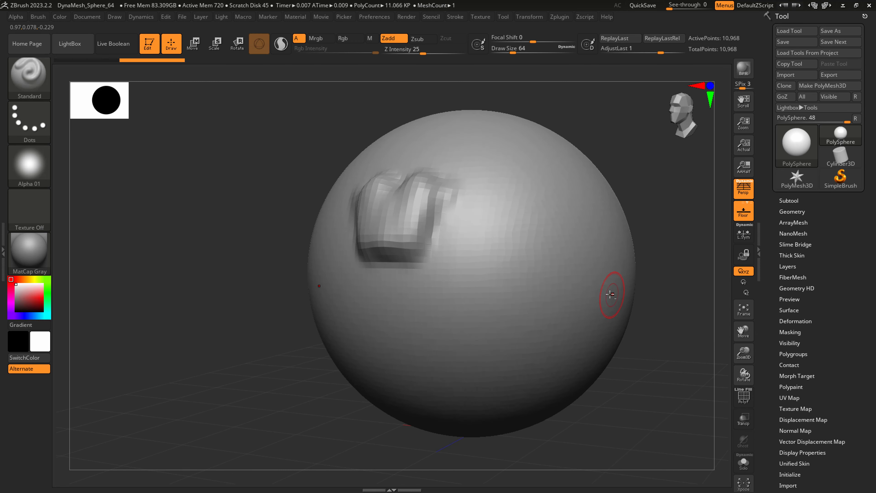
{"action": "right_click_drag", "start_coordinate": [595, 299], "coordinate": [590, 272], "text": "alt"}
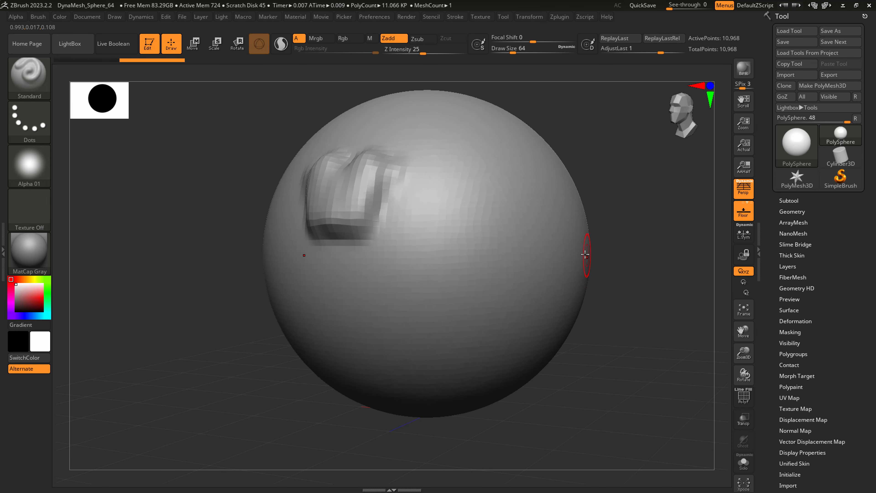
{"action": "mouse_move", "coordinate": [579, 241]}
{"action": "right_mouse_down", "text": "alt"}
{"action": "mouse_move", "coordinate": [498, 241]}
{"action": "mouse_move", "coordinate": [548, 247]}
{"action": "mouse_move", "coordinate": [569, 239]}
{"action": "right_mouse_up", "text": "alt"}
{"action": "mouse_move", "coordinate": [569, 238]}
{"action": "right_mouse_down", "text": "ctrl"}
{"action": "mouse_move", "coordinate": [568, 211]}
{"action": "mouse_move", "coordinate": [557, 304]}
{"action": "mouse_move", "coordinate": [555, 264]}
{"action": "mouse_move", "coordinate": [571, 210]}
{"action": "mouse_move", "coordinate": [542, 321]}
{"action": "mouse_move", "coordinate": [584, 253]}
{"action": "mouse_move", "coordinate": [579, 266]}
{"action": "mouse_move", "coordinate": [522, 297]}
{"action": "mouse_move", "coordinate": [474, 277]}
{"action": "right_mouse_up", "text": "ctrl"}
{"action": "right_click_drag", "start_coordinate": [474, 277], "coordinate": [549, 303], "text": "alt"}
{"action": "mouse_move", "coordinate": [588, 270]}
{"action": "right_mouse_down", "text": "alt"}
{"action": "mouse_move", "coordinate": [497, 271]}
{"action": "mouse_move", "coordinate": [543, 249]}
{"action": "mouse_move", "coordinate": [508, 268]}
{"action": "right_mouse_up", "text": "alt"}
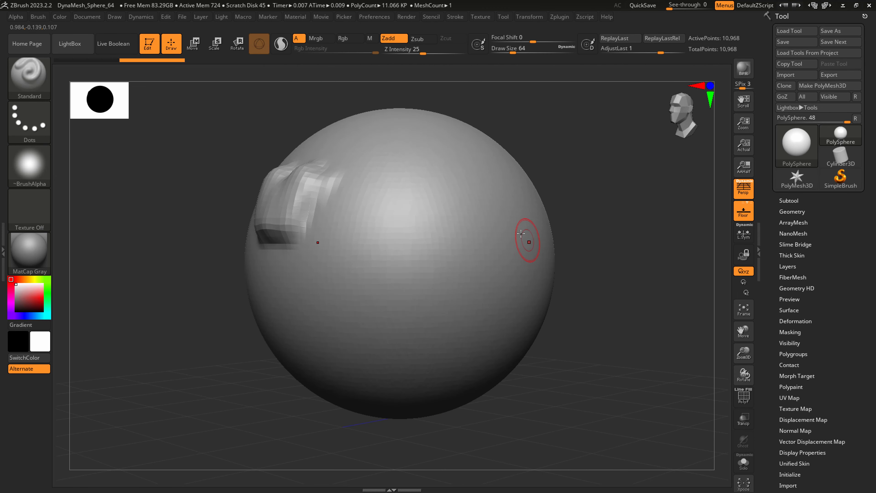
{"action": "right_click_drag", "start_coordinate": [478, 206], "coordinate": [513, 211], "text": "alt"}
{"action": "right_click_drag", "start_coordinate": [473, 284], "coordinate": [531, 333]}
{"action": "right_click_drag", "start_coordinate": [531, 333], "coordinate": [561, 336], "text": "ctrl"}
{"action": "right_click_drag", "start_coordinate": [562, 335], "coordinate": [565, 300], "text": "ctrl"}
{"action": "key", "text": "f"}
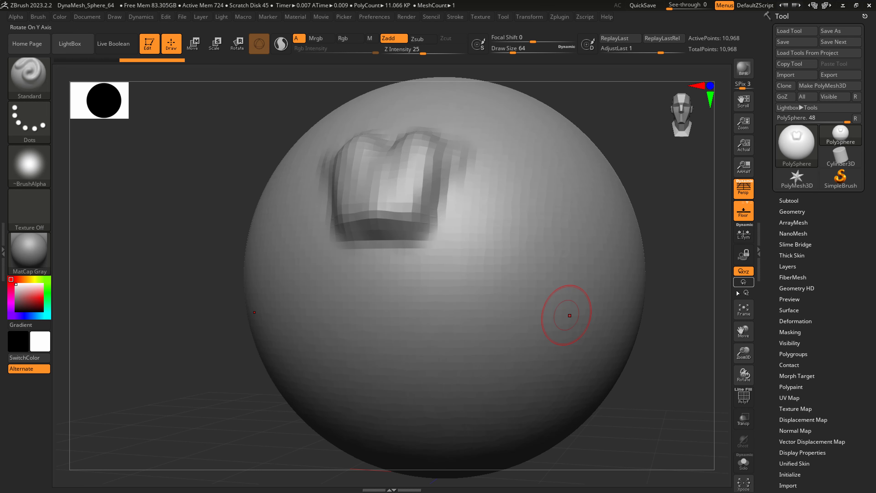
{"action": "left_click", "coordinate": [746, 311]}
{"action": "mouse_move", "coordinate": [520, 329]}
{"action": "right_mouse_down", "text": "ctrl"}
{"action": "mouse_move", "coordinate": [484, 329]}
{"action": "mouse_move", "coordinate": [496, 322]}
{"action": "mouse_move", "coordinate": [474, 331]}
{"action": "mouse_move", "coordinate": [513, 319]}
{"action": "right_mouse_up", "text": "ctrl"}
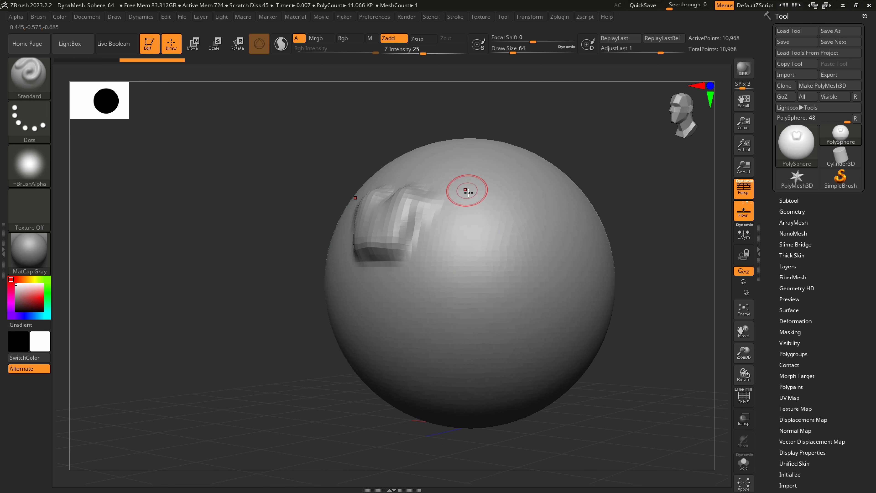
- Build up raised strokes across the sphere's side with the Standard brush, enlarging the draw size to about 108
{"action": "left_click_drag", "start_coordinate": [464, 199], "coordinate": [465, 286]}
{"action": "mouse_move", "coordinate": [481, 241]}
{"action": "left_mouse_down"}
{"action": "mouse_move", "coordinate": [476, 262]}
{"action": "mouse_move", "coordinate": [450, 221]}
{"action": "left_mouse_up"}
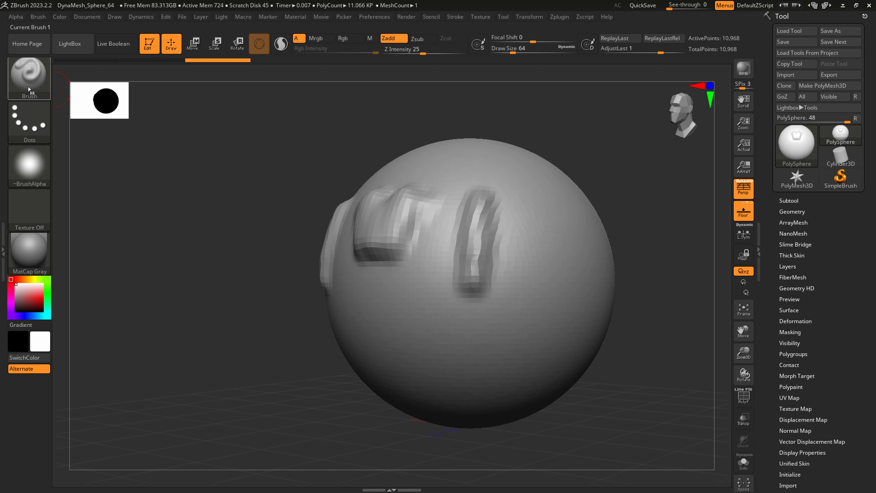
{"action": "mouse_move", "coordinate": [494, 205]}
{"action": "left_mouse_down"}
{"action": "mouse_move", "coordinate": [488, 183]}
{"action": "mouse_move", "coordinate": [492, 244]}
{"action": "mouse_move", "coordinate": [522, 301]}
{"action": "mouse_move", "coordinate": [545, 313]}
{"action": "mouse_move", "coordinate": [551, 306]}
{"action": "mouse_move", "coordinate": [487, 340]}
{"action": "mouse_move", "coordinate": [450, 286]}
{"action": "mouse_move", "coordinate": [457, 258]}
{"action": "left_mouse_up"}
{"action": "key", "text": "s"}
{"action": "mouse_move", "coordinate": [437, 290]}
{"action": "left_mouse_down"}
{"action": "mouse_move", "coordinate": [458, 176]}
{"action": "mouse_move", "coordinate": [419, 286]}
{"action": "mouse_move", "coordinate": [454, 347]}
{"action": "left_mouse_up"}
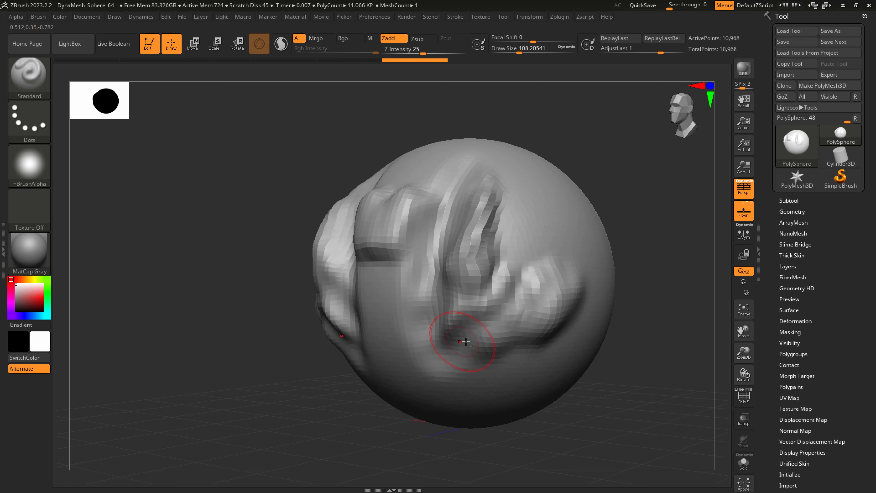
{"action": "mouse_move", "coordinate": [537, 265]}
{"action": "left_mouse_down"}
{"action": "mouse_move", "coordinate": [549, 198]}
{"action": "mouse_move", "coordinate": [538, 252]}
{"action": "mouse_move", "coordinate": [562, 205]}
{"action": "mouse_move", "coordinate": [568, 216]}
{"action": "left_mouse_up"}
{"action": "left_click_drag", "start_coordinate": [593, 282], "coordinate": [573, 332]}
{"action": "mouse_move", "coordinate": [507, 200]}
{"action": "left_mouse_down"}
{"action": "mouse_move", "coordinate": [521, 155]}
{"action": "mouse_move", "coordinate": [514, 172]}
{"action": "left_mouse_up"}
{"action": "mouse_move", "coordinate": [518, 372]}
{"action": "left_mouse_down"}
{"action": "mouse_move", "coordinate": [487, 407]}
{"action": "mouse_move", "coordinate": [556, 361]}
{"action": "left_mouse_up"}
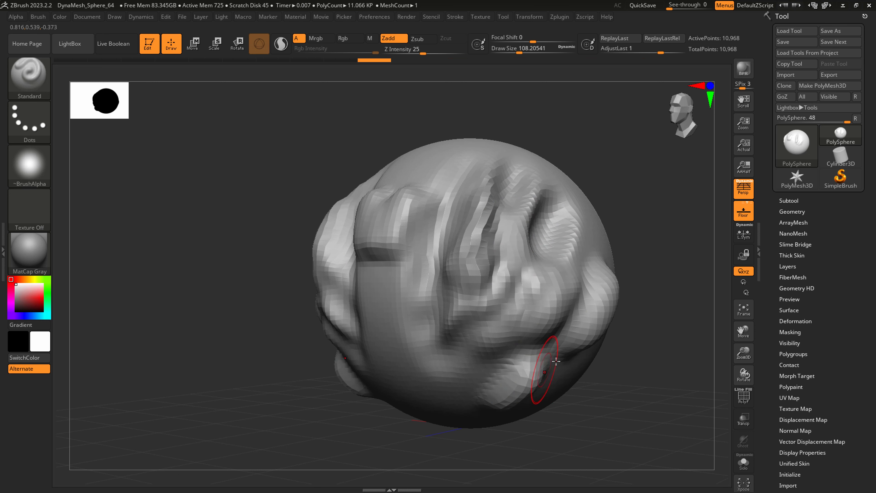
- Smooth the raised strokes across the sphere's front and side, undoing one of the smoothing passes
{"action": "right_click_drag", "start_coordinate": [597, 317], "coordinate": [545, 306], "text": "alt"}
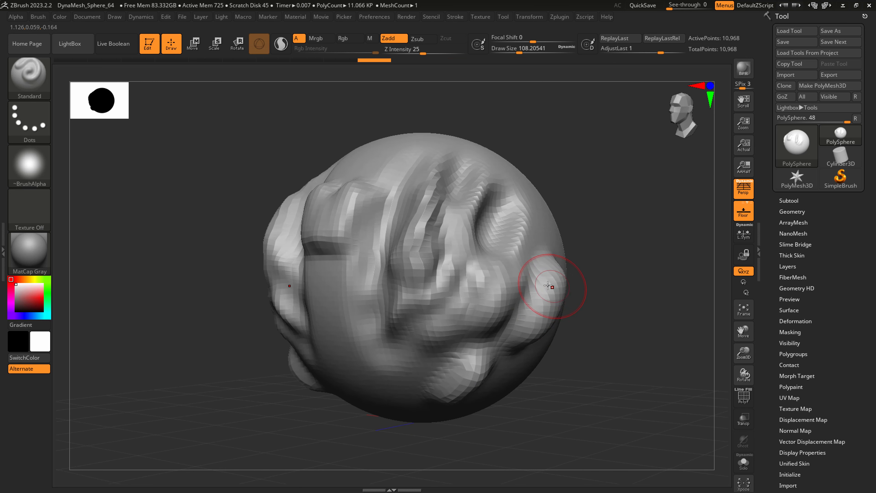
{"action": "key", "text": "shift"}
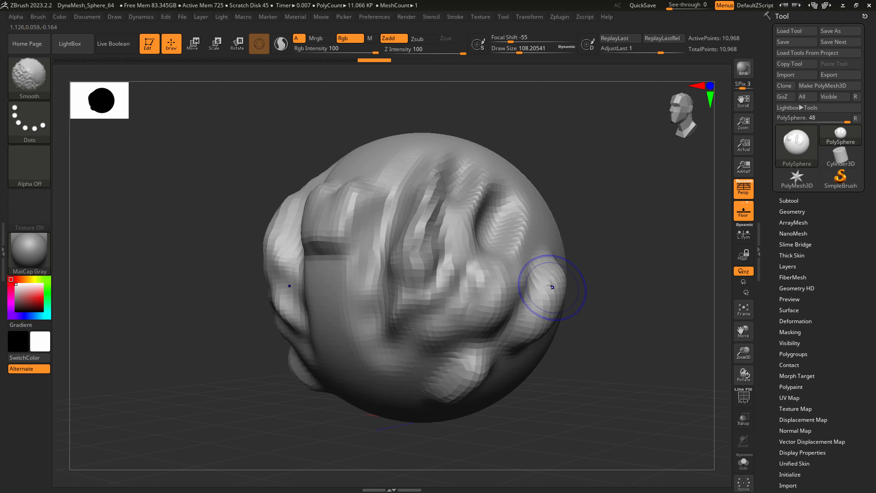
{"action": "mouse_move", "coordinate": [557, 283]}
{"action": "left_mouse_down", "text": "shift"}
{"action": "mouse_move", "coordinate": [536, 310]}
{"action": "mouse_move", "coordinate": [494, 319]}
{"action": "mouse_move", "coordinate": [458, 377]}
{"action": "mouse_move", "coordinate": [412, 255]}
{"action": "mouse_move", "coordinate": [304, 214]}
{"action": "mouse_move", "coordinate": [294, 273]}
{"action": "mouse_move", "coordinate": [345, 221]}
{"action": "mouse_move", "coordinate": [479, 235]}
{"action": "mouse_move", "coordinate": [479, 264]}
{"action": "mouse_move", "coordinate": [483, 208]}
{"action": "mouse_move", "coordinate": [401, 336]}
{"action": "mouse_move", "coordinate": [483, 350]}
{"action": "mouse_move", "coordinate": [510, 331]}
{"action": "left_mouse_up", "text": "shift"}
{"action": "left_click_drag", "start_coordinate": [507, 362], "coordinate": [530, 353], "text": "shift"}
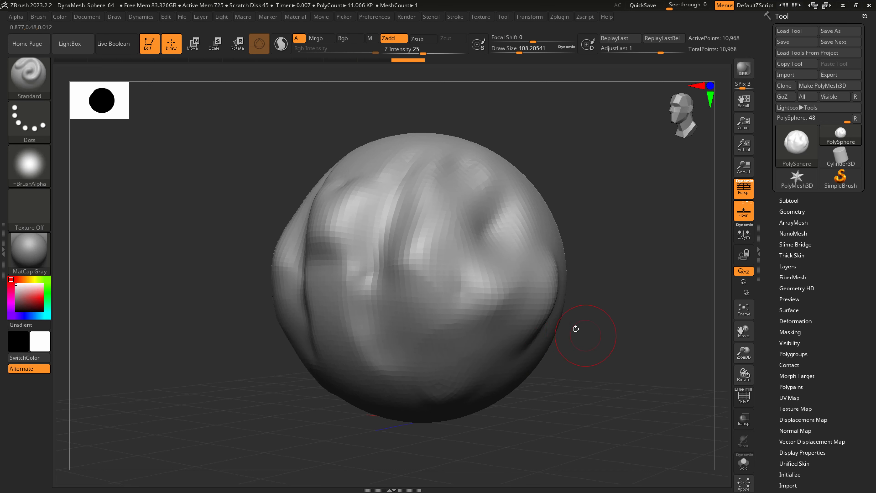
{"action": "right_click_drag", "start_coordinate": [525, 333], "coordinate": [500, 336], "text": "alt"}
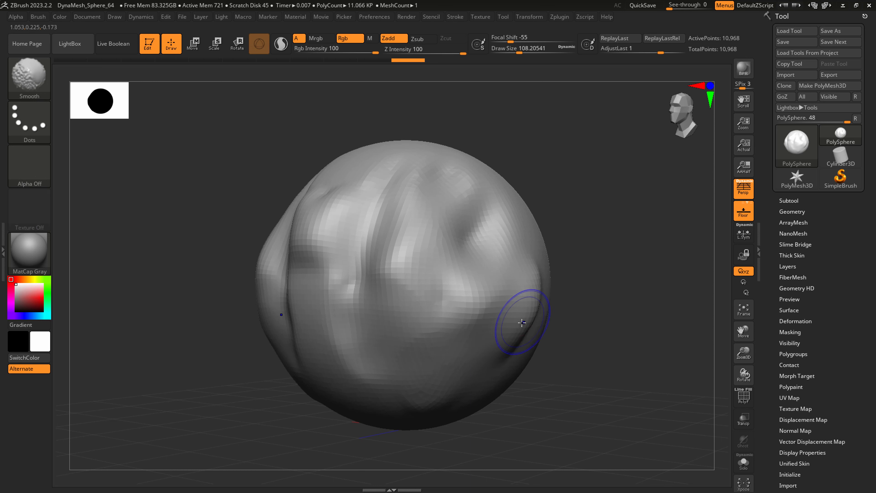
{"action": "mouse_move", "coordinate": [518, 322]}
{"action": "left_mouse_down", "text": "shift"}
{"action": "mouse_move", "coordinate": [507, 349]}
{"action": "mouse_move", "coordinate": [524, 323]}
{"action": "mouse_move", "coordinate": [521, 335]}
{"action": "mouse_move", "coordinate": [505, 356]}
{"action": "mouse_move", "coordinate": [511, 348]}
{"action": "left_mouse_up", "text": "shift"}
{"action": "key", "text": "ctrl+z"}
{"action": "right_click_drag", "start_coordinate": [524, 361], "coordinate": [571, 359]}
{"action": "right_click_drag", "start_coordinate": [551, 357], "coordinate": [608, 341], "text": "alt"}
{"action": "right_click_drag", "start_coordinate": [556, 340], "coordinate": [524, 328]}
{"action": "left_click_drag", "start_coordinate": [571, 325], "coordinate": [571, 310], "text": "shift"}
{"action": "mouse_move", "coordinate": [554, 322]}
{"action": "right_mouse_down", "text": "alt"}
{"action": "mouse_move", "coordinate": [531, 337]}
{"action": "mouse_move", "coordinate": [515, 335]}
{"action": "mouse_move", "coordinate": [512, 303]}
{"action": "right_mouse_up", "text": "alt"}
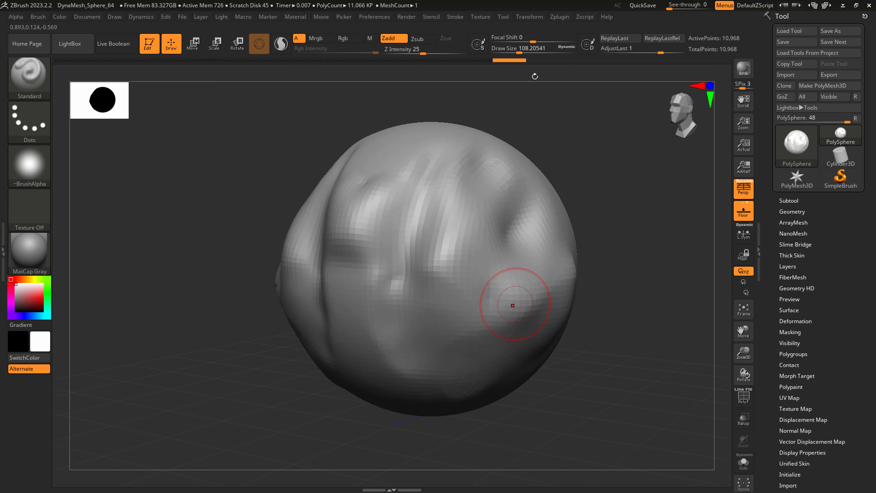
- Try larger brush sizes on the sphere's side, settling on a draw size of about 158
{"action": "left_click_drag", "start_coordinate": [518, 48], "coordinate": [523, 50]}
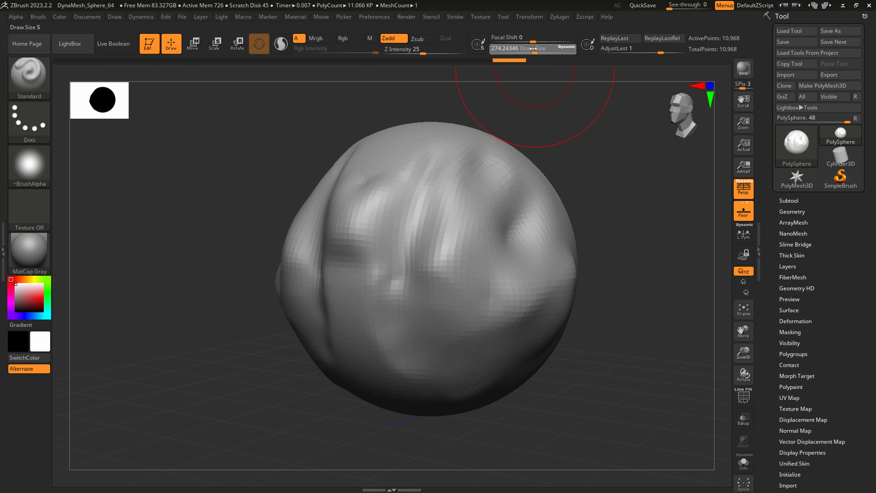
{"action": "left_click_drag", "start_coordinate": [533, 48], "coordinate": [525, 48]}
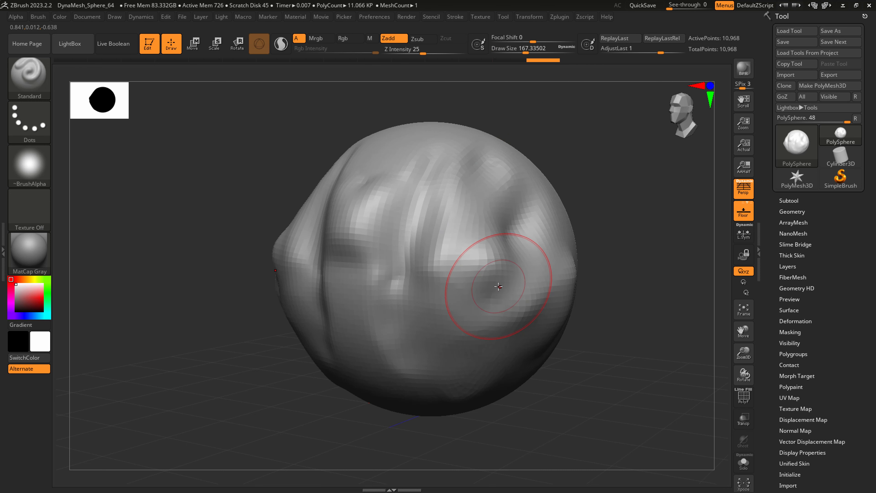
{"action": "key", "text": "s"}
{"action": "left_click_drag", "start_coordinate": [499, 287], "coordinate": [491, 288]}
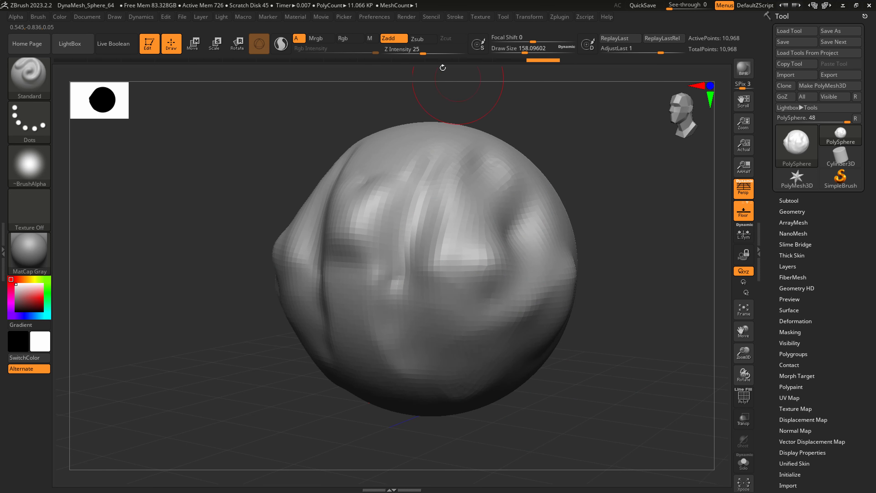
- Set the Z Intensity to 47, try a stroke on the sphere's side and undo it
{"action": "left_click_drag", "start_coordinate": [424, 51], "coordinate": [439, 52]}
{"action": "mouse_move", "coordinate": [480, 268]}
{"action": "left_mouse_down"}
{"action": "mouse_move", "coordinate": [424, 299]}
{"action": "mouse_move", "coordinate": [436, 347]}
{"action": "mouse_move", "coordinate": [510, 266]}
{"action": "left_mouse_up"}
{"action": "key", "text": "ctrl+z"}
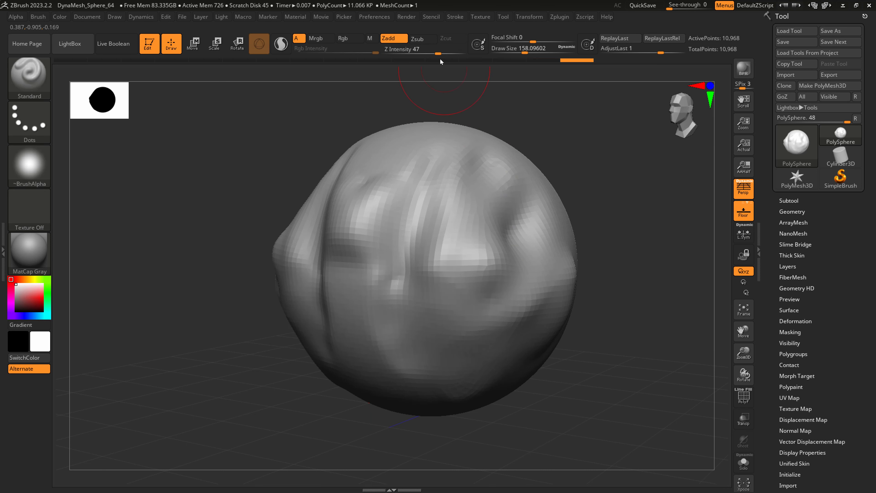
- Set the Z Intensity to 38 and carve recessed strokes into the sphere's side with Zsub, reducing the draw size to about 74
{"action": "mouse_move", "coordinate": [436, 51]}
{"action": "left_mouse_down"}
{"action": "mouse_move", "coordinate": [423, 46]}
{"action": "mouse_move", "coordinate": [433, 50]}
{"action": "left_mouse_up"}
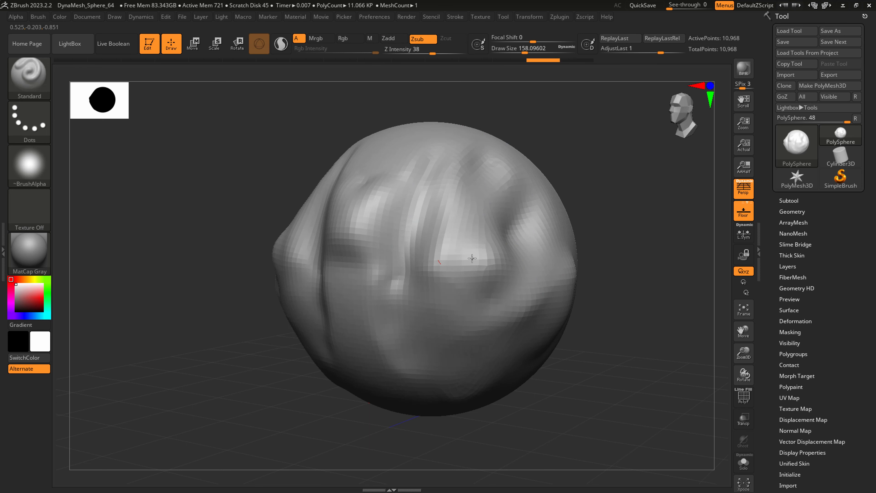
{"action": "left_click_drag", "start_coordinate": [472, 259], "coordinate": [474, 368], "text": "alt"}
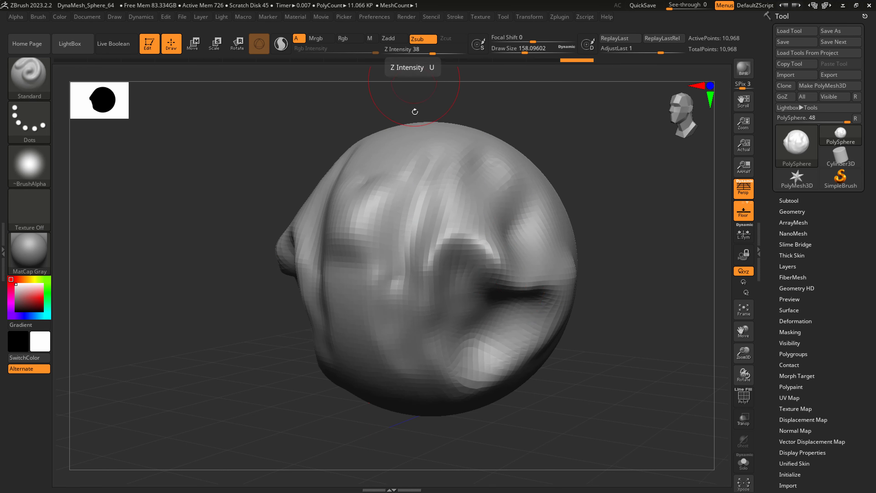
{"action": "mouse_move", "coordinate": [440, 197]}
{"action": "left_mouse_down"}
{"action": "mouse_move", "coordinate": [461, 193]}
{"action": "mouse_move", "coordinate": [431, 227]}
{"action": "mouse_move", "coordinate": [405, 298]}
{"action": "mouse_move", "coordinate": [407, 324]}
{"action": "mouse_move", "coordinate": [419, 258]}
{"action": "left_mouse_up"}
{"action": "key", "text": "s"}
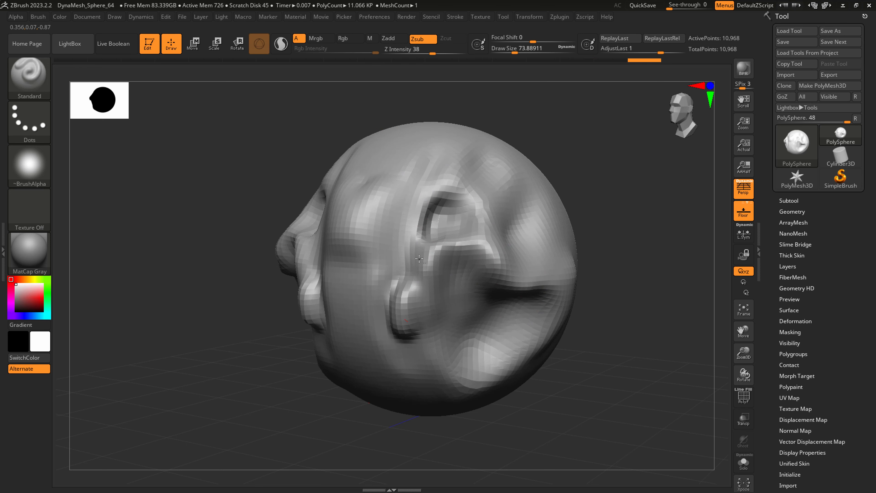
- Switch the brush back to Zadd, add a raised stroke on the sphere's side and smooth the area
{"action": "left_click", "coordinate": [393, 39]}
{"action": "right_click_drag", "start_coordinate": [471, 328], "coordinate": [431, 332], "text": "alt"}
{"action": "mouse_move", "coordinate": [436, 328]}
{"action": "left_mouse_down"}
{"action": "mouse_move", "coordinate": [473, 280]}
{"action": "mouse_move", "coordinate": [467, 327]}
{"action": "left_mouse_up"}
{"action": "mouse_move", "coordinate": [475, 287]}
{"action": "left_mouse_down", "text": "shift"}
{"action": "mouse_move", "coordinate": [423, 331]}
{"action": "mouse_move", "coordinate": [364, 332]}
{"action": "mouse_move", "coordinate": [465, 333]}
{"action": "left_mouse_up", "text": "shift"}
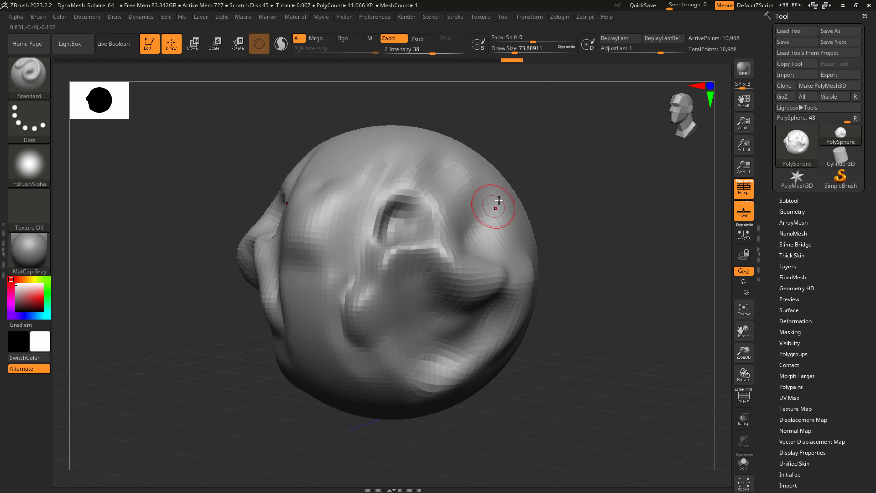
- Roll the undo history all the way back to the original unsculpted sphere
{"action": "key", "text": "ctrl"}
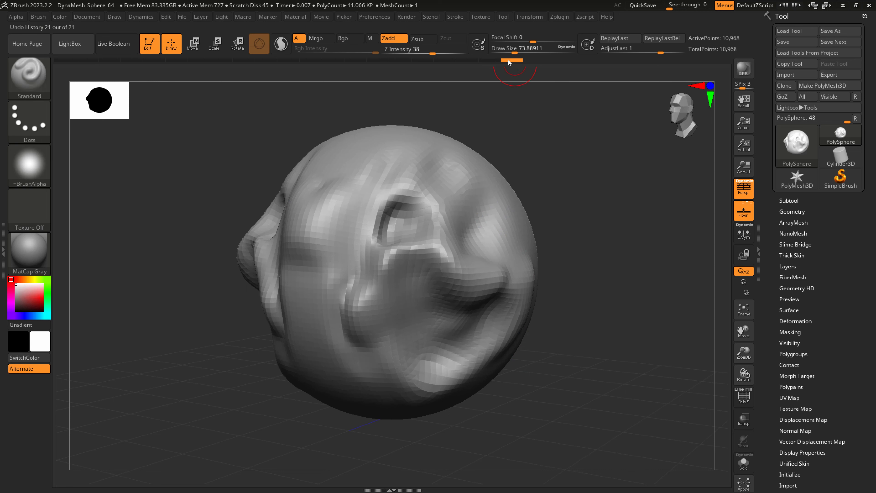
{"action": "left_click_drag", "start_coordinate": [512, 60], "coordinate": [64, 62]}
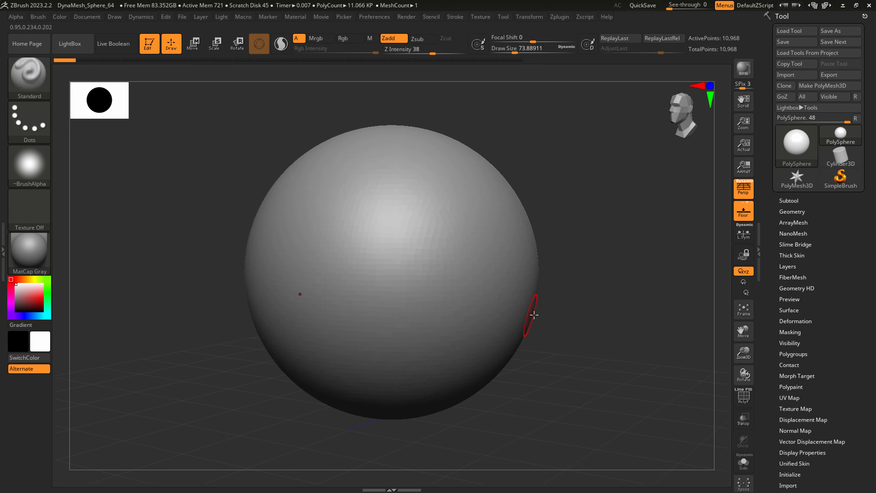
{"action": "left_click_drag", "start_coordinate": [541, 361], "coordinate": [523, 395], "text": "alt"}
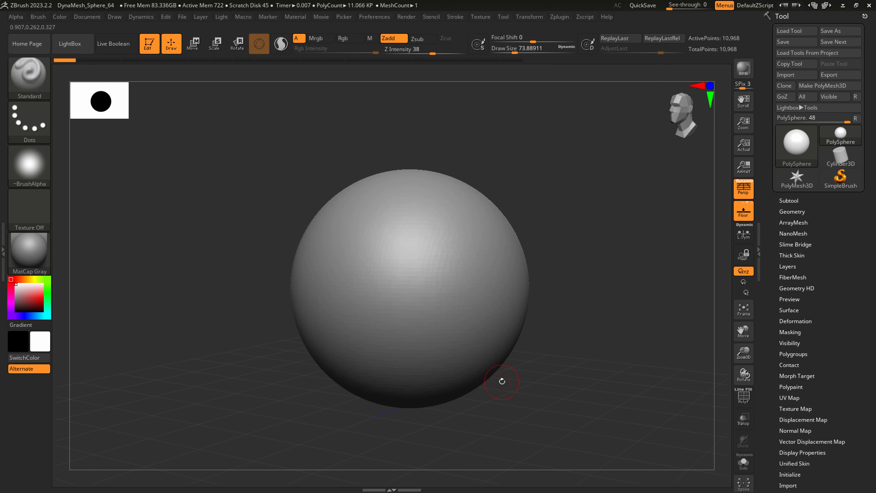
{"action": "right_click_drag", "start_coordinate": [444, 229], "coordinate": [446, 168], "text": "alt"}
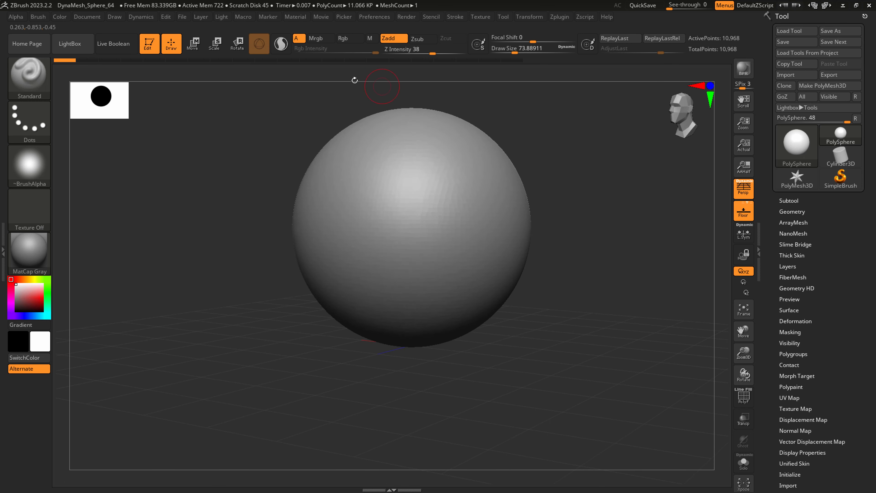
{"action": "right_click_drag", "start_coordinate": [400, 154], "coordinate": [398, 194], "text": "alt"}
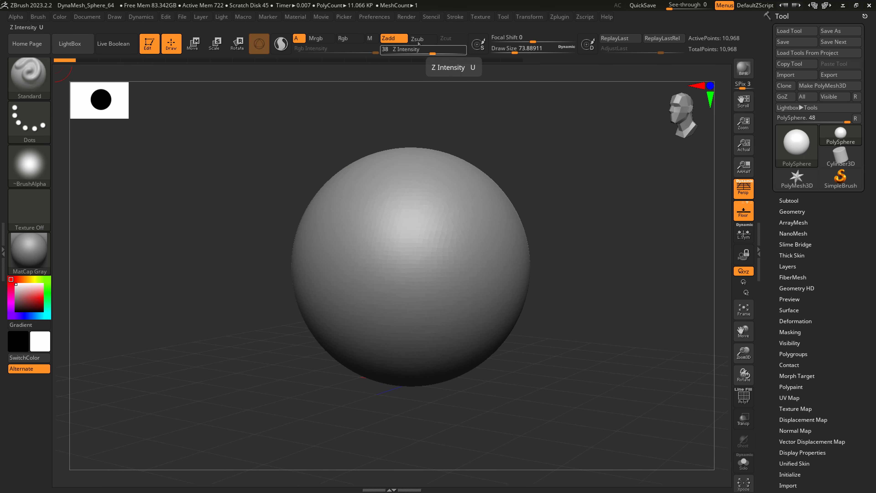
{"action": "right_click_drag", "start_coordinate": [398, 168], "coordinate": [400, 194], "text": "alt"}
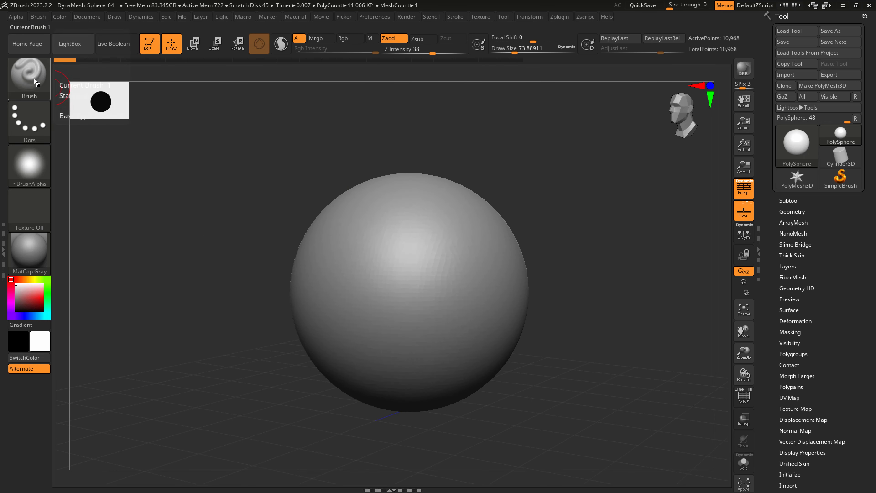
- Choose the SnakeHook brush from the brush library and dismiss the SculptrisPro note
{"action": "left_click", "coordinate": [35, 81]}
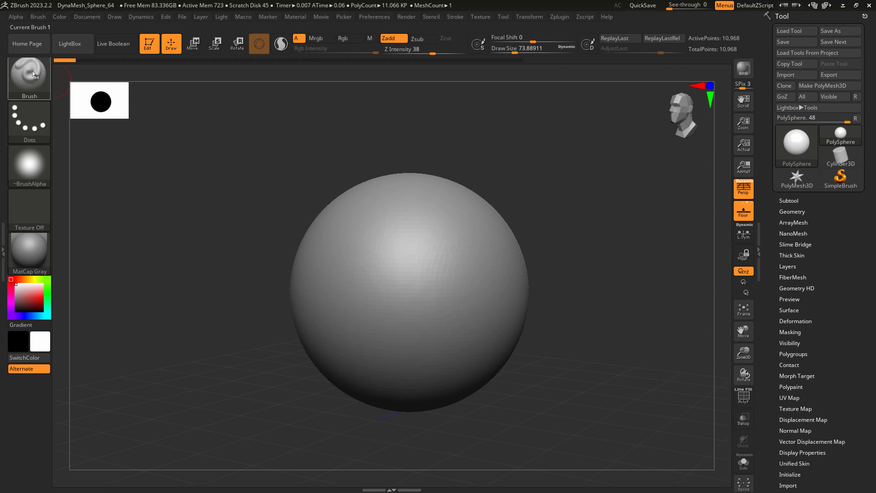
{"action": "left_click", "coordinate": [45, 79]}
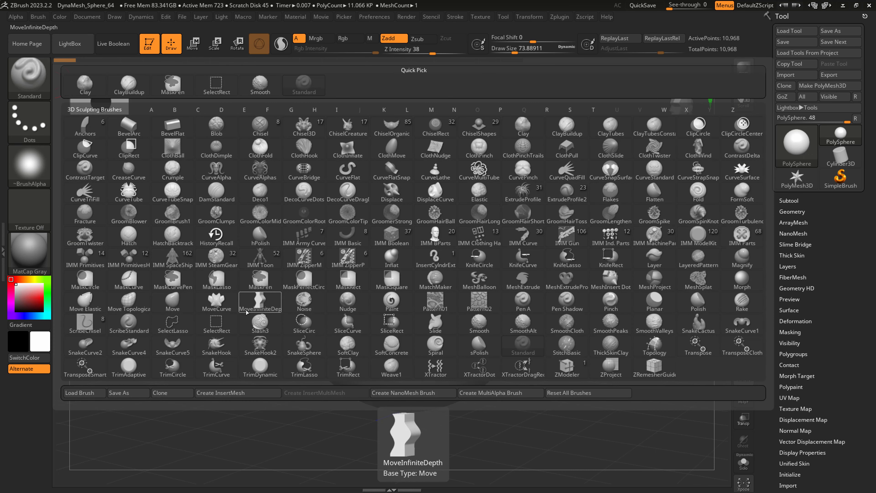
{"action": "left_click", "coordinate": [217, 346]}
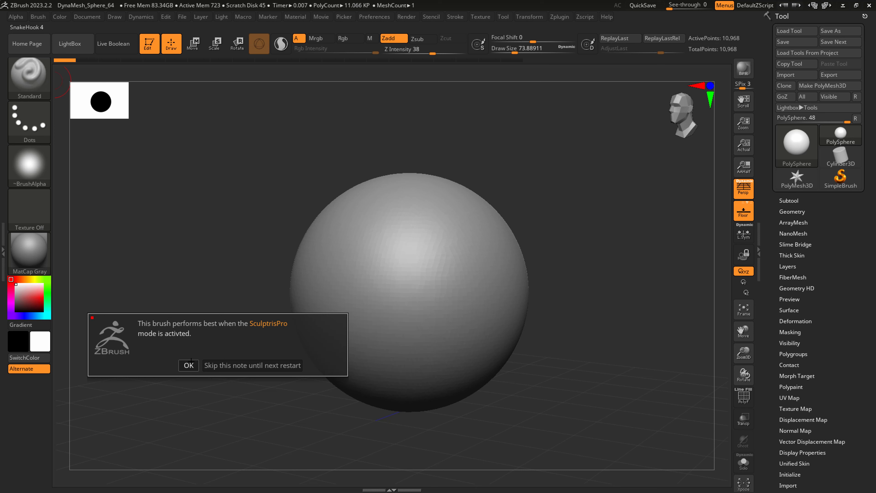
{"action": "left_click", "coordinate": [195, 365]}
- Dock the Brush palette in the side tray so it stays open beside the canvas
{"action": "left_click", "coordinate": [38, 16]}
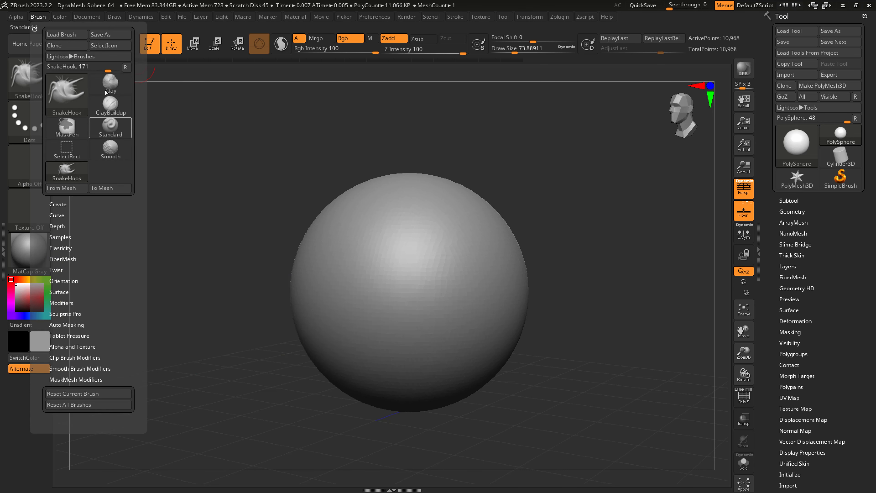
{"action": "left_click", "coordinate": [38, 16]}
{"action": "left_click", "coordinate": [40, 18]}
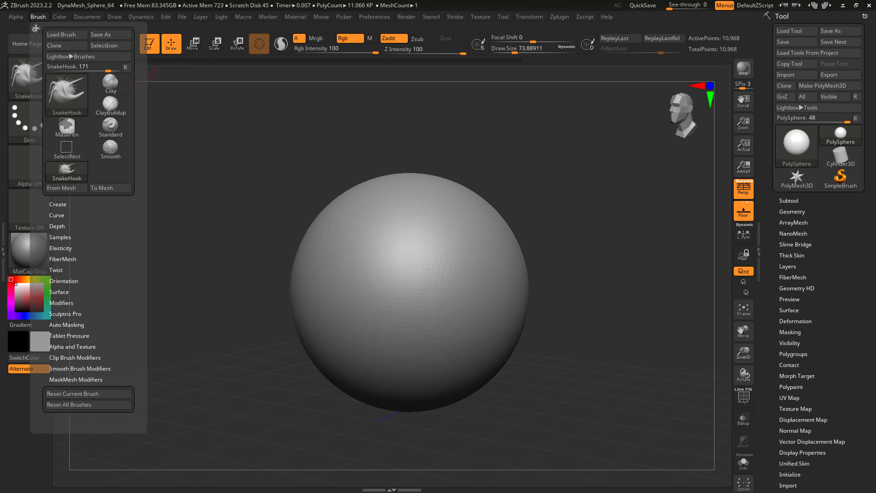
{"action": "left_click", "coordinate": [36, 29]}
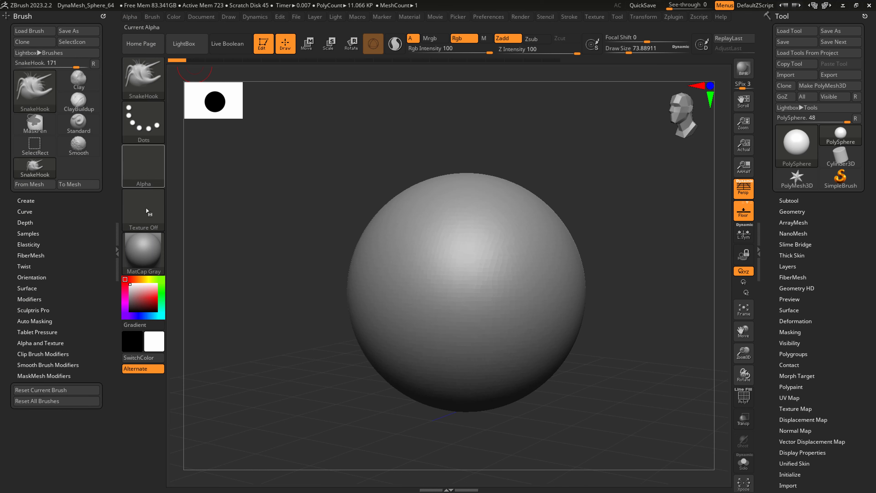
- Load the hPolish and Slash3 brushes from the brush library into the docked Brush palette
{"action": "left_click", "coordinate": [143, 78]}
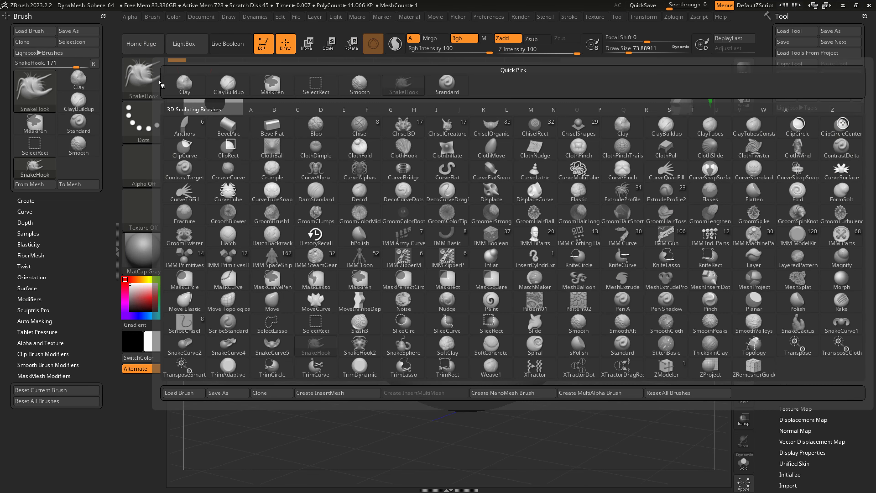
{"action": "left_click", "coordinate": [360, 236]}
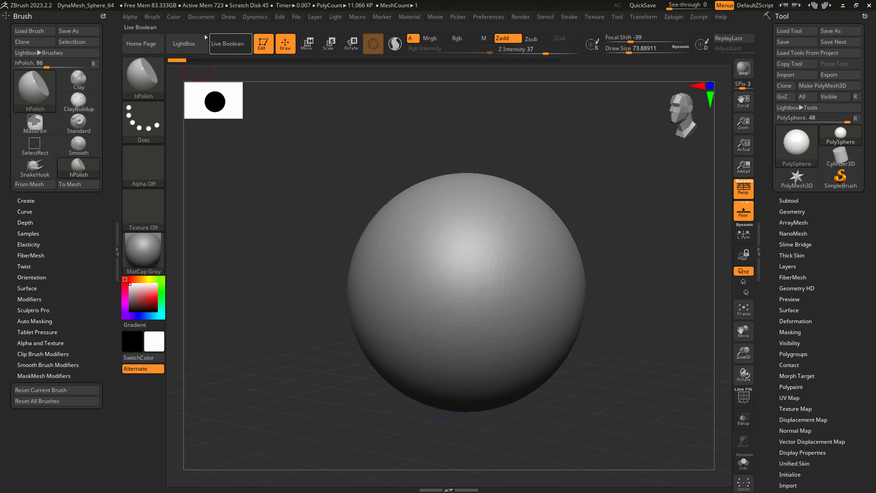
{"action": "left_click", "coordinate": [151, 17]}
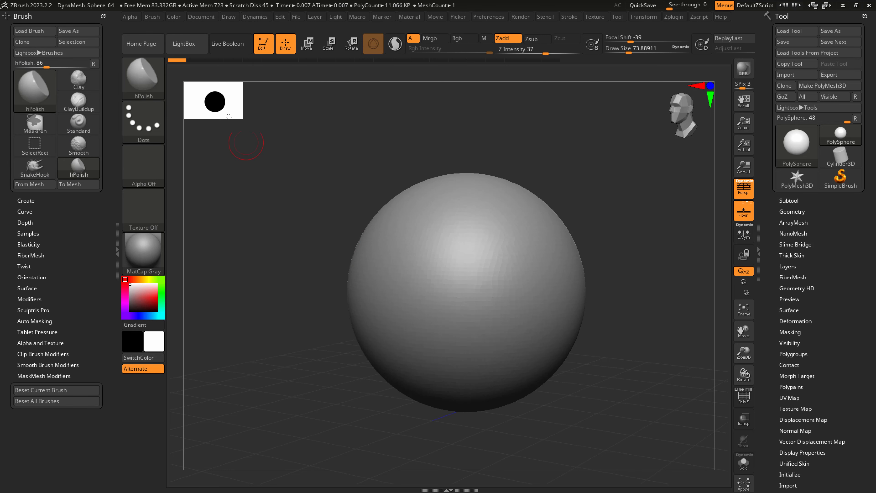
{"action": "left_click", "coordinate": [151, 16]}
{"action": "left_click", "coordinate": [149, 29]}
{"action": "left_click", "coordinate": [141, 77]}
{"action": "left_click", "coordinate": [360, 323]}
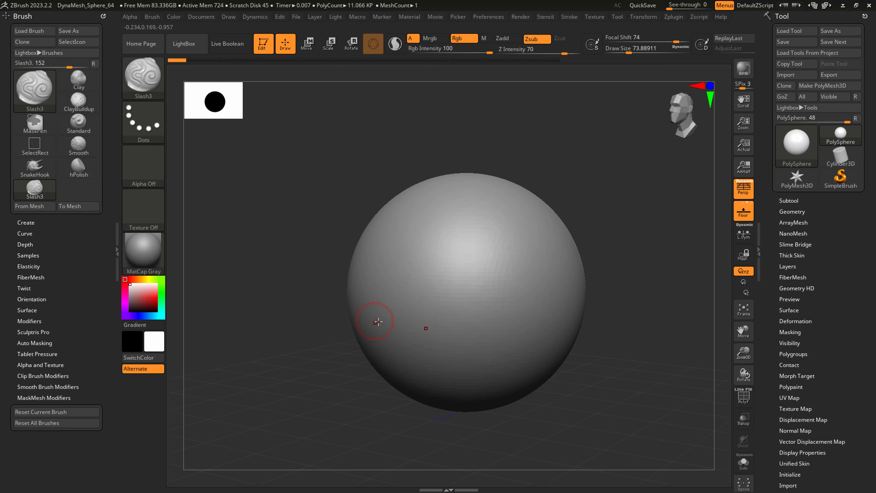
- Add the Move Topological and Inflat brushes to the recently used brushes
{"action": "left_click", "coordinate": [143, 78]}
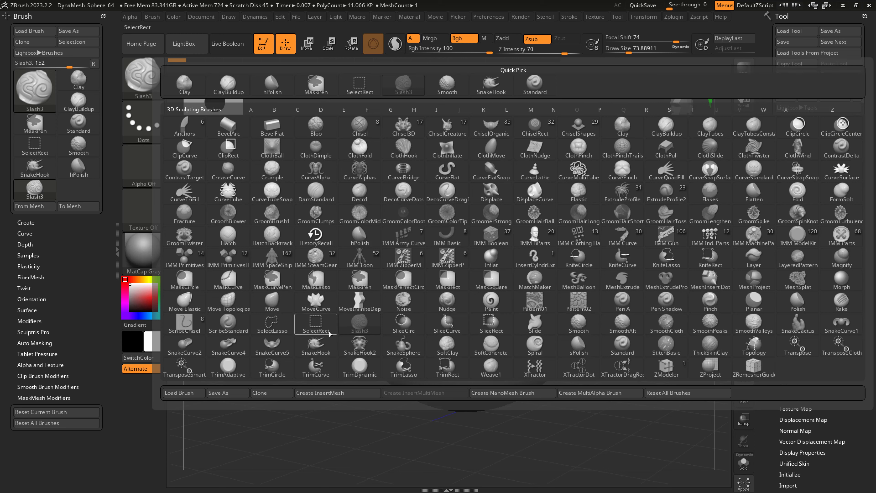
{"action": "left_click", "coordinate": [231, 300]}
{"action": "left_click", "coordinate": [143, 78]}
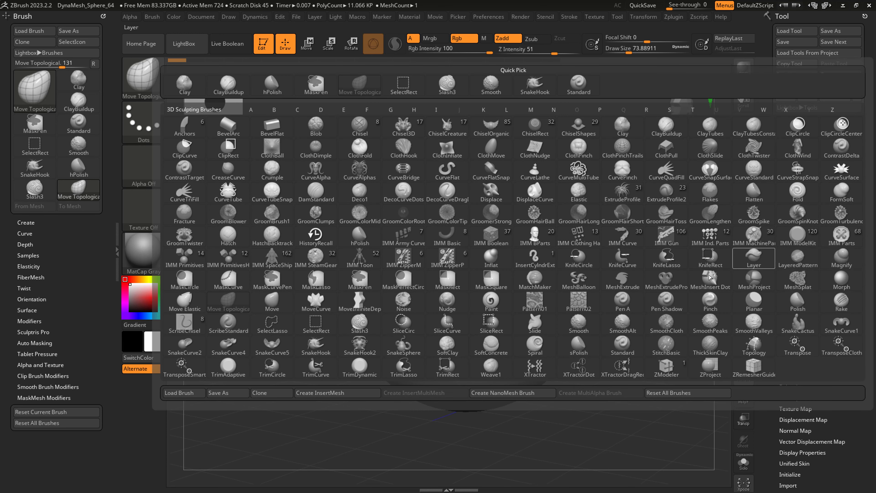
{"action": "left_click", "coordinate": [491, 258]}
- Filter the brush library to names starting with I and choose Inflat again
{"action": "left_click", "coordinate": [143, 77]}
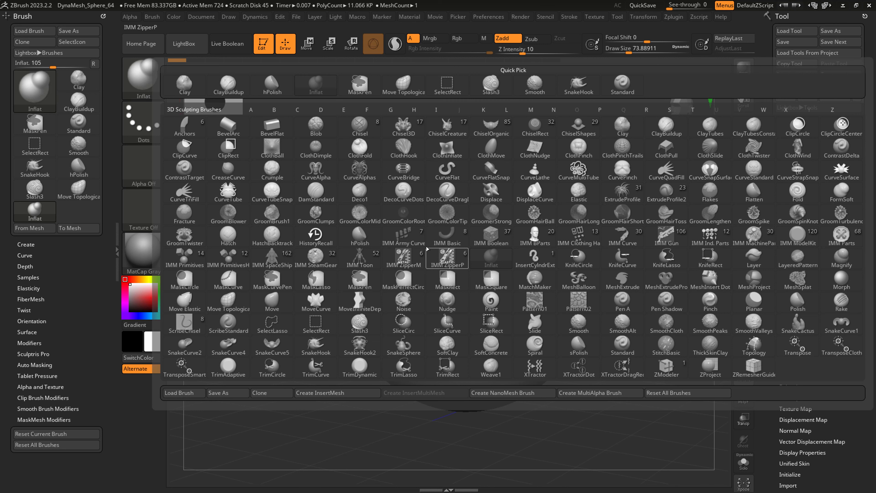
{"action": "key", "text": "i"}
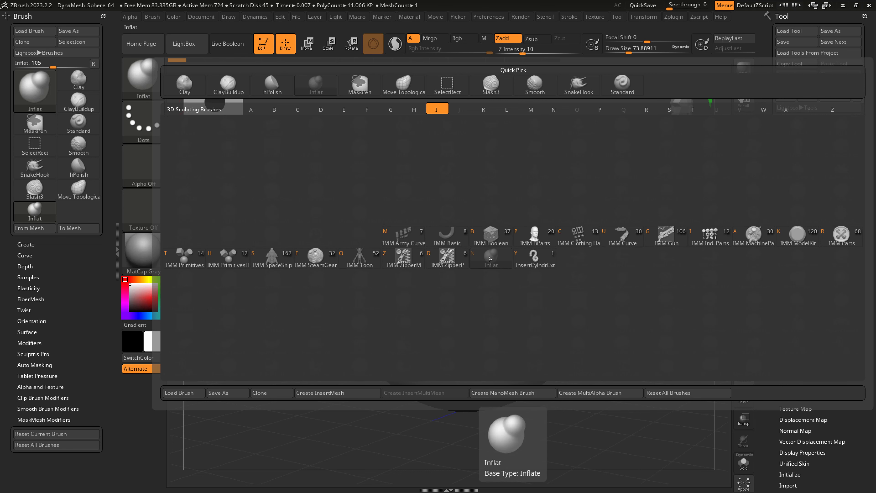
{"action": "left_click", "coordinate": [474, 255]}
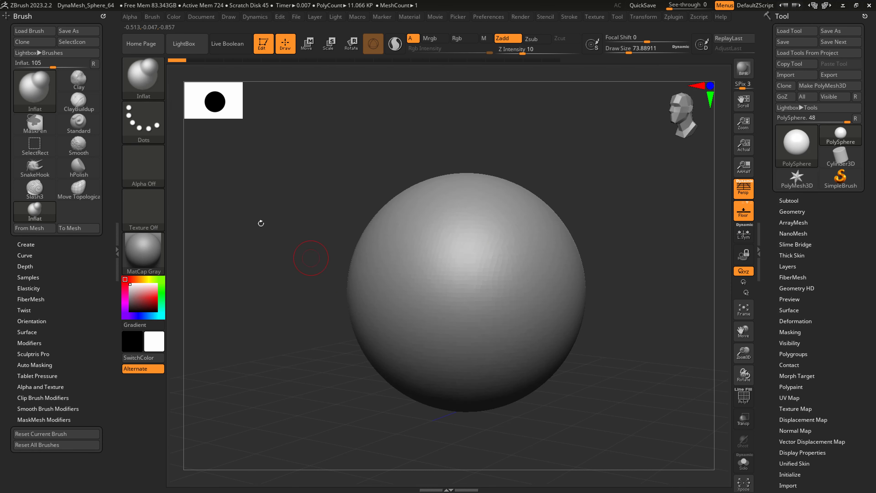
- Filter the brush library to names starting with S, choose SnakeHook and dismiss the SculptrisPro note
{"action": "left_click", "coordinate": [143, 77]}
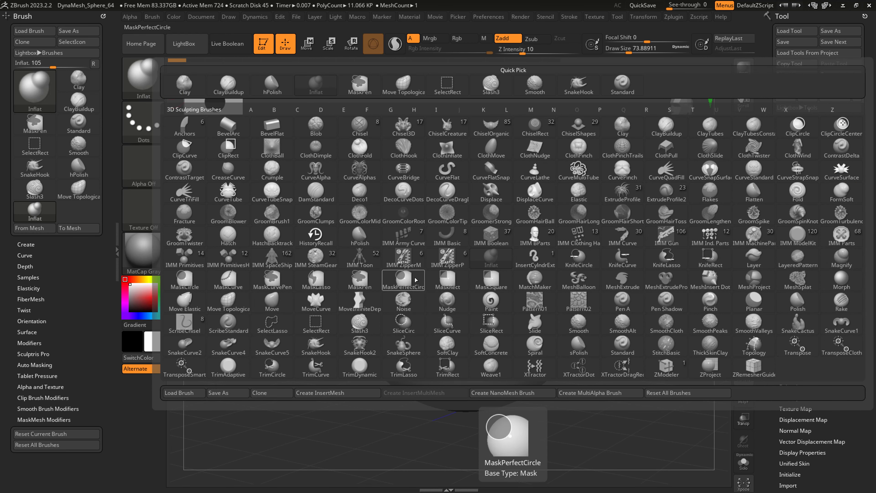
{"action": "key", "text": "s"}
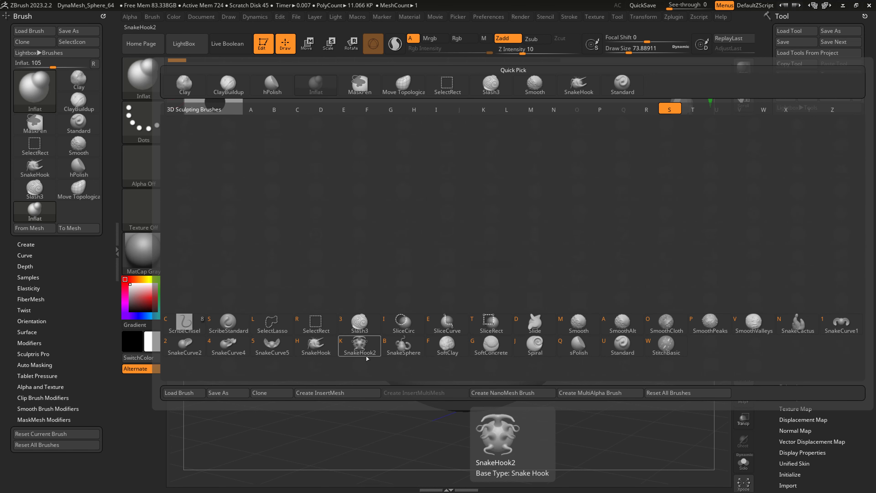
{"action": "left_click", "coordinate": [300, 346]}
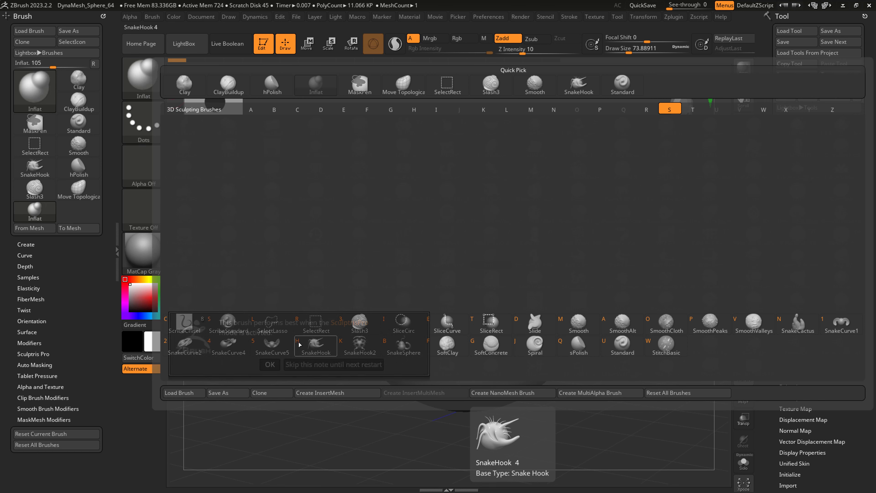
{"action": "left_click", "coordinate": [303, 365]}
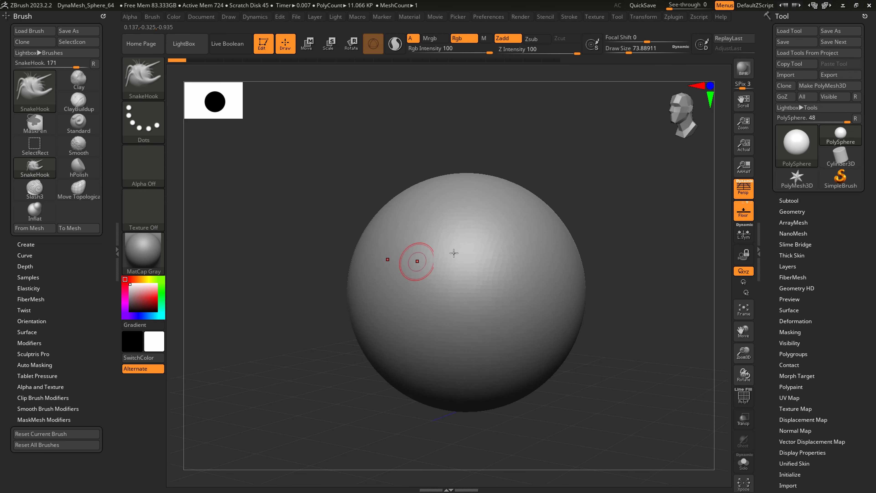
- Enlarge the draw size to about 192 and pull a symmetrical pair of long horns up from the sphere, undoing the first attempt
{"action": "key", "text": "bracketright"}
{"action": "key", "text": "bracketright"}
{"action": "key", "text": "bracketright"}
{"action": "key", "text": "bracketright"}
{"action": "key", "text": "bracketright"}
{"action": "key", "text": "bracketright"}
{"action": "key", "text": "bracketright"}
{"action": "key", "text": "bracketright"}
{"action": "mouse_move", "coordinate": [560, 248]}
{"action": "left_mouse_down"}
{"action": "mouse_move", "coordinate": [596, 245]}
{"action": "mouse_move", "coordinate": [724, 185]}
{"action": "mouse_move", "coordinate": [685, 172]}
{"action": "left_mouse_up"}
{"action": "key", "text": "ctrl+z"}
{"action": "mouse_move", "coordinate": [514, 245]}
{"action": "left_mouse_down"}
{"action": "mouse_move", "coordinate": [587, 151]}
{"action": "mouse_move", "coordinate": [616, 135]}
{"action": "left_mouse_up"}
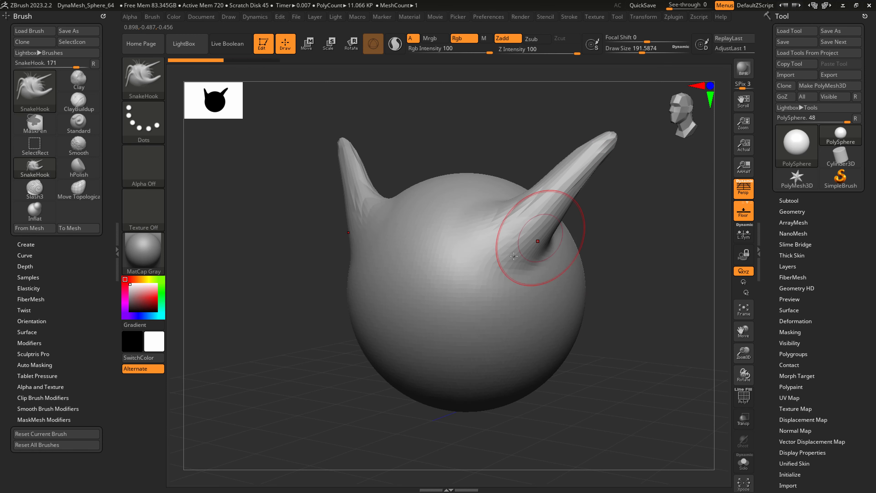
- Try pulling spikes out of the sphere's front, top and side with SnakeHook, undoing all of them
{"action": "left_click_drag", "start_coordinate": [448, 238], "coordinate": [252, 257]}
{"action": "left_click_drag", "start_coordinate": [471, 191], "coordinate": [548, 127]}
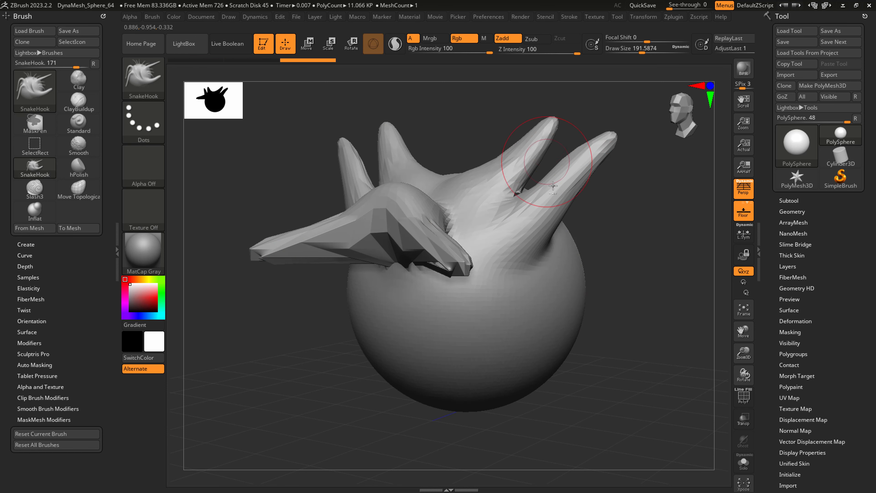
{"action": "key", "text": "ctrl+z"}
{"action": "left_click_drag", "start_coordinate": [579, 313], "coordinate": [675, 303]}
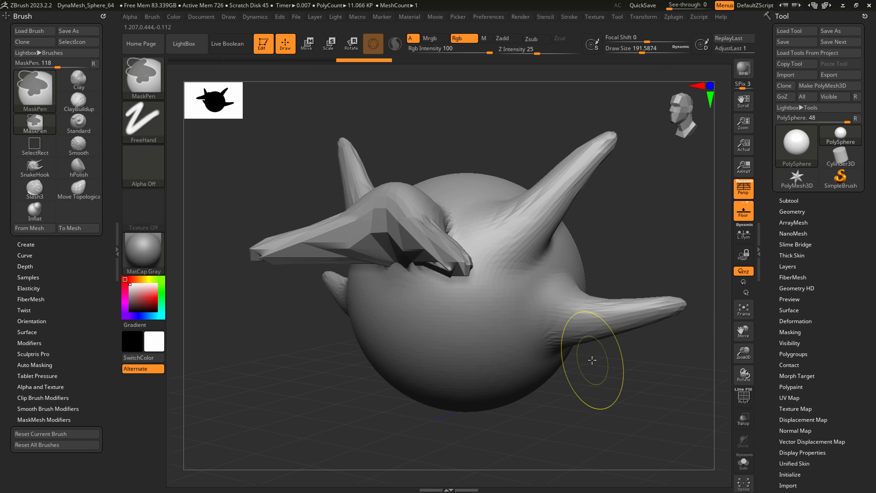
{"action": "key", "text": "ctrl+z"}
{"action": "key", "text": "ctrl+z"}
- Pull a spike out of each side and several strands down from the sphere's underside, undoing the last downward pull
{"action": "mouse_move", "coordinate": [580, 305]}
{"action": "left_mouse_down"}
{"action": "mouse_move", "coordinate": [657, 304]}
{"action": "mouse_move", "coordinate": [691, 286]}
{"action": "left_mouse_up"}
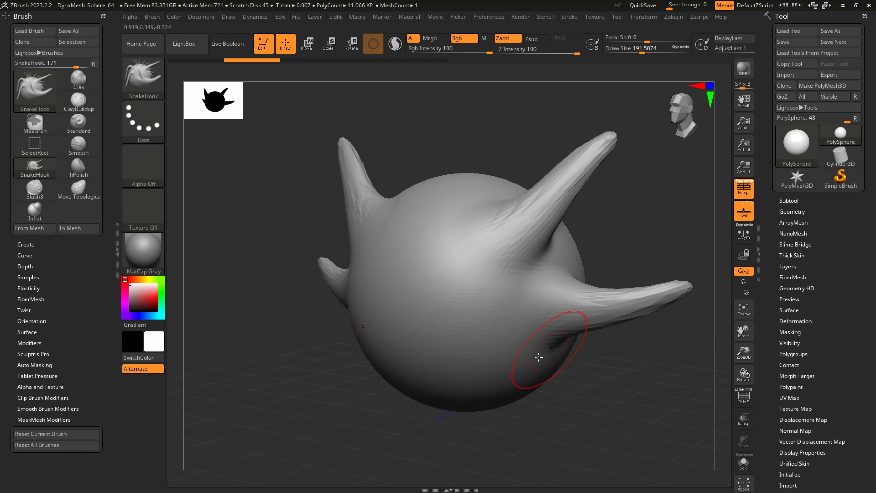
{"action": "mouse_move", "coordinate": [524, 362]}
{"action": "left_mouse_down"}
{"action": "mouse_move", "coordinate": [583, 416]}
{"action": "mouse_move", "coordinate": [610, 428]}
{"action": "left_mouse_up"}
{"action": "left_click_drag", "start_coordinate": [531, 444], "coordinate": [530, 448]}
{"action": "left_click_drag", "start_coordinate": [488, 383], "coordinate": [490, 466]}
{"action": "left_click_drag", "start_coordinate": [449, 393], "coordinate": [445, 464]}
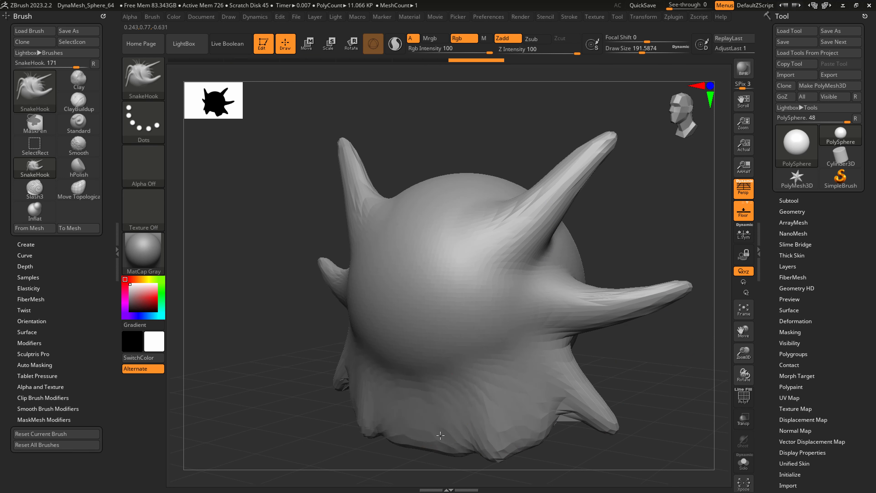
{"action": "left_click_drag", "start_coordinate": [419, 393], "coordinate": [428, 480]}
{"action": "mouse_move", "coordinate": [597, 358]}
{"action": "left_mouse_down", "text": "alt"}
{"action": "mouse_move", "coordinate": [534, 331]}
{"action": "mouse_move", "coordinate": [546, 332]}
{"action": "left_mouse_up", "text": "alt"}
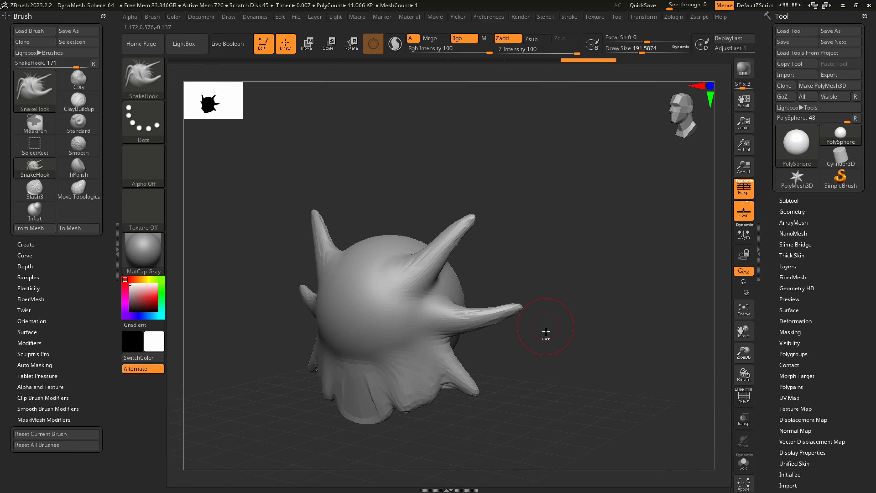
{"action": "key", "text": "ctrl+z"}
- Pull another pair of horns up from the sphere's top and a short bulge out of each side behind the horns
{"action": "left_click_drag", "start_coordinate": [396, 239], "coordinate": [461, 186]}
{"action": "left_click_drag", "start_coordinate": [497, 277], "coordinate": [519, 273]}
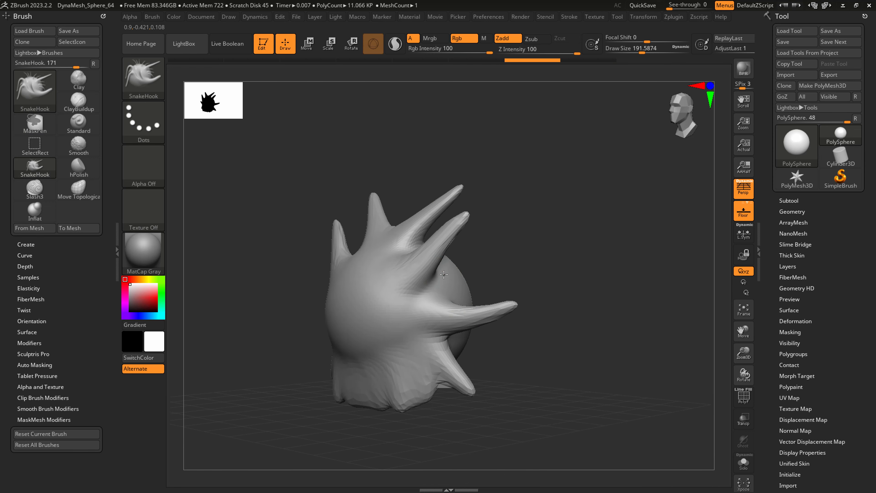
{"action": "left_click_drag", "start_coordinate": [436, 293], "coordinate": [466, 288]}
{"action": "mouse_move", "coordinate": [496, 325]}
{"action": "left_mouse_down"}
{"action": "mouse_move", "coordinate": [514, 329]}
{"action": "mouse_move", "coordinate": [501, 336]}
{"action": "mouse_move", "coordinate": [520, 352]}
{"action": "mouse_move", "coordinate": [519, 339]}
{"action": "left_mouse_up"}
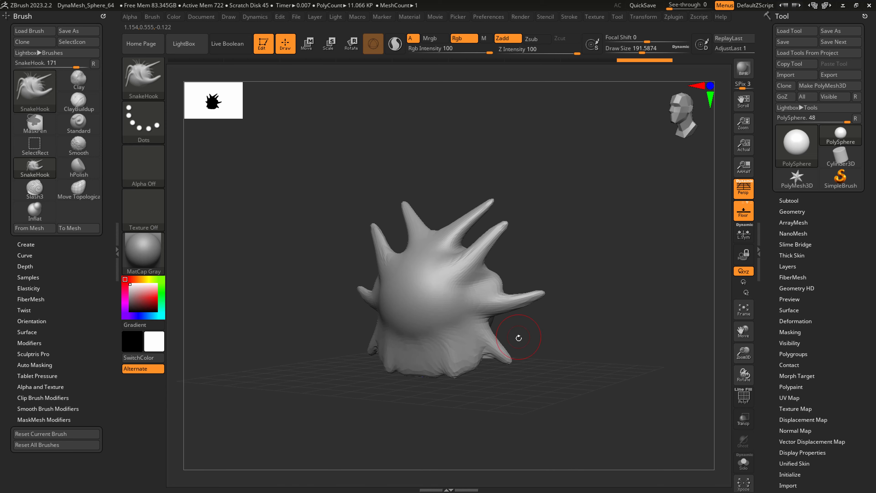
- Start a custom hotkey assignment for the ClayBuildup brush and cancel it
{"action": "left_click", "coordinate": [150, 79]}
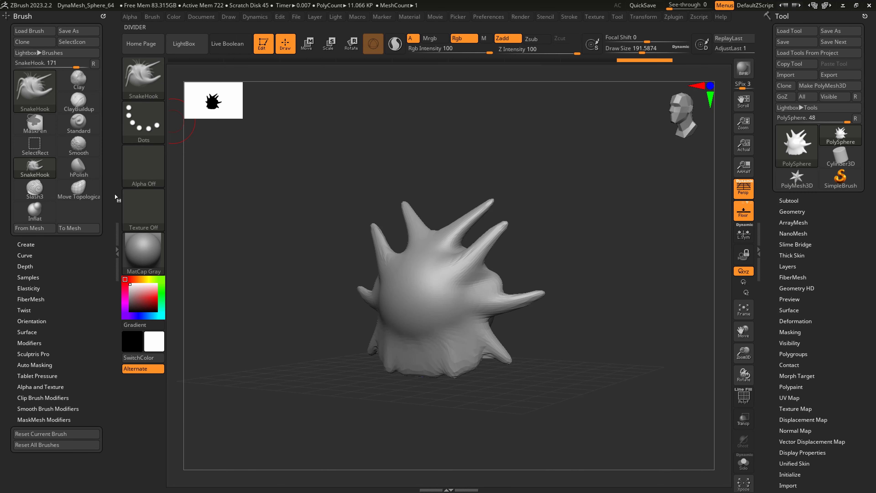
{"action": "left_click", "coordinate": [81, 101], "text": "ctrl+alt"}
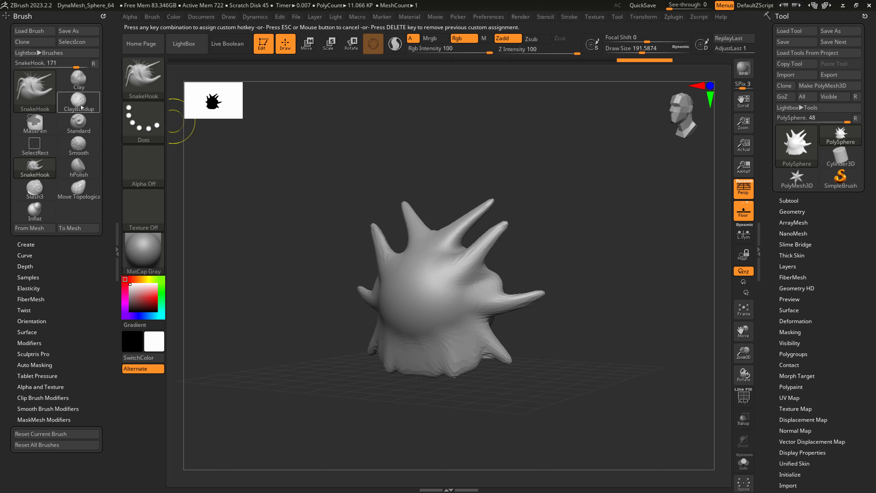
{"action": "key", "text": "Escape"}
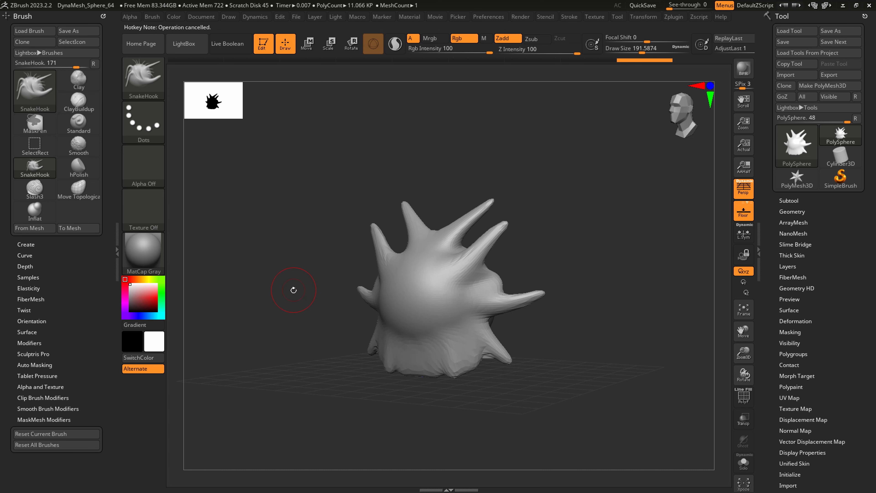
- Switch to the DamStandard brush with its custom hotkey
{"action": "key", "text": "1"}
{"action": "key", "text": "2"}
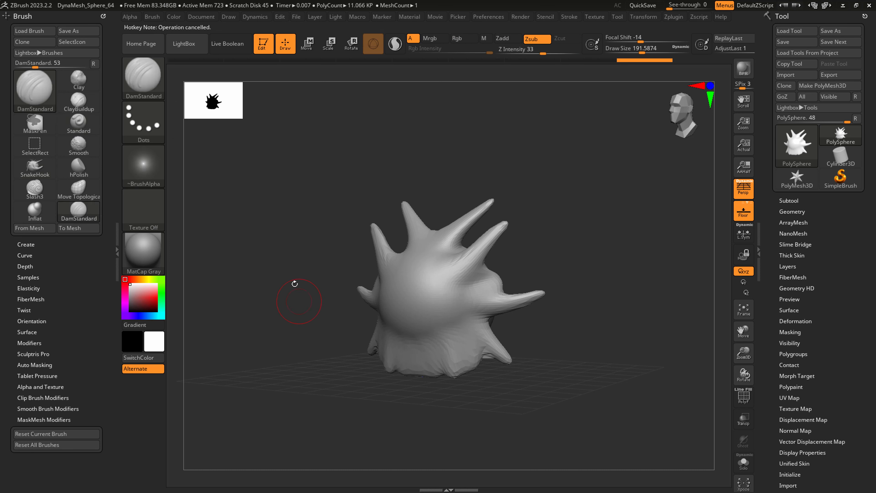
- Reduce the DamStandard draw size to about 124 and carve a mirrored pair of vertical grooves down the front of the sphere
{"action": "key", "text": "s"}
{"action": "left_click_drag", "start_coordinate": [448, 299], "coordinate": [441, 299]}
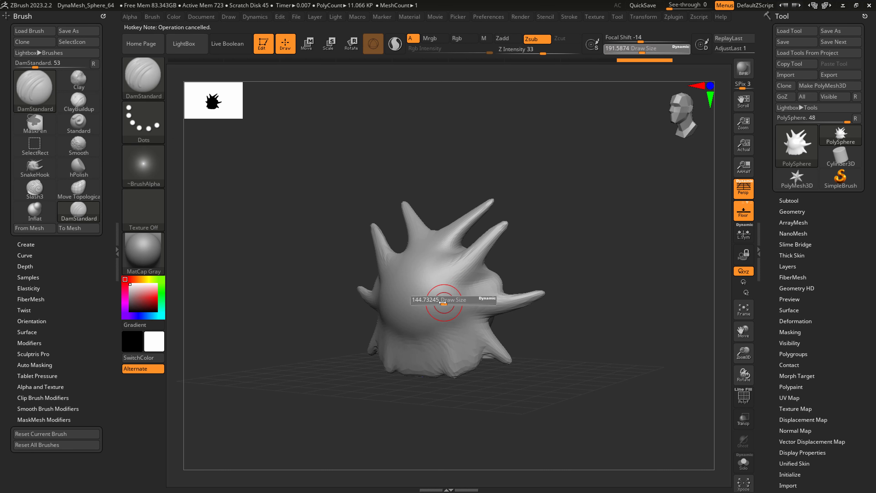
{"action": "left_click_drag", "start_coordinate": [441, 259], "coordinate": [428, 346]}
- Cycle through ClayBuildup and hPolish with their custom hotkeys, ending on the Move Topological brush
{"action": "key", "text": "3"}
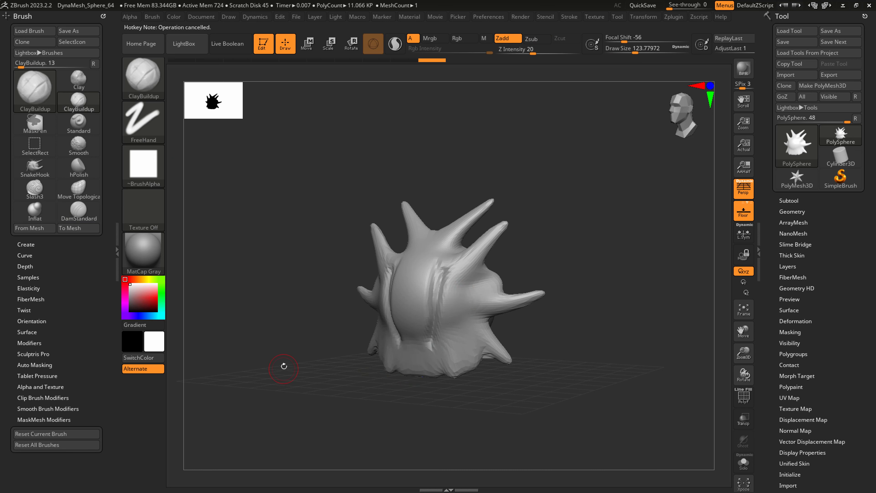
{"action": "key", "text": "4"}
{"action": "left_click", "coordinate": [259, 374]}
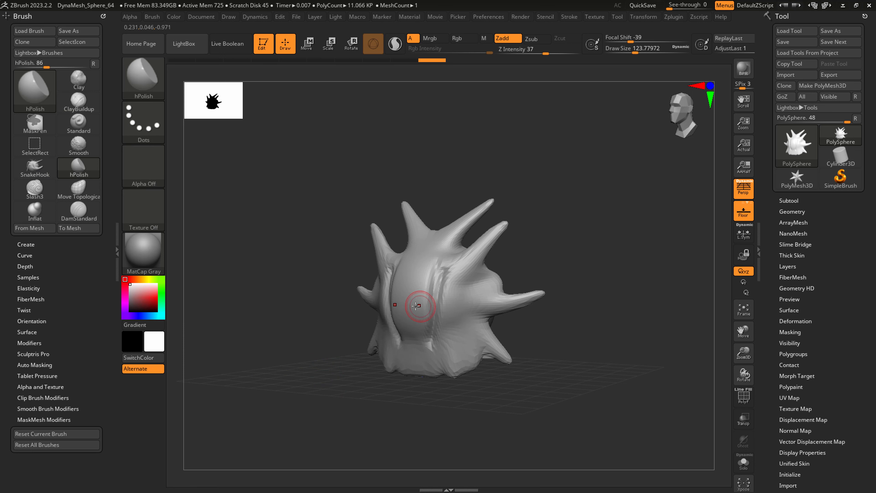
{"action": "key", "text": "5"}
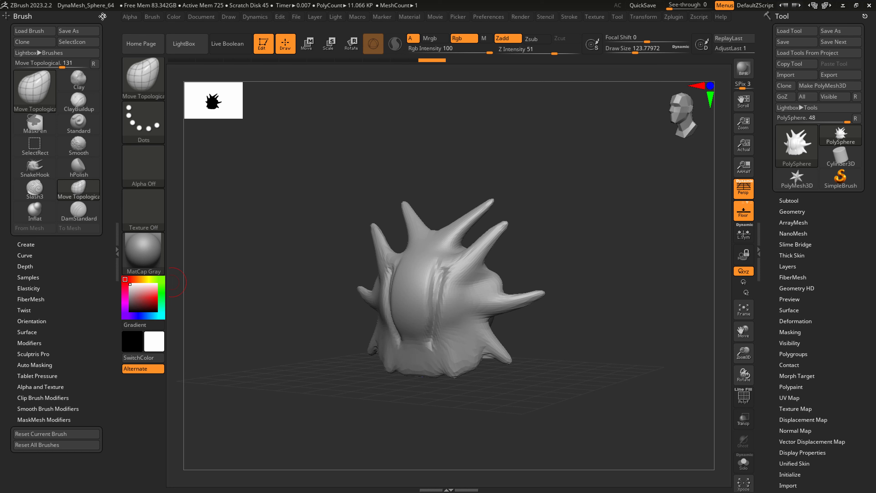
- Remove the docked Brush palette from its tray and collapse the empty tray
{"action": "left_click", "coordinate": [102, 16]}
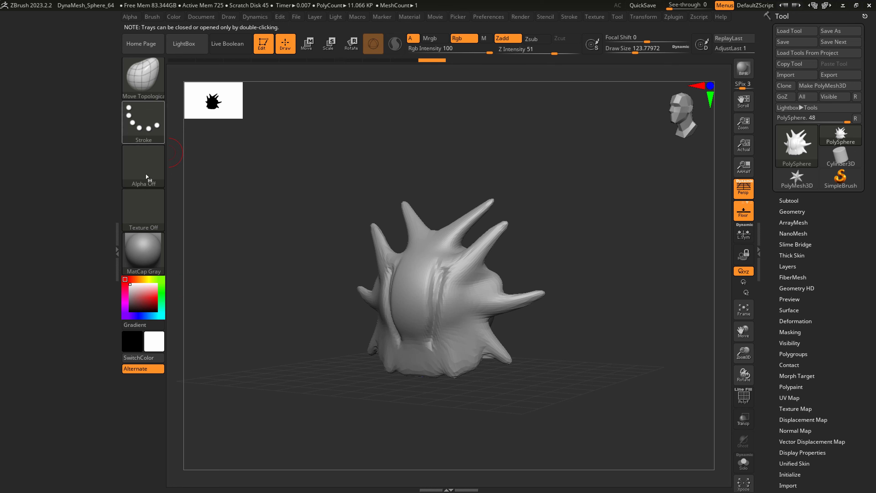
{"action": "left_click", "coordinate": [117, 251]}
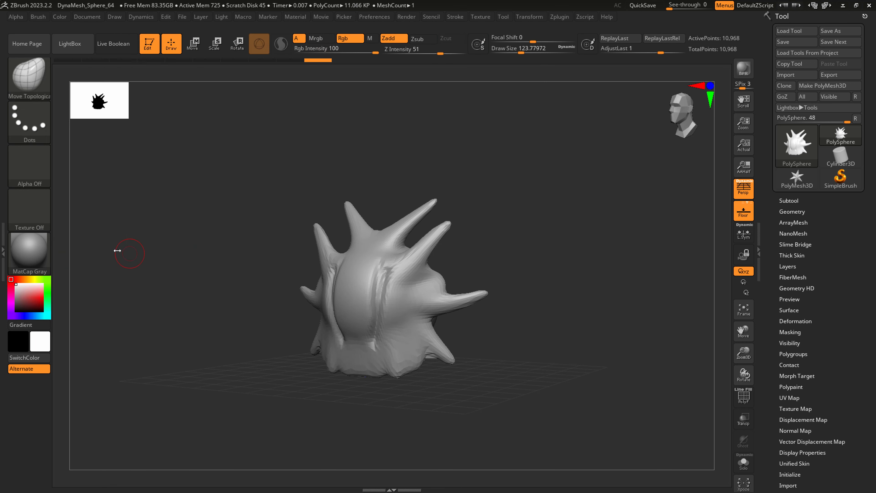
- Restore the plain, unsculpted sphere by rewinding the undo history to its first state
{"action": "mouse_move", "coordinate": [464, 338]}
{"action": "left_mouse_down"}
{"action": "mouse_move", "coordinate": [438, 313]}
{"action": "mouse_move", "coordinate": [407, 308]}
{"action": "left_mouse_up"}
{"action": "right_click_drag", "start_coordinate": [407, 308], "coordinate": [412, 337], "text": "ctrl"}
{"action": "mouse_move", "coordinate": [413, 337]}
{"action": "right_mouse_down"}
{"action": "mouse_move", "coordinate": [402, 339]}
{"action": "mouse_move", "coordinate": [417, 319]}
{"action": "mouse_move", "coordinate": [472, 318]}
{"action": "mouse_move", "coordinate": [438, 294]}
{"action": "right_mouse_up"}
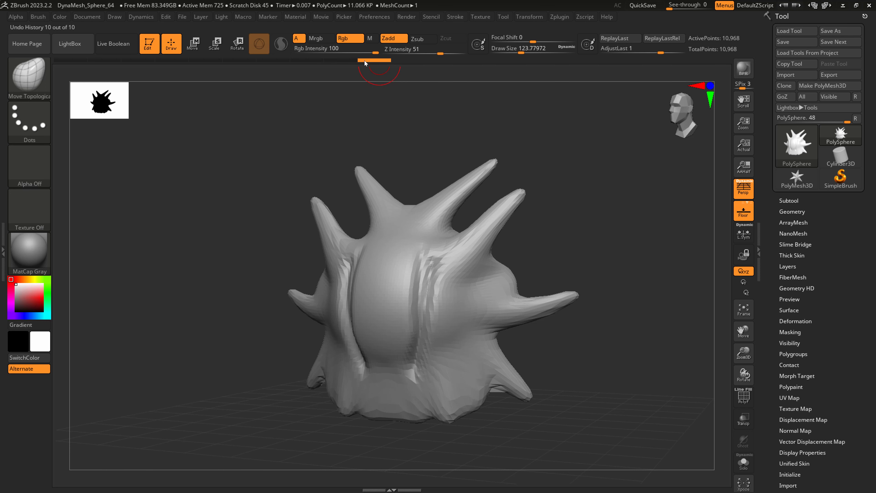
{"action": "left_click_drag", "start_coordinate": [377, 62], "coordinate": [78, 65]}
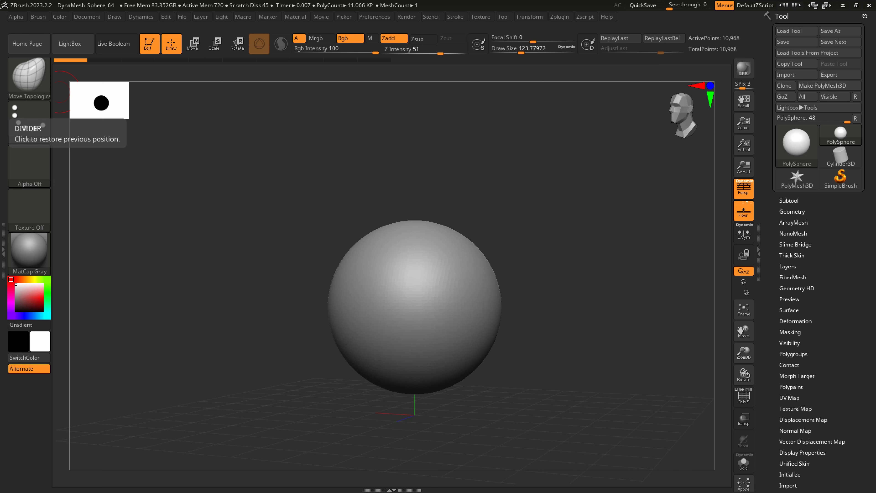
{"action": "left_click_drag", "start_coordinate": [541, 326], "coordinate": [469, 342]}
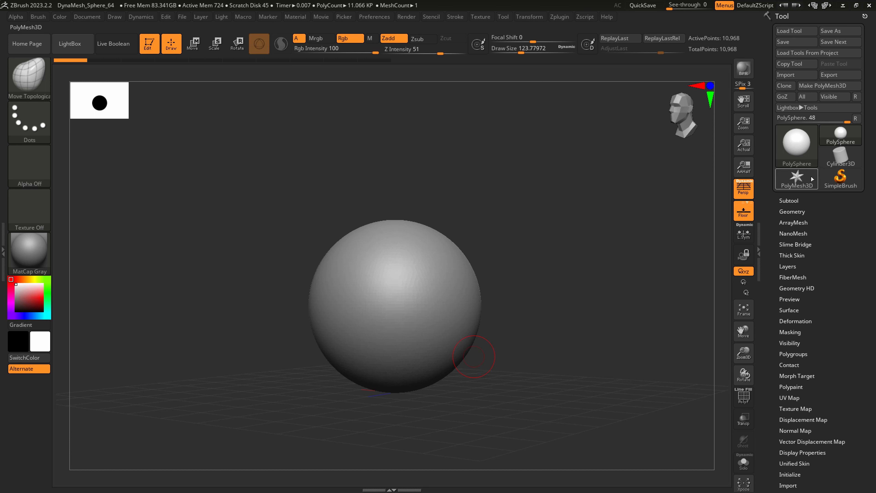
- Expand the Subtool section so the sphere's subtool list and its management options are in view
{"action": "mouse_move", "coordinate": [818, 187]}
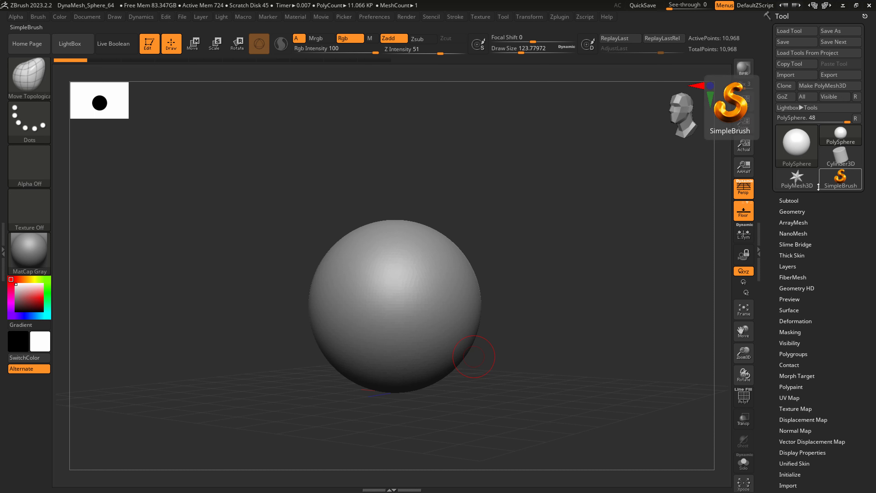
{"action": "left_click", "coordinate": [789, 201]}
{"action": "scroll", "coordinate": [869, 132], "scroll_direction": "down", "scroll_amount": 5}
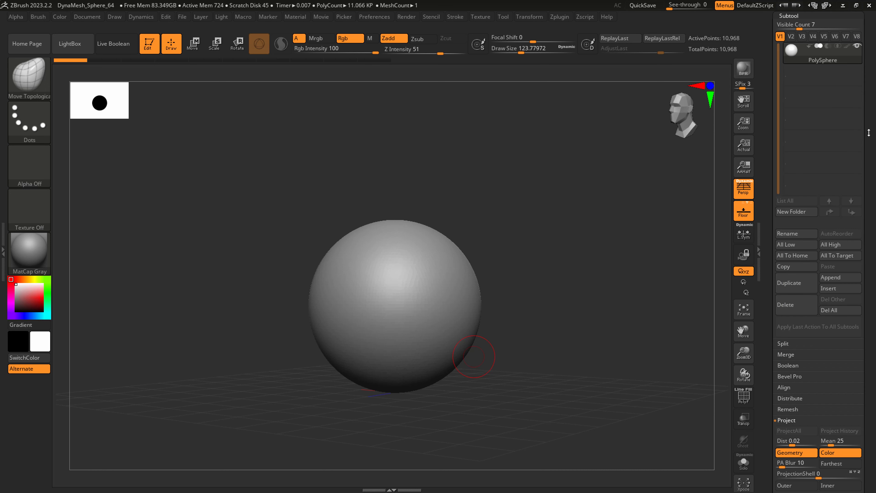
{"action": "left_click_drag", "start_coordinate": [869, 133], "coordinate": [869, 173]}
{"action": "left_click_drag", "start_coordinate": [867, 54], "coordinate": [807, 92]}
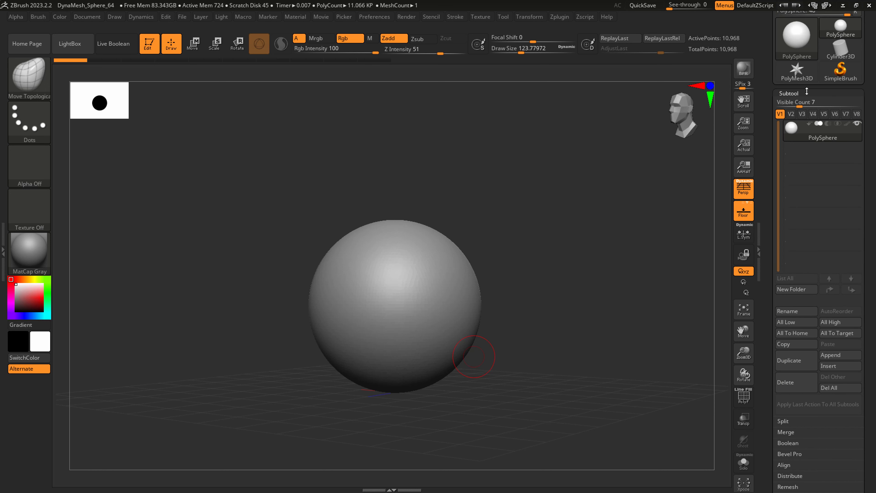
- Increase the draw size to about 299 and test a pull on the sphere's upper surface, undoing the pull
{"action": "key", "text": "s"}
{"action": "left_click_drag", "start_coordinate": [416, 269], "coordinate": [431, 267]}
{"action": "left_click_drag", "start_coordinate": [430, 266], "coordinate": [452, 193]}
{"action": "key", "text": "ctrl+z"}
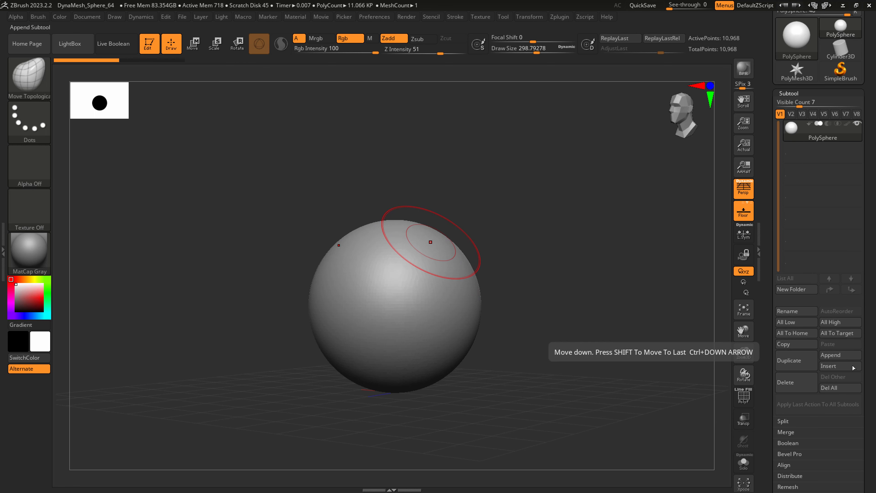
- Append a Cylinder3D mesh as a second subtool and make it the active subtool
{"action": "left_click", "coordinate": [838, 356]}
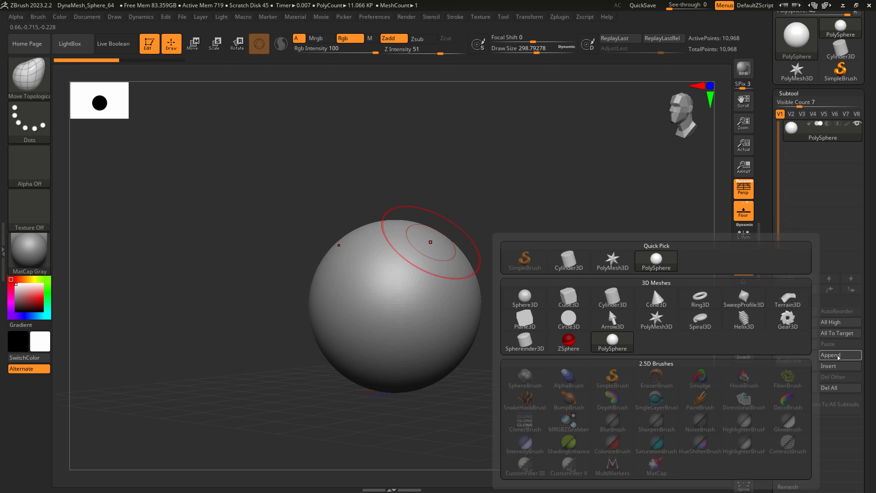
{"action": "left_click", "coordinate": [613, 297]}
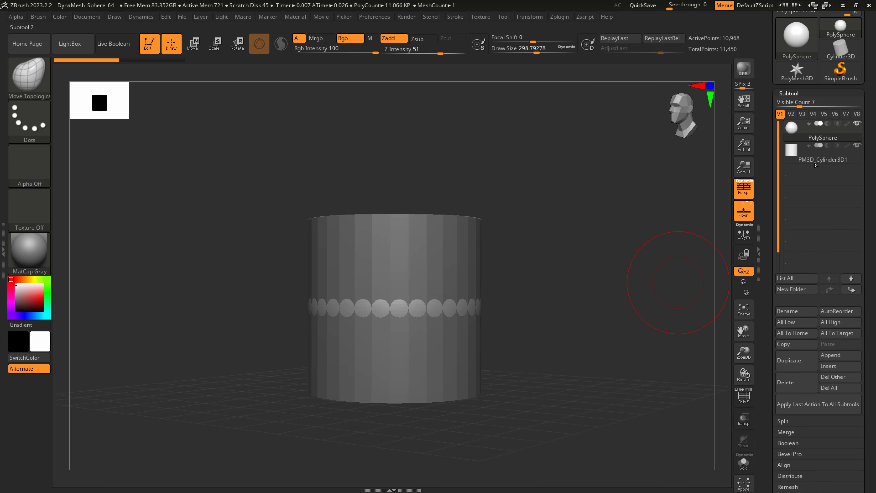
{"action": "left_click", "coordinate": [815, 164]}
- Pull two bulges outward from the side of the cylinder, one near its upper rim and one around mid-height
{"action": "left_click_drag", "start_coordinate": [483, 286], "coordinate": [477, 289]}
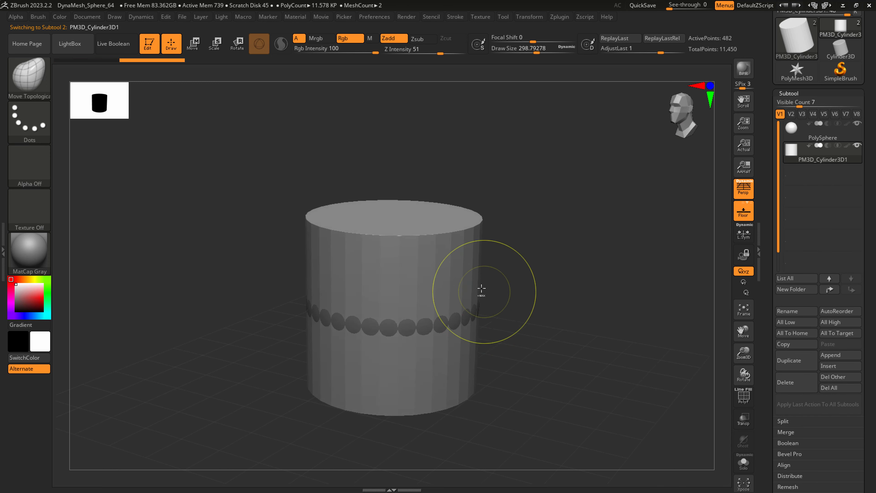
{"action": "mouse_move", "coordinate": [462, 255]}
{"action": "left_mouse_down"}
{"action": "mouse_move", "coordinate": [505, 282]}
{"action": "mouse_move", "coordinate": [583, 206]}
{"action": "mouse_move", "coordinate": [577, 198]}
{"action": "left_mouse_up"}
{"action": "mouse_move", "coordinate": [452, 316]}
{"action": "left_mouse_down"}
{"action": "mouse_move", "coordinate": [486, 330]}
{"action": "mouse_move", "coordinate": [502, 301]}
{"action": "mouse_move", "coordinate": [527, 307]}
{"action": "left_mouse_up"}
{"action": "right_click_drag", "start_coordinate": [372, 326], "coordinate": [359, 323]}
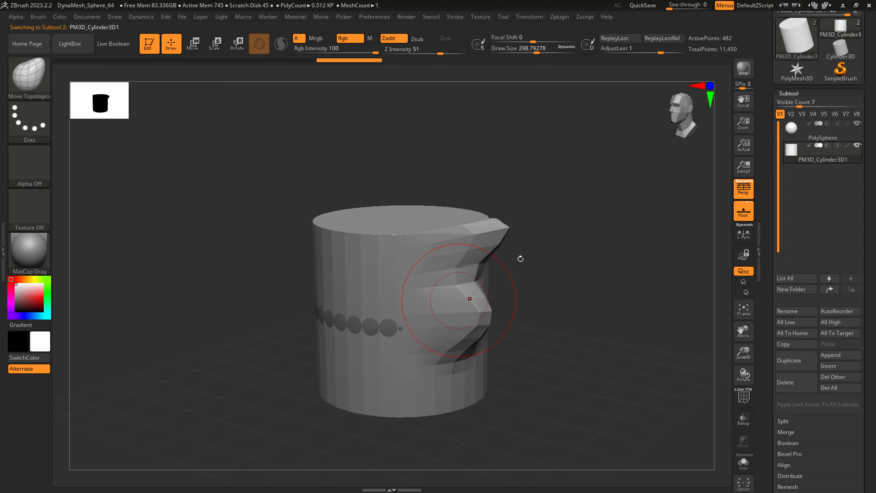
- Activate the PolySphere subtool and pull its surface out through the cylinder wall in test strokes, undoing each one
{"action": "left_click", "coordinate": [808, 135]}
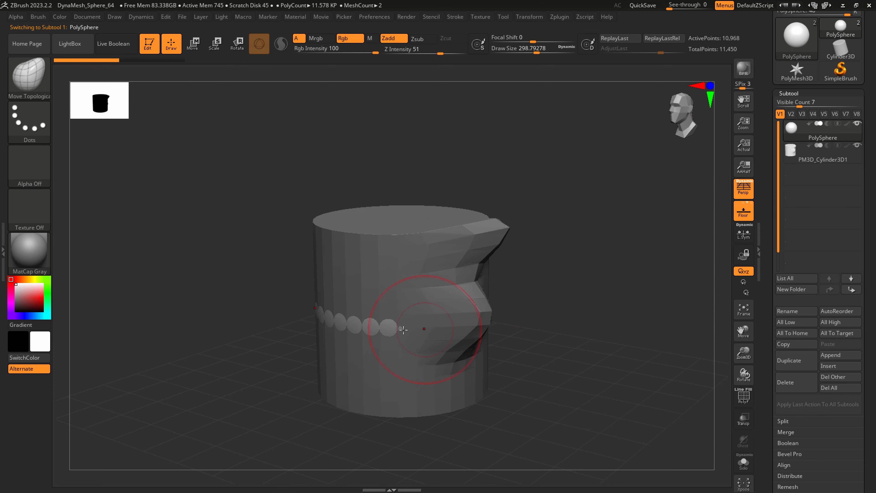
{"action": "left_click_drag", "start_coordinate": [402, 330], "coordinate": [237, 375]}
{"action": "key", "text": "ctrl+z"}
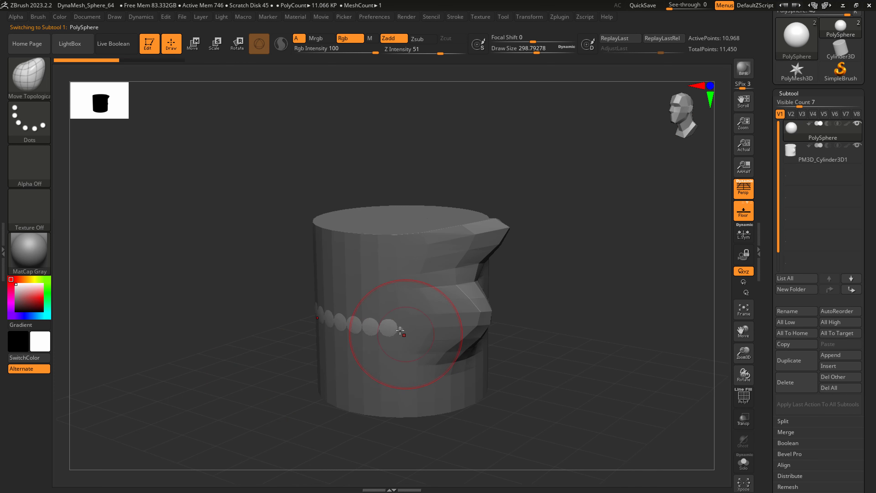
{"action": "left_click_drag", "start_coordinate": [401, 330], "coordinate": [502, 338]}
{"action": "right_click_drag", "start_coordinate": [502, 338], "coordinate": [423, 333]}
{"action": "left_click_drag", "start_coordinate": [554, 308], "coordinate": [607, 306]}
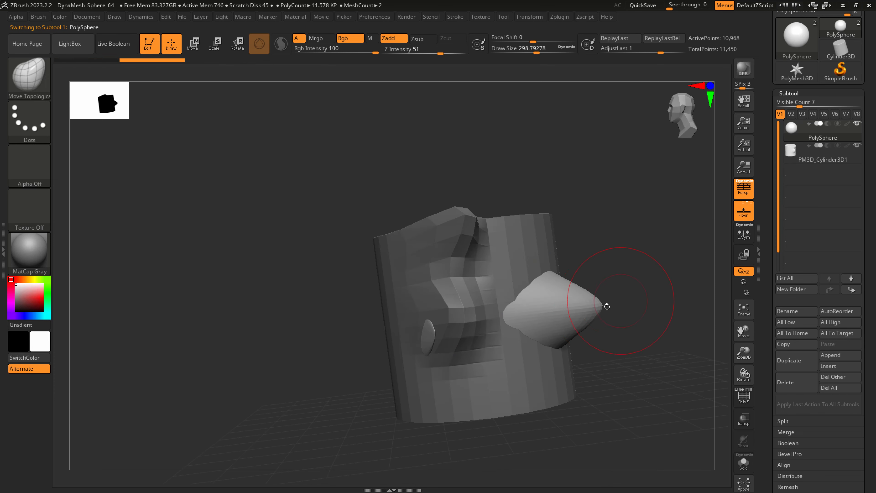
{"action": "key", "text": "ctrl+z"}
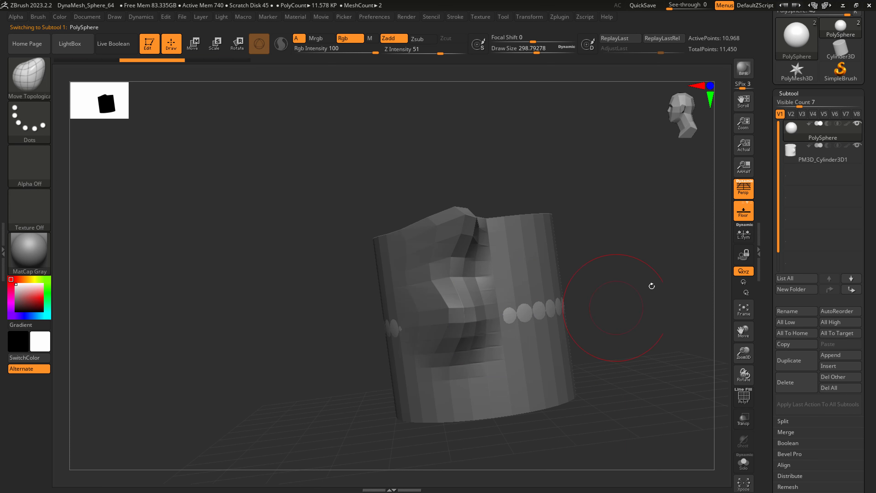
- Activate the cylinder subtool directly in the viewport and undo the pulls made on its side
{"action": "left_click", "coordinate": [548, 322], "text": "alt"}
{"action": "key", "text": "ctrl+z"}
{"action": "right_click_drag", "start_coordinate": [518, 329], "coordinate": [552, 335]}
{"action": "key", "text": "ctrl+z"}
{"action": "key", "text": "ctrl+z"}
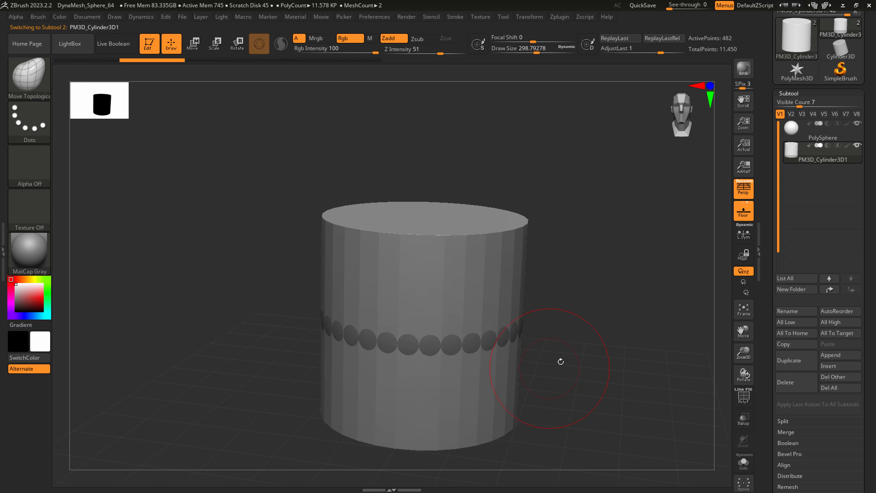
{"action": "right_click_drag", "start_coordinate": [541, 318], "coordinate": [511, 300]}
{"action": "right_click_drag", "start_coordinate": [510, 300], "coordinate": [490, 292], "text": "ctrl"}
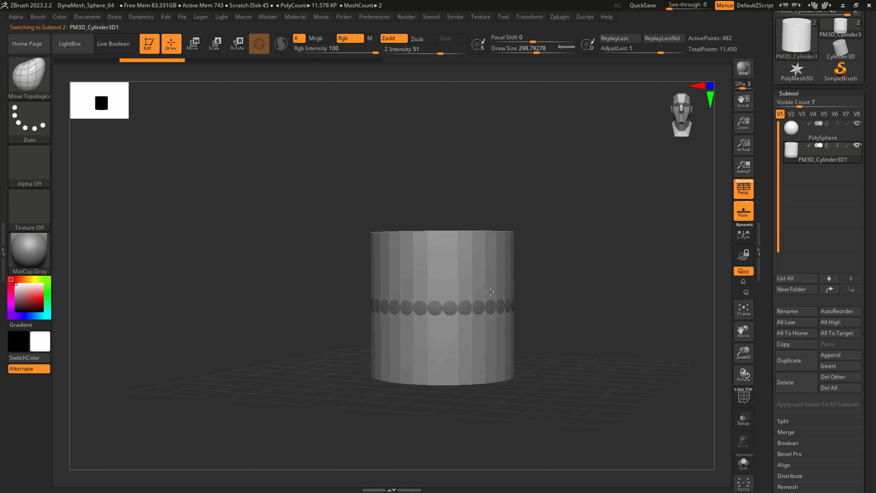
{"action": "right_click_drag", "start_coordinate": [551, 246], "coordinate": [619, 217]}
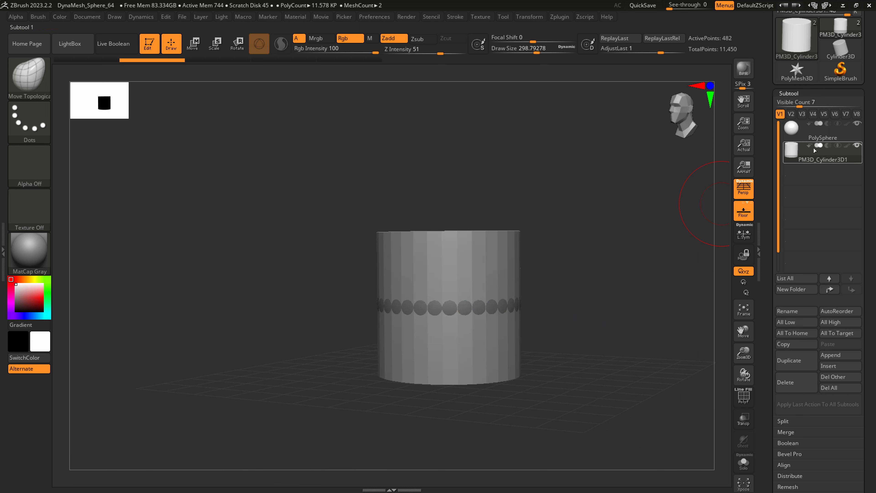
{"action": "mouse_move", "coordinate": [815, 150]}
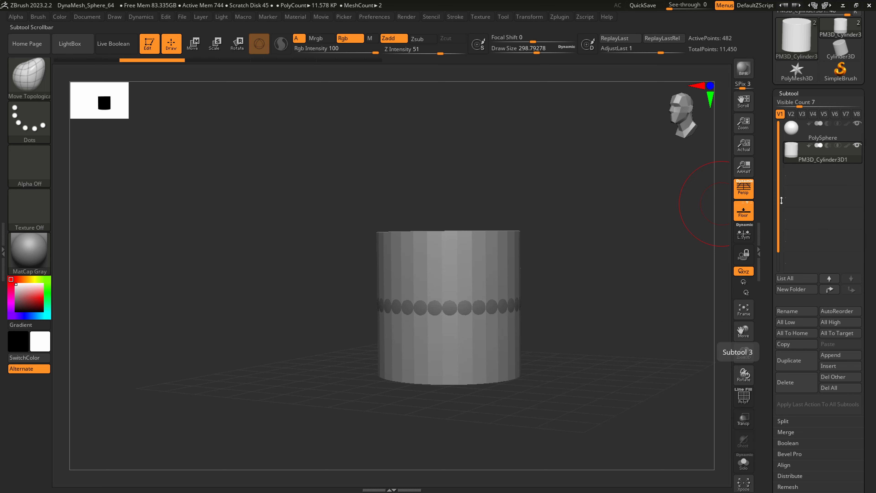
{"action": "mouse_move", "coordinate": [534, 356]}
{"action": "left_mouse_down"}
{"action": "mouse_move", "coordinate": [545, 367]}
{"action": "mouse_move", "coordinate": [494, 409]}
{"action": "mouse_move", "coordinate": [526, 383]}
{"action": "mouse_move", "coordinate": [485, 378]}
{"action": "mouse_move", "coordinate": [497, 405]}
{"action": "mouse_move", "coordinate": [534, 363]}
{"action": "left_mouse_up"}
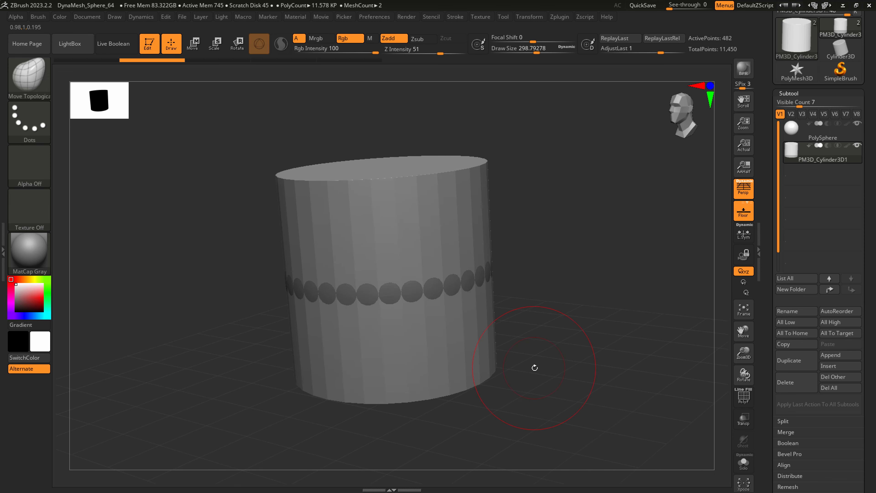
- Duplicate the cylinder subtool and delete the duplicate, accepting the warning
{"action": "scroll", "coordinate": [864, 222], "scroll_direction": "down", "scroll_amount": 2}
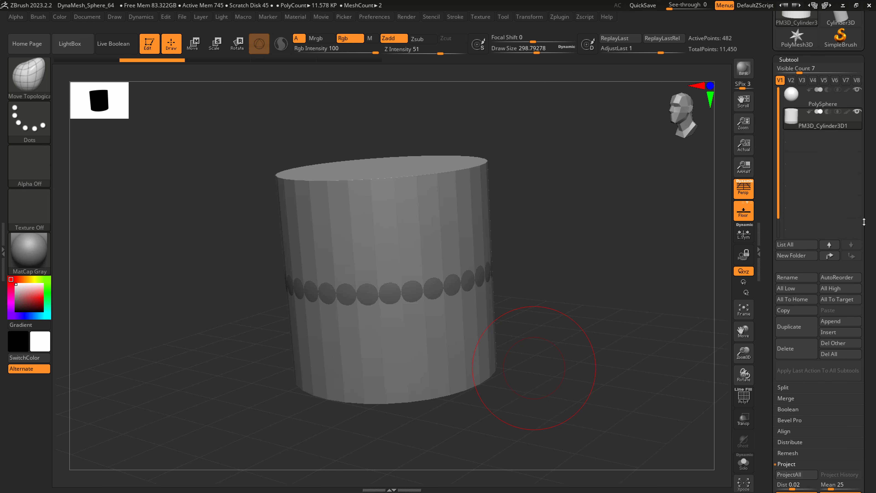
{"action": "left_click", "coordinate": [790, 58]}
{"action": "scroll", "coordinate": [800, 50], "scroll_direction": "up", "scroll_amount": 2}
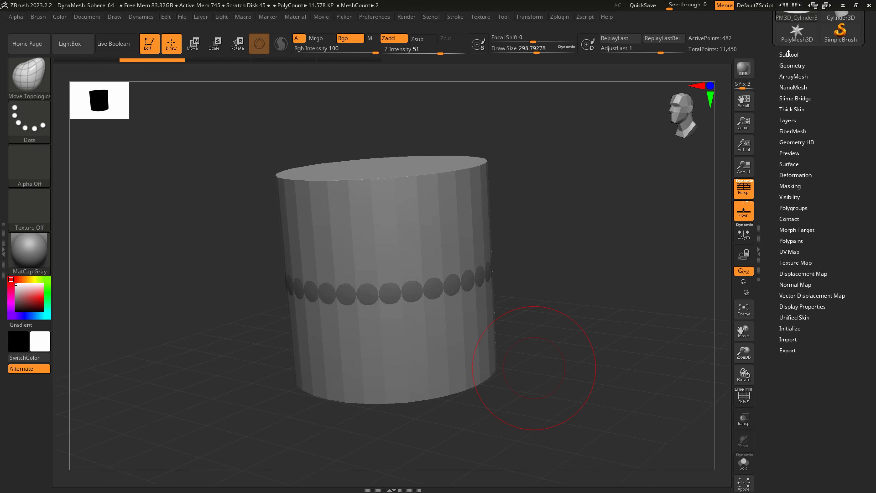
{"action": "left_click", "coordinate": [794, 53]}
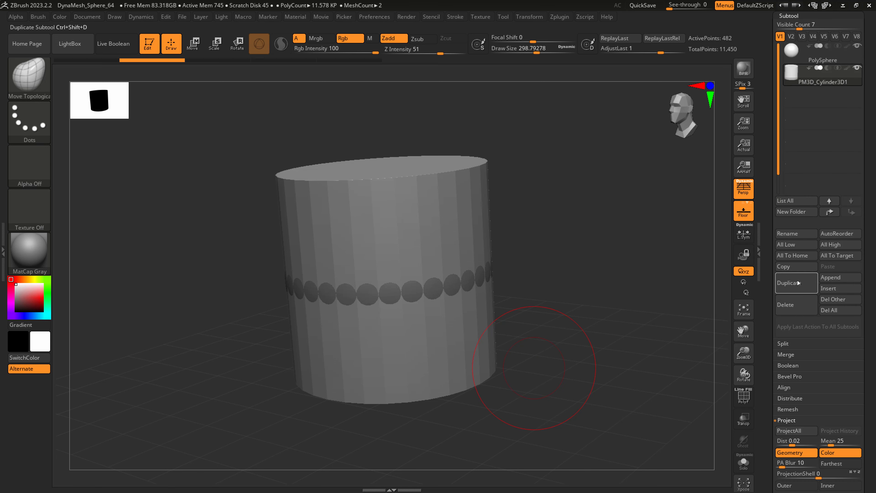
{"action": "left_click", "coordinate": [793, 283]}
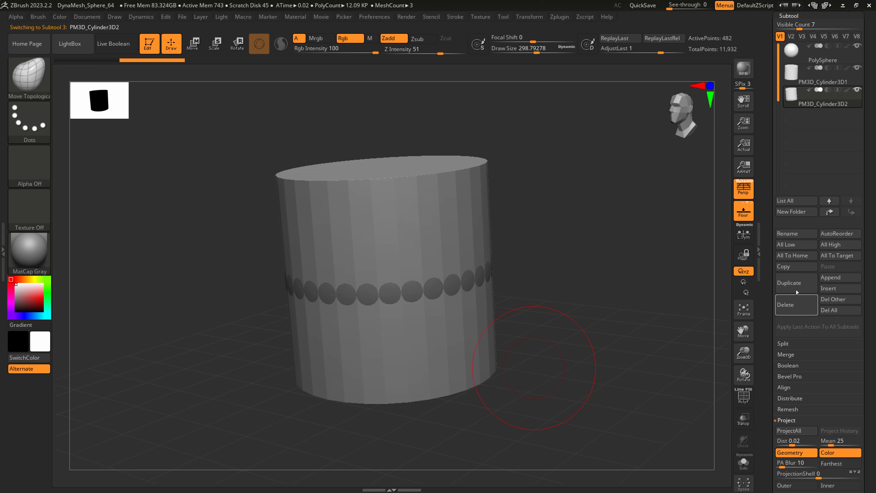
{"action": "left_click", "coordinate": [794, 304]}
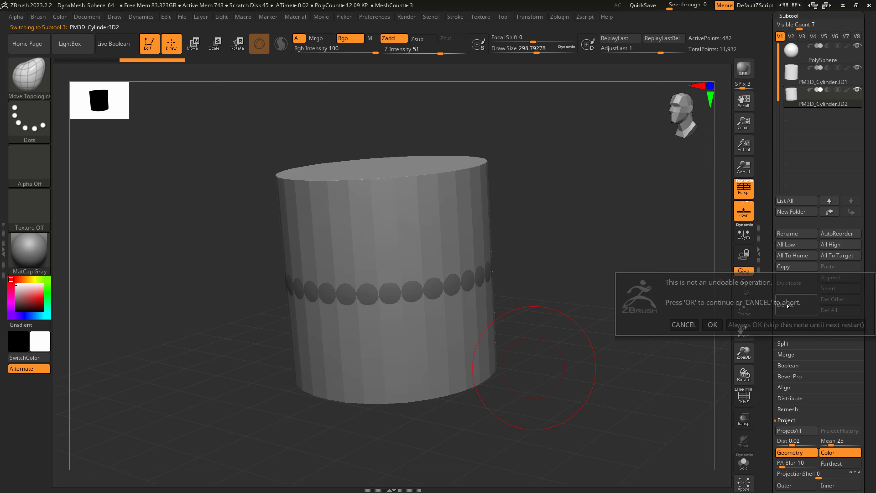
{"action": "left_click", "coordinate": [713, 325]}
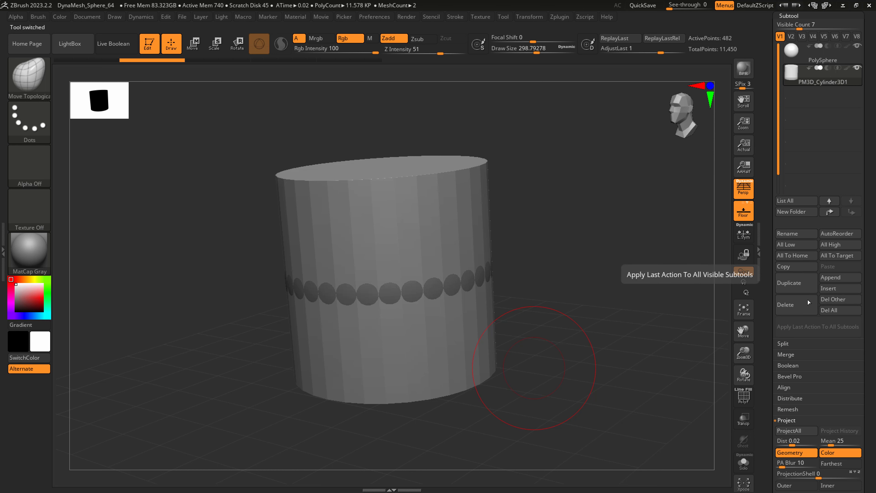
- Merge the PolySphere subtool down into the cylinder subtool, accepting the warning
{"action": "left_click", "coordinate": [788, 344]}
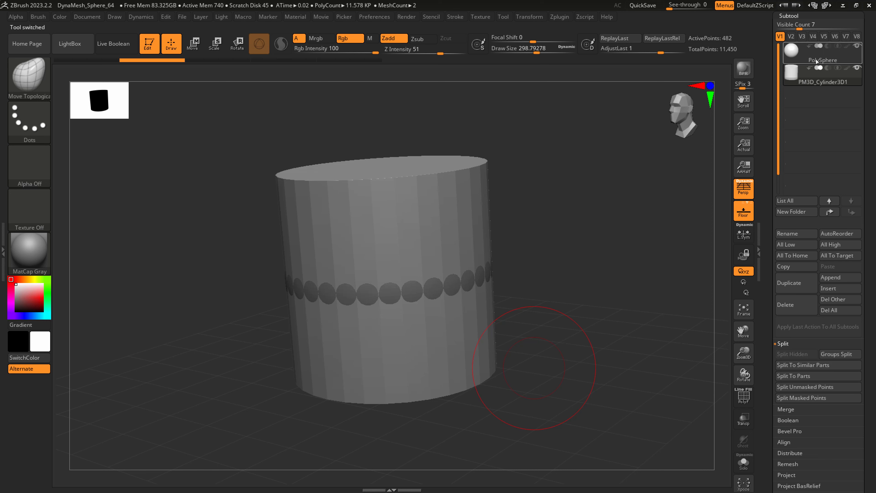
{"action": "left_click", "coordinate": [822, 53]}
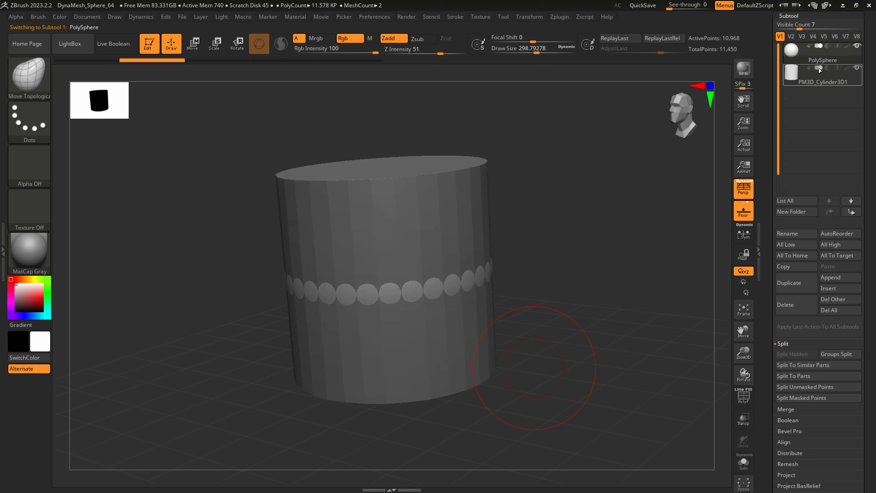
{"action": "left_click", "coordinate": [786, 409]}
{"action": "left_click", "coordinate": [780, 366]}
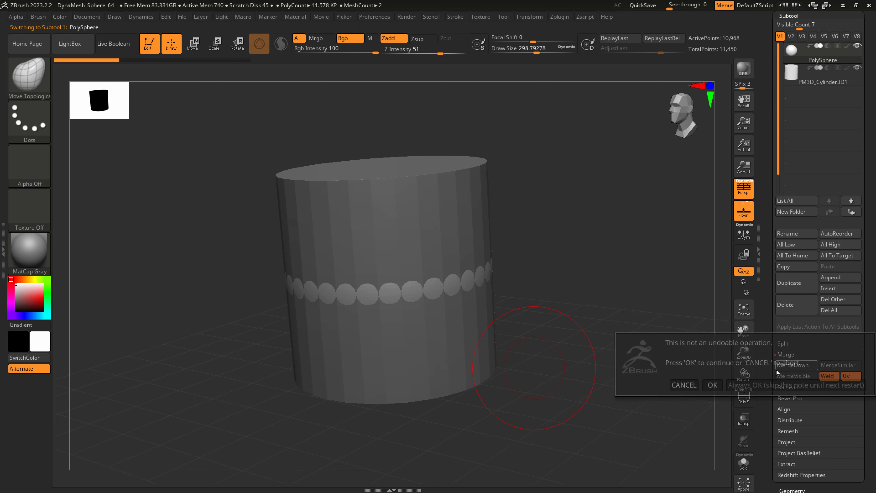
{"action": "left_click", "coordinate": [713, 385]}
{"action": "left_click_drag", "start_coordinate": [564, 356], "coordinate": [519, 356]}
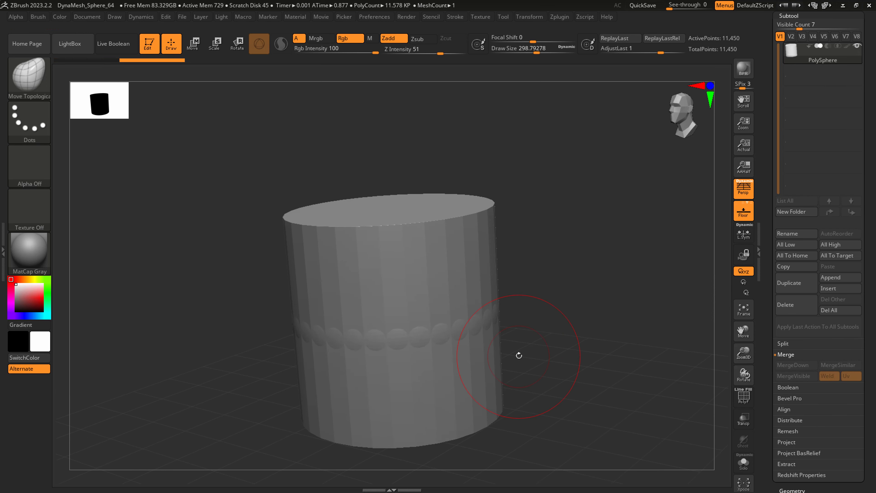
- Split the merged subtool back into separate sphere and cylinder subtools with Groups Split, accepting the warning
{"action": "left_click", "coordinate": [788, 343]}
{"action": "left_click", "coordinate": [835, 356]}
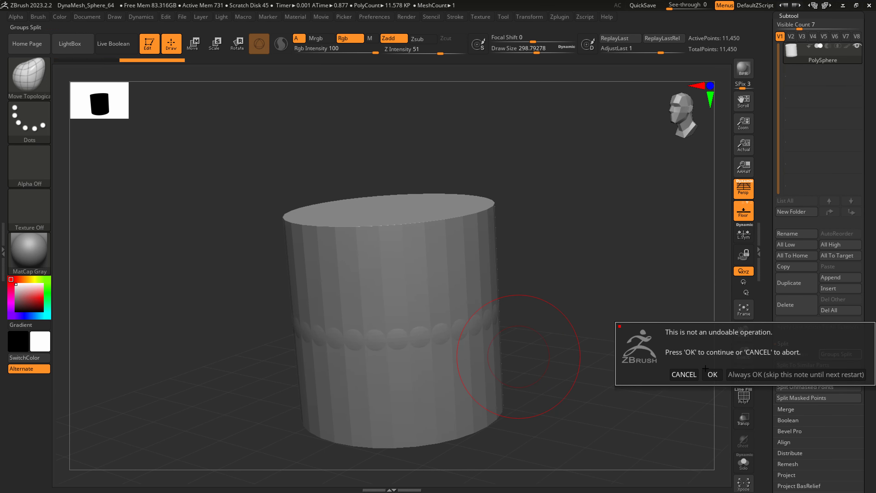
{"action": "left_click", "coordinate": [711, 374]}
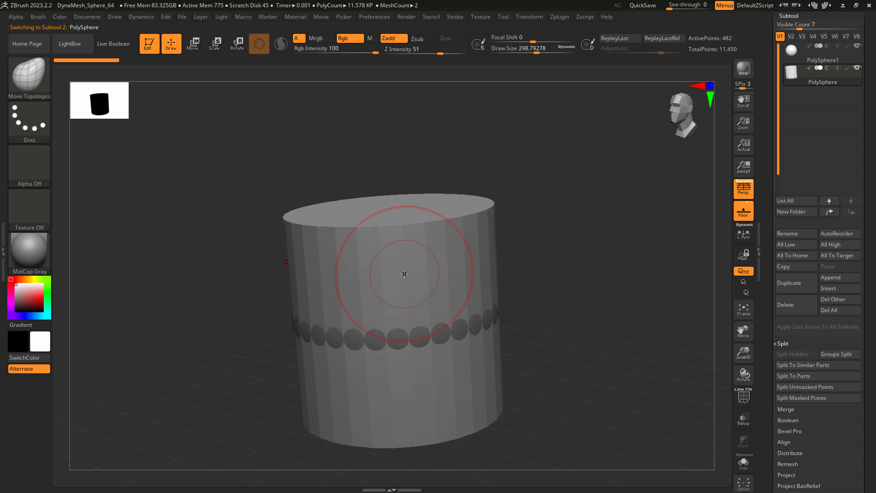
{"action": "scroll", "coordinate": [859, 192], "scroll_direction": "down", "scroll_amount": 6}
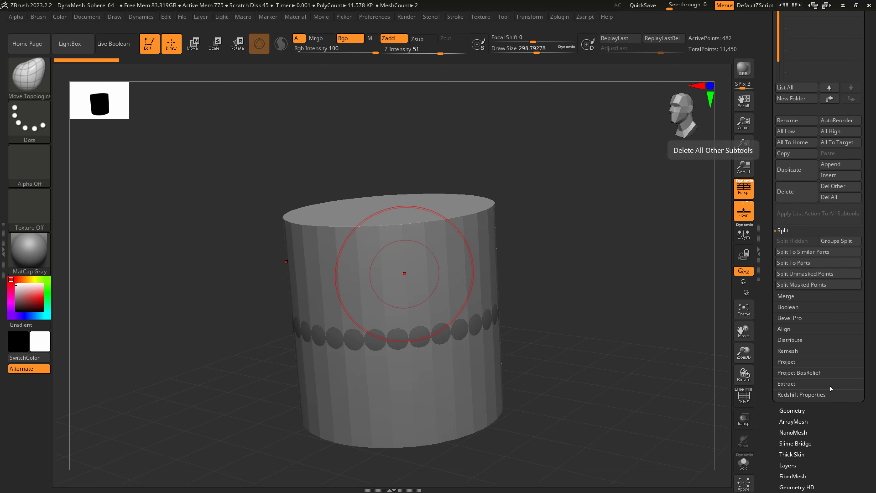
{"action": "left_click_drag", "start_coordinate": [823, 413], "coordinate": [799, 367]}
{"action": "left_click", "coordinate": [792, 428]}
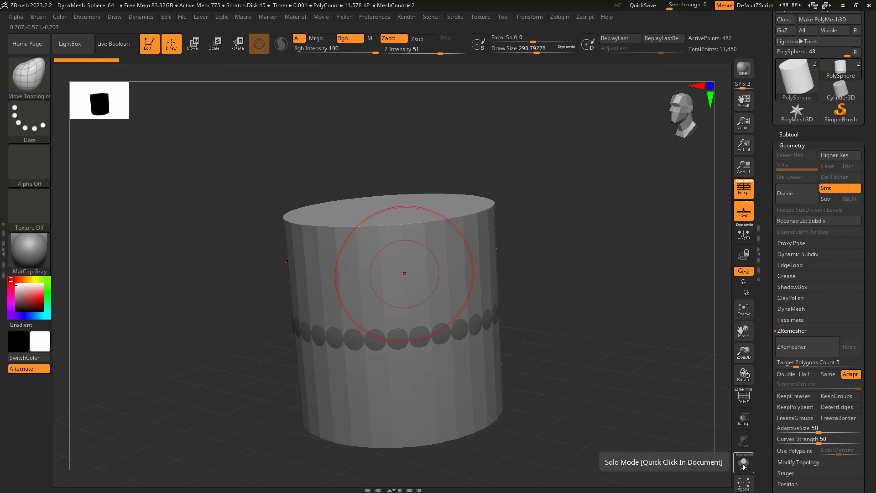
{"action": "left_click", "coordinate": [792, 134]}
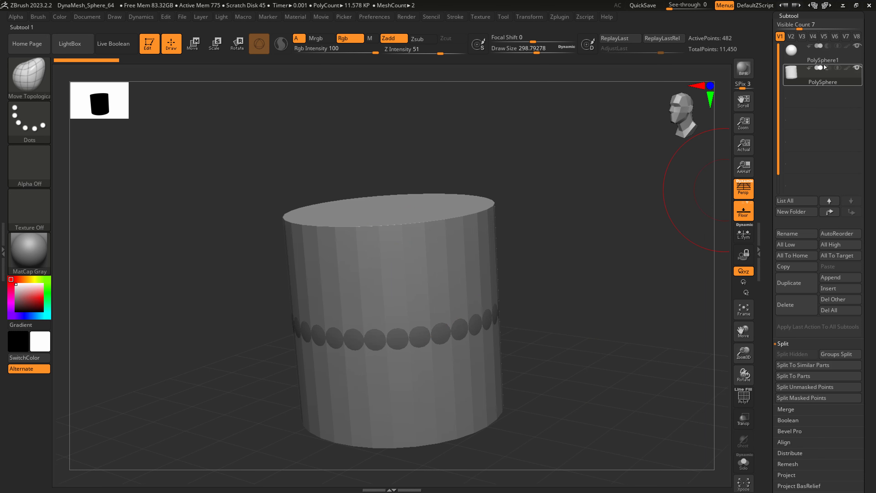
- Activate the sphere subtool from the list, switch back to the cylinder directly in the viewport, and delete the cylinder
{"action": "left_click", "coordinate": [829, 60]}
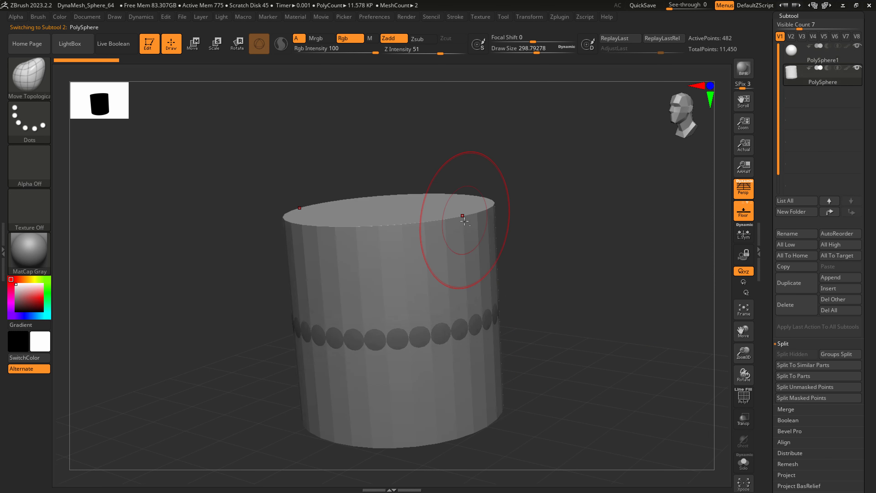
{"action": "left_click", "coordinate": [463, 215], "text": "alt"}
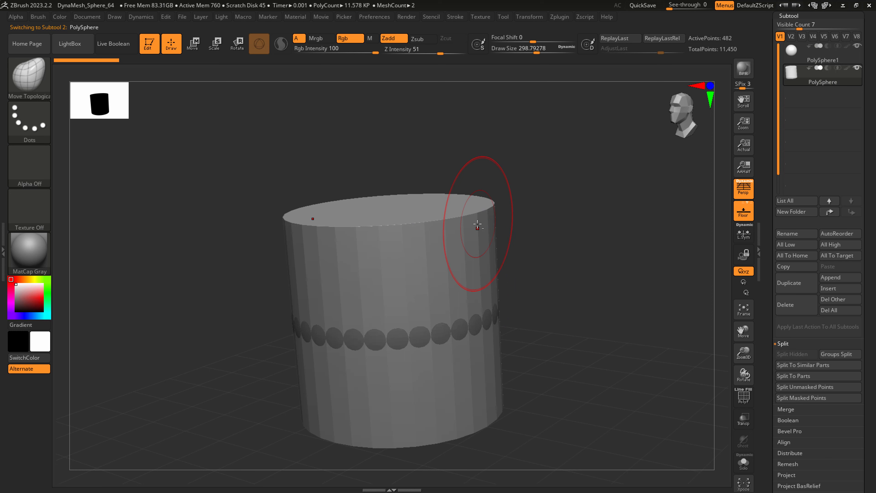
{"action": "left_click", "coordinate": [798, 312]}
{"action": "left_click", "coordinate": [713, 327]}
- Open the sphere's Geometry settings and turn on the polyframe display with the sphere framed in view
{"action": "left_click", "coordinate": [790, 16]}
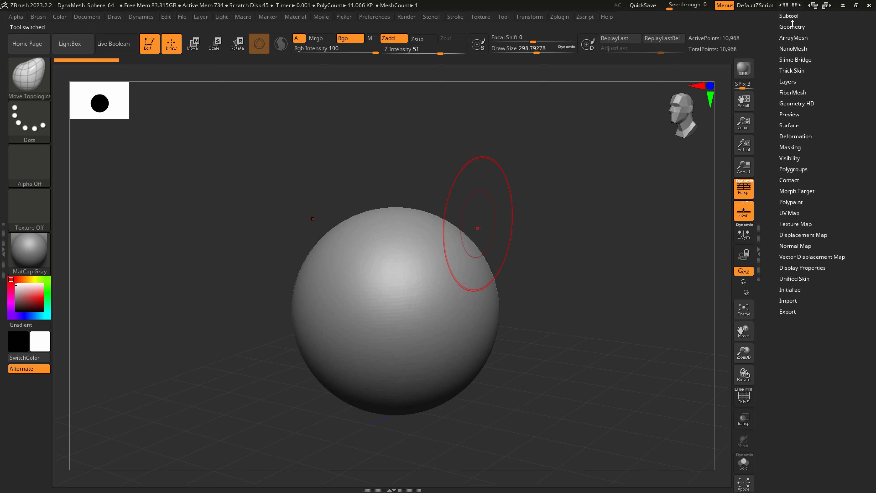
{"action": "left_click", "coordinate": [791, 26]}
{"action": "key", "text": "f"}
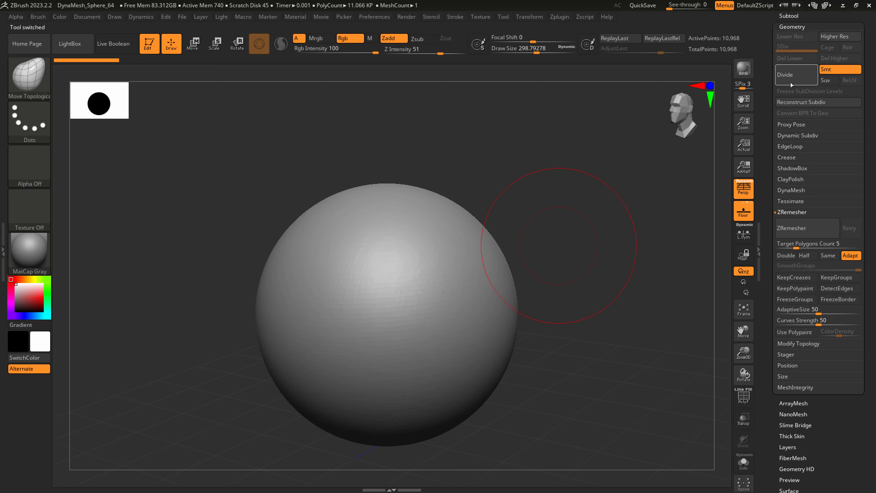
{"action": "key", "text": "shift+f"}
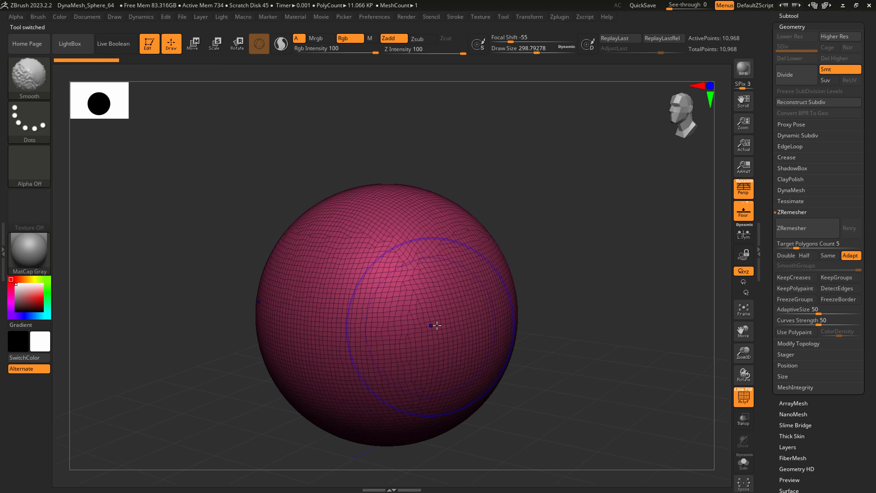
- Reduce the brush draw size to about 101 for a closer view of the sphere's wireframe
{"action": "right_click_drag", "start_coordinate": [432, 291], "coordinate": [434, 316], "text": "ctrl"}
{"action": "key", "text": "s"}
{"action": "left_click_drag", "start_coordinate": [434, 307], "coordinate": [417, 308]}
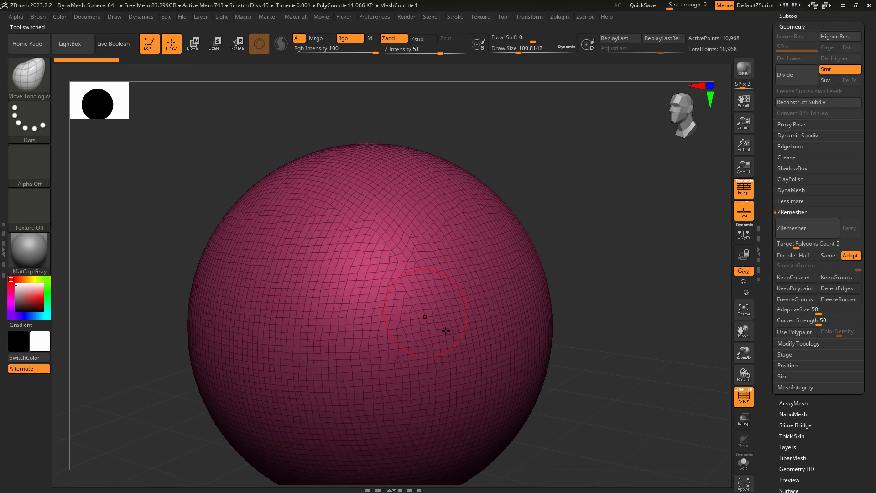
- Toggle the polyframe display off and on several times, leaving it on
{"action": "left_click", "coordinate": [744, 401]}
{"action": "left_click", "coordinate": [744, 401]}
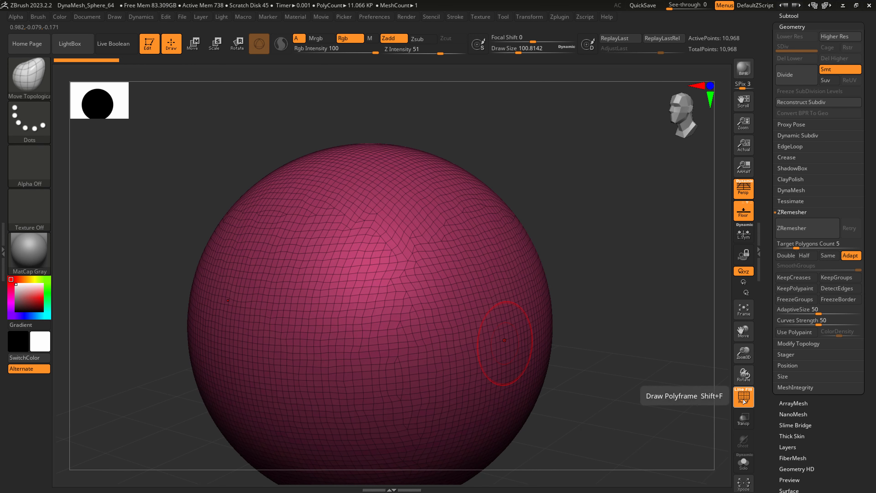
{"action": "left_click", "coordinate": [745, 401]}
{"action": "left_click", "coordinate": [746, 400]}
{"action": "left_click", "coordinate": [745, 400]}
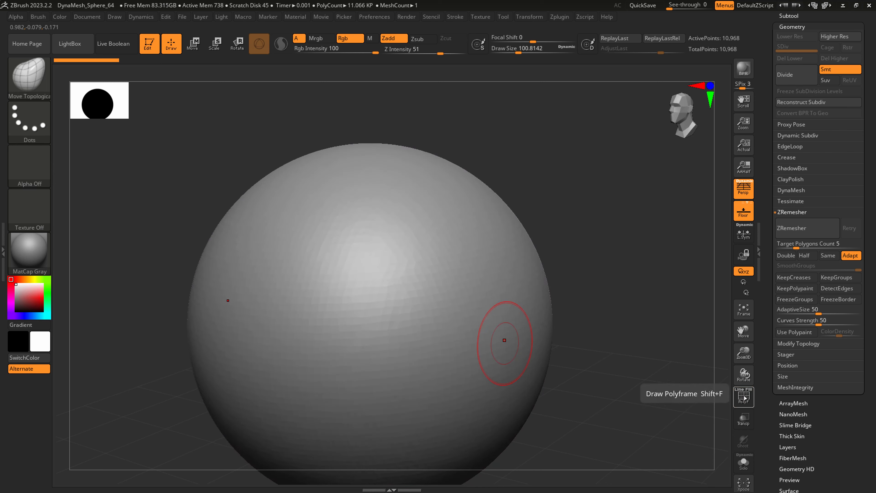
{"action": "left_click", "coordinate": [746, 400]}
- Switch to the ClayBuildup brush, reduce the draw size to about 77, and build up a mirrored lump on the sphere's side
{"action": "right_click_drag", "start_coordinate": [467, 378], "coordinate": [449, 316], "text": "ctrl"}
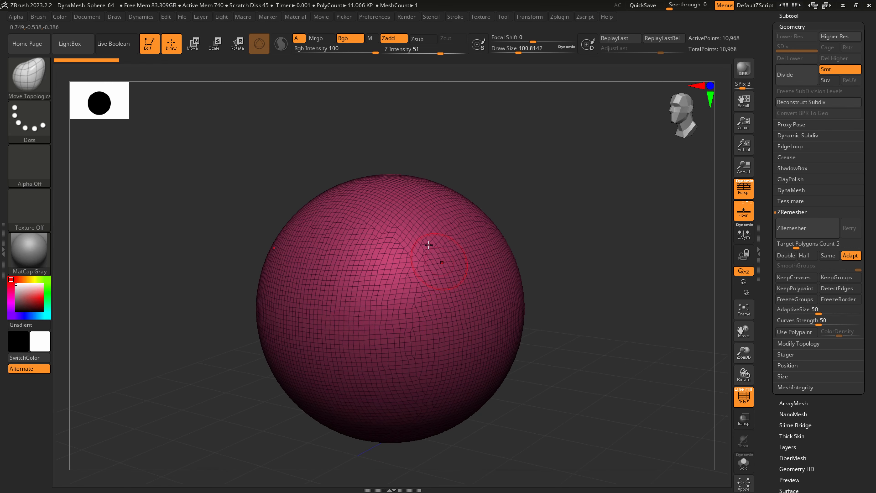
{"action": "mouse_move", "coordinate": [428, 266]}
{"action": "right_mouse_down", "text": "ctrl"}
{"action": "mouse_move", "coordinate": [443, 328]}
{"action": "mouse_move", "coordinate": [453, 313]}
{"action": "mouse_move", "coordinate": [427, 314]}
{"action": "right_mouse_up", "text": "ctrl"}
{"action": "right_click_drag", "start_coordinate": [537, 350], "coordinate": [500, 309], "text": "alt"}
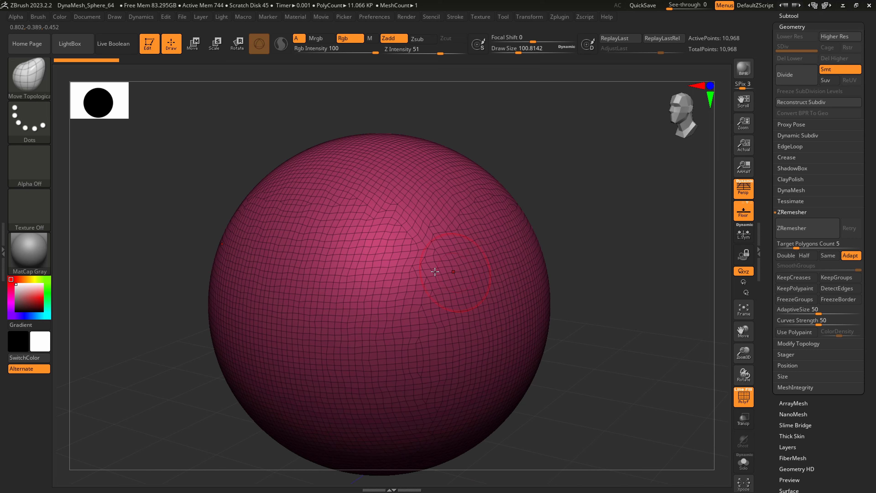
{"action": "left_click", "coordinate": [29, 74]}
{"action": "left_click", "coordinate": [129, 85]}
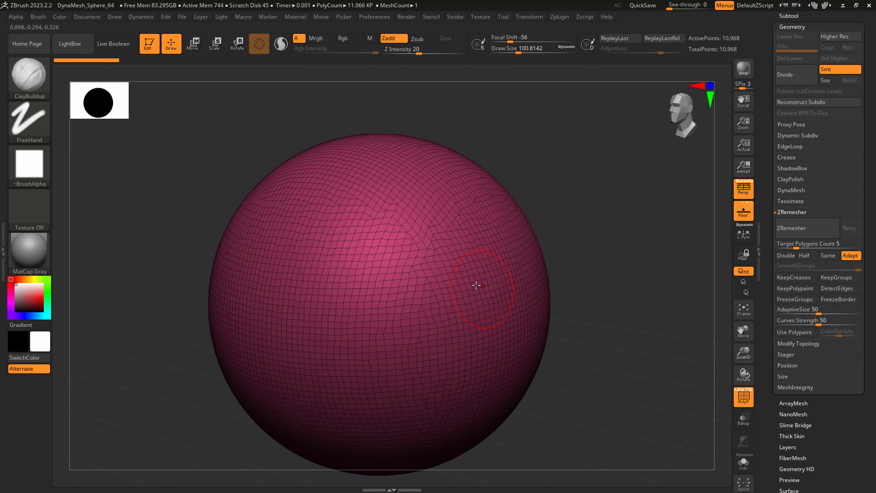
{"action": "key", "text": "s"}
{"action": "mouse_move", "coordinate": [471, 261]}
{"action": "left_mouse_down"}
{"action": "mouse_move", "coordinate": [472, 303]}
{"action": "mouse_move", "coordinate": [449, 208]}
{"action": "mouse_move", "coordinate": [425, 311]}
{"action": "mouse_move", "coordinate": [447, 300]}
{"action": "mouse_move", "coordinate": [475, 319]}
{"action": "mouse_move", "coordinate": [463, 236]}
{"action": "mouse_move", "coordinate": [452, 264]}
{"action": "mouse_move", "coordinate": [448, 241]}
{"action": "left_mouse_up"}
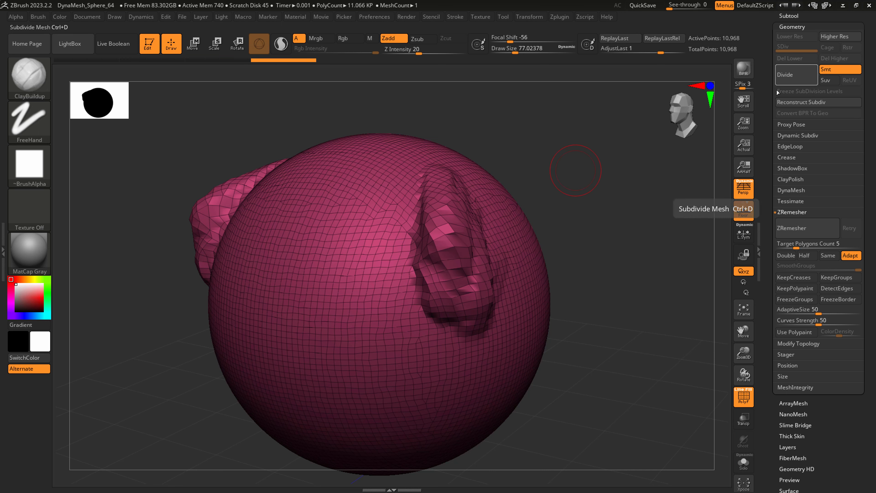
- Subdivide the sphere once with Divide and inspect the clay lump from other angles
{"action": "left_click", "coordinate": [792, 76]}
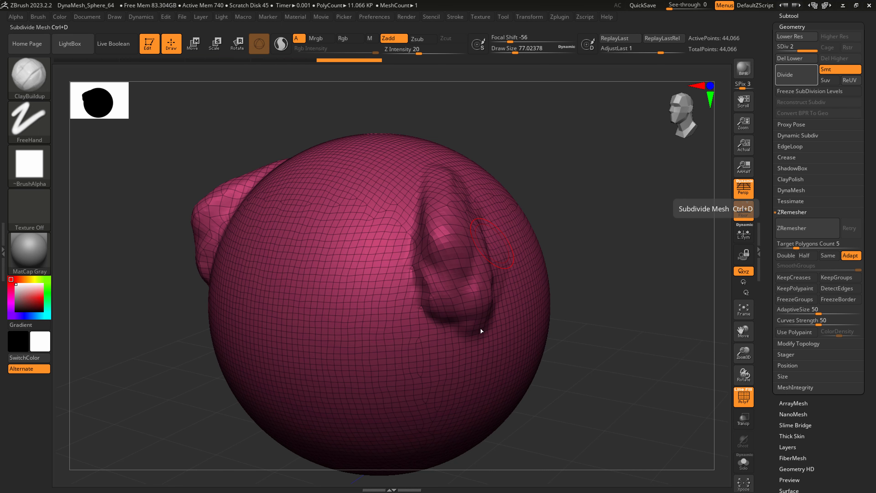
{"action": "right_click_drag", "start_coordinate": [481, 328], "coordinate": [548, 327]}
{"action": "right_click_drag", "start_coordinate": [427, 276], "coordinate": [430, 197]}
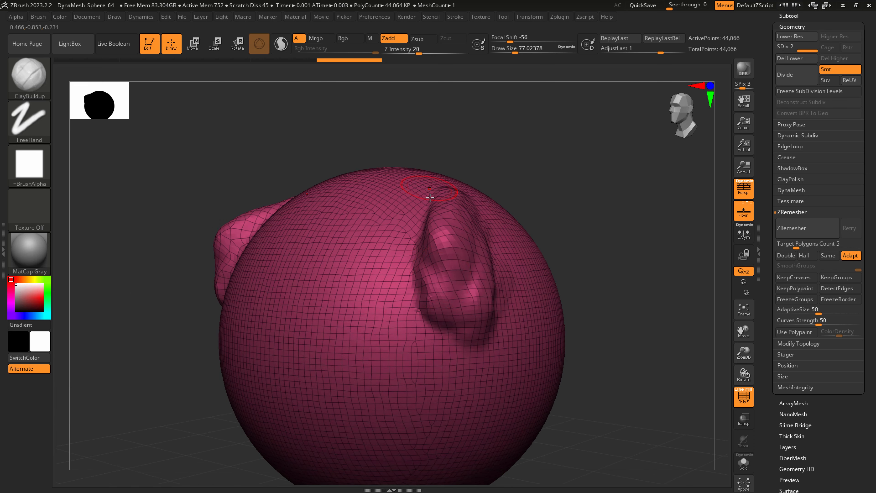
- Build up more clay strokes over and beside the lump at subdivision level 2
{"action": "left_click_drag", "start_coordinate": [442, 255], "coordinate": [446, 300]}
{"action": "mouse_move", "coordinate": [447, 326]}
{"action": "left_mouse_down"}
{"action": "mouse_move", "coordinate": [435, 373]}
{"action": "mouse_move", "coordinate": [425, 311]}
{"action": "mouse_move", "coordinate": [414, 304]}
{"action": "mouse_move", "coordinate": [438, 360]}
{"action": "mouse_move", "coordinate": [454, 350]}
{"action": "left_mouse_up"}
{"action": "right_click_drag", "start_coordinate": [456, 376], "coordinate": [500, 376]}
{"action": "left_click_drag", "start_coordinate": [390, 335], "coordinate": [373, 314]}
- Subdivide the mesh again, then add and smooth test strokes beside the clay ridges
{"action": "key", "text": "ctrl+d"}
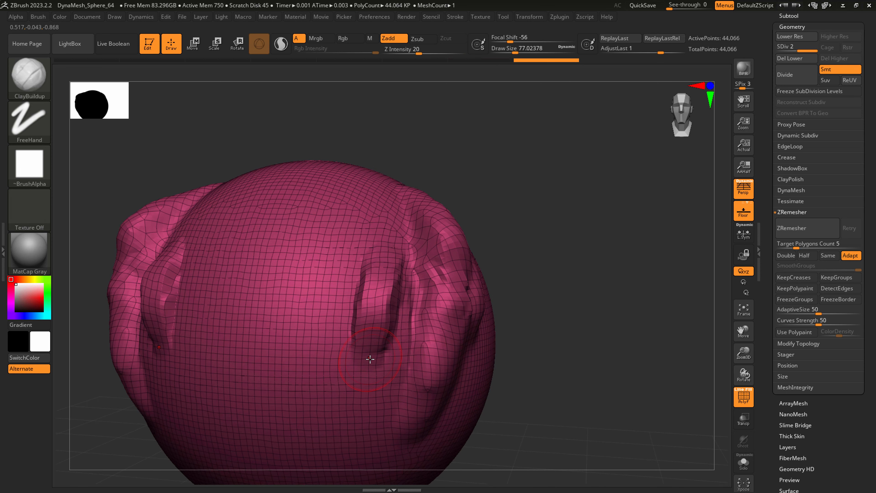
{"action": "left_click_drag", "start_coordinate": [368, 358], "coordinate": [406, 358], "text": "shift"}
{"action": "mouse_move", "coordinate": [355, 340]}
{"action": "left_mouse_down"}
{"action": "mouse_move", "coordinate": [358, 279]}
{"action": "mouse_move", "coordinate": [360, 324]}
{"action": "left_mouse_up"}
{"action": "mouse_move", "coordinate": [355, 328]}
{"action": "left_mouse_down", "text": "shift"}
{"action": "mouse_move", "coordinate": [342, 302]}
{"action": "mouse_move", "coordinate": [386, 297]}
{"action": "left_mouse_up", "text": "shift"}
- Undo all the clay strokes and subdivisions back to the plain sphere
{"action": "key", "text": "ctrl+z"}
{"action": "key", "text": "ctrl+z"}
{"action": "key", "text": "ctrl+z"}
{"action": "key", "text": "ctrl+z"}
{"action": "key", "text": "ctrl+z"}
{"action": "key", "text": "ctrl+z"}
{"action": "key", "text": "ctrl+z"}
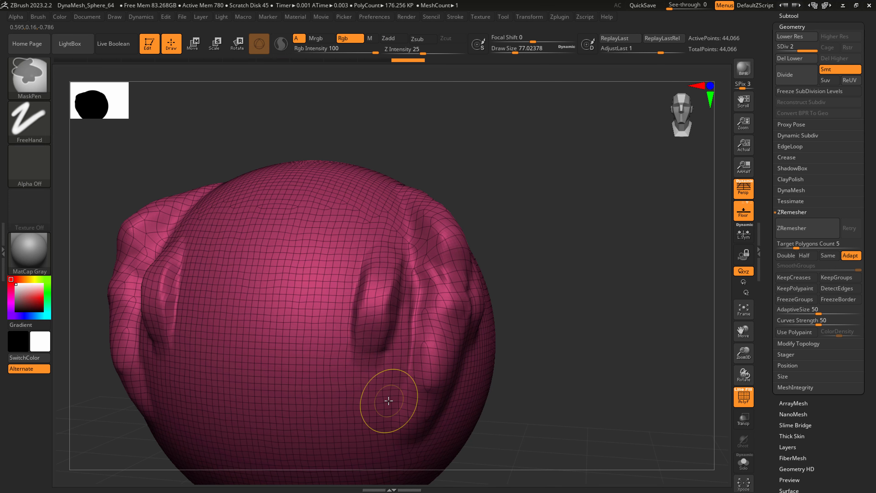
{"action": "key", "text": "ctrl+z"}
{"action": "key", "text": "ctrl+z"}
{"action": "key", "text": "ctrl+z"}
{"action": "key", "text": "ctrl+z"}
{"action": "key", "text": "ctrl+z"}
{"action": "key", "text": "ctrl+z"}
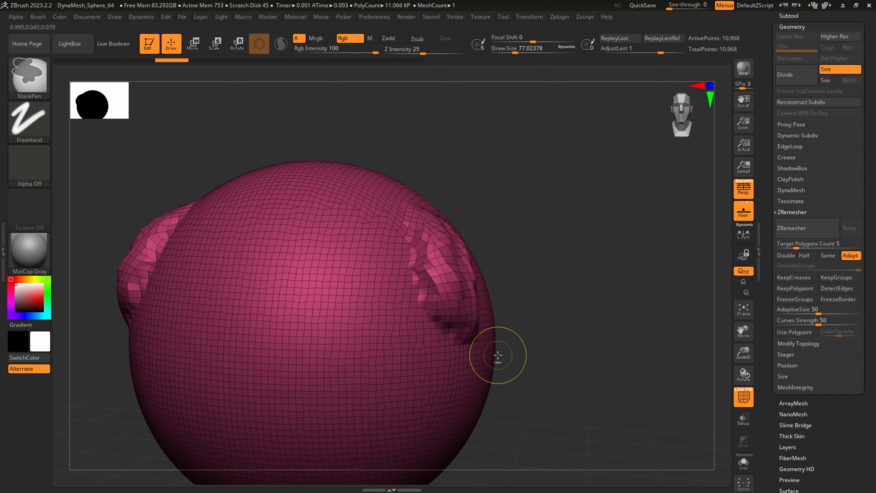
{"action": "key", "text": "ctrl+z"}
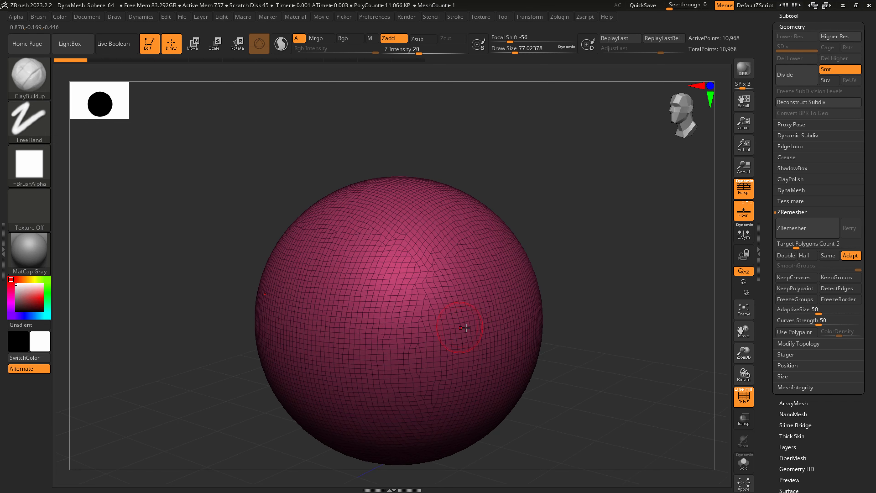
{"action": "key", "text": "ctrl+z"}
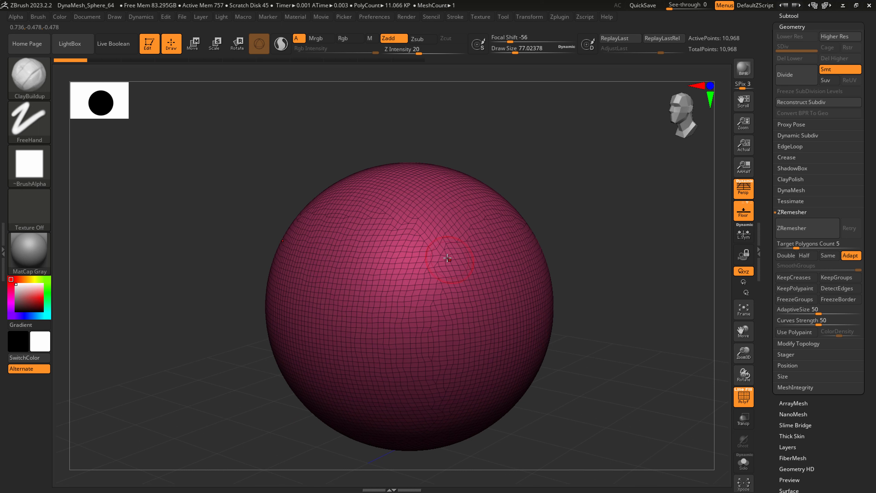
- Open the sphere's DynaMesh settings and set the resolution to 136
{"action": "right_click_drag", "start_coordinate": [483, 291], "coordinate": [454, 291], "text": "ctrl"}
{"action": "right_click_drag", "start_coordinate": [420, 266], "coordinate": [411, 227], "text": "alt"}
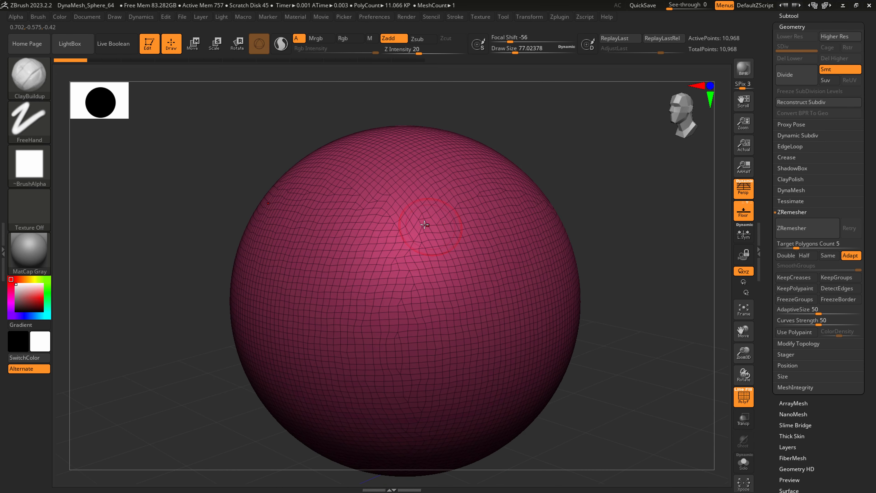
{"action": "left_click", "coordinate": [796, 190]}
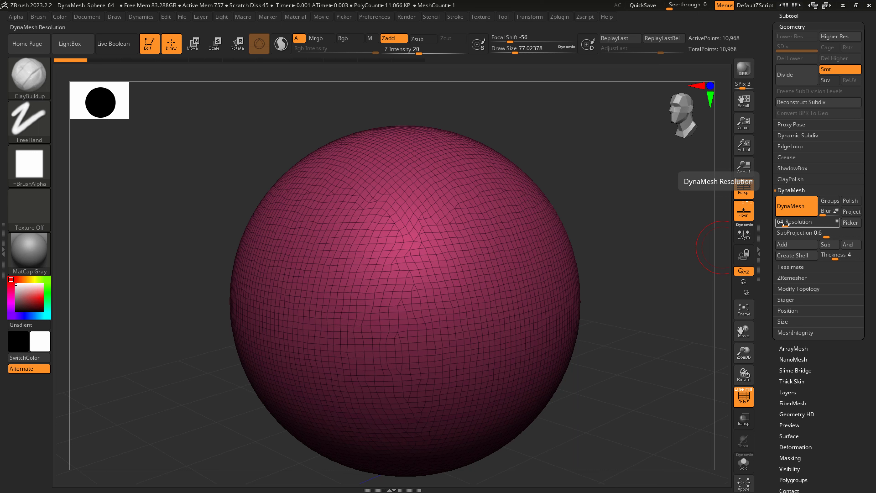
{"action": "left_click_drag", "start_coordinate": [785, 224], "coordinate": [789, 223]}
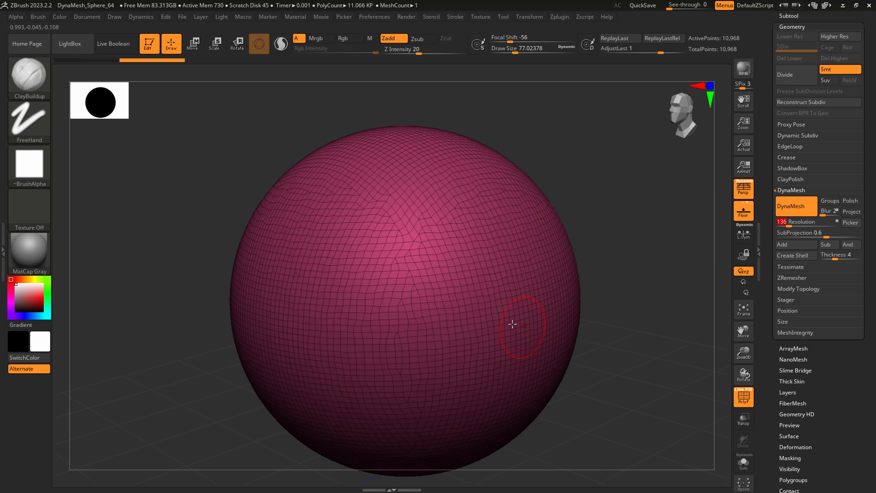
- Run a smoothing stroke across the front of the sphere with the Smooth brush
{"action": "key", "text": "shift"}
{"action": "key", "text": "shift"}
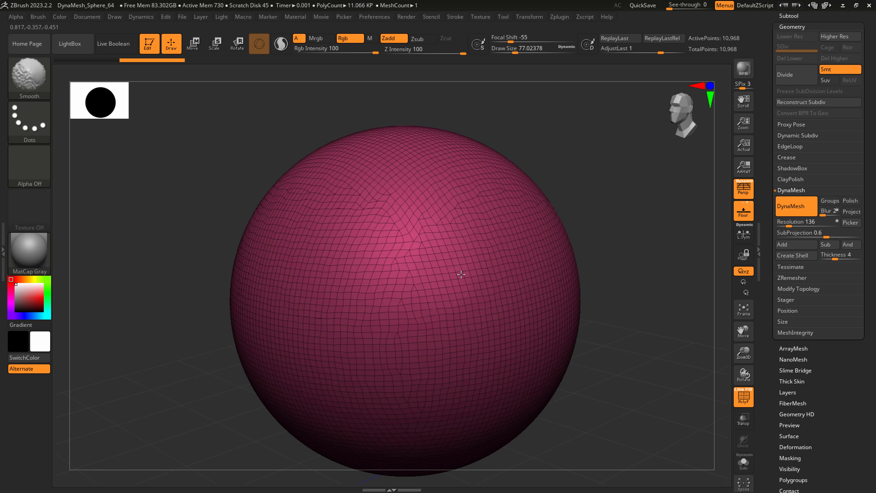
{"action": "left_click_drag", "start_coordinate": [461, 275], "coordinate": [614, 332], "text": "shift"}
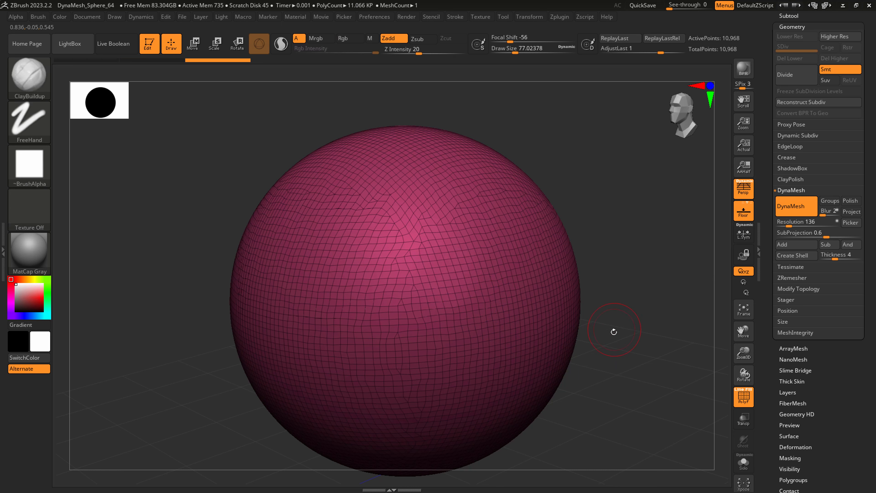
- Turn DynaMesh off and on to remesh the sphere at resolution 136, then undo the remesh
{"action": "left_click", "coordinate": [796, 207]}
{"action": "left_click", "coordinate": [796, 207]}
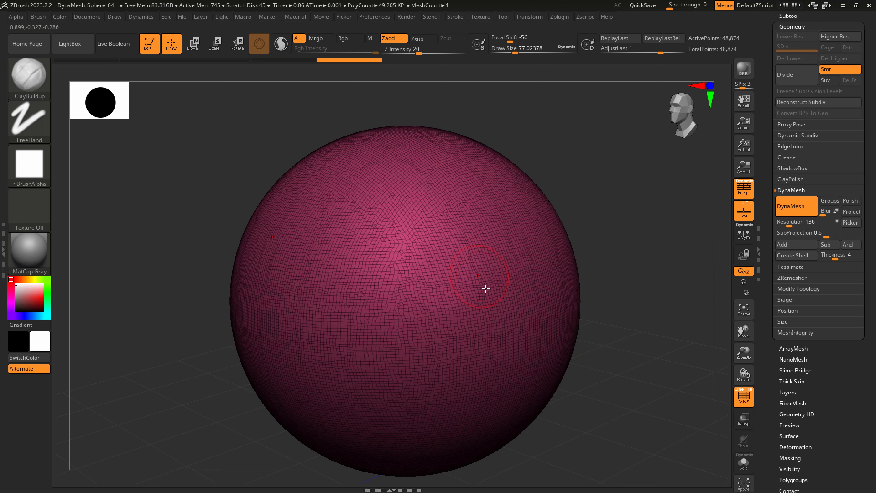
{"action": "key", "text": "ctrl+z"}
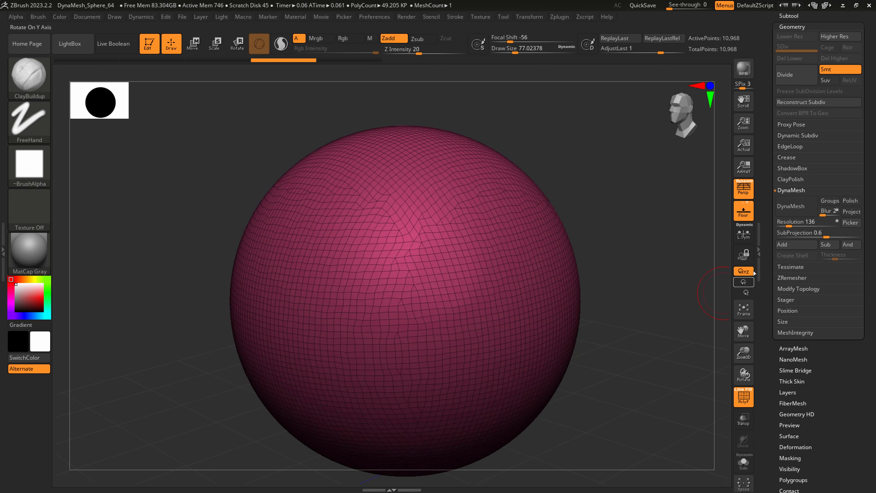
- Turn on DynaMesh to remesh the sphere at resolution 136 and run a smoothing stroke across its front
{"action": "key", "text": "ctrl"}
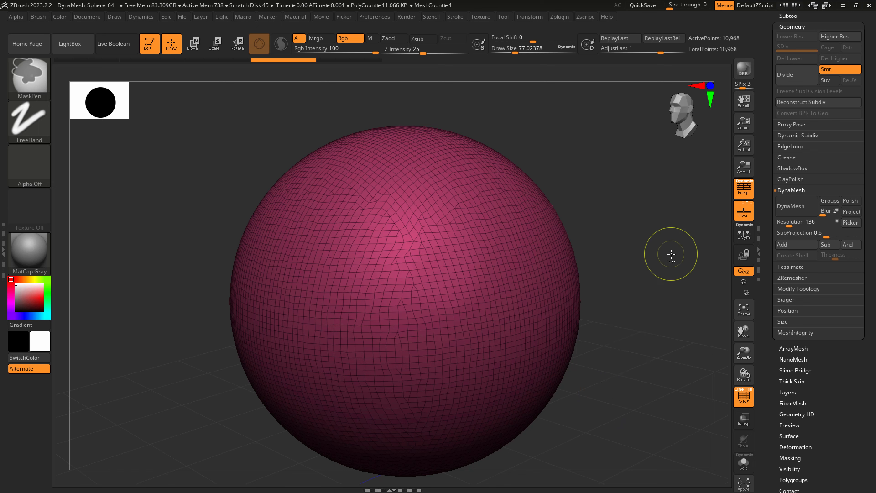
{"action": "left_click", "coordinate": [796, 206]}
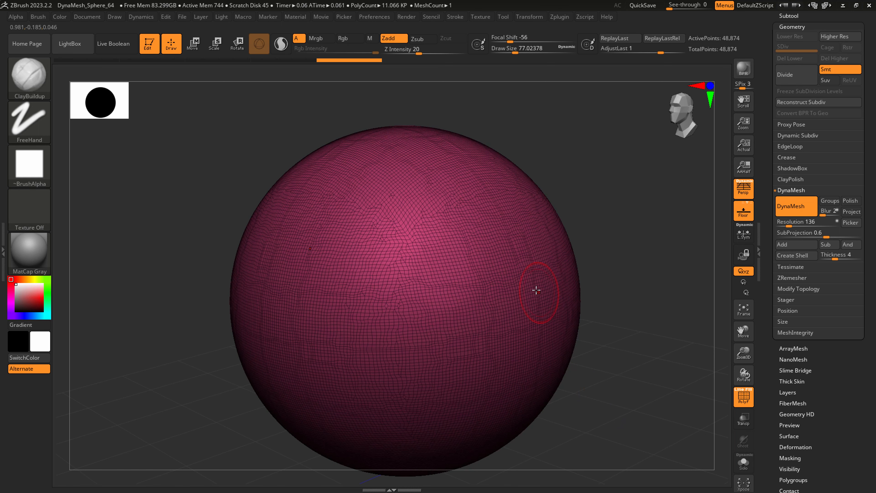
{"action": "key", "text": "shift"}
{"action": "left_click_drag", "start_coordinate": [485, 258], "coordinate": [581, 290], "text": "shift"}
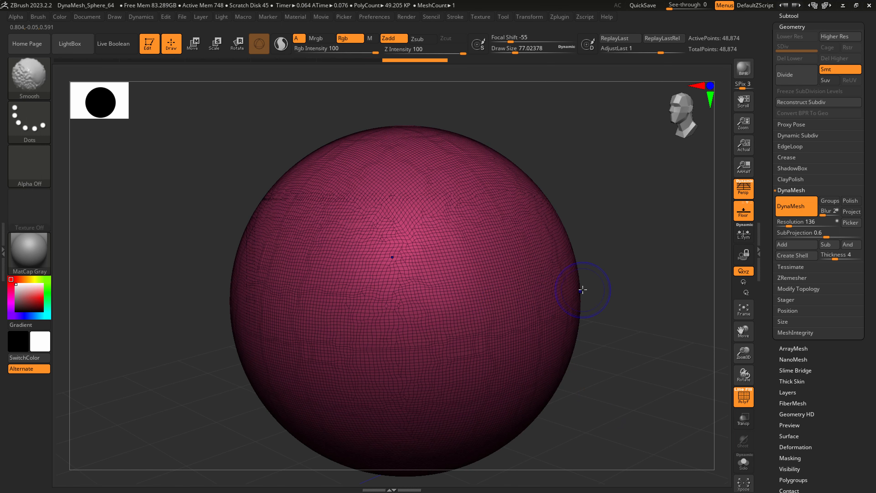
- Undo the smoothing stroke and the DynaMesh remesh of the sphere
{"action": "key", "text": "ctrl+z"}
{"action": "key", "text": "ctrl+z"}
{"action": "key", "text": "ctrl+z"}
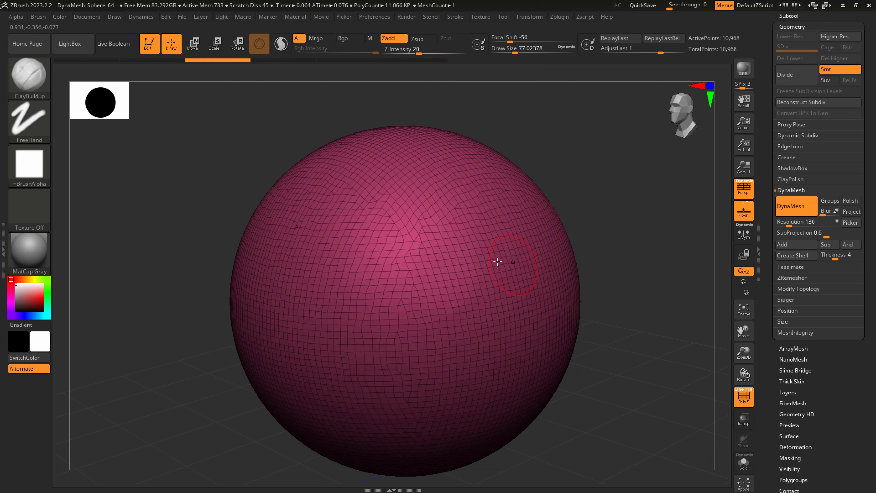
- Set the DynaMesh resolution to 192 and remesh the sphere
{"action": "left_click_drag", "start_coordinate": [788, 224], "coordinate": [791, 223]}
{"action": "left_click_drag", "start_coordinate": [693, 293], "coordinate": [654, 322], "text": "ctrl"}
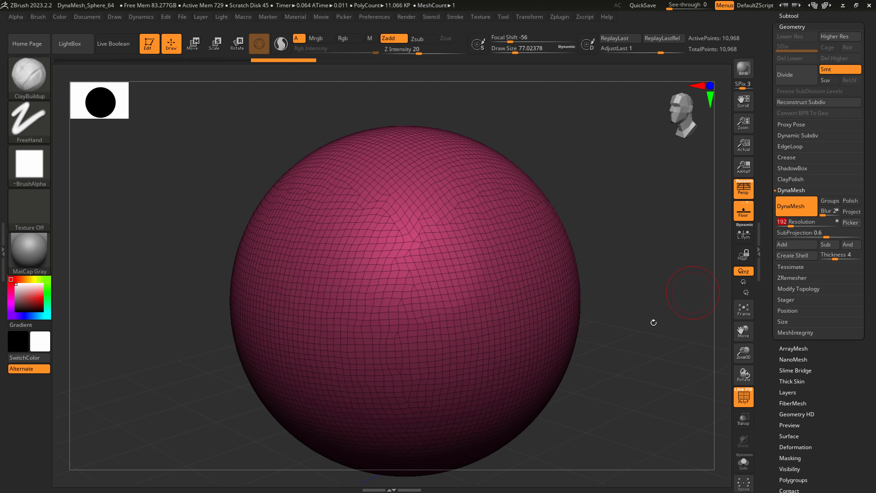
{"action": "left_click_drag", "start_coordinate": [602, 385], "coordinate": [683, 174], "text": "ctrl"}
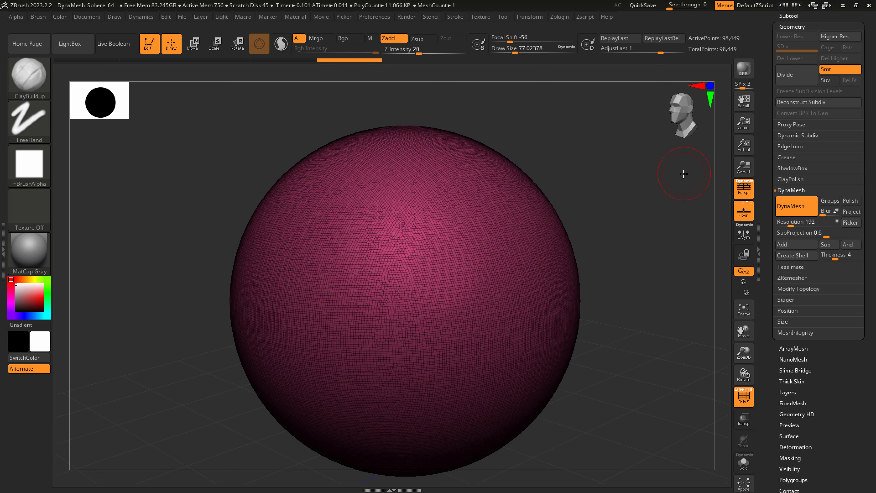
{"action": "right_click_drag", "start_coordinate": [488, 293], "coordinate": [456, 266], "text": "alt"}
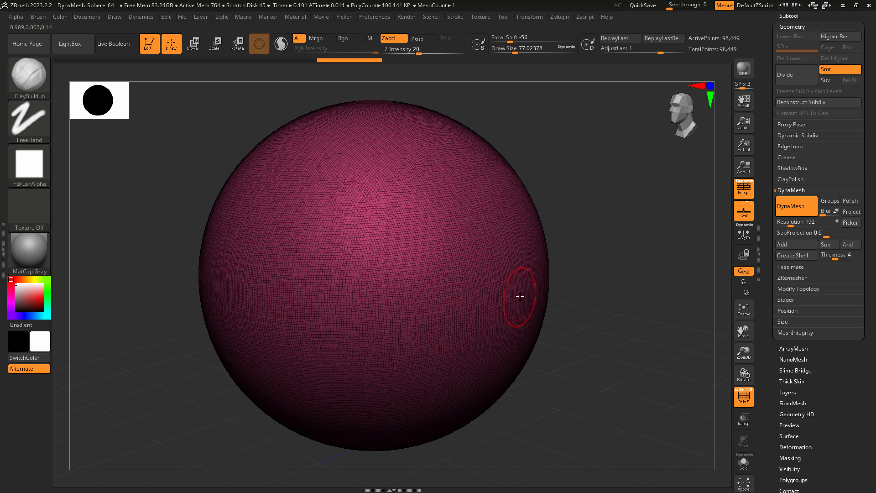
{"action": "right_click_drag", "start_coordinate": [519, 298], "coordinate": [505, 286], "text": "alt"}
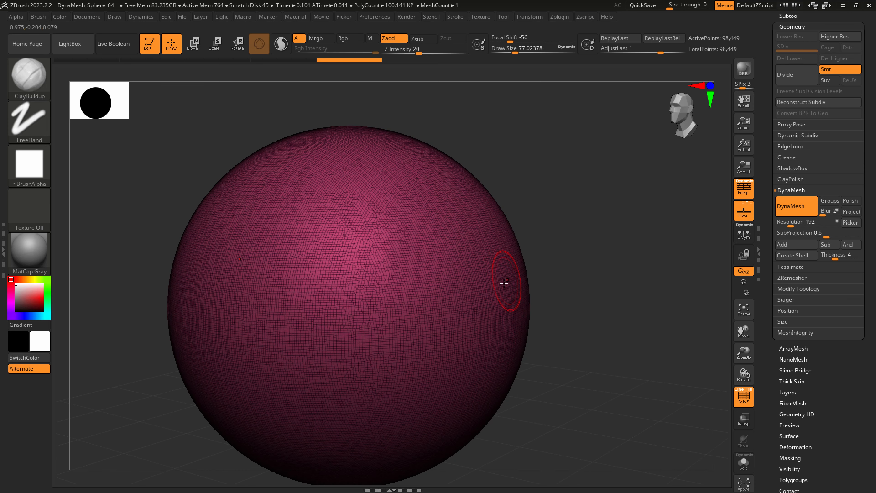
- Switch to the SnakeHook brush with a draw size of about 116, skipping the SculptrisPro note until the next restart
{"action": "left_click_drag", "start_coordinate": [198, 211], "coordinate": [236, 233]}
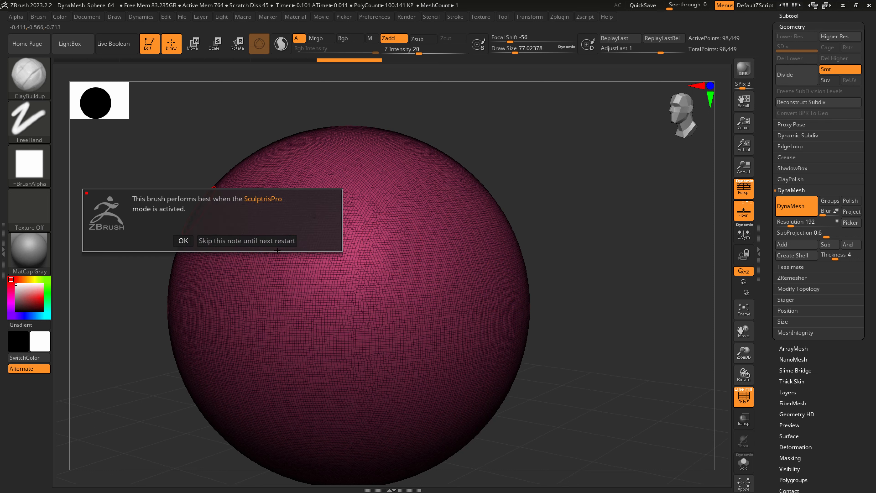
{"action": "left_click", "coordinate": [274, 242]}
{"action": "key", "text": "1"}
{"action": "key", "text": "2"}
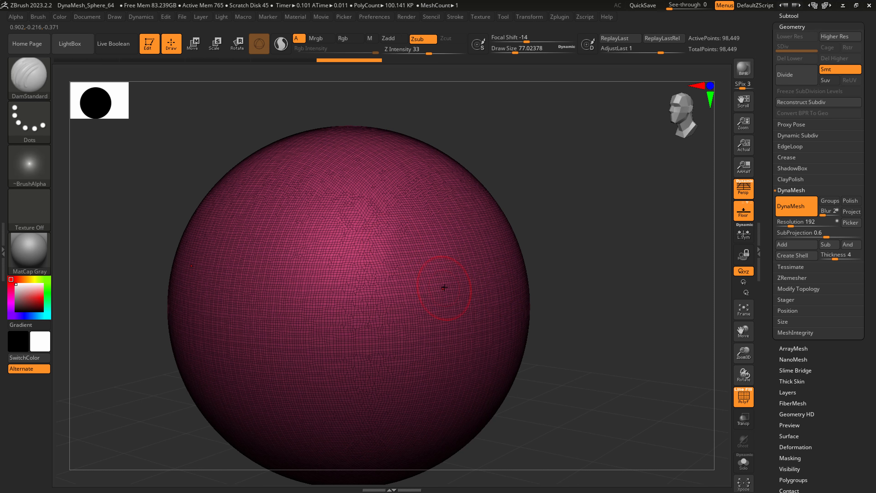
{"action": "key", "text": "3"}
{"action": "key", "text": "s"}
{"action": "left_click_drag", "start_coordinate": [492, 276], "coordinate": [496, 277]}
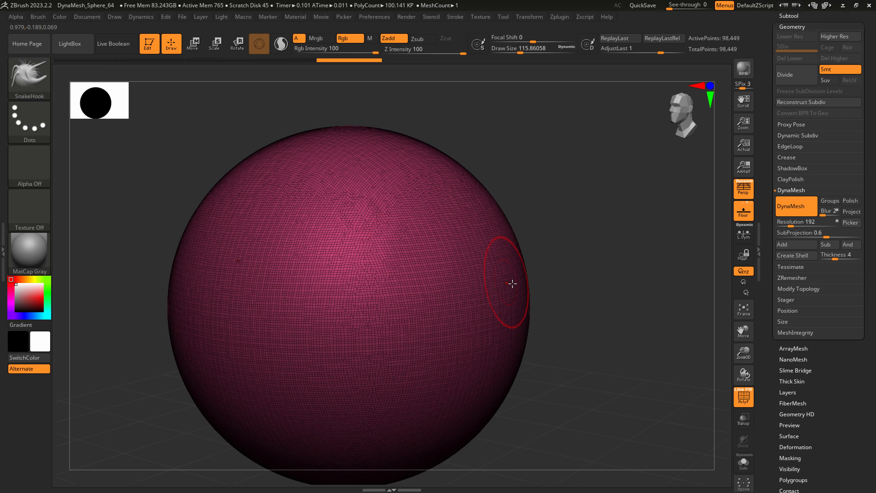
- Raise the brush's draw size to about 192 and pull a long curved tentacle out of the sphere's side
{"action": "mouse_move", "coordinate": [515, 279]}
{"action": "right_mouse_down"}
{"action": "mouse_move", "coordinate": [501, 249]}
{"action": "mouse_move", "coordinate": [516, 240]}
{"action": "right_mouse_up"}
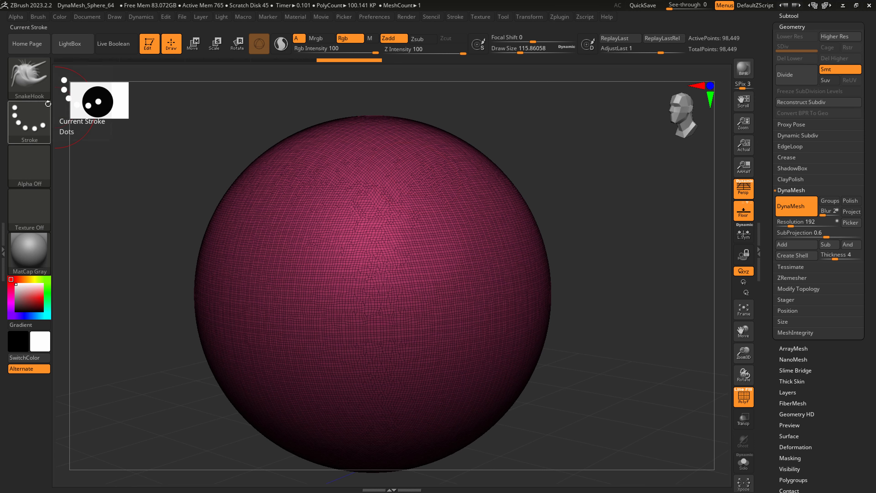
{"action": "key", "text": "s"}
{"action": "mouse_move", "coordinate": [525, 246]}
{"action": "left_mouse_down"}
{"action": "mouse_move", "coordinate": [567, 229]}
{"action": "mouse_move", "coordinate": [599, 188]}
{"action": "mouse_move", "coordinate": [661, 168]}
{"action": "mouse_move", "coordinate": [728, 195]}
{"action": "left_mouse_up"}
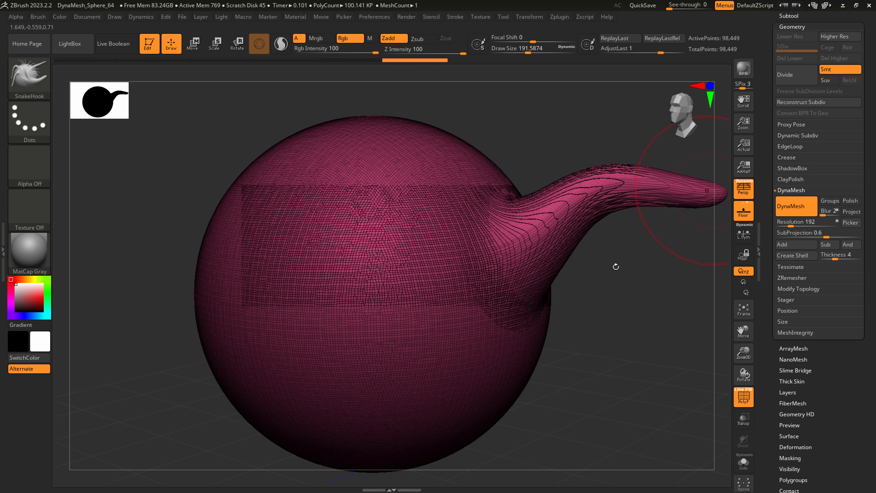
{"action": "left_click_drag", "start_coordinate": [579, 295], "coordinate": [520, 308], "text": "alt"}
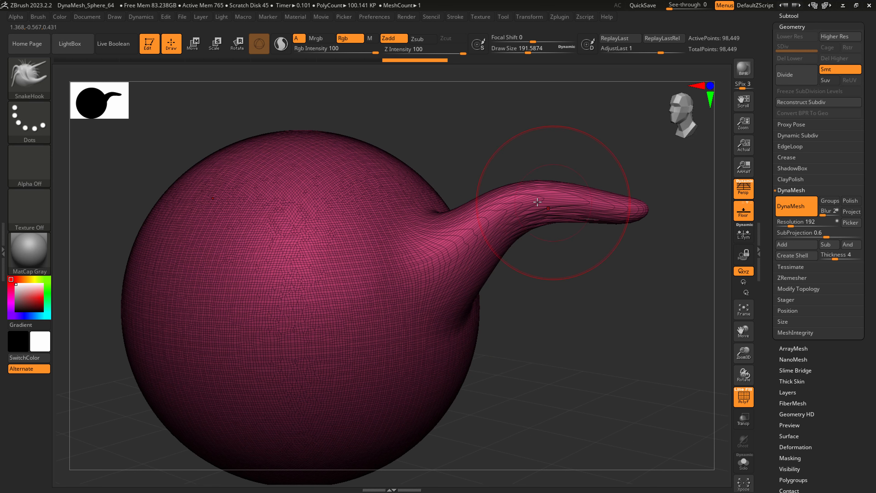
{"action": "mouse_move", "coordinate": [546, 253]}
{"action": "left_mouse_down"}
{"action": "mouse_move", "coordinate": [491, 252]}
{"action": "mouse_move", "coordinate": [531, 242]}
{"action": "left_mouse_up"}
- Pull a small branch off the tentacle's end at a draw size of about 83, and undo both pulls
{"action": "key", "text": "s"}
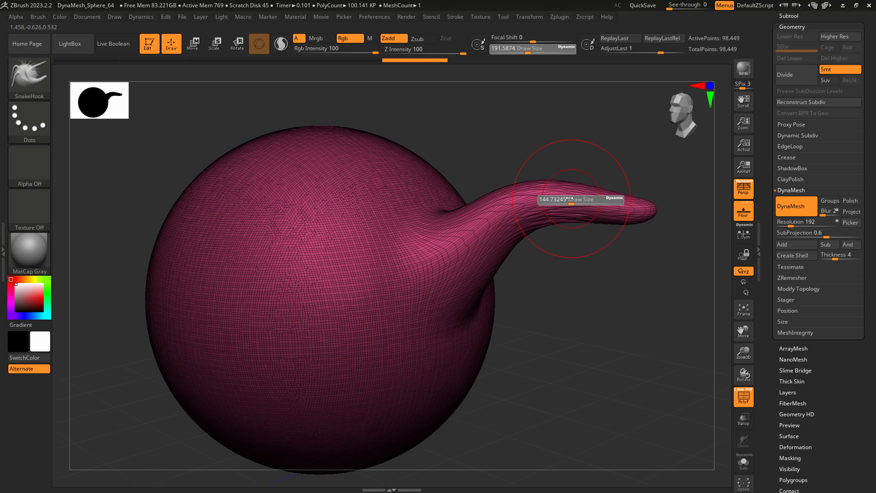
{"action": "mouse_move", "coordinate": [581, 200]}
{"action": "left_mouse_down"}
{"action": "mouse_move", "coordinate": [566, 200]}
{"action": "mouse_move", "coordinate": [621, 146]}
{"action": "left_mouse_up"}
{"action": "right_click_drag", "start_coordinate": [616, 169], "coordinate": [504, 191], "text": "ctrl"}
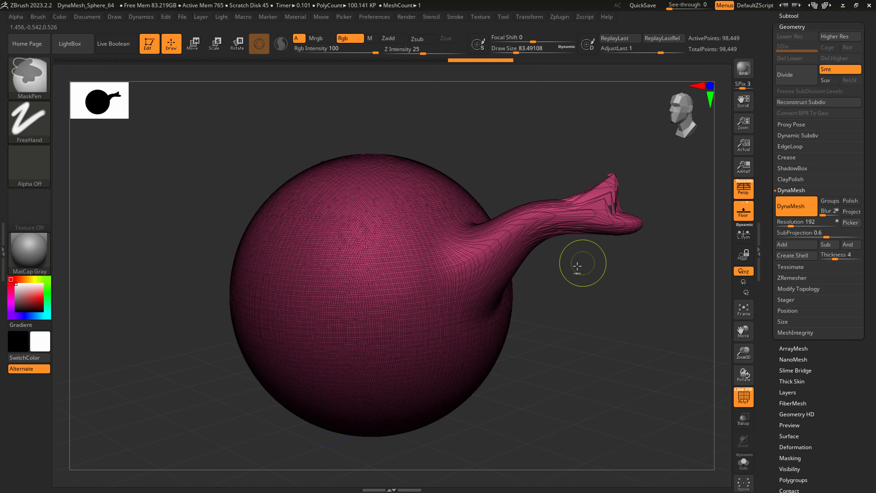
{"action": "key", "text": "ctrl+z"}
{"action": "key", "text": "ctrl+z"}
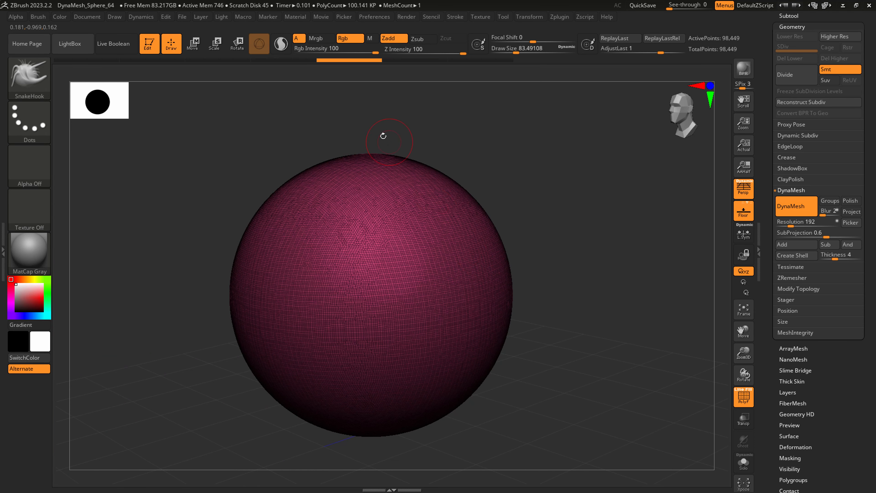
- Activate Sculptris Pro mode and pull three tentacles out of the sphere's side with SnakeHook at a draw size of about 140
{"action": "left_click", "coordinate": [281, 43]}
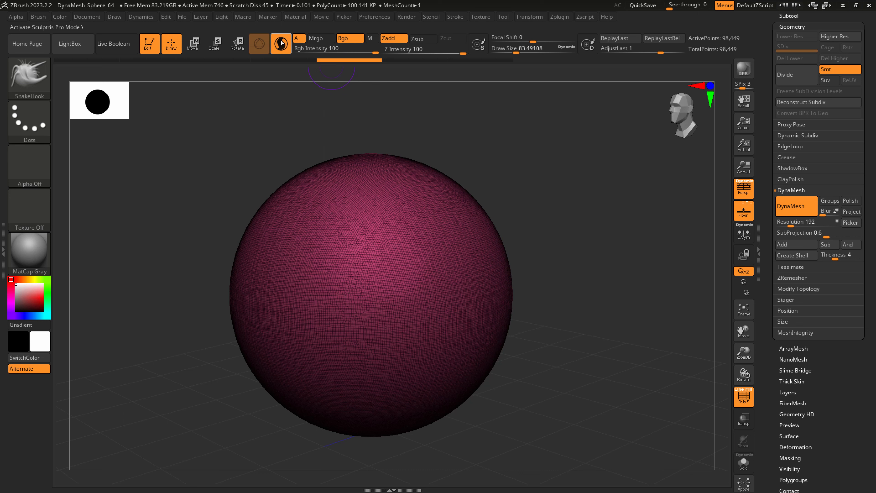
{"action": "key", "text": "s"}
{"action": "mouse_move", "coordinate": [474, 273]}
{"action": "left_mouse_down"}
{"action": "mouse_move", "coordinate": [482, 274]}
{"action": "mouse_move", "coordinate": [477, 255]}
{"action": "mouse_move", "coordinate": [504, 231]}
{"action": "mouse_move", "coordinate": [553, 217]}
{"action": "mouse_move", "coordinate": [597, 237]}
{"action": "mouse_move", "coordinate": [643, 218]}
{"action": "mouse_move", "coordinate": [673, 193]}
{"action": "left_mouse_up"}
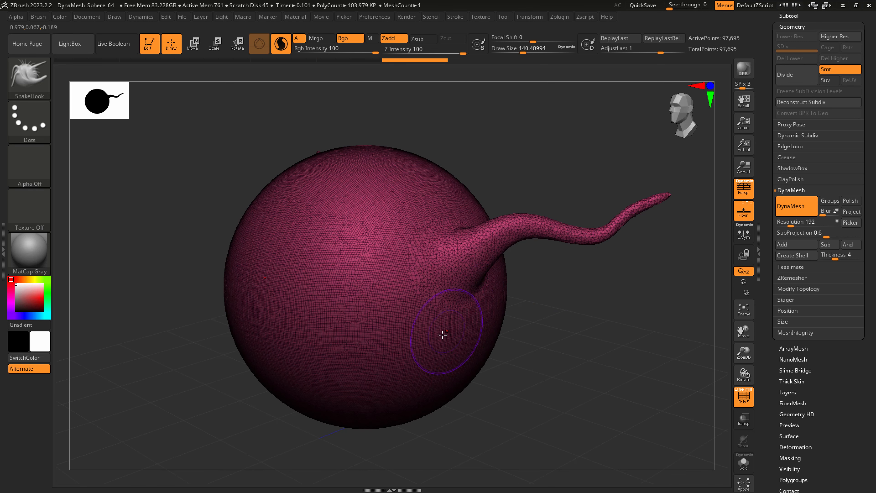
{"action": "mouse_move", "coordinate": [444, 337]}
{"action": "left_mouse_down"}
{"action": "mouse_move", "coordinate": [509, 348]}
{"action": "mouse_move", "coordinate": [638, 351]}
{"action": "left_mouse_up"}
{"action": "mouse_move", "coordinate": [449, 304]}
{"action": "left_mouse_down"}
{"action": "mouse_move", "coordinate": [591, 317]}
{"action": "mouse_move", "coordinate": [648, 294]}
{"action": "left_mouse_up"}
- Undo all the Sculptris Pro tentacle pulls back to the plain sphere
{"action": "key", "text": "ctrl+z"}
{"action": "key", "text": "ctrl+z"}
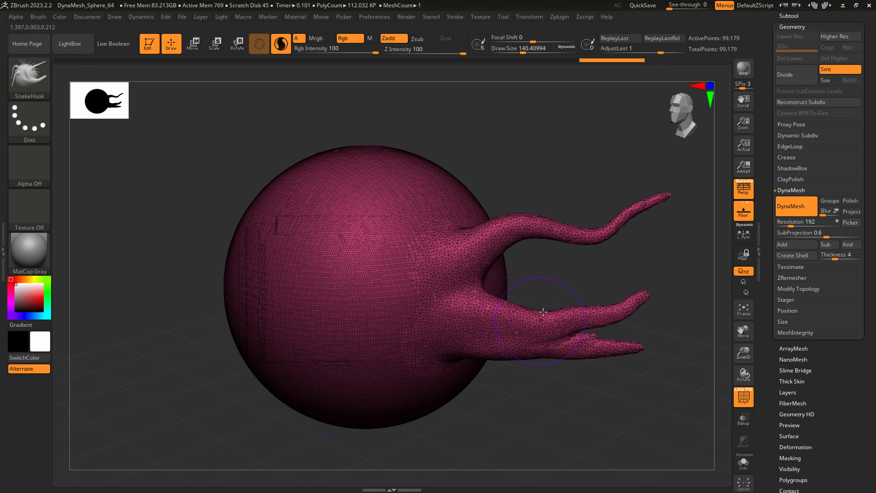
{"action": "key", "text": "ctrl+z"}
{"action": "key", "text": "ctrl+z"}
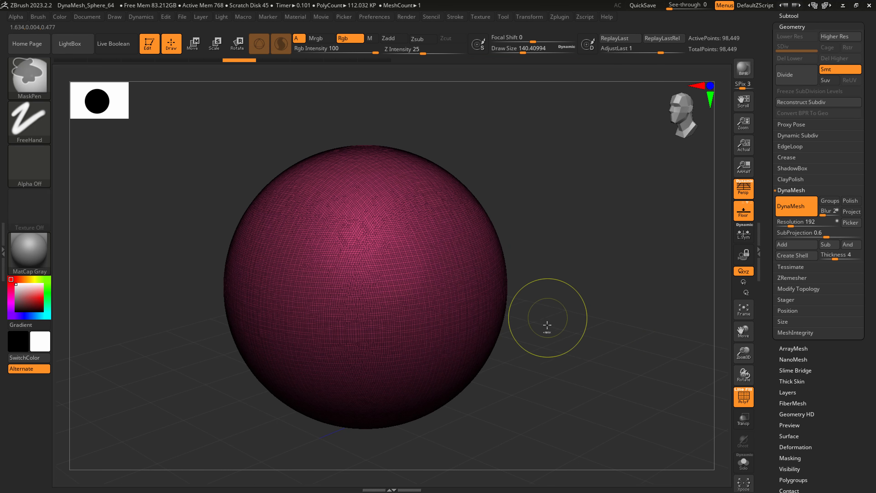
{"action": "key", "text": "ctrl+z"}
{"action": "key", "text": "ctrl+z"}
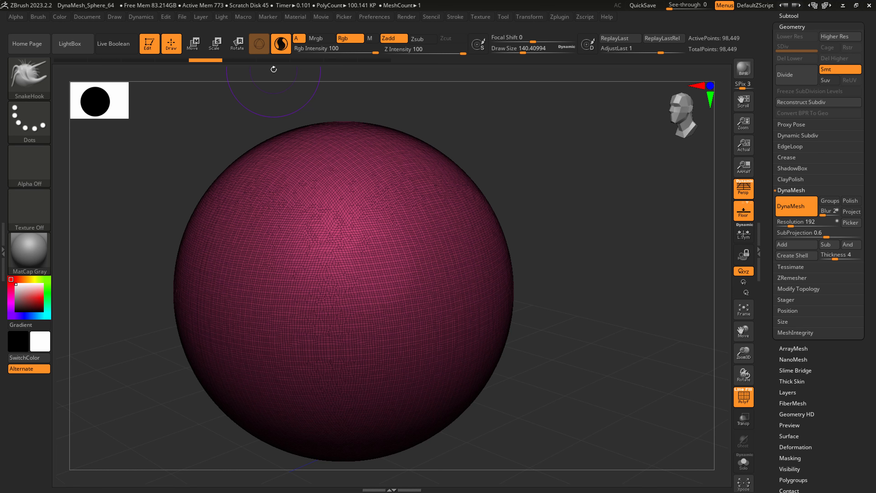
- Pull another tentacle down from the sphere's side, undo it, and turn off Sculptris Pro mode
{"action": "left_click_drag", "start_coordinate": [485, 290], "coordinate": [630, 455]}
{"action": "key", "text": "ctrl+z"}
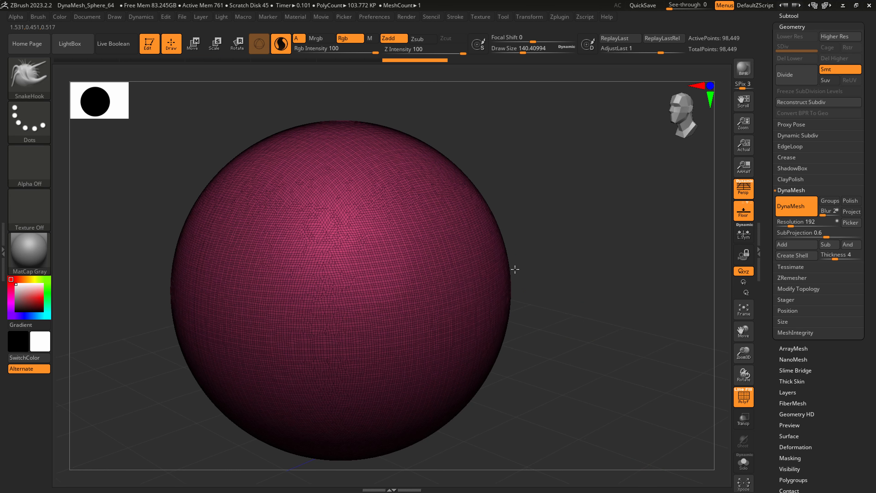
{"action": "key", "text": "ctrl+z"}
{"action": "left_click", "coordinate": [287, 47]}
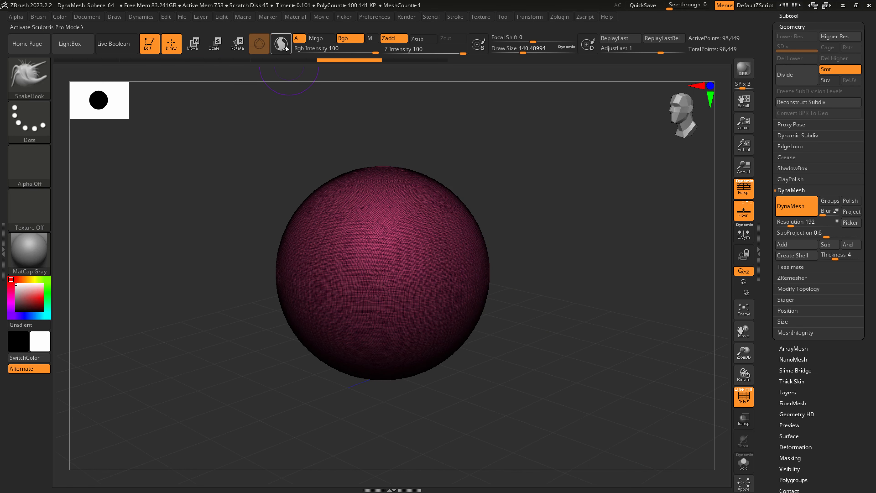
- Set the DynaMesh resolution to 360
{"action": "left_click", "coordinate": [791, 222]}
{"action": "type", "text": "360"}
{"action": "key", "text": "Return"}
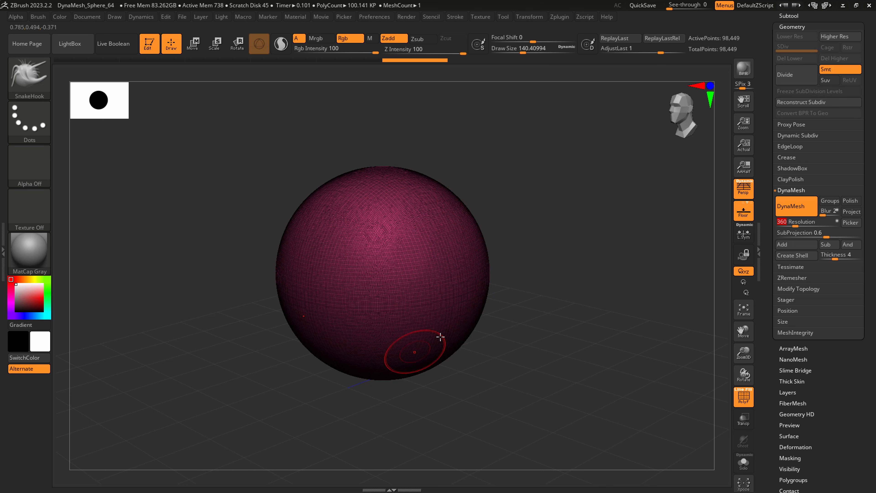
{"action": "right_click_drag", "start_coordinate": [457, 310], "coordinate": [440, 309], "text": "ctrl"}
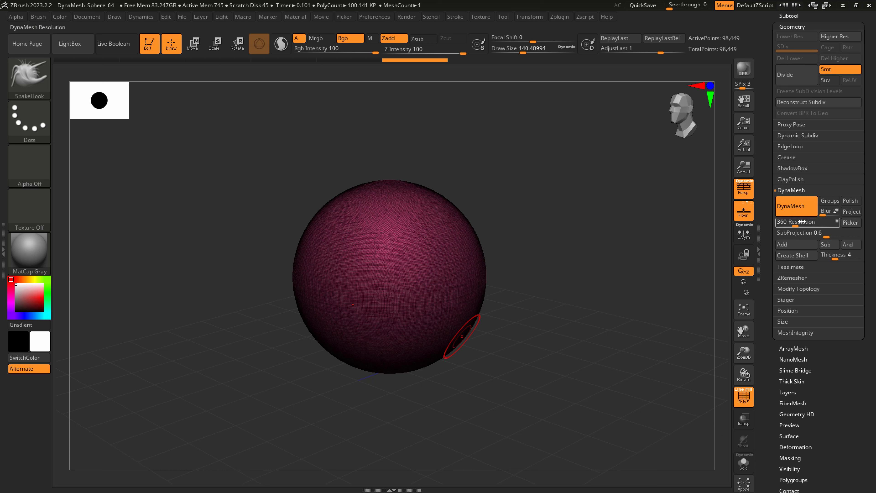
- Try DynaMesh resolutions from 2688 down to 80, and settle on 136
{"action": "left_click_drag", "start_coordinate": [795, 225], "coordinate": [831, 224]}
{"action": "left_click", "coordinate": [818, 224]}
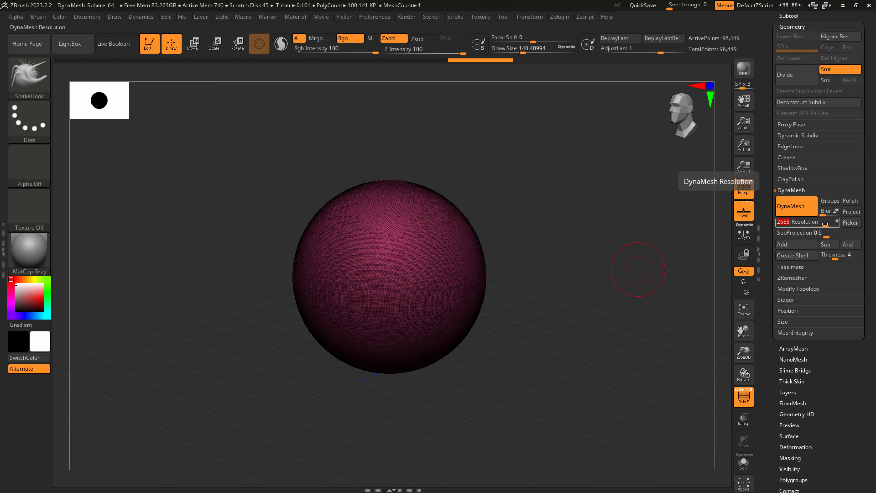
{"action": "left_click_drag", "start_coordinate": [818, 222], "coordinate": [789, 221]}
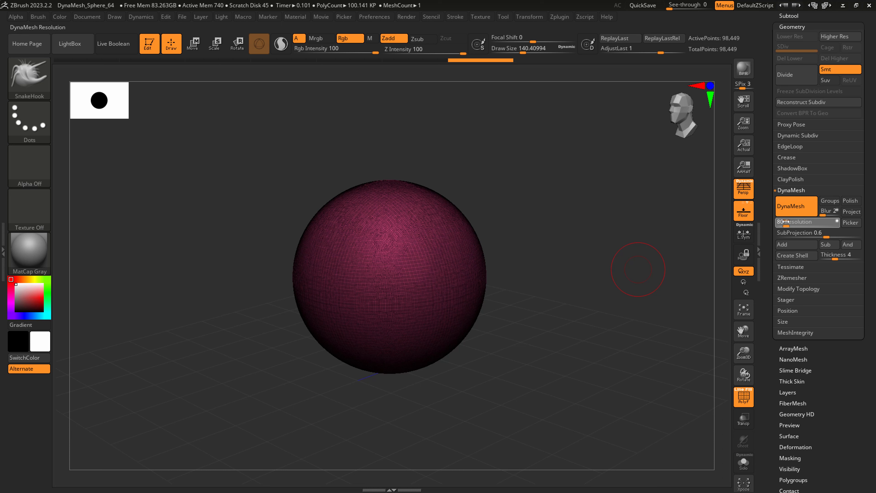
{"action": "left_click_drag", "start_coordinate": [785, 222], "coordinate": [789, 223]}
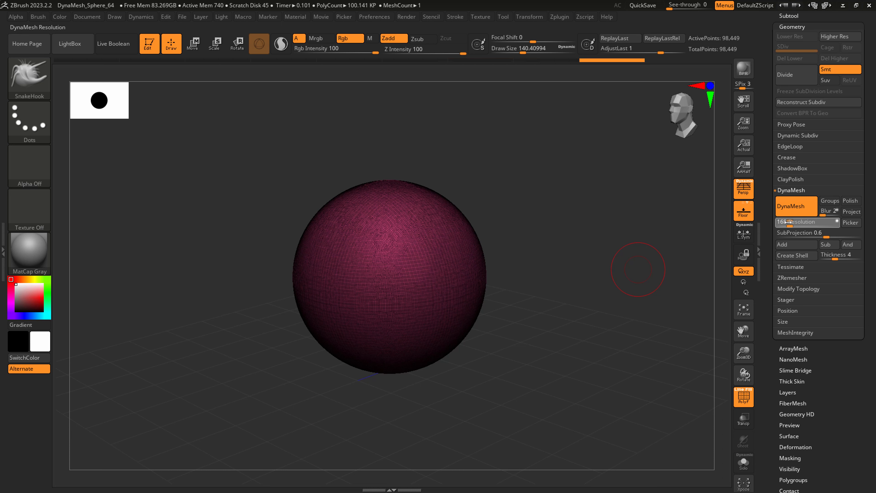
- Set the DynaMesh resolution to 112, smooth the sphere's side, and remesh the sphere
{"action": "mouse_move", "coordinate": [452, 271]}
{"action": "right_mouse_down", "text": "alt"}
{"action": "mouse_move", "coordinate": [442, 324]}
{"action": "mouse_move", "coordinate": [426, 316]}
{"action": "right_mouse_up", "text": "alt"}
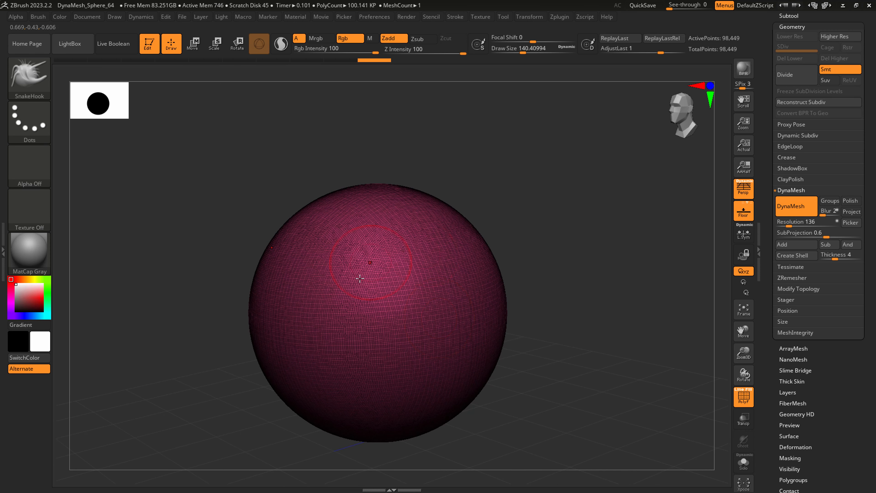
{"action": "right_click_drag", "start_coordinate": [440, 441], "coordinate": [420, 419], "text": "alt"}
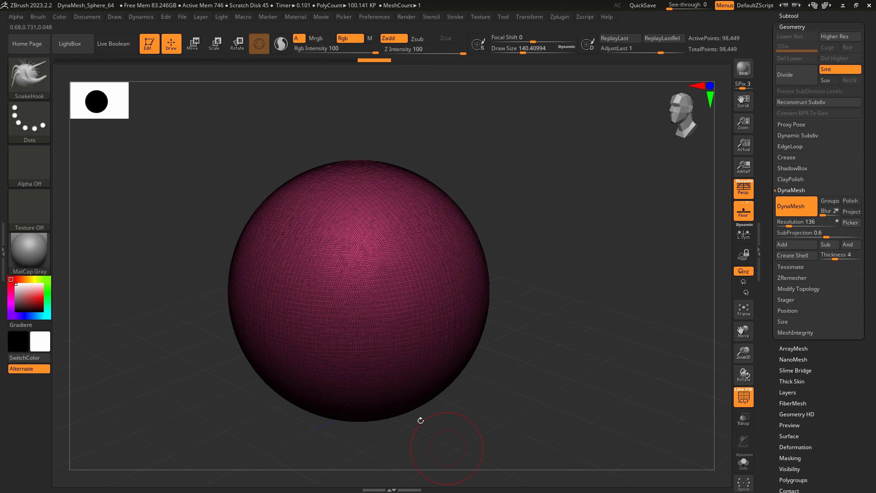
{"action": "right_click_drag", "start_coordinate": [466, 348], "coordinate": [473, 297], "text": "alt"}
{"action": "right_click_drag", "start_coordinate": [511, 354], "coordinate": [500, 333], "text": "alt"}
{"action": "left_click_drag", "start_coordinate": [789, 222], "coordinate": [788, 222]}
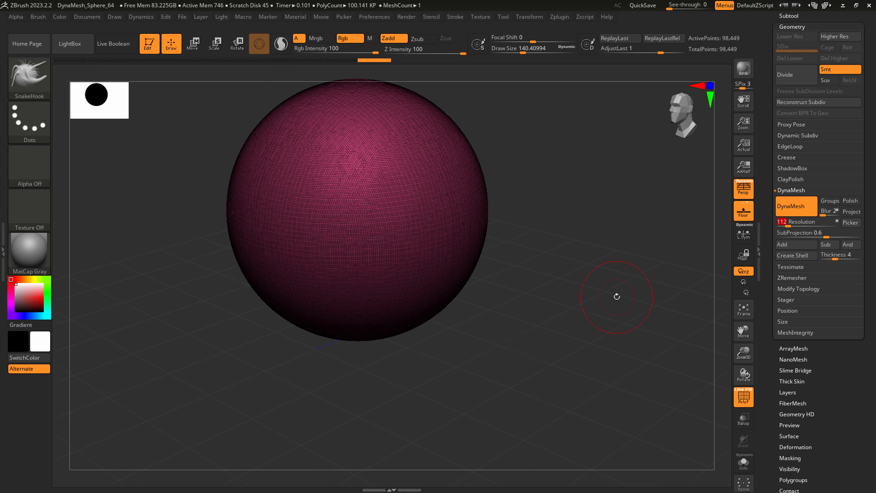
{"action": "key", "text": "shift"}
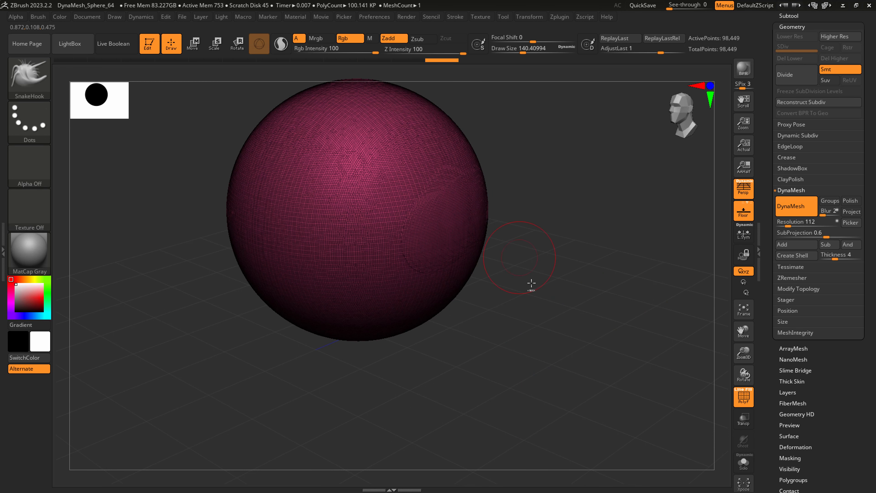
{"action": "left_click_drag", "start_coordinate": [538, 284], "coordinate": [592, 263], "text": "ctrl"}
{"action": "right_click_drag", "start_coordinate": [521, 318], "coordinate": [514, 359], "text": "alt"}
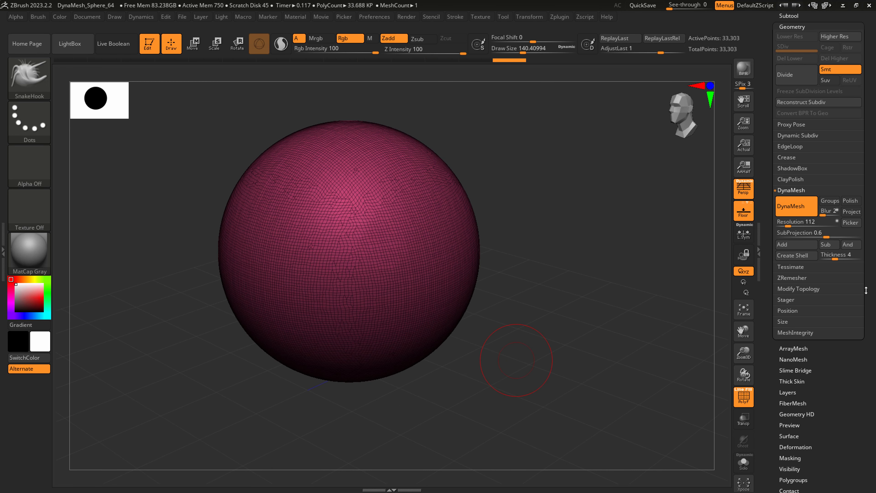
{"action": "left_click_drag", "start_coordinate": [873, 276], "coordinate": [875, 261]}
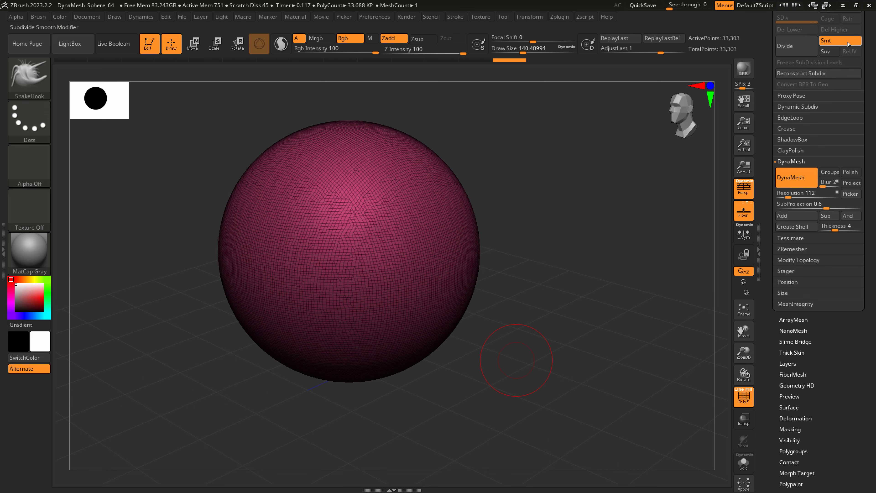
- Switch to Clip Studio Paint to view the hellboy_001 reference sketch, and return to ZBrush
{"action": "left_click_drag", "start_coordinate": [863, 42], "coordinate": [859, 129]}
{"action": "left_click", "coordinate": [812, 85]}
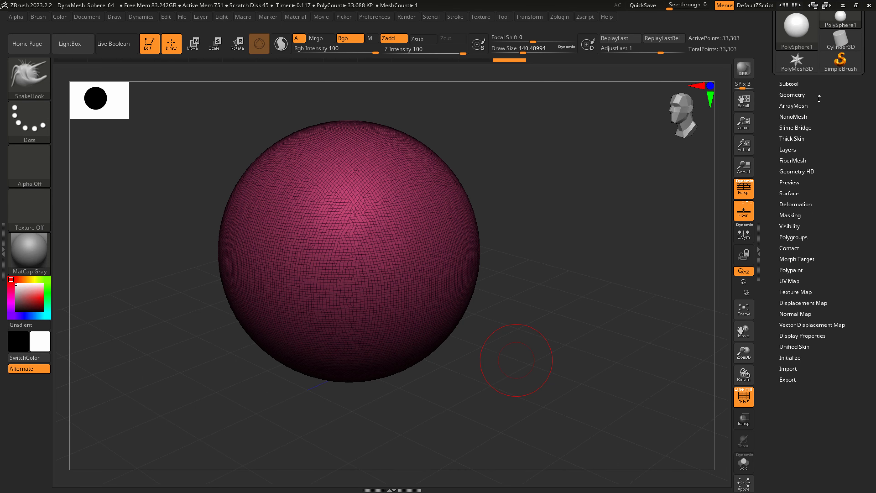
{"action": "right_click_drag", "start_coordinate": [408, 317], "coordinate": [438, 354], "text": "alt"}
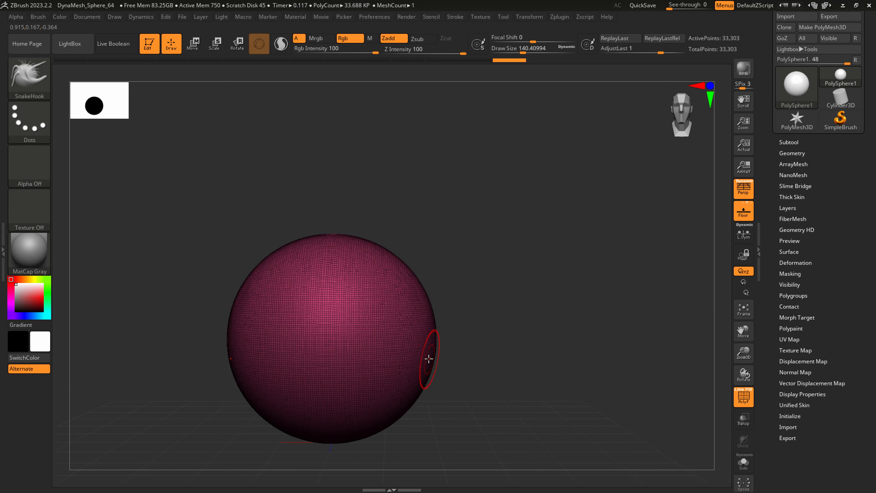
{"action": "key", "text": "alt+Tab"}
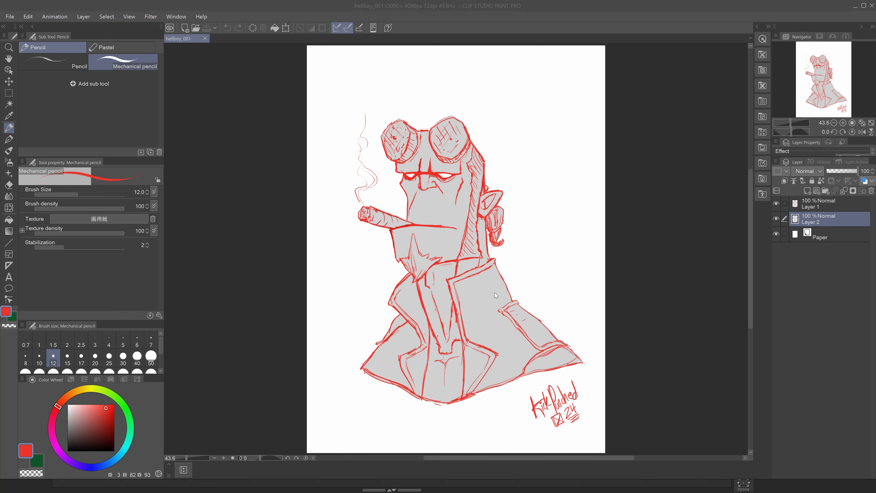
{"action": "key", "text": "alt+Tab"}
- Append a Cylinder3D as a new subtool alongside the sphere
{"action": "left_click", "coordinate": [789, 142]}
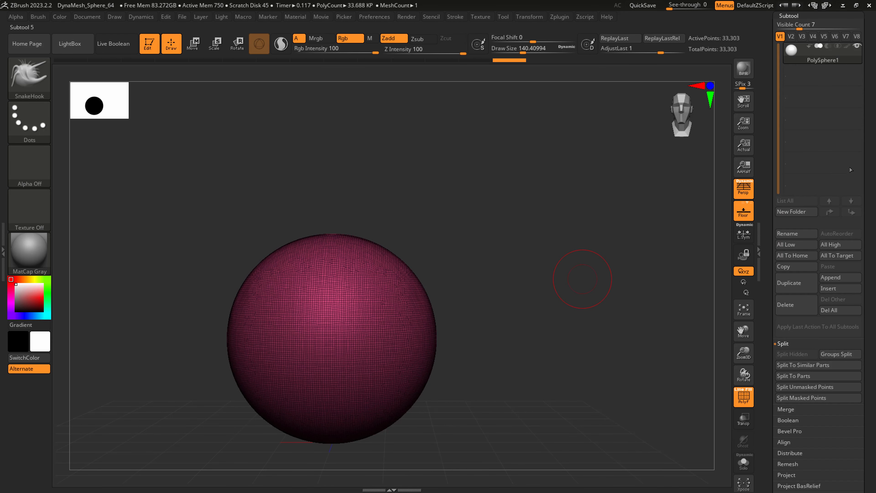
{"action": "left_click", "coordinate": [839, 278]}
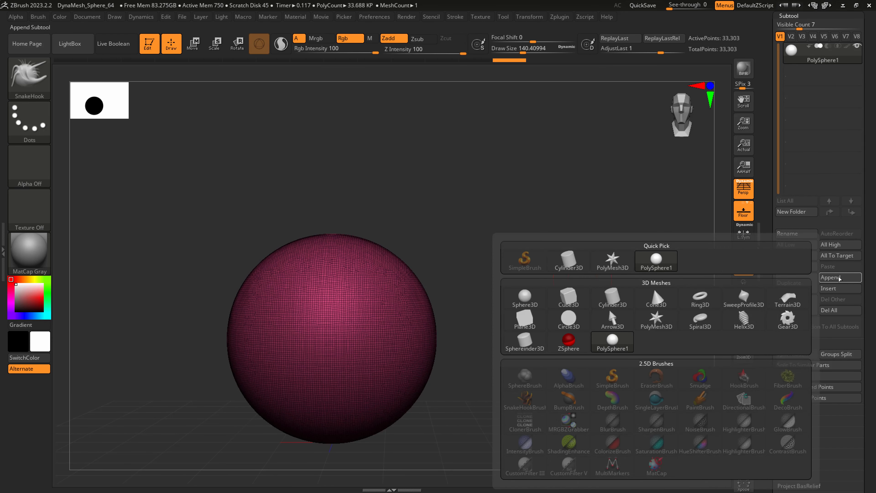
{"action": "left_click", "coordinate": [612, 298]}
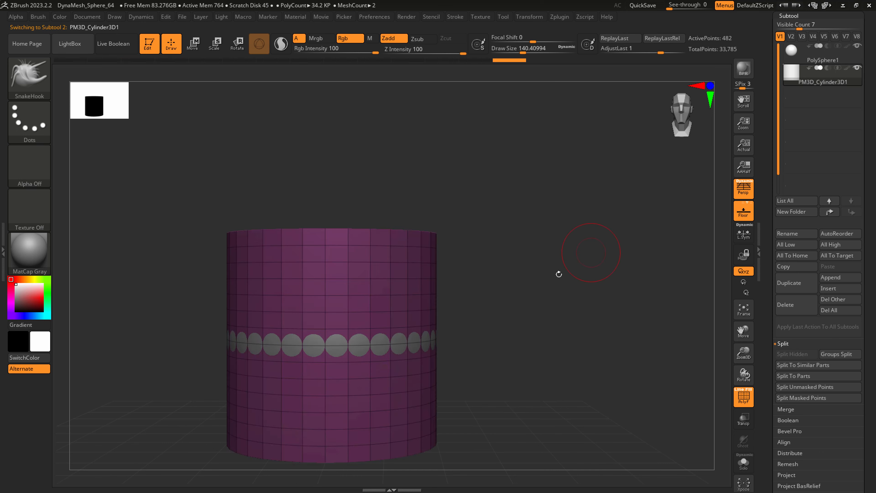
{"action": "left_click_drag", "start_coordinate": [558, 274], "coordinate": [475, 211]}
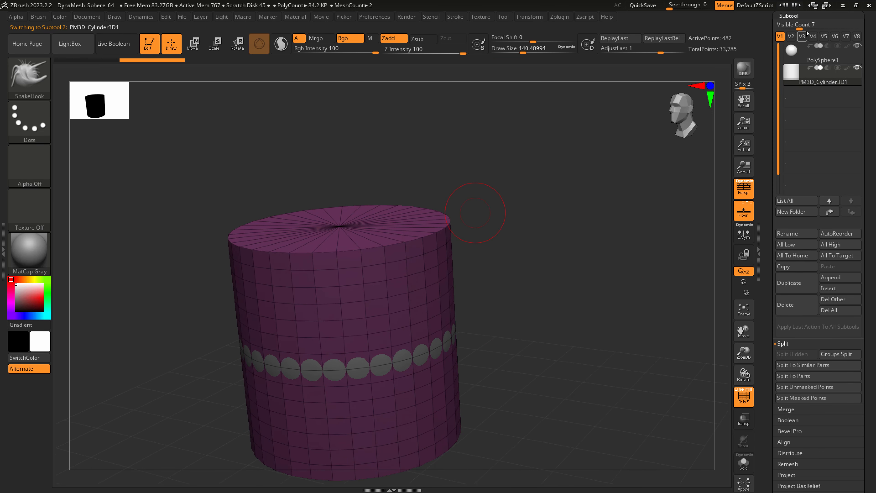
- Try DynaMesh at resolution 128 on the unsubdivided cylinder, inspect its faceted sides, and undo the remesh
{"action": "left_click", "coordinate": [789, 16]}
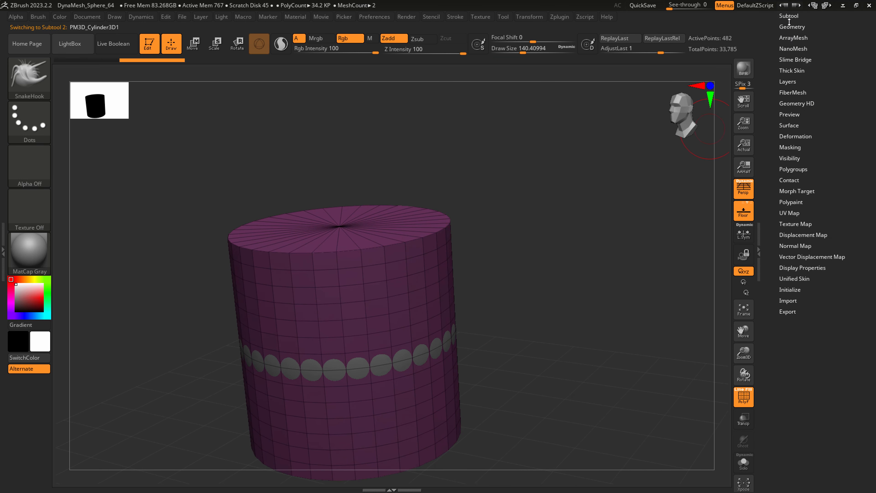
{"action": "left_click", "coordinate": [792, 26]}
{"action": "left_click", "coordinate": [792, 208]}
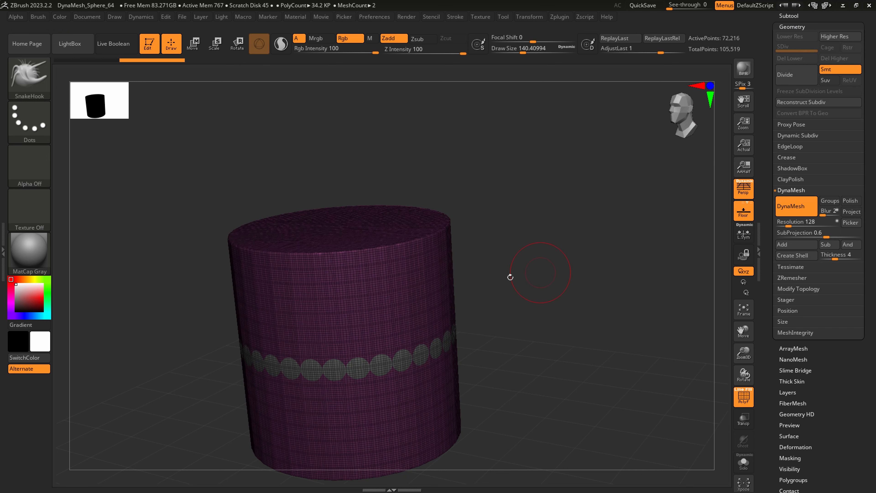
{"action": "left_click_drag", "start_coordinate": [426, 225], "coordinate": [417, 240]}
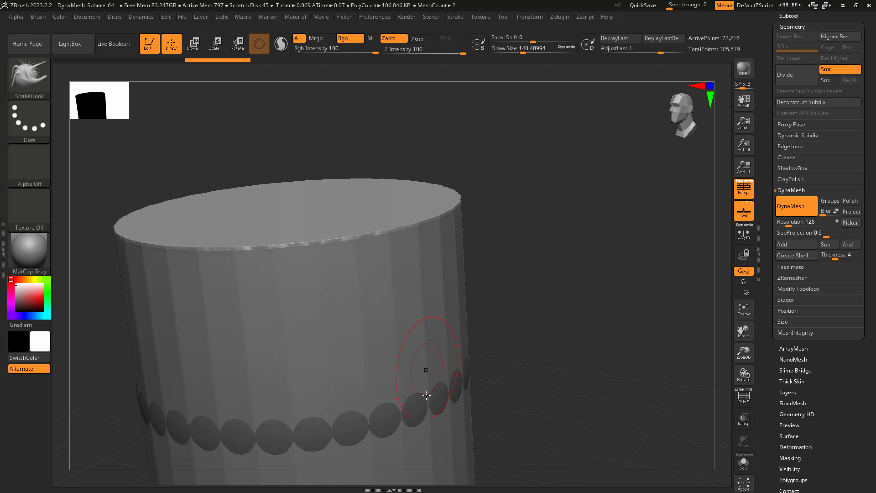
{"action": "right_click_drag", "start_coordinate": [330, 268], "coordinate": [374, 192], "text": "alt"}
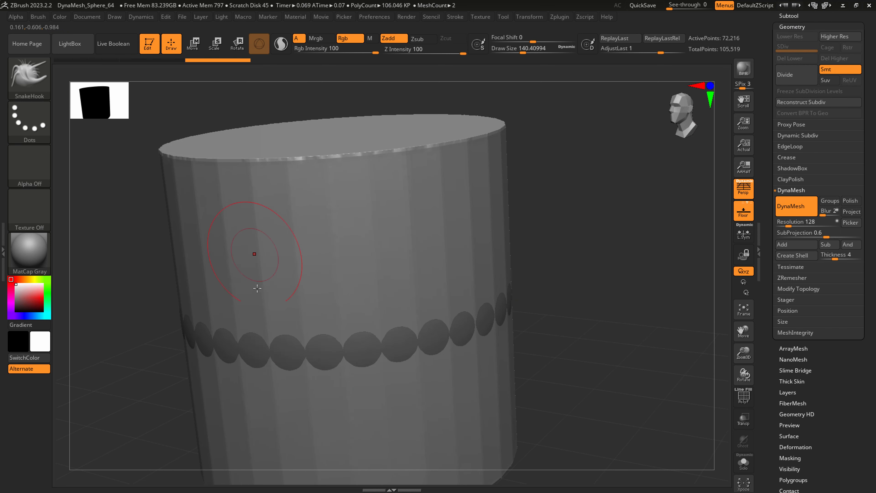
{"action": "key", "text": "ctrl+z"}
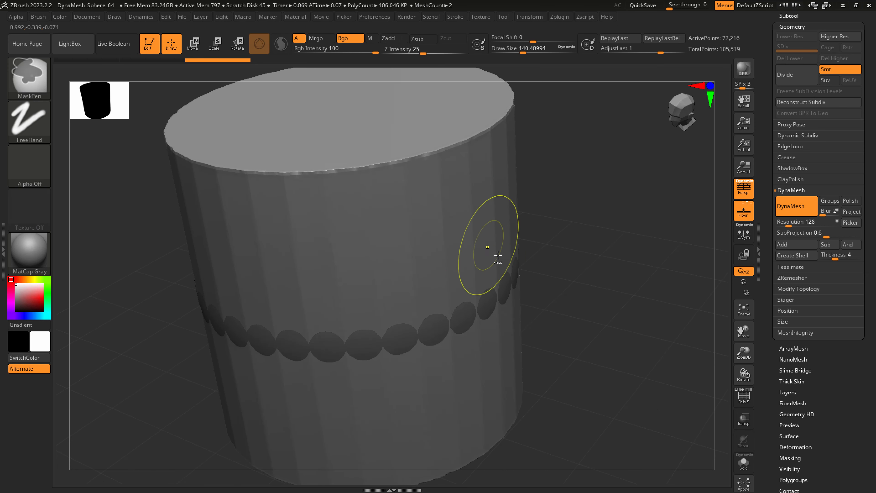
{"action": "key", "text": "ctrl+z"}
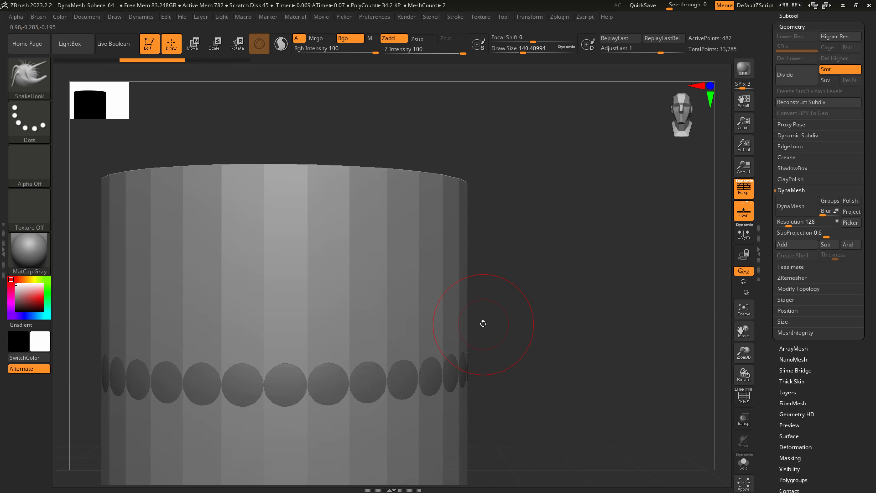
{"action": "key", "text": "ctrl+z"}
- Subdivide the cylinder up to subdivision level 4 and delete its lower subdivision levels
{"action": "key", "text": "ctrl+z"}
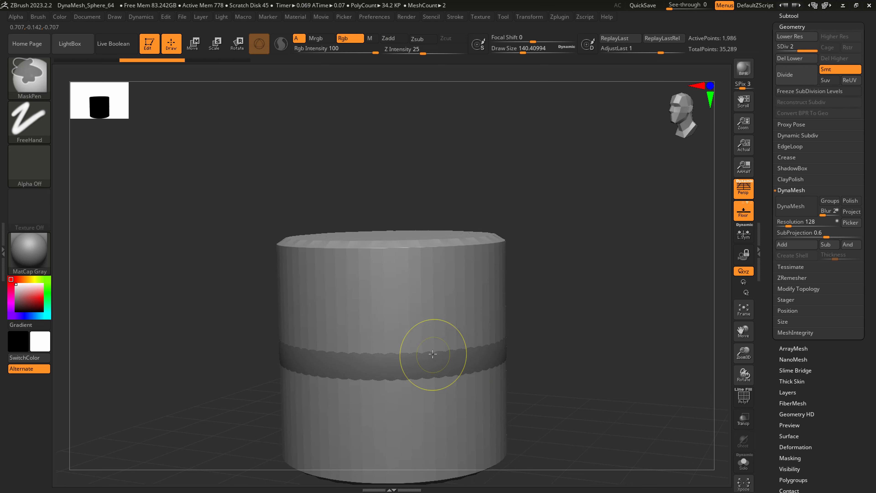
{"action": "key", "text": "ctrl+d"}
{"action": "key", "text": "ctrl+d"}
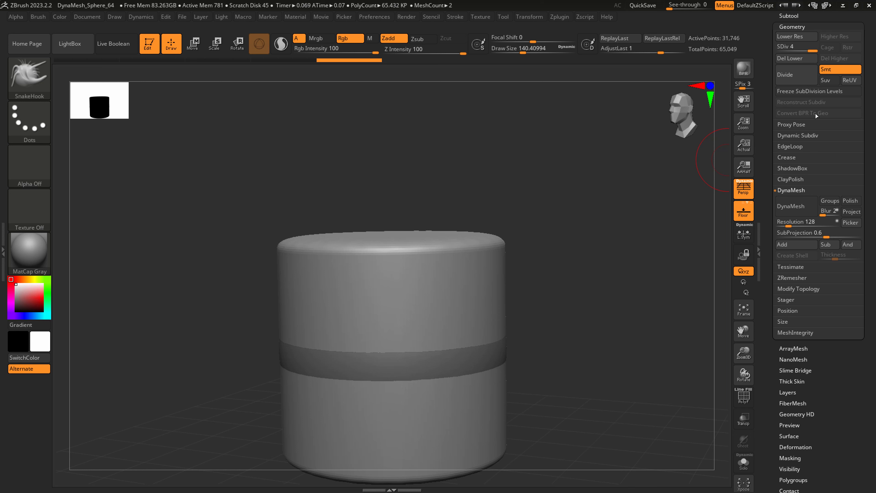
{"action": "left_click", "coordinate": [799, 59]}
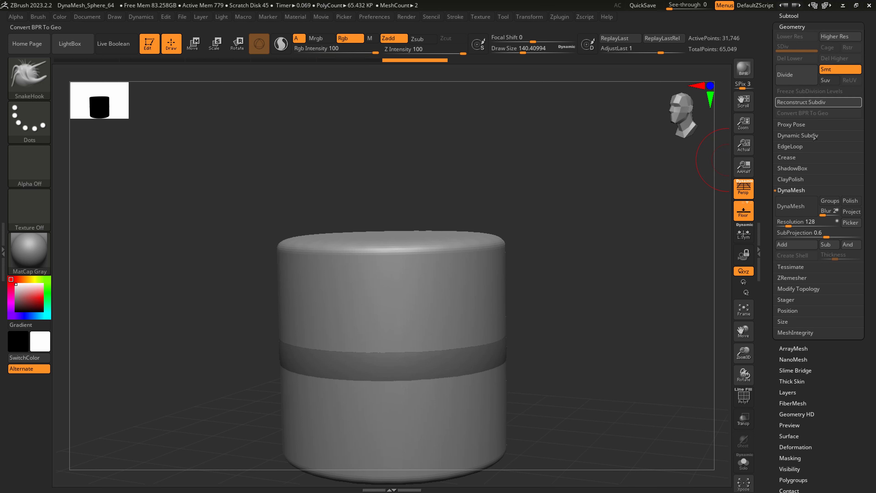
{"action": "right_click_drag", "start_coordinate": [458, 274], "coordinate": [460, 281]}
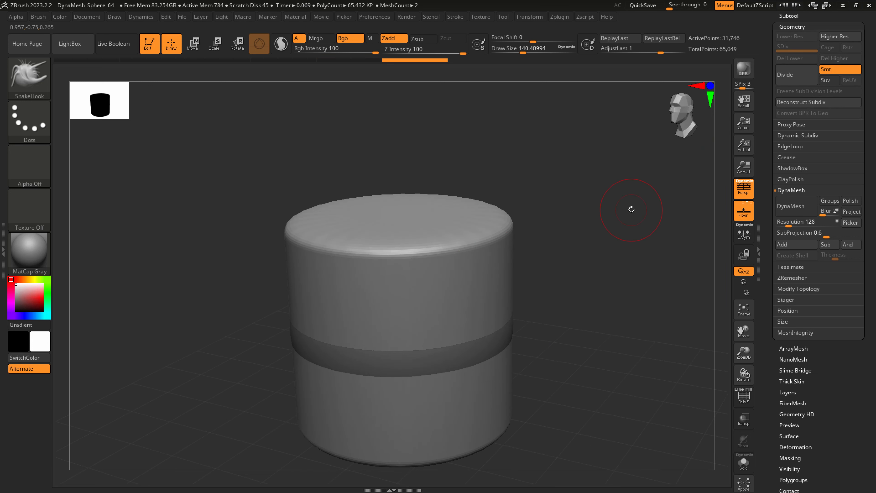
- Remesh the smoothed cylinder with DynaMesh at resolution 128, and inspect it with and without its wireframe
{"action": "left_click", "coordinate": [797, 207]}
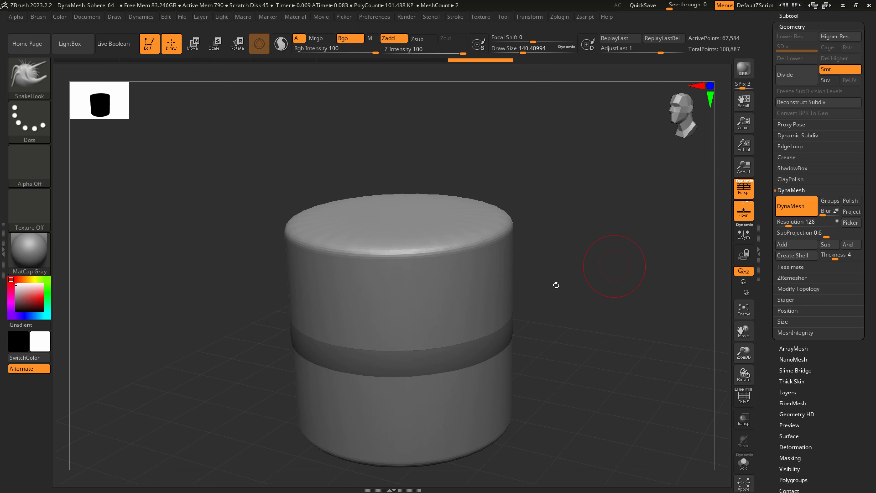
{"action": "key", "text": "shift+f"}
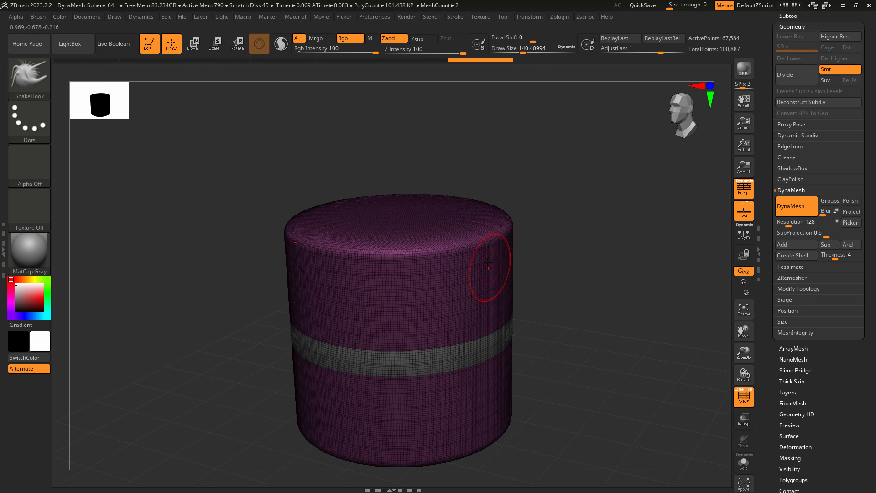
{"action": "right_click_drag", "start_coordinate": [475, 265], "coordinate": [479, 279], "text": "ctrl"}
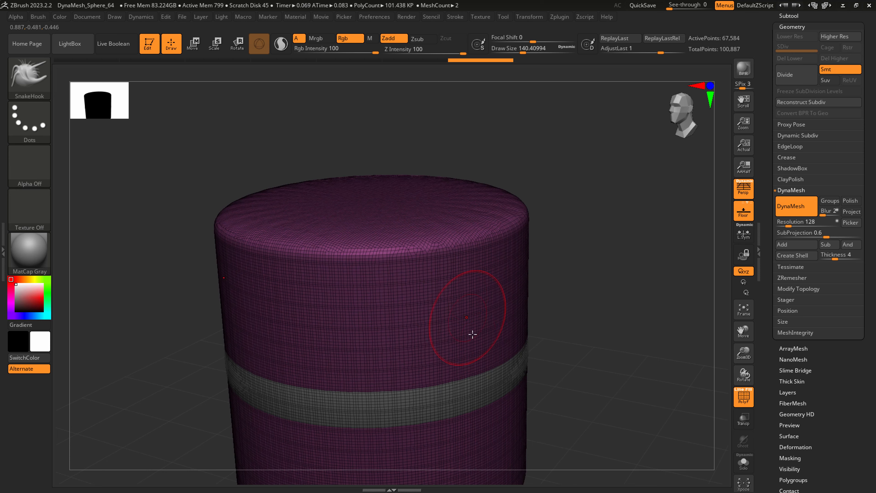
{"action": "right_click_drag", "start_coordinate": [472, 334], "coordinate": [475, 283], "text": "ctrl"}
{"action": "key", "text": "shift+f"}
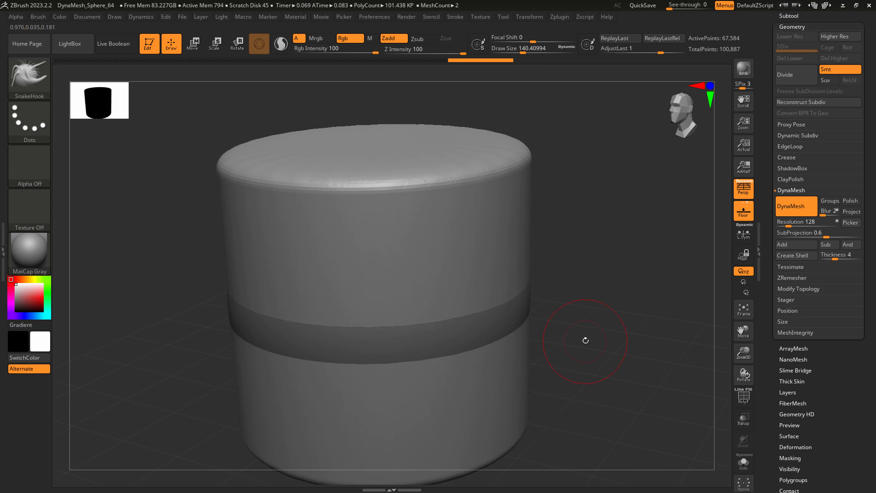
{"action": "right_click_drag", "start_coordinate": [585, 341], "coordinate": [494, 334], "text": "ctrl"}
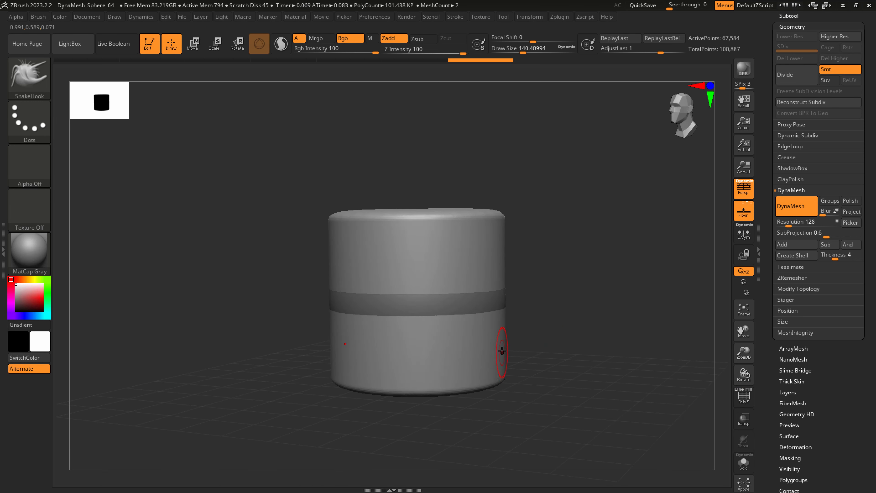
- Stretch the cylinder vertically to about 1.89 times its height with the transform gizmo
{"action": "key", "text": "p"}
{"action": "key", "text": "p"}
{"action": "left_click", "coordinate": [215, 42]}
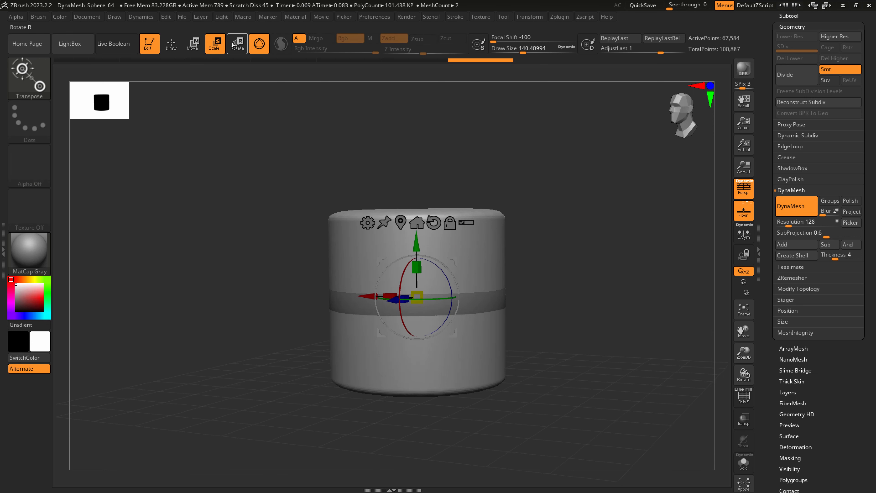
{"action": "left_click_drag", "start_coordinate": [418, 268], "coordinate": [413, 179]}
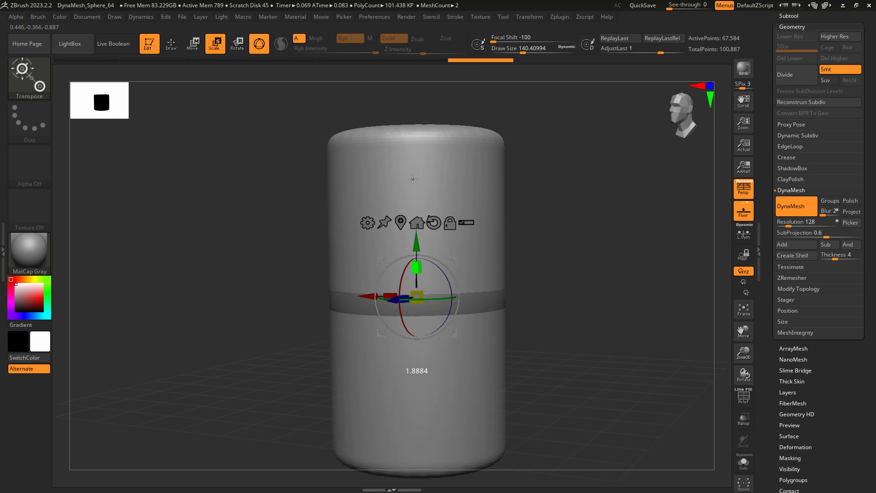
{"action": "right_click_drag", "start_coordinate": [434, 283], "coordinate": [423, 291]}
- Try transforming the stretched cylinder with several individual gizmo handles, undoing each change
{"action": "left_click_drag", "start_coordinate": [425, 286], "coordinate": [345, 304]}
{"action": "key", "text": "ctrl+z"}
{"action": "left_click_drag", "start_coordinate": [419, 277], "coordinate": [245, 300]}
{"action": "key", "text": "ctrl+z"}
{"action": "left_click_drag", "start_coordinate": [426, 254], "coordinate": [464, 256]}
{"action": "key", "text": "ctrl+z"}
{"action": "key", "text": "ctrl+z"}
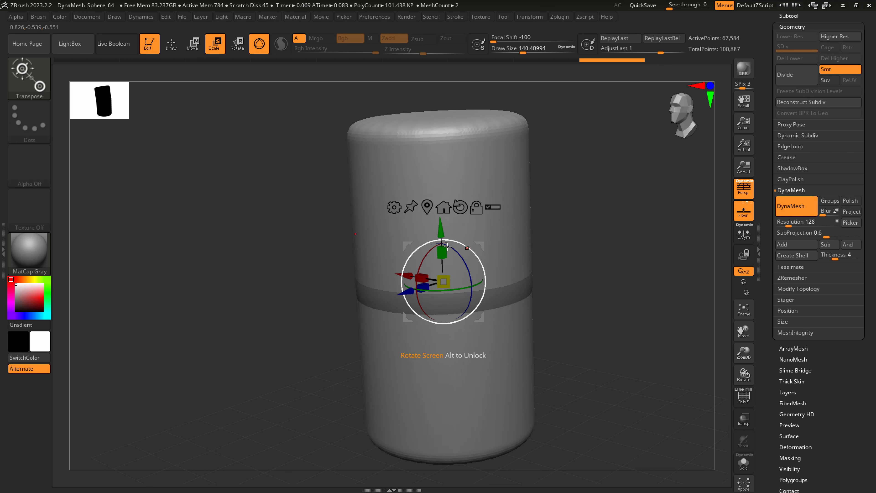
- Try the gizmo's uniform scaling and its screen-plane move and rotation on the cylinder, undoing each change
{"action": "right_click_drag", "start_coordinate": [463, 257], "coordinate": [445, 278], "text": "shift"}
{"action": "left_click_drag", "start_coordinate": [446, 278], "coordinate": [483, 281]}
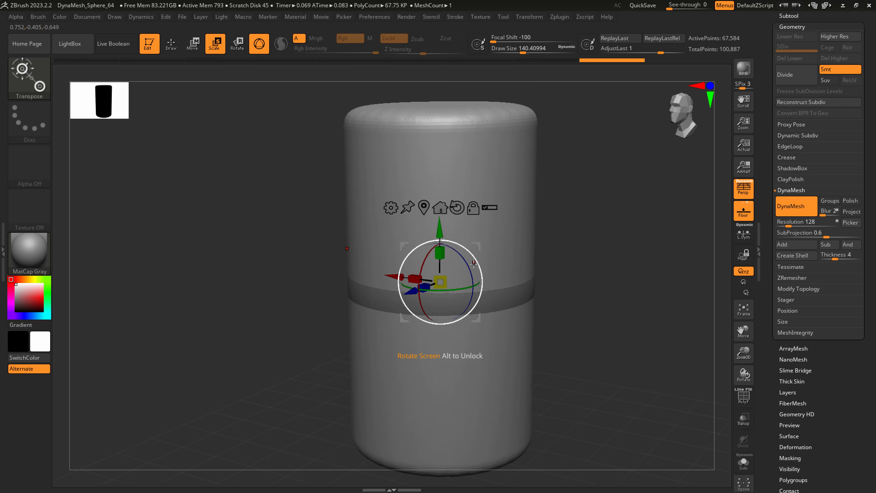
{"action": "key", "text": "ctrl+z"}
{"action": "right_click_drag", "start_coordinate": [440, 356], "coordinate": [419, 265], "text": "alt"}
{"action": "left_click_drag", "start_coordinate": [416, 260], "coordinate": [374, 233]}
{"action": "key", "text": "ctrl+z"}
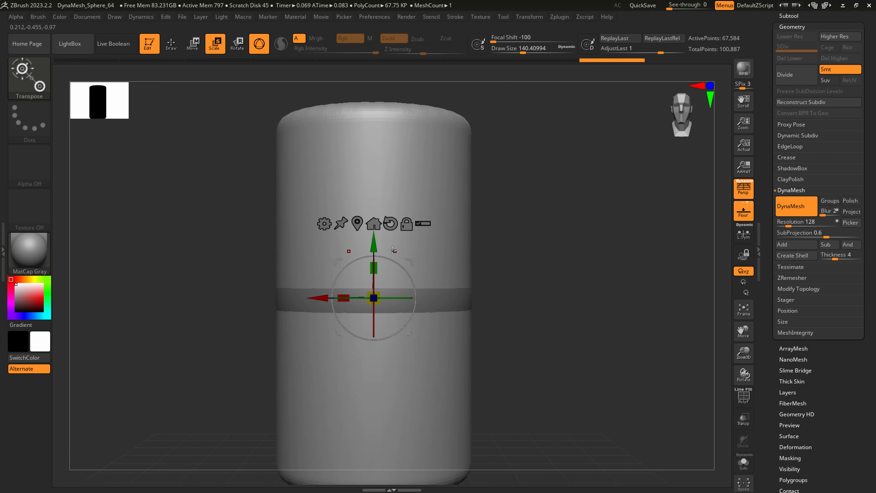
{"action": "mouse_move", "coordinate": [392, 262]}
{"action": "left_mouse_down"}
{"action": "mouse_move", "coordinate": [413, 280]}
{"action": "mouse_move", "coordinate": [405, 328]}
{"action": "mouse_move", "coordinate": [411, 283]}
{"action": "mouse_move", "coordinate": [387, 271]}
{"action": "left_mouse_up"}
{"action": "key", "text": "ctrl+z"}
{"action": "mouse_move", "coordinate": [429, 276]}
{"action": "right_mouse_down"}
{"action": "mouse_move", "coordinate": [417, 265]}
{"action": "mouse_move", "coordinate": [435, 215]}
{"action": "mouse_move", "coordinate": [425, 269]}
{"action": "mouse_move", "coordinate": [397, 273]}
{"action": "mouse_move", "coordinate": [435, 288]}
{"action": "right_mouse_up"}
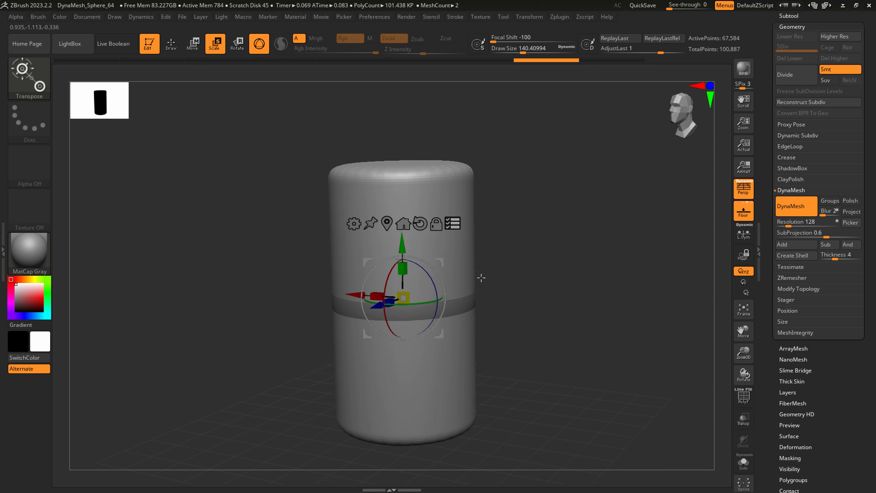
- Try moving the subtools upward together, undo the move, and turn off Transpose All Selected Subtools
{"action": "left_click", "coordinate": [787, 16]}
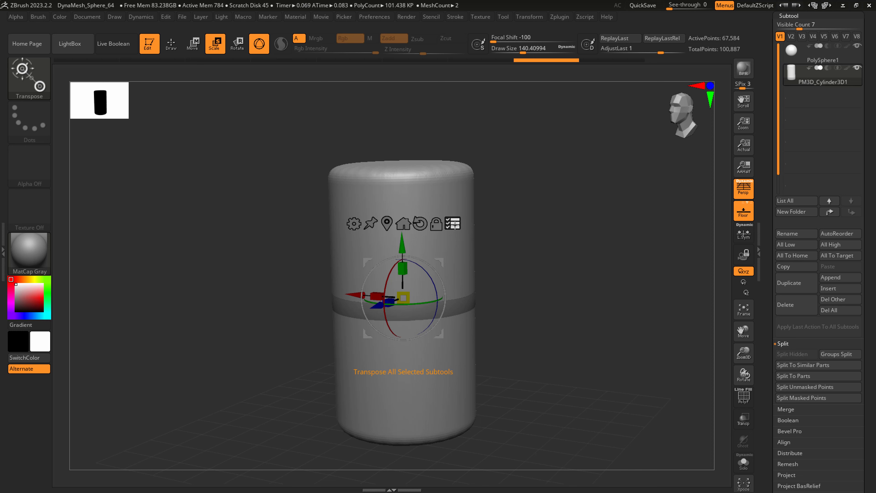
{"action": "left_click_drag", "start_coordinate": [402, 238], "coordinate": [399, 211]}
{"action": "key", "text": "ctrl+z"}
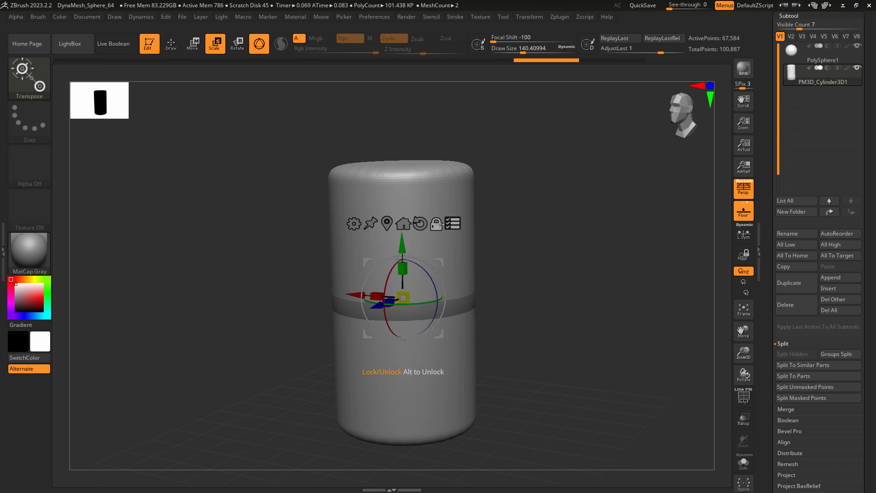
{"action": "left_click", "coordinate": [453, 224]}
{"action": "right_click_drag", "start_coordinate": [393, 372], "coordinate": [410, 366]}
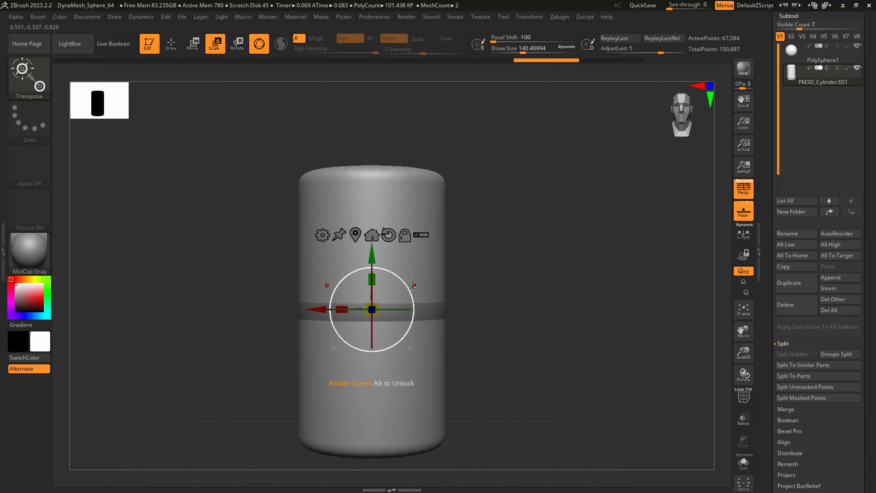
{"action": "right_click_drag", "start_coordinate": [412, 287], "coordinate": [405, 284]}
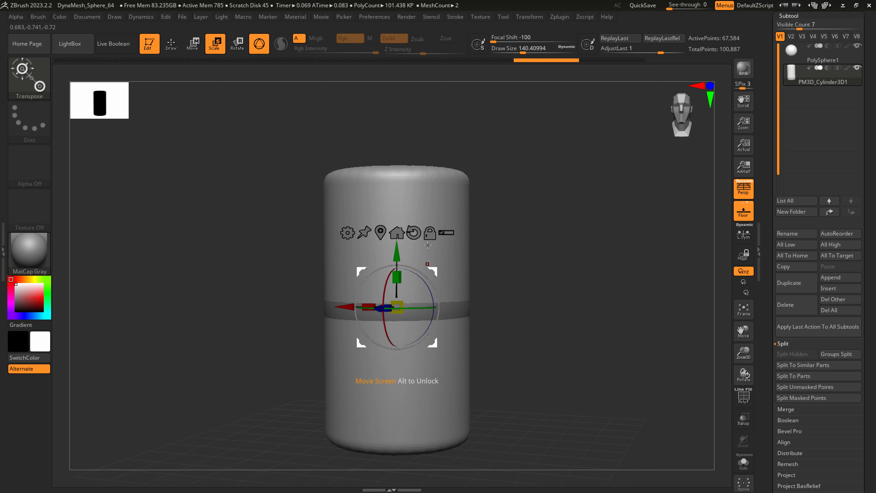
- Unlock the gizmo, move it well away from the cylinder, and bring it back onto the mesh
{"action": "left_click", "coordinate": [430, 233]}
{"action": "left_click_drag", "start_coordinate": [433, 270], "coordinate": [720, 197]}
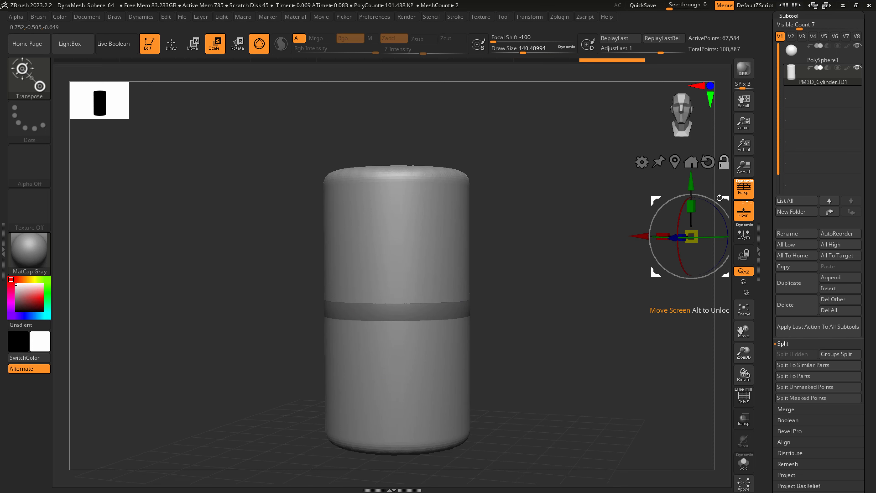
{"action": "left_click", "coordinate": [674, 161]}
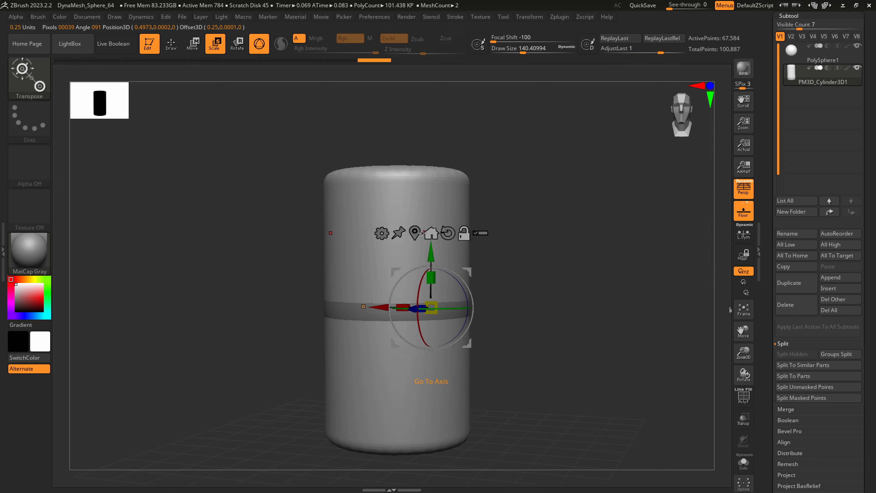
{"action": "right_click_drag", "start_coordinate": [423, 299], "coordinate": [412, 331]}
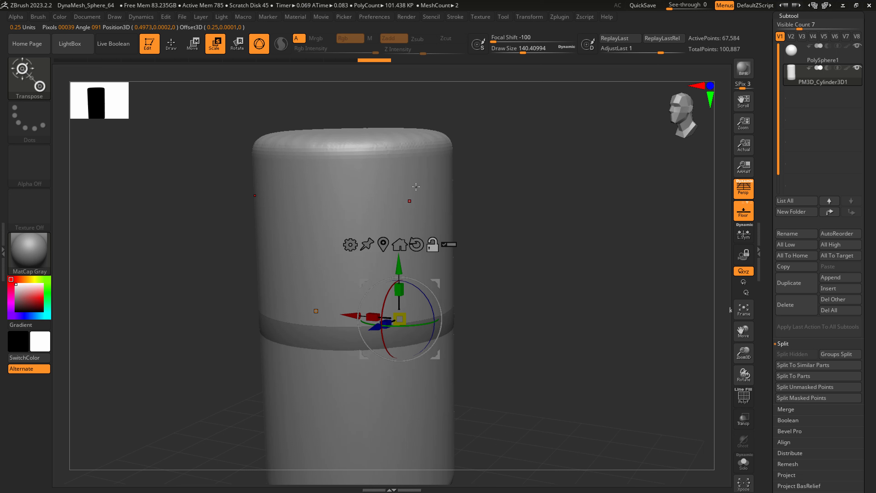
- Try symmetrical ClayBuildup strokes on the sides of the cylinder's upper half, and undo them all
{"action": "key", "text": "q"}
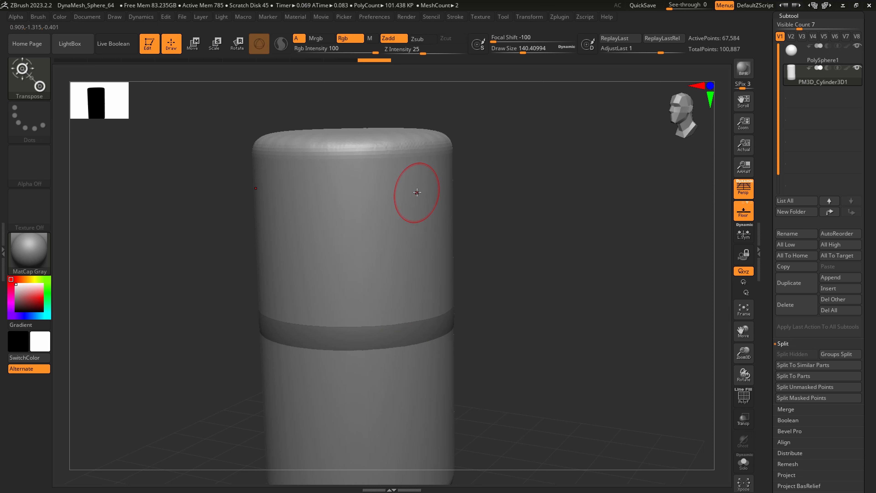
{"action": "left_click_drag", "start_coordinate": [415, 209], "coordinate": [418, 196]}
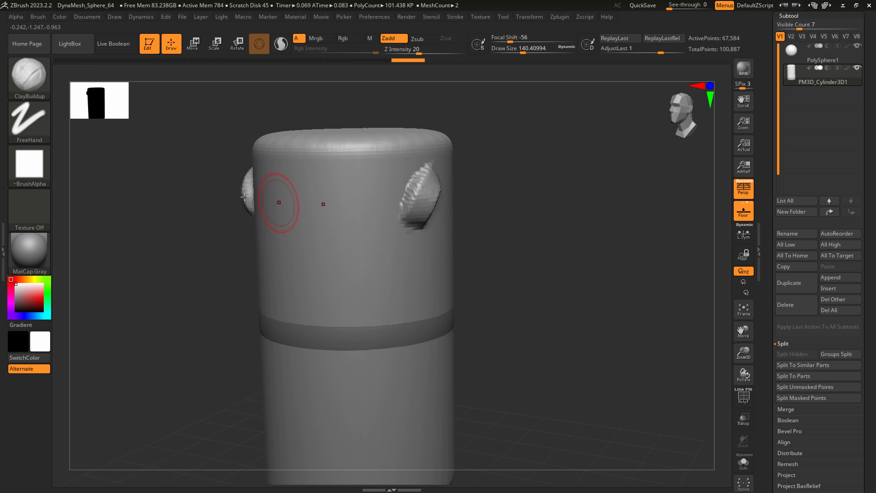
{"action": "key", "text": "x"}
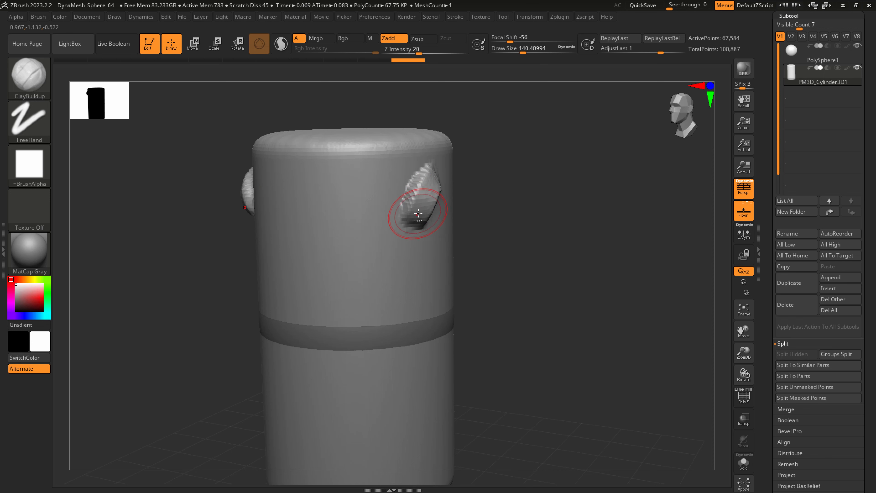
{"action": "key", "text": "ctrl+z"}
{"action": "mouse_move", "coordinate": [414, 237]}
{"action": "left_mouse_down"}
{"action": "mouse_move", "coordinate": [428, 207]}
{"action": "mouse_move", "coordinate": [413, 249]}
{"action": "left_mouse_up"}
{"action": "mouse_move", "coordinate": [410, 353]}
{"action": "left_mouse_down"}
{"action": "mouse_move", "coordinate": [408, 421]}
{"action": "mouse_move", "coordinate": [430, 357]}
{"action": "left_mouse_up"}
{"action": "key", "text": "ctrl+z"}
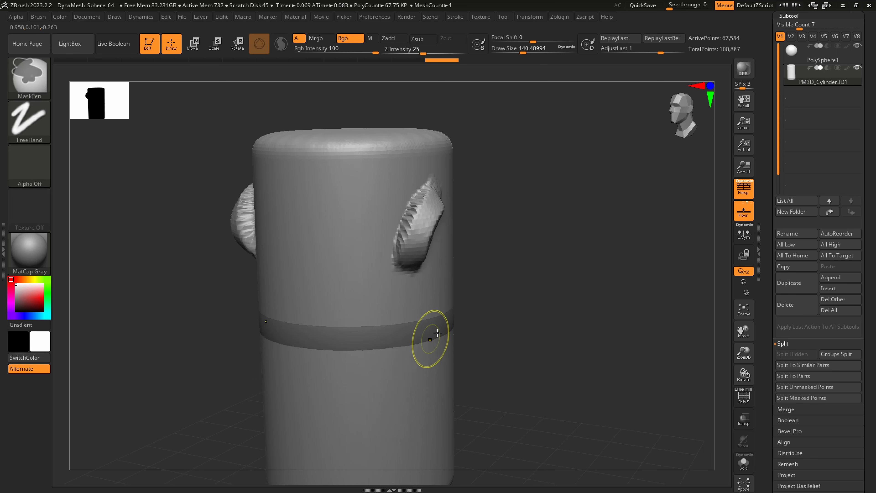
{"action": "mouse_move", "coordinate": [387, 280]}
{"action": "left_mouse_down"}
{"action": "mouse_move", "coordinate": [369, 284]}
{"action": "mouse_move", "coordinate": [342, 229]}
{"action": "mouse_move", "coordinate": [378, 207]}
{"action": "left_mouse_up"}
{"action": "key", "text": "ctrl+z"}
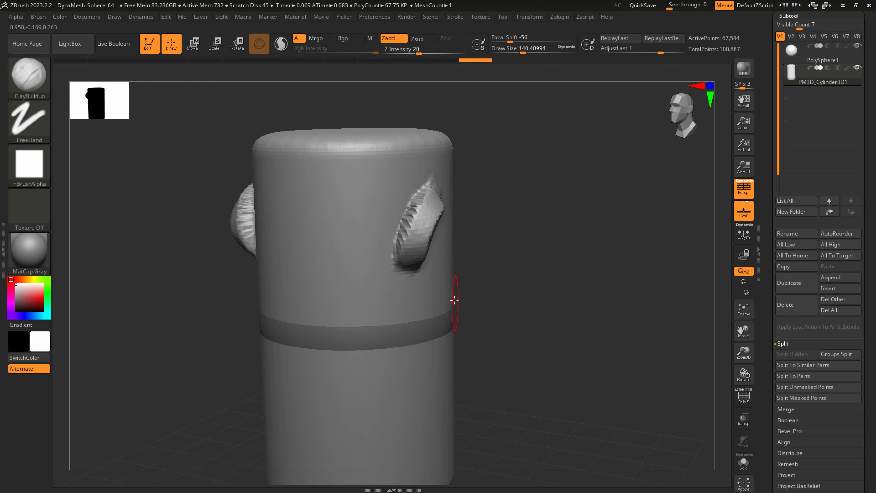
{"action": "key", "text": "ctrl+z"}
{"action": "key", "text": "ctrl+z"}
{"action": "key", "text": "ctrl+z"}
- Enlarge the brush's draw size to about 460
{"action": "key", "text": "s"}
{"action": "left_click_drag", "start_coordinate": [408, 206], "coordinate": [432, 205]}
{"action": "right_click_drag", "start_coordinate": [425, 259], "coordinate": [408, 252], "text": "alt"}
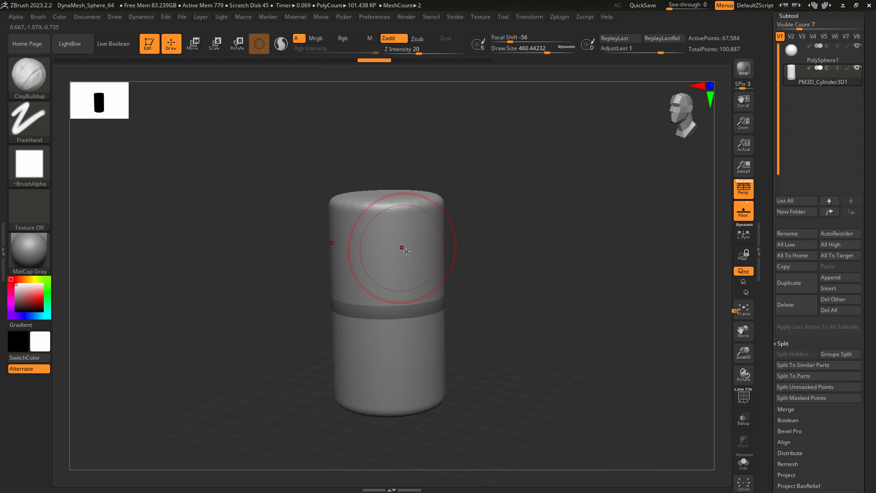
- Narrow the cylinder toward its upper end with the Taper deformation
{"action": "left_click", "coordinate": [789, 16]}
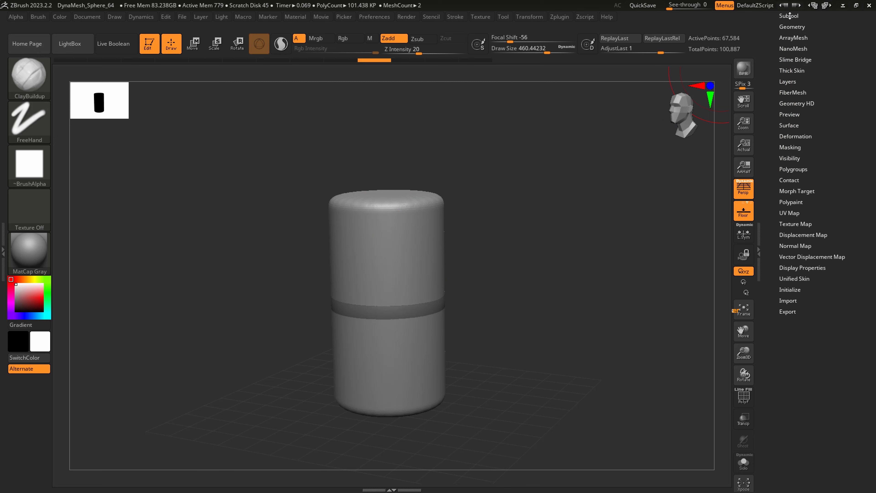
{"action": "scroll", "coordinate": [798, 203], "scroll_direction": "up", "scroll_amount": 4}
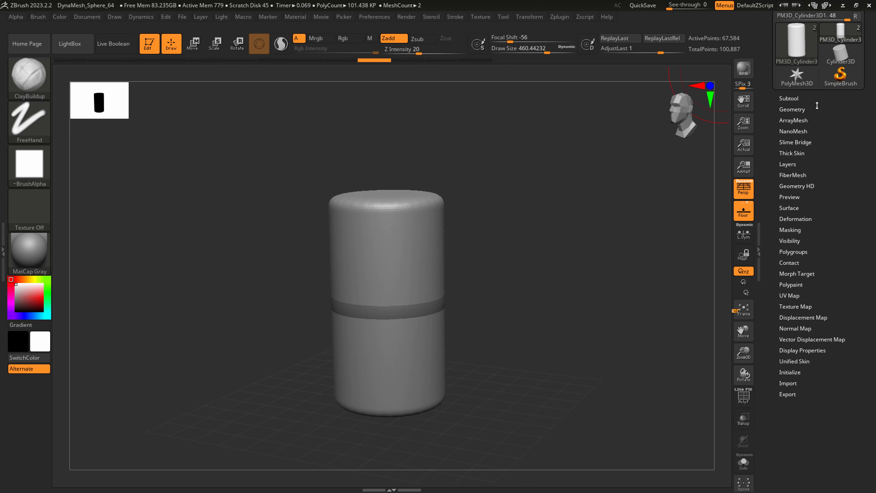
{"action": "left_click", "coordinate": [795, 214]}
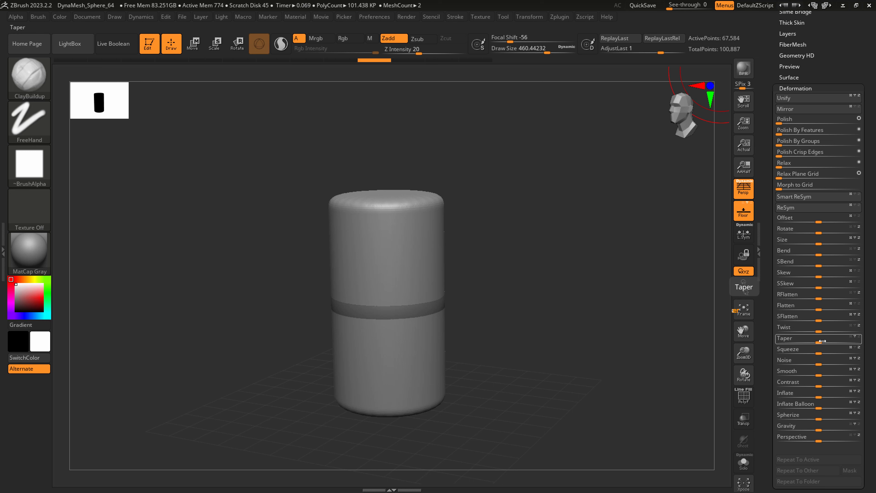
{"action": "left_click_drag", "start_coordinate": [822, 339], "coordinate": [804, 342]}
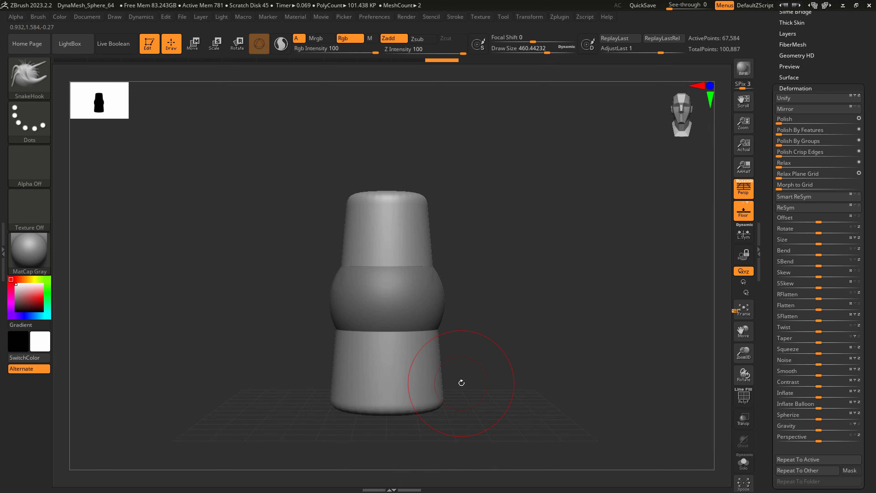
- Pull the lower edge of the tapered cylinder outward with the SnakeHook brush
{"action": "right_click_drag", "start_coordinate": [451, 381], "coordinate": [445, 392]}
{"action": "right_click_drag", "start_coordinate": [445, 392], "coordinate": [449, 419], "text": "ctrl"}
{"action": "right_click_drag", "start_coordinate": [449, 418], "coordinate": [445, 379], "text": "alt"}
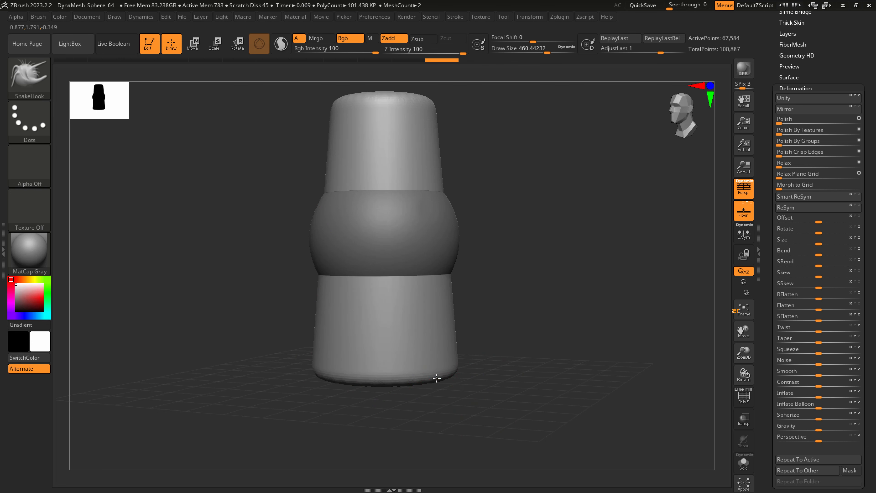
{"action": "left_click_drag", "start_coordinate": [437, 378], "coordinate": [505, 384]}
{"action": "mouse_move", "coordinate": [430, 380]}
{"action": "right_mouse_down"}
{"action": "mouse_move", "coordinate": [391, 386]}
{"action": "mouse_move", "coordinate": [379, 359]}
{"action": "right_mouse_up"}
- Hide and reshow the PolySphere1 subtool, and isolate the cylinder subtool with Solo mode
{"action": "scroll", "coordinate": [813, 73], "scroll_direction": "up", "scroll_amount": 3}
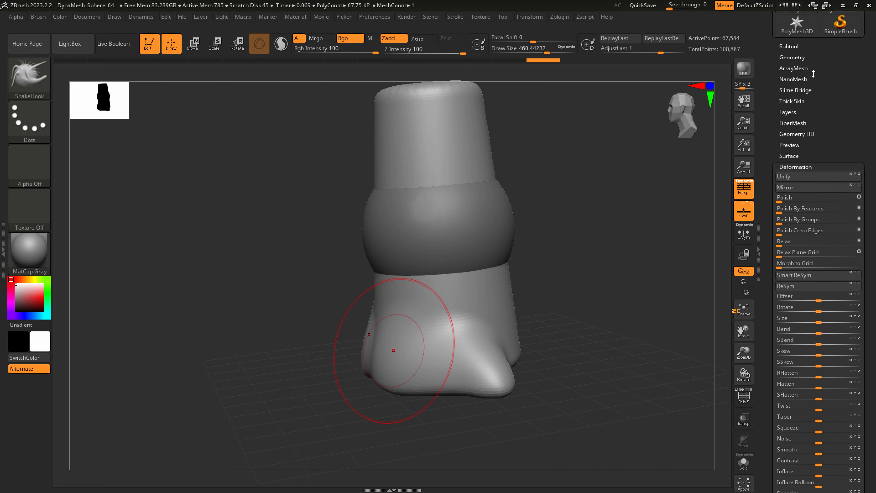
{"action": "left_click_drag", "start_coordinate": [814, 73], "coordinate": [814, 76]}
{"action": "left_click", "coordinate": [791, 46]}
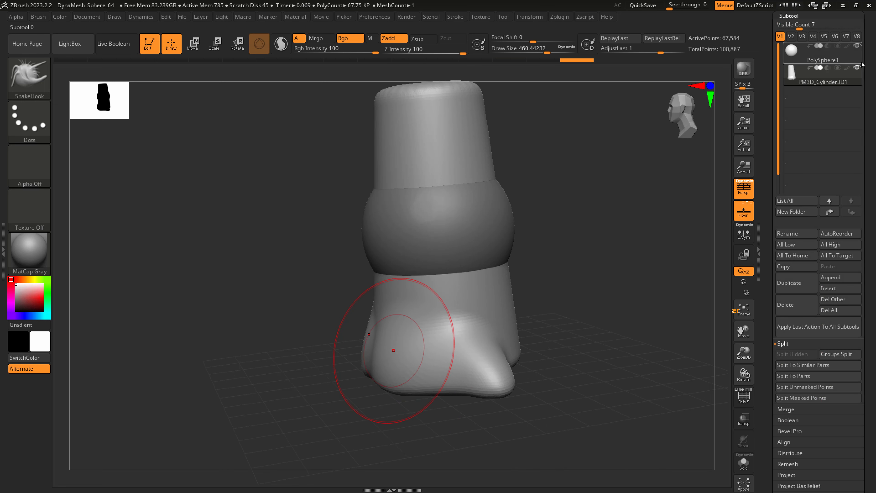
{"action": "left_click", "coordinate": [858, 46]}
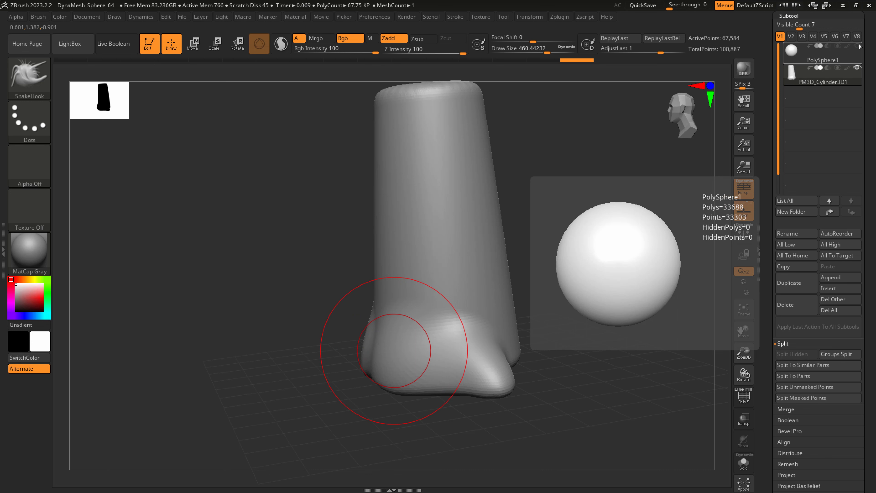
{"action": "left_click", "coordinate": [858, 47]}
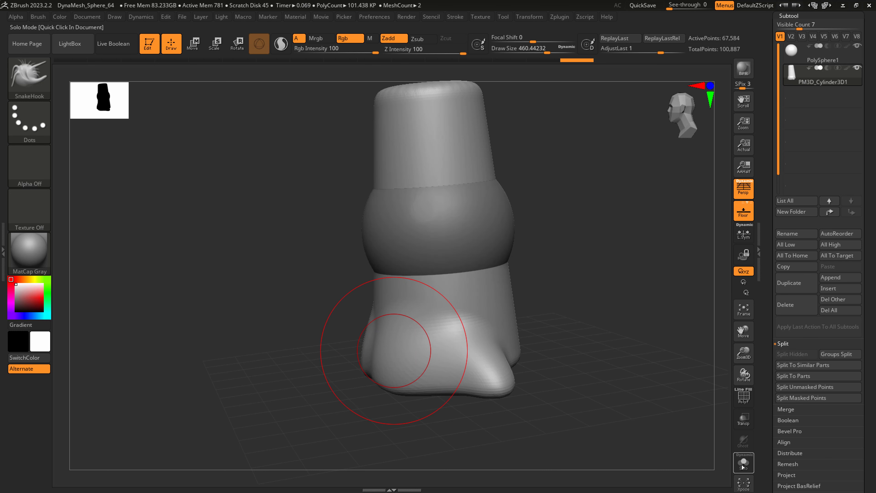
{"action": "left_click", "coordinate": [743, 466]}
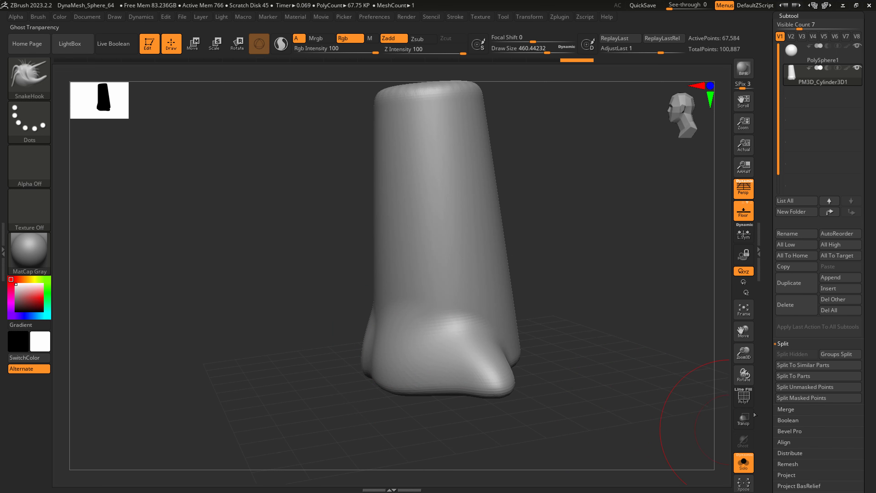
{"action": "mouse_move", "coordinate": [819, 75]}
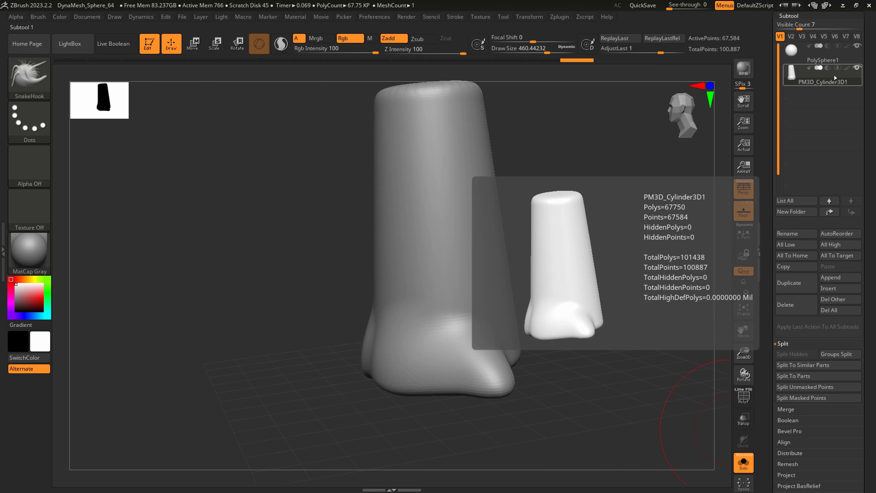
- Reshape the cylinder's base with SnakeHook and Smooth strokes, and remesh it with DynaMesh
{"action": "mouse_move", "coordinate": [544, 283]}
{"action": "left_mouse_down"}
{"action": "mouse_move", "coordinate": [513, 360]}
{"action": "mouse_move", "coordinate": [538, 356]}
{"action": "left_mouse_up"}
{"action": "left_click_drag", "start_coordinate": [472, 371], "coordinate": [431, 383]}
{"action": "key", "text": "shift"}
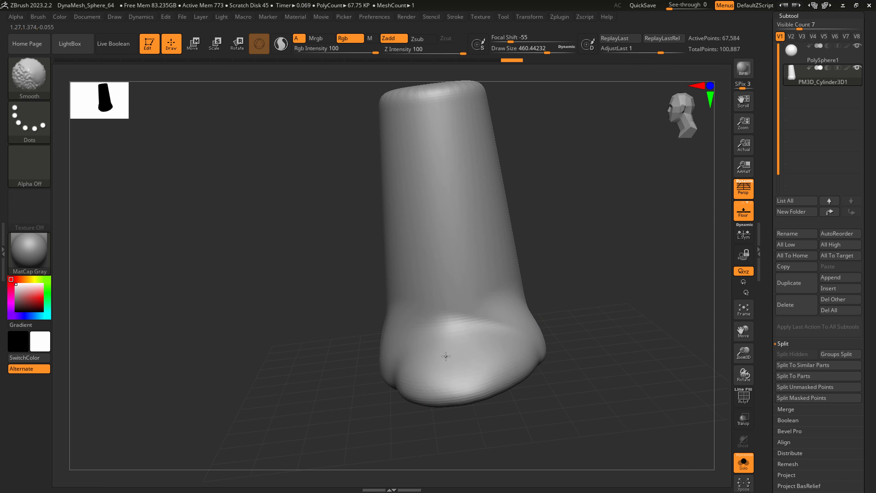
{"action": "left_click_drag", "start_coordinate": [579, 406], "coordinate": [658, 324], "text": "ctrl"}
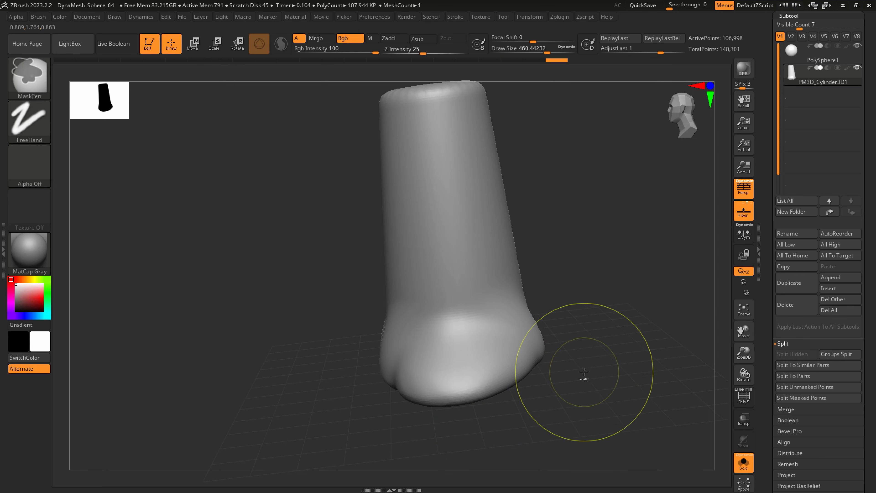
- Display the polyframe, undo the last remesh, and update the DynaMesh of the stretched base again
{"action": "key", "text": "shift+f"}
{"action": "right_click_drag", "start_coordinate": [501, 374], "coordinate": [502, 381]}
{"action": "left_click_drag", "start_coordinate": [503, 382], "coordinate": [485, 391]}
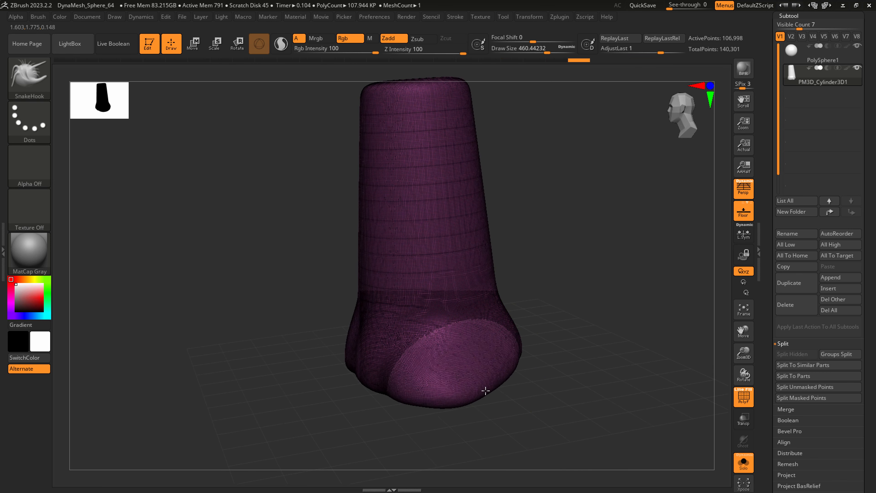
{"action": "key", "text": "ctrl+z"}
{"action": "key", "text": "ctrl+z"}
{"action": "key", "text": "ctrl"}
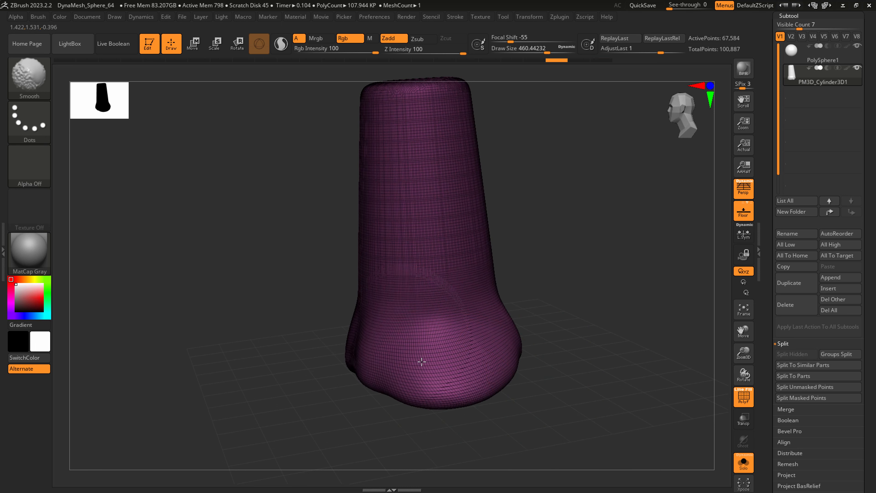
{"action": "left_click_drag", "start_coordinate": [552, 408], "coordinate": [632, 285], "text": "ctrl"}
- Smooth the cylinder's base and pull its lower areas further out with the SnakeHook brush
{"action": "mouse_move", "coordinate": [416, 371]}
{"action": "left_mouse_down", "text": "shift"}
{"action": "mouse_move", "coordinate": [360, 360]}
{"action": "mouse_move", "coordinate": [381, 335]}
{"action": "left_mouse_up", "text": "shift"}
{"action": "mouse_move", "coordinate": [370, 366]}
{"action": "right_mouse_down"}
{"action": "mouse_move", "coordinate": [400, 374]}
{"action": "mouse_move", "coordinate": [348, 363]}
{"action": "right_mouse_up"}
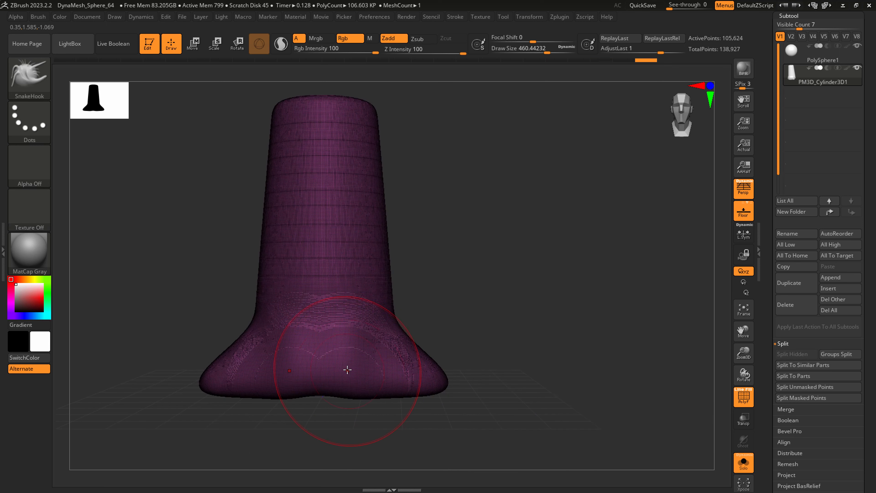
{"action": "left_click_drag", "start_coordinate": [339, 362], "coordinate": [326, 383]}
{"action": "left_click_drag", "start_coordinate": [371, 369], "coordinate": [393, 384]}
{"action": "mouse_move", "coordinate": [427, 378]}
{"action": "right_mouse_down"}
{"action": "mouse_move", "coordinate": [415, 386]}
{"action": "mouse_move", "coordinate": [383, 368]}
{"action": "mouse_move", "coordinate": [354, 365]}
{"action": "mouse_move", "coordinate": [415, 386]}
{"action": "mouse_move", "coordinate": [486, 377]}
{"action": "mouse_move", "coordinate": [416, 365]}
{"action": "right_mouse_up"}
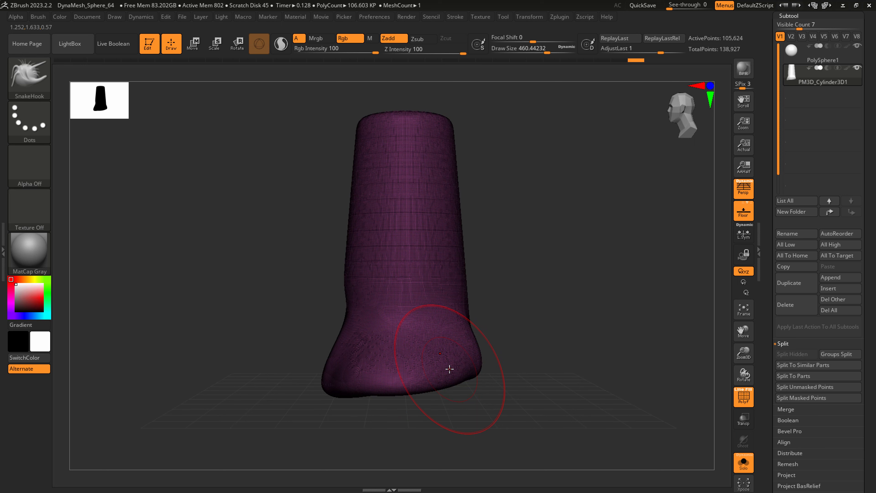
- Turn off perspective and view the flared base up close from the front
{"action": "key", "text": "p"}
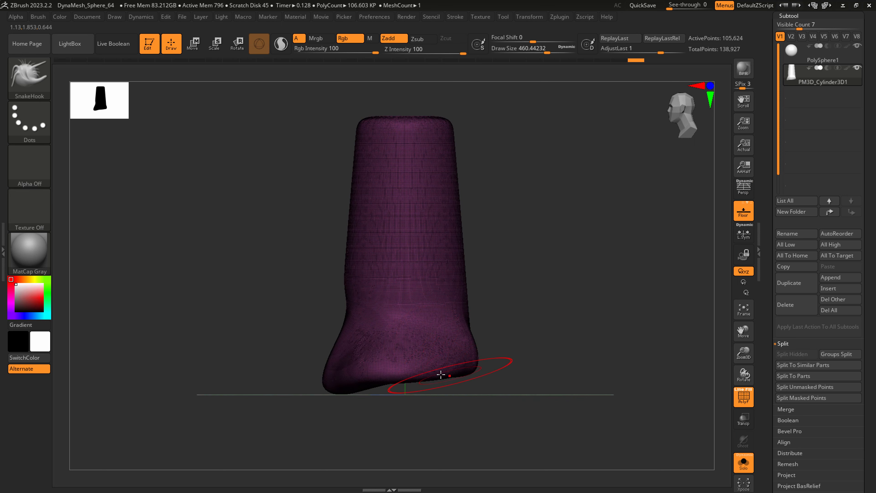
{"action": "right_click_drag", "start_coordinate": [370, 392], "coordinate": [388, 440], "text": "ctrl"}
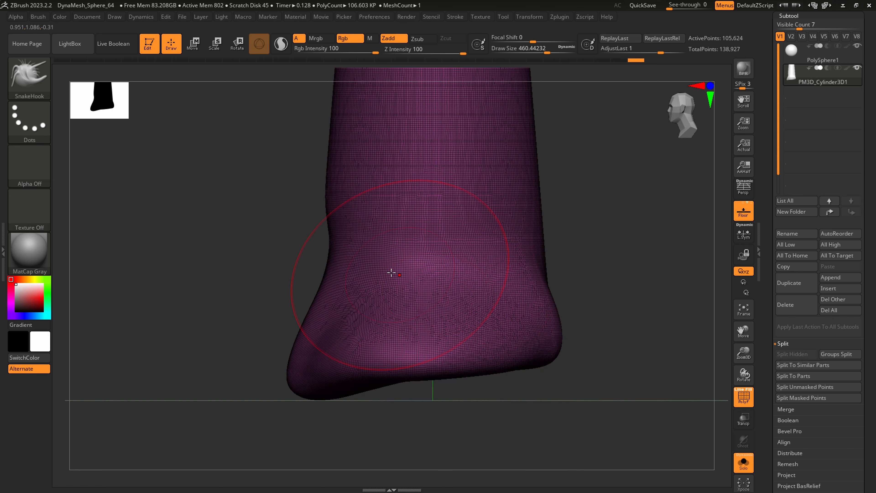
{"action": "right_click_drag", "start_coordinate": [392, 272], "coordinate": [524, 302]}
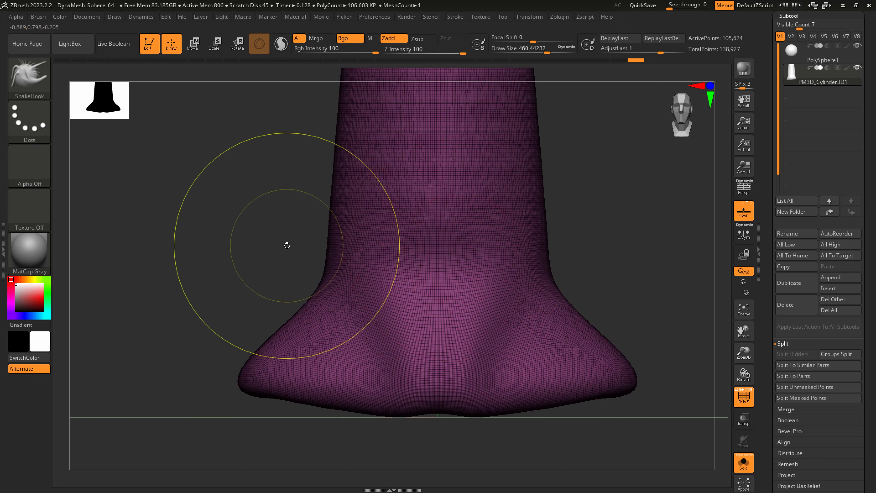
- Choose ClipCurve instead of SelectRect as the brush for clipping the mesh
{"action": "key", "text": "ctrl+shift"}
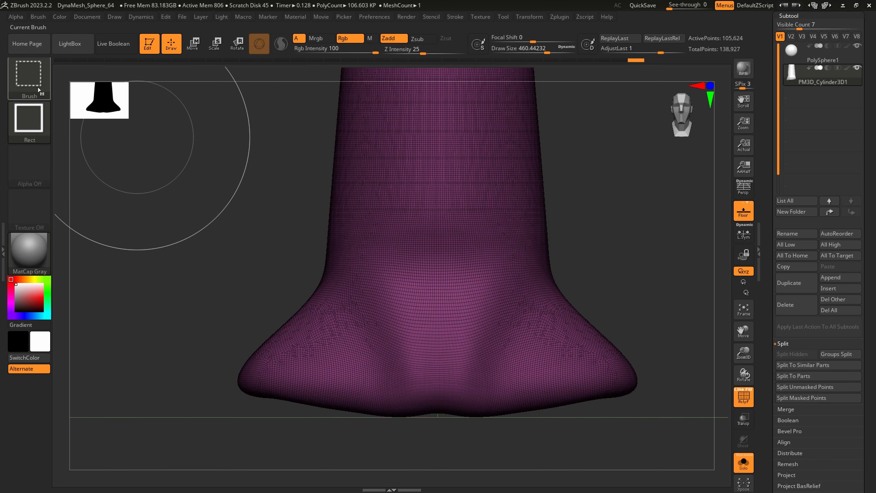
{"action": "mouse_move", "coordinate": [41, 78]}
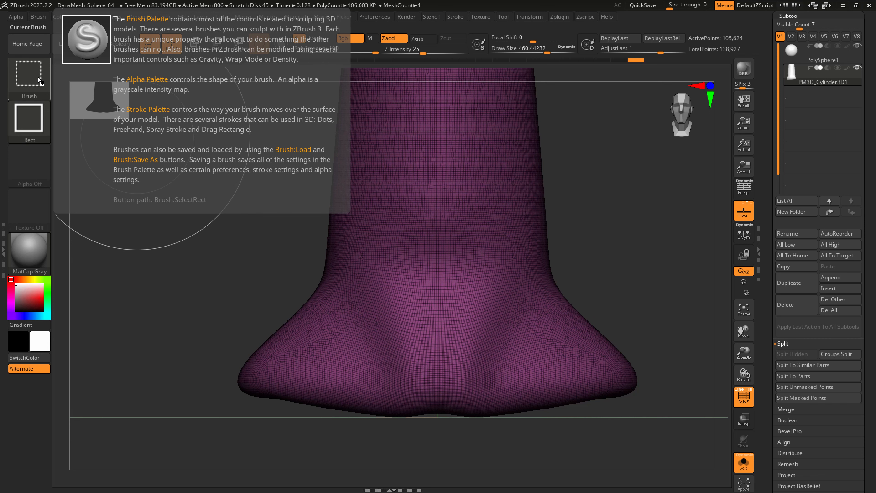
{"action": "left_click", "coordinate": [39, 80]}
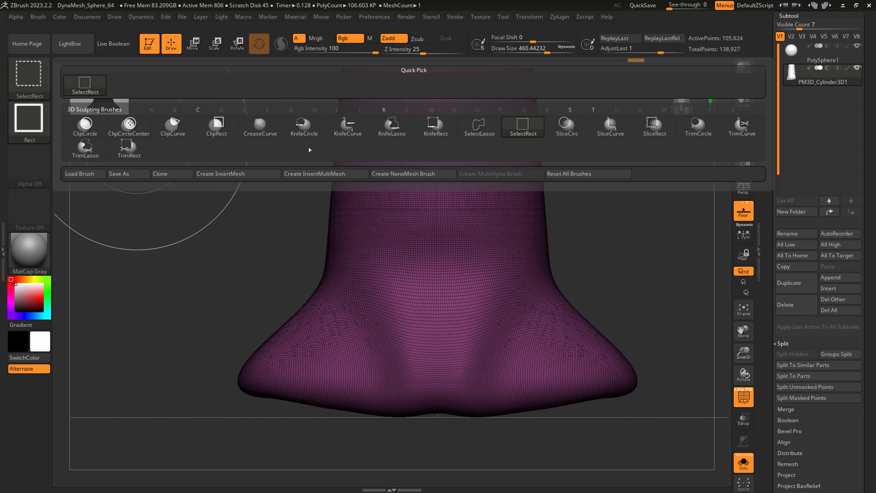
{"action": "mouse_move", "coordinate": [178, 126]}
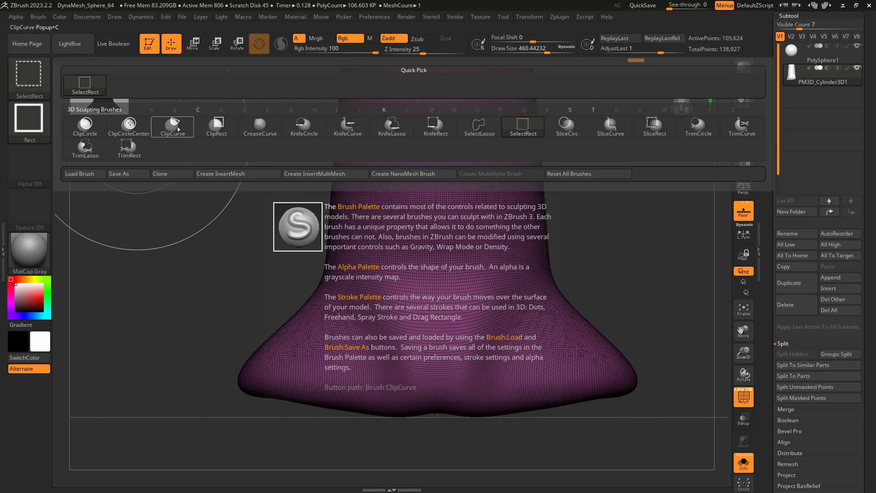
{"action": "left_click", "coordinate": [176, 128]}
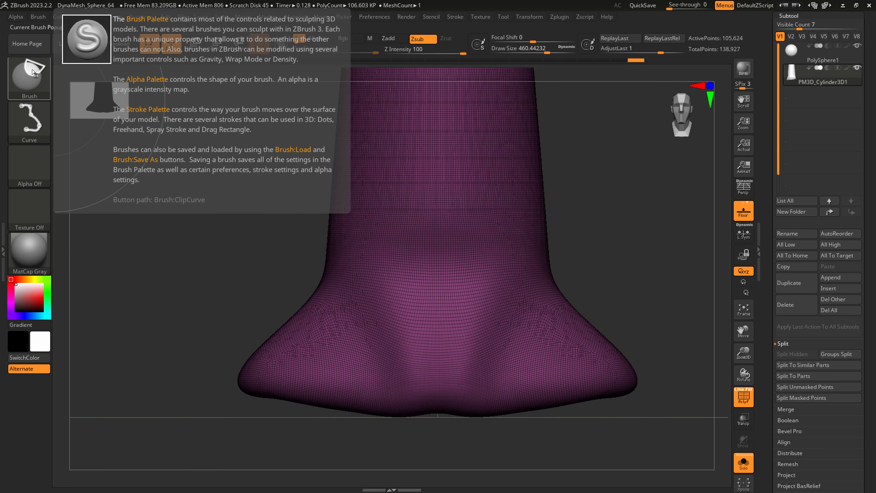
{"action": "left_click", "coordinate": [32, 73]}
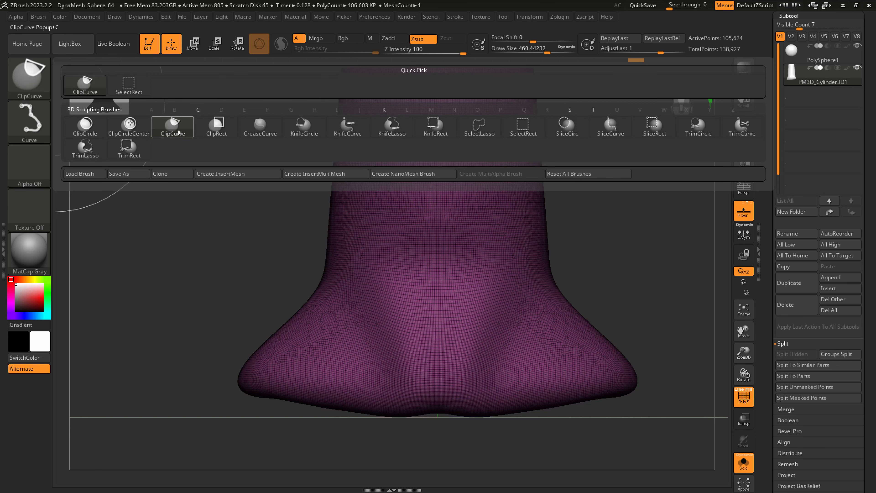
{"action": "mouse_move", "coordinate": [180, 125]}
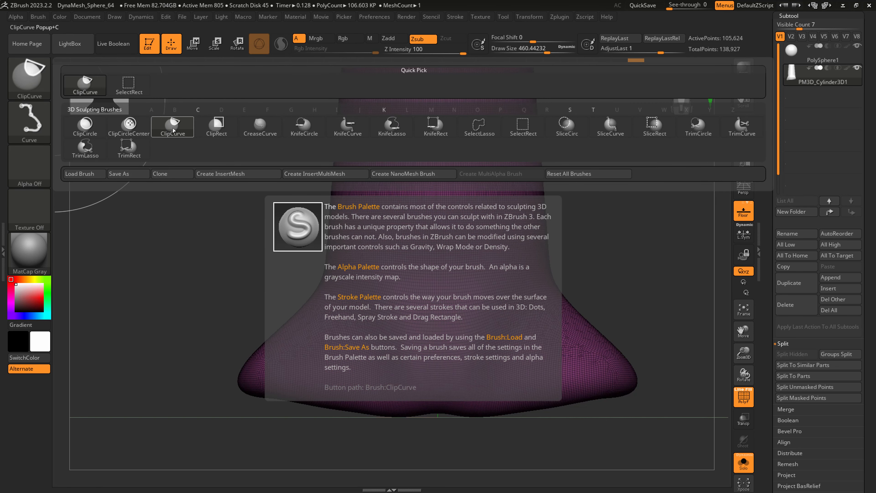
{"action": "left_click", "coordinate": [173, 128]}
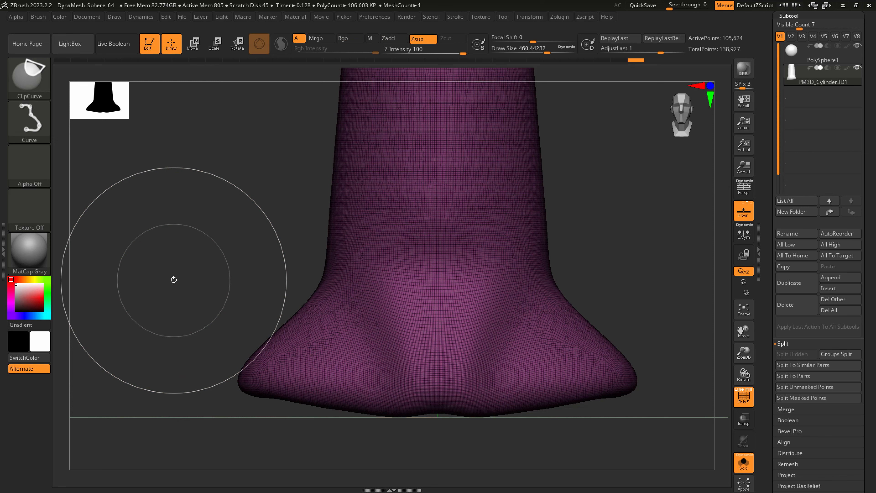
- Try to trim the underside of the base in side view with a slanted ClipCurve line
{"action": "mouse_move", "coordinate": [609, 399]}
{"action": "right_mouse_down", "text": "shift"}
{"action": "mouse_move", "coordinate": [566, 399]}
{"action": "mouse_move", "coordinate": [440, 358]}
{"action": "right_mouse_up", "text": "shift"}
{"action": "key", "text": "ctrl+shift"}
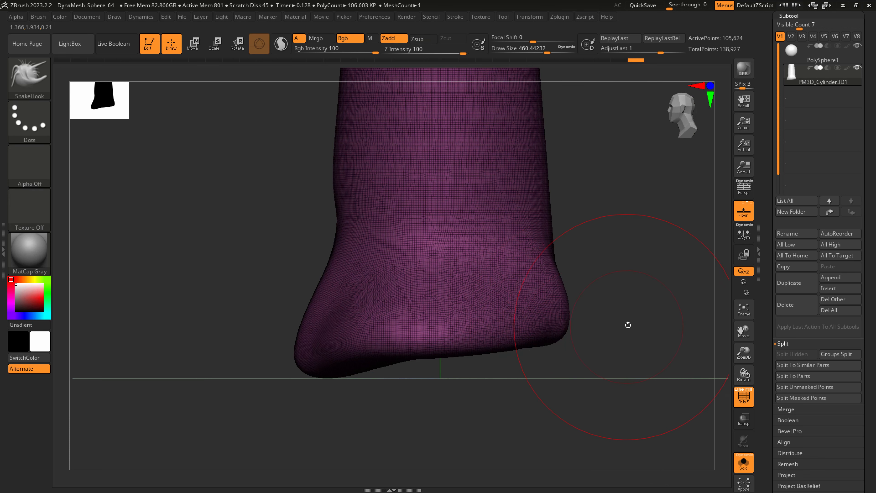
{"action": "key", "text": "ctrl+shift"}
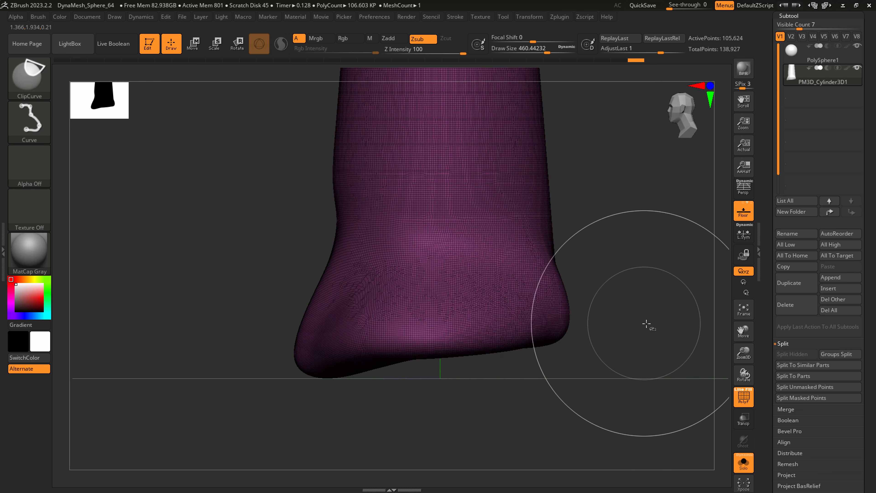
{"action": "mouse_move", "coordinate": [647, 325]}
{"action": "left_mouse_down", "text": "ctrl+shift"}
{"action": "mouse_move", "coordinate": [393, 327]}
{"action": "mouse_move", "coordinate": [417, 328]}
{"action": "left_mouse_up", "text": "ctrl+shift"}
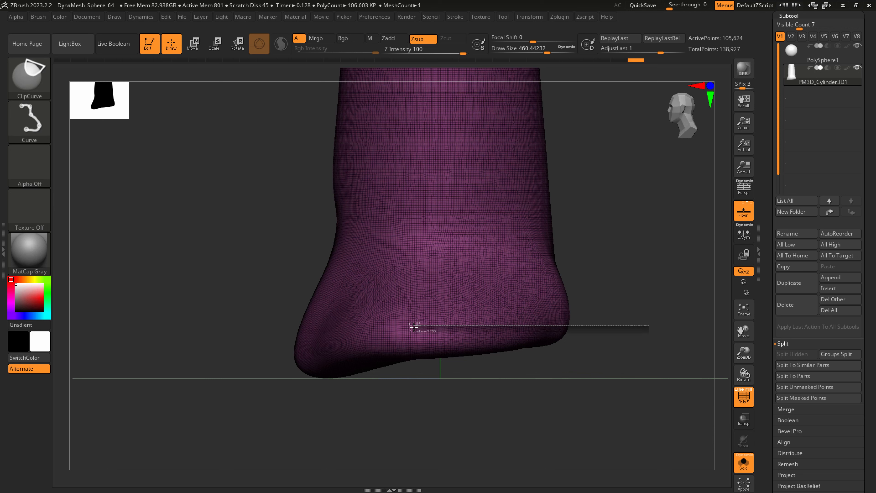
{"action": "mouse_move", "coordinate": [415, 326]}
{"action": "left_mouse_down", "text": "ctrl+shift"}
{"action": "mouse_move", "coordinate": [343, 350]}
{"action": "mouse_move", "coordinate": [173, 365]}
{"action": "mouse_move", "coordinate": [105, 350]}
{"action": "left_mouse_up", "text": "ctrl+shift"}
{"action": "mouse_move", "coordinate": [499, 393]}
{"action": "left_mouse_down"}
{"action": "mouse_move", "coordinate": [507, 327]}
{"action": "mouse_move", "coordinate": [482, 371]}
{"action": "mouse_move", "coordinate": [502, 354]}
{"action": "left_mouse_up"}
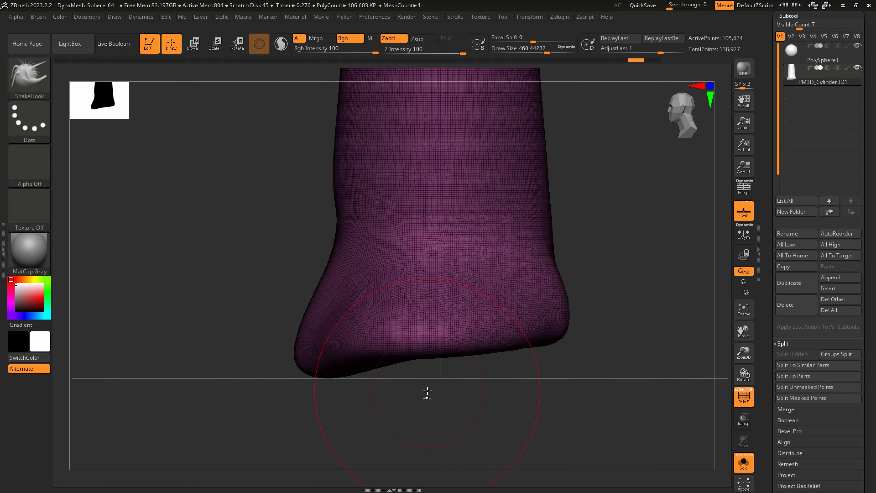
- Choose KnifeCurve instead of ClipCurve, try a cut across the base in side view, and undo the cut
{"action": "left_click", "coordinate": [29, 78], "text": "ctrl+shift"}
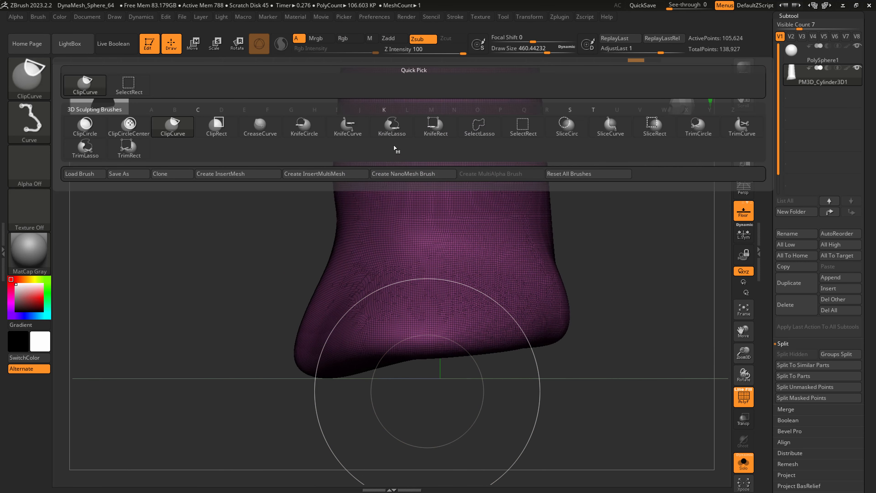
{"action": "left_click", "coordinate": [352, 130], "text": "ctrl+shift"}
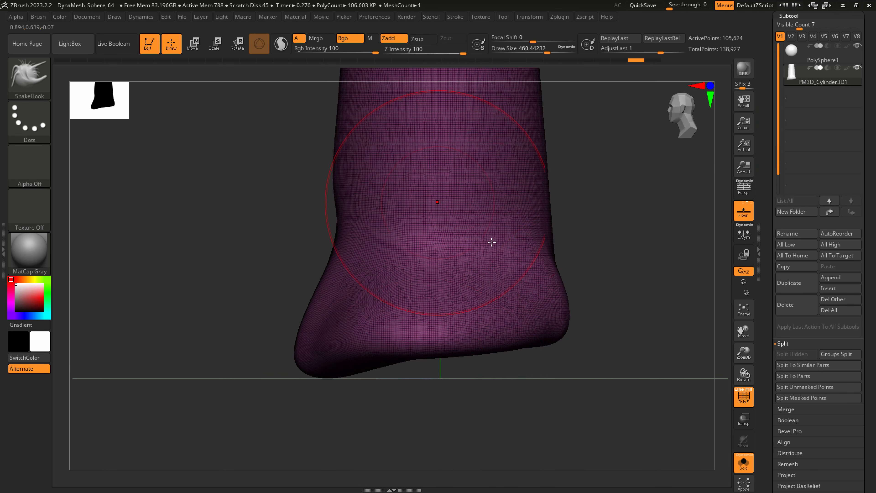
{"action": "left_click_drag", "start_coordinate": [655, 320], "coordinate": [296, 99], "text": "ctrl+shift"}
{"action": "key", "text": "ctrl+z"}
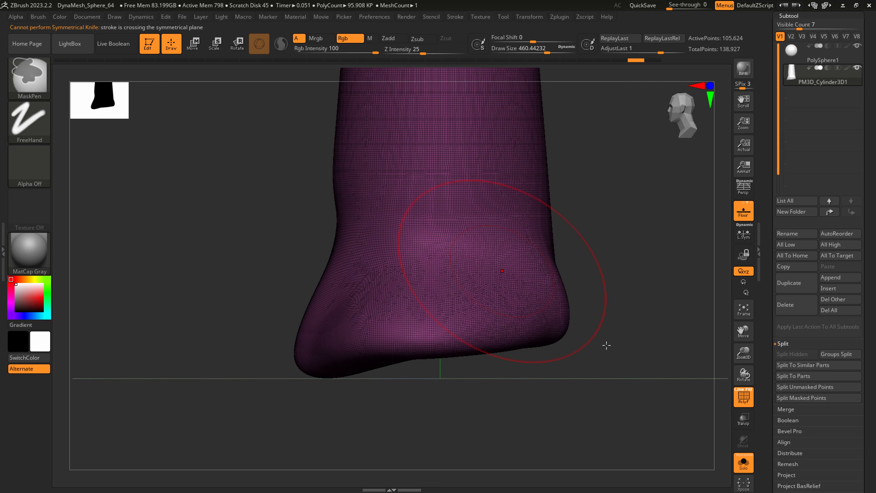
{"action": "key", "text": "ctrl+shift"}
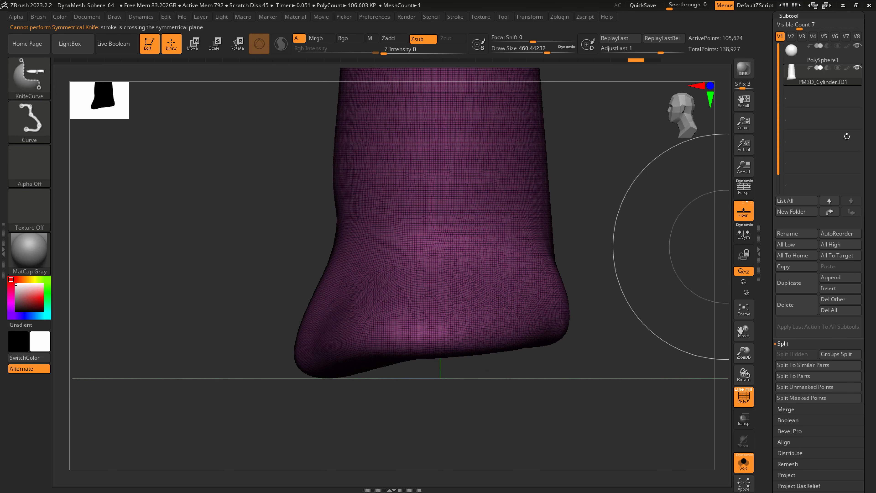
- Start saving the tool as a new file and browse to the hellboy folder inside kickPunched's 2_assets
{"action": "right_click_drag", "start_coordinate": [512, 309], "coordinate": [438, 340], "text": "alt"}
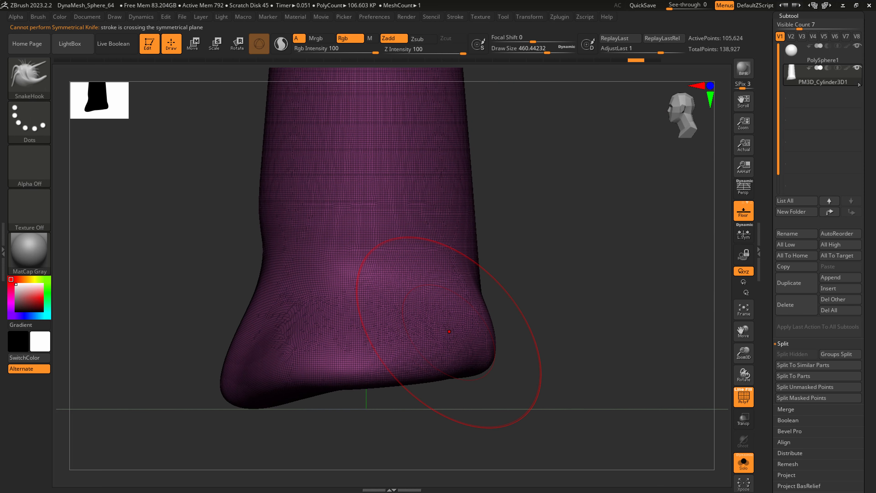
{"action": "left_click_drag", "start_coordinate": [865, 58], "coordinate": [854, 177]}
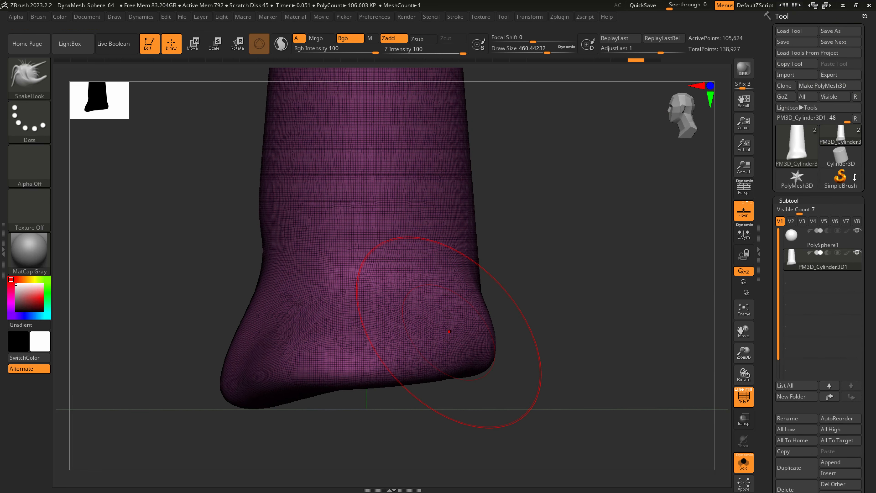
{"action": "left_click", "coordinate": [835, 31]}
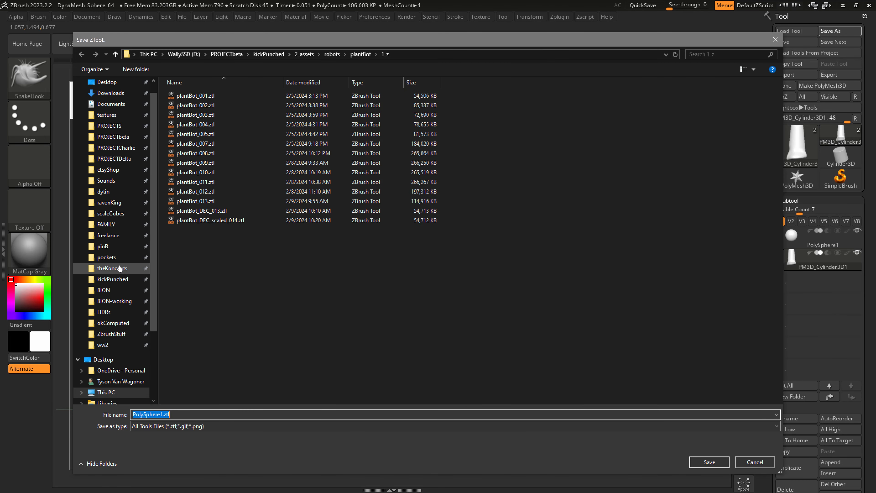
{"action": "left_click", "coordinate": [120, 269]}
{"action": "left_click", "coordinate": [114, 279]}
{"action": "double_click", "coordinate": [201, 146]}
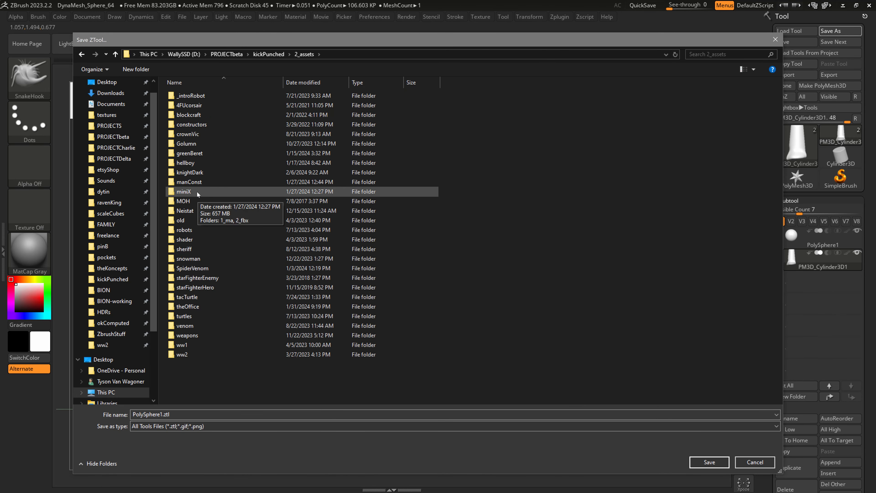
{"action": "double_click", "coordinate": [191, 163]}
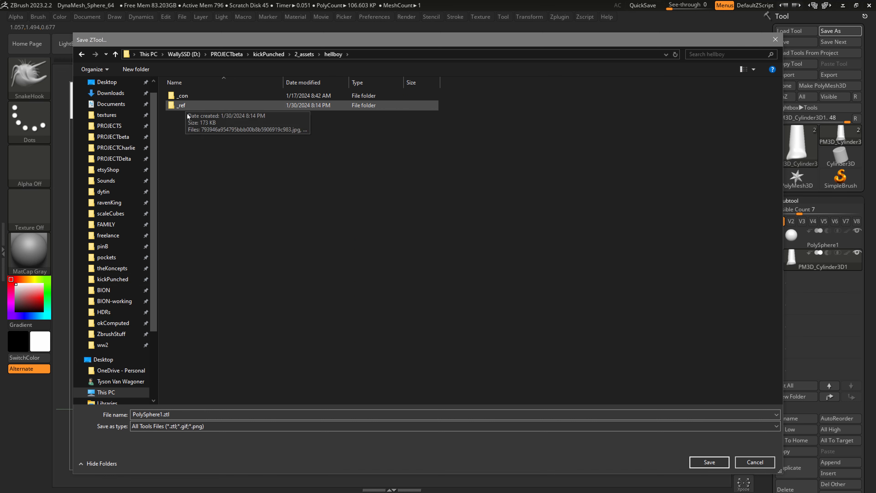
- Create a new folder named 1_z inside the hellboy folder
{"action": "right_click", "coordinate": [189, 126]}
{"action": "mouse_move", "coordinate": [164, 258]}
{"action": "left_click", "coordinate": [203, 266]}
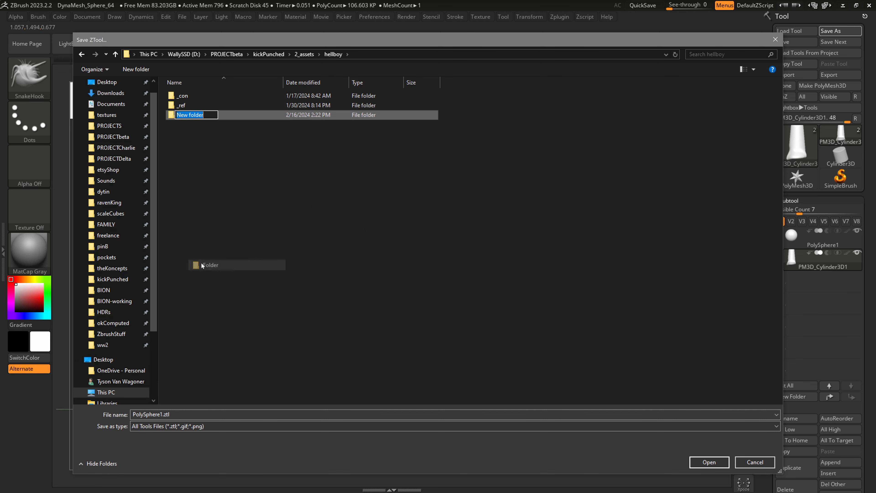
{"action": "type", "text": "1_z"}
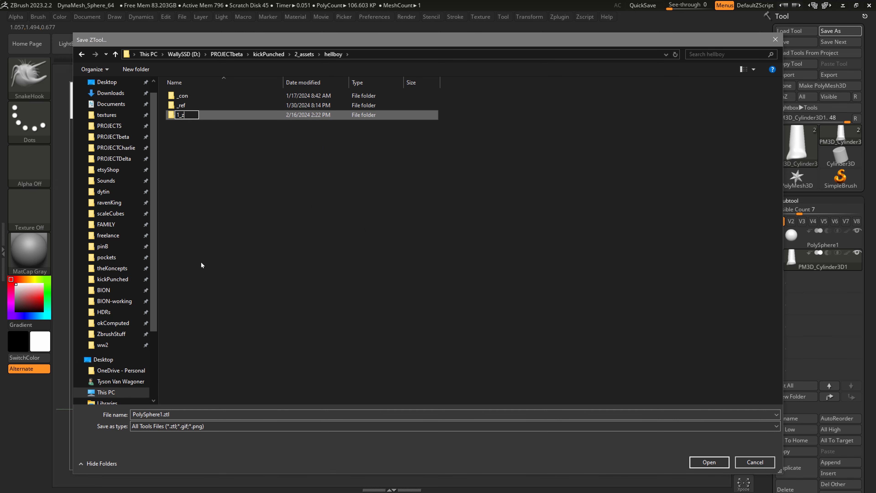
{"action": "key", "text": "Return"}
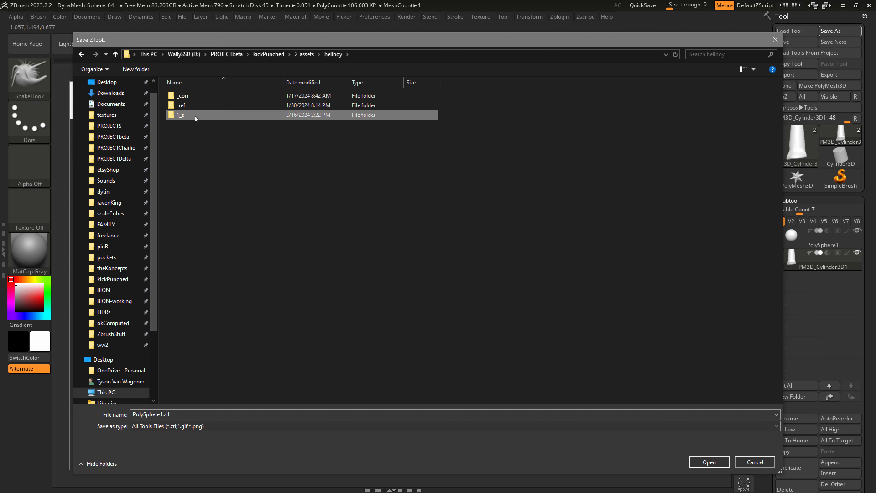
- Save the tool as hellboy_001.ztl in the 1_z folder
{"action": "double_click", "coordinate": [195, 116]}
{"action": "left_click", "coordinate": [175, 415]}
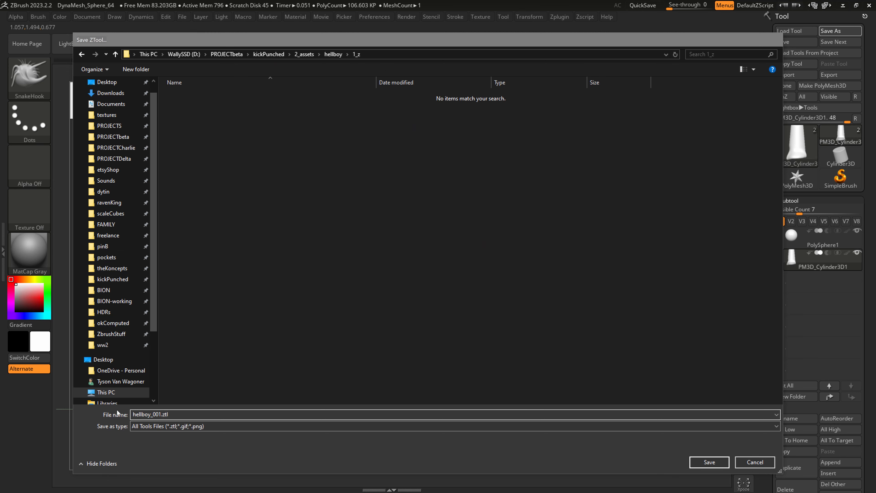
{"action": "key", "text": "Return"}
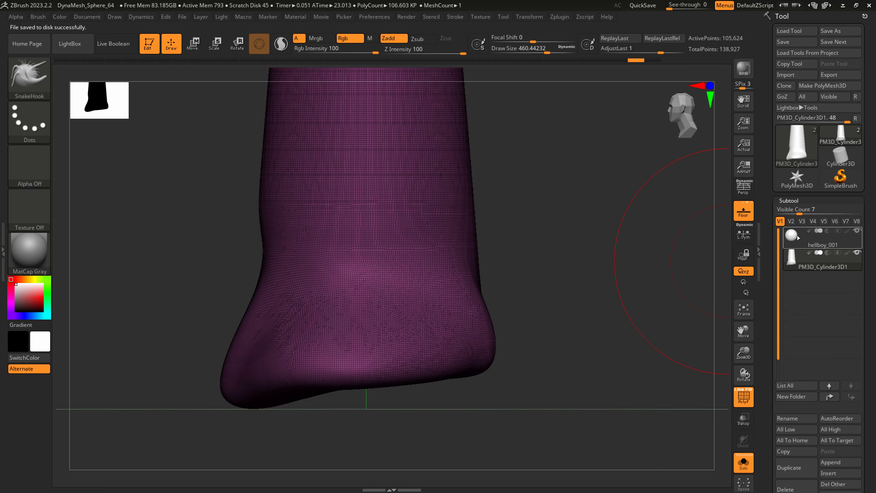
- Switch to the sphere subtool to view it, and return to the PM3D_Cylinder3D1 subtool
{"action": "left_click", "coordinate": [810, 244]}
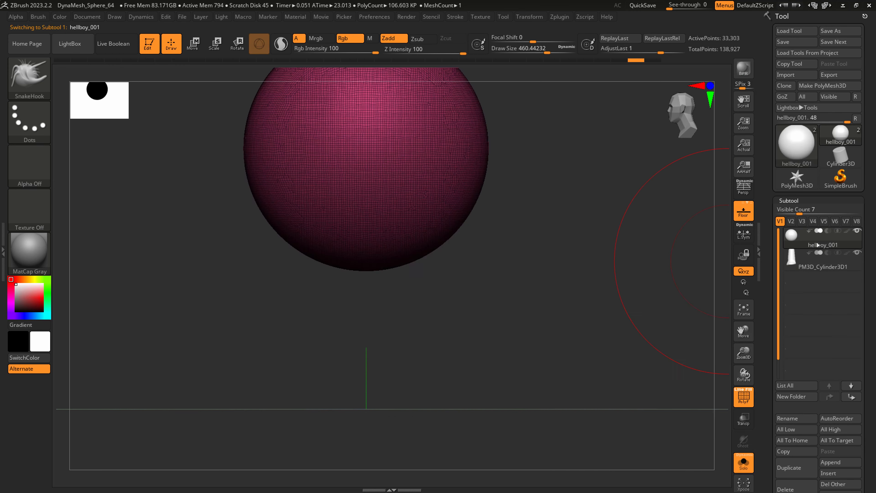
{"action": "left_click", "coordinate": [816, 270]}
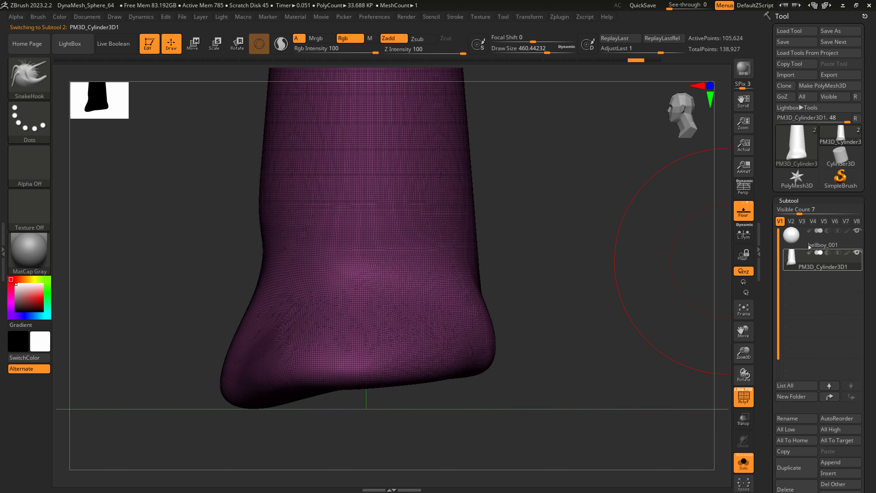
{"action": "mouse_move", "coordinate": [818, 242]}
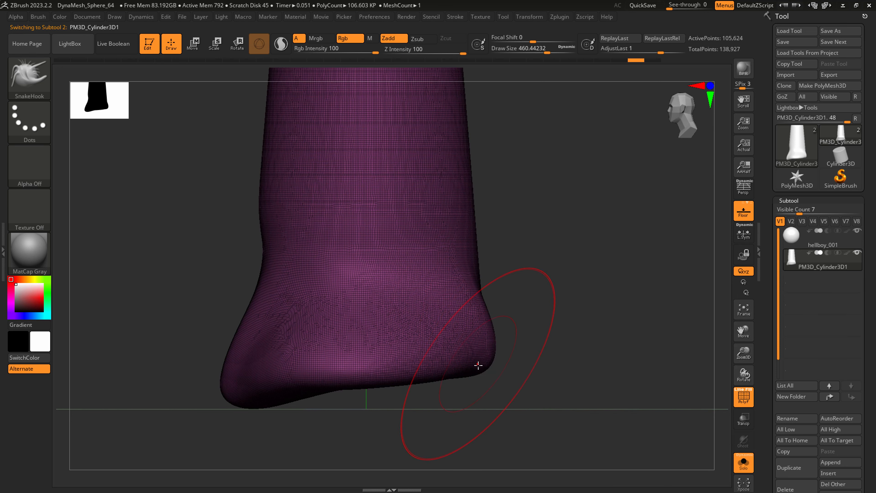
- Slice off the underside of the base along a line sloping down from back to front with KnifeCurve, and update the DynaMesh
{"action": "key", "text": "ctrl+shift"}
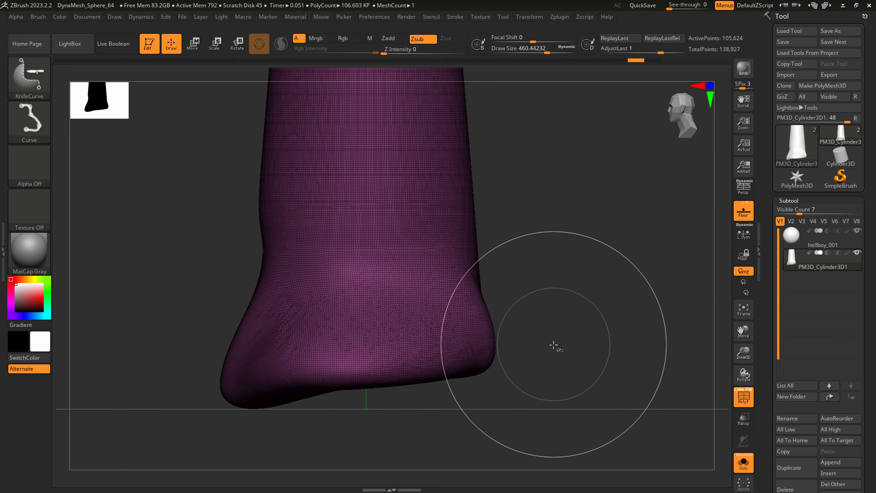
{"action": "mouse_move", "coordinate": [581, 348]}
{"action": "left_mouse_down", "text": "ctrl+shift"}
{"action": "mouse_move", "coordinate": [308, 363]}
{"action": "mouse_move", "coordinate": [153, 415]}
{"action": "mouse_move", "coordinate": [113, 416]}
{"action": "left_mouse_up", "text": "ctrl+shift"}
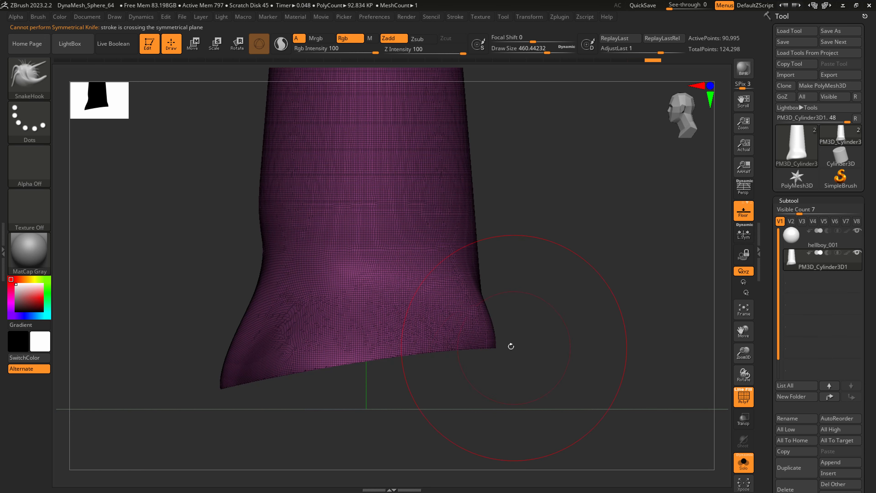
{"action": "left_click_drag", "start_coordinate": [497, 383], "coordinate": [515, 390]}
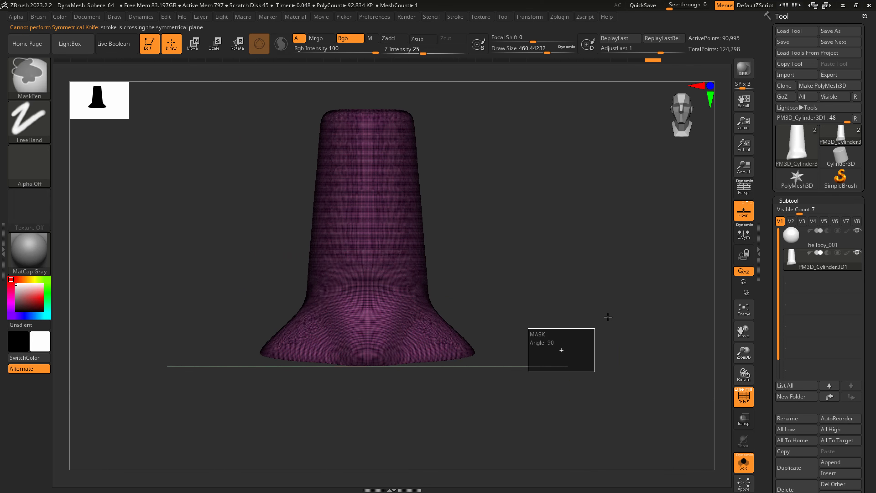
{"action": "left_click_drag", "start_coordinate": [495, 373], "coordinate": [421, 365]}
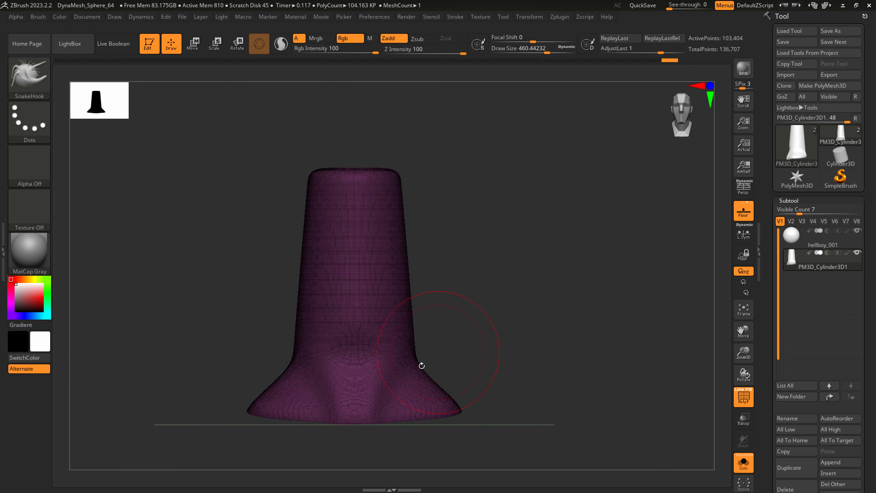
- View the cut base from the side and compare it with the Hellboy sketch in Clip Studio Paint, returning to ZBrush
{"action": "mouse_move", "coordinate": [419, 314]}
{"action": "left_mouse_down"}
{"action": "mouse_move", "coordinate": [379, 313]}
{"action": "mouse_move", "coordinate": [411, 327]}
{"action": "left_mouse_up"}
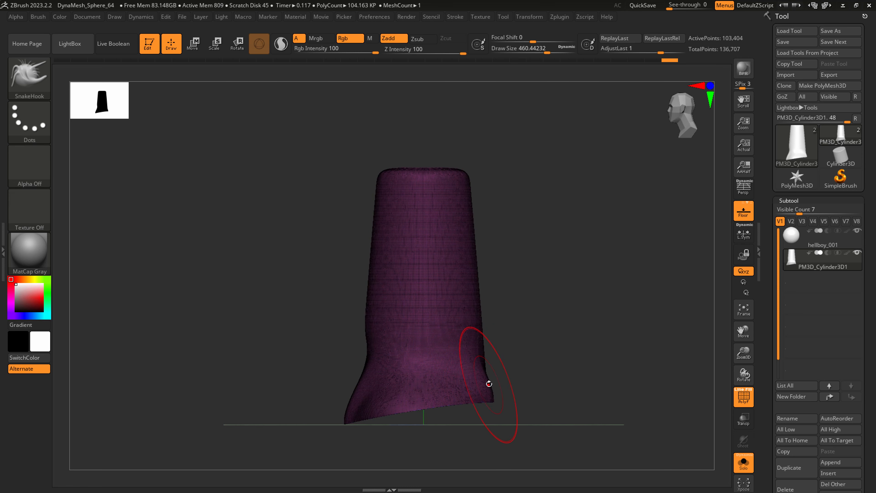
{"action": "key", "text": "alt+Tab"}
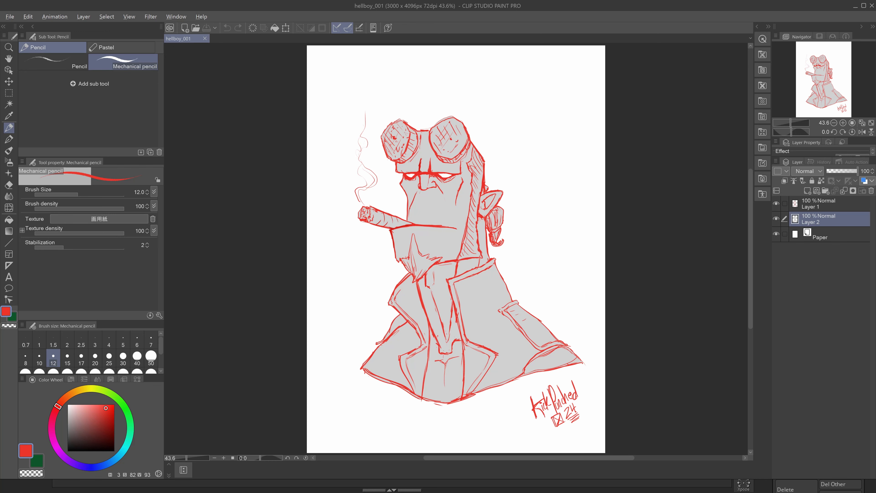
{"action": "key", "text": "alt+Tab"}
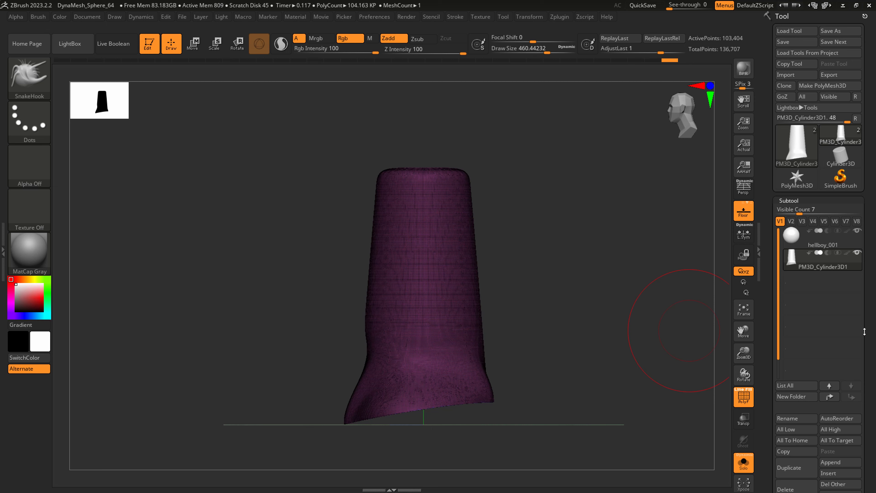
- Append a Cylinder3D as a new subtool and turn off Solo mode
{"action": "scroll", "coordinate": [865, 331], "scroll_direction": "down", "scroll_amount": 5}
{"action": "left_click", "coordinate": [834, 304]}
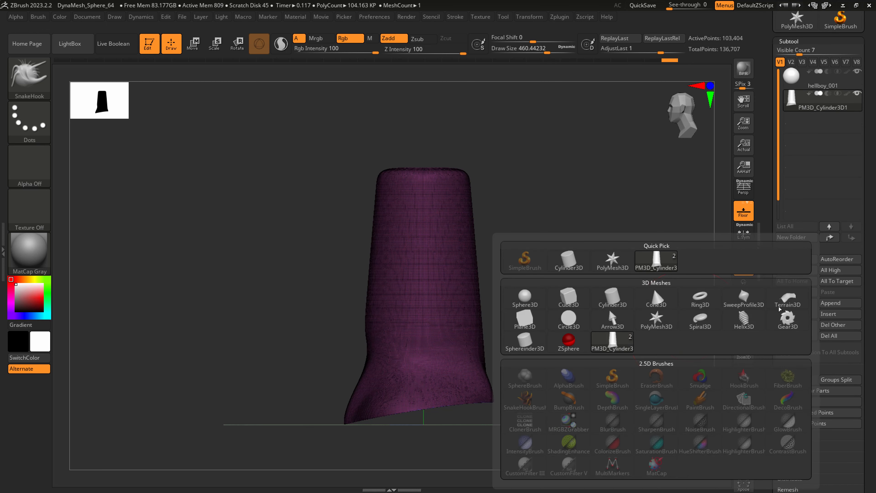
{"action": "left_click", "coordinate": [602, 299]}
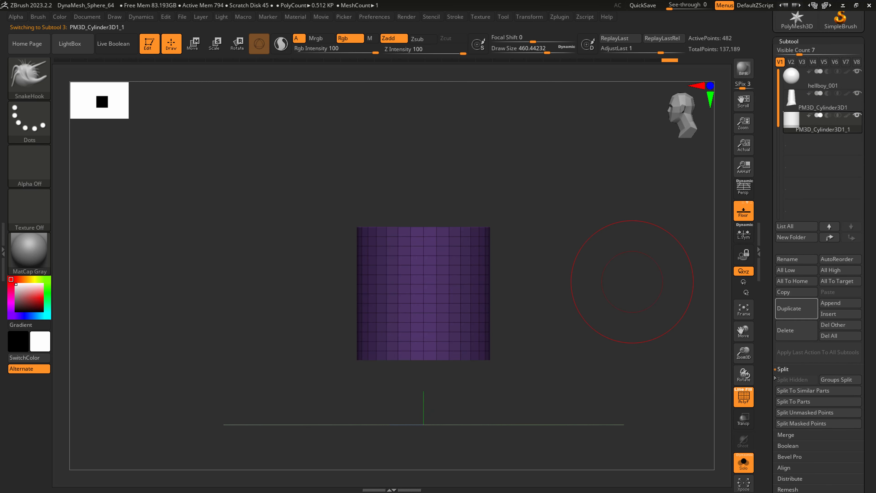
{"action": "left_click", "coordinate": [744, 465]}
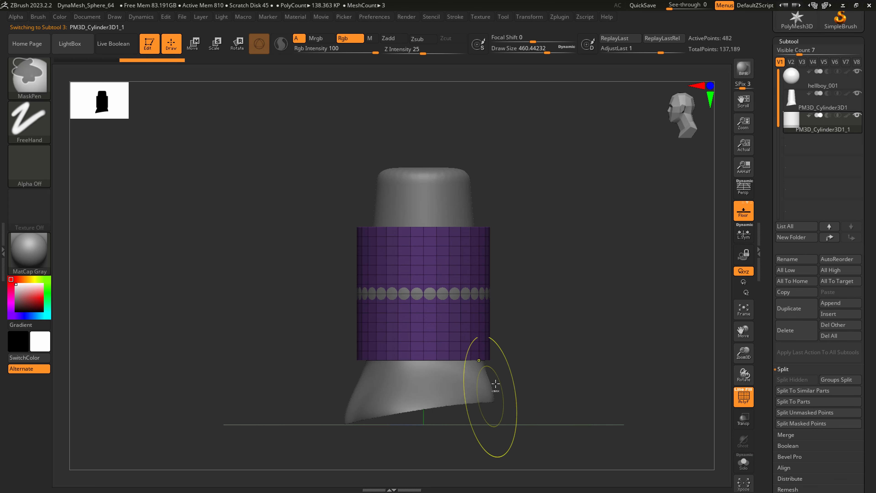
- Divide the appended cylinder five times to reach subdivision level 6
{"action": "key", "text": "ctrl+d"}
{"action": "key", "text": "ctrl+d"}
{"action": "key", "text": "ctrl+d"}
{"action": "key", "text": "ctrl+d"}
{"action": "key", "text": "ctrl+d"}
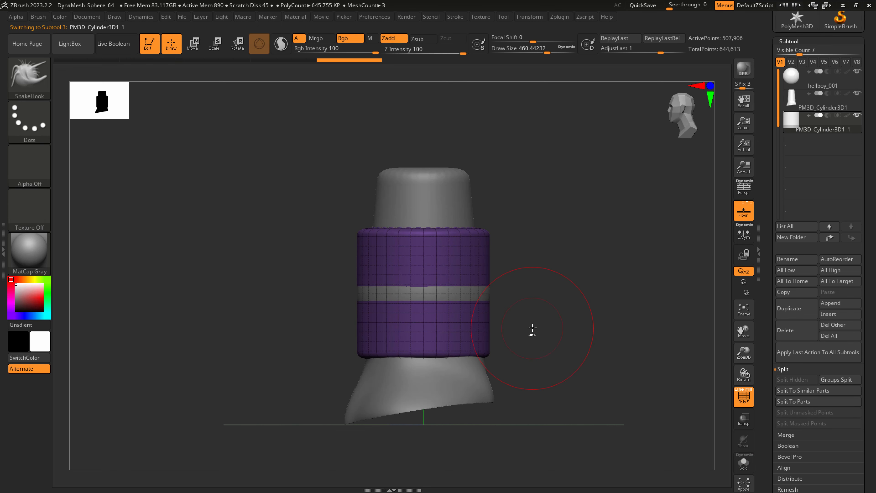
- Delete the appended cylinder's lower subdivision levels and convert it to DynaMesh at resolution 128
{"action": "left_click", "coordinate": [794, 39]}
{"action": "left_click", "coordinate": [791, 26]}
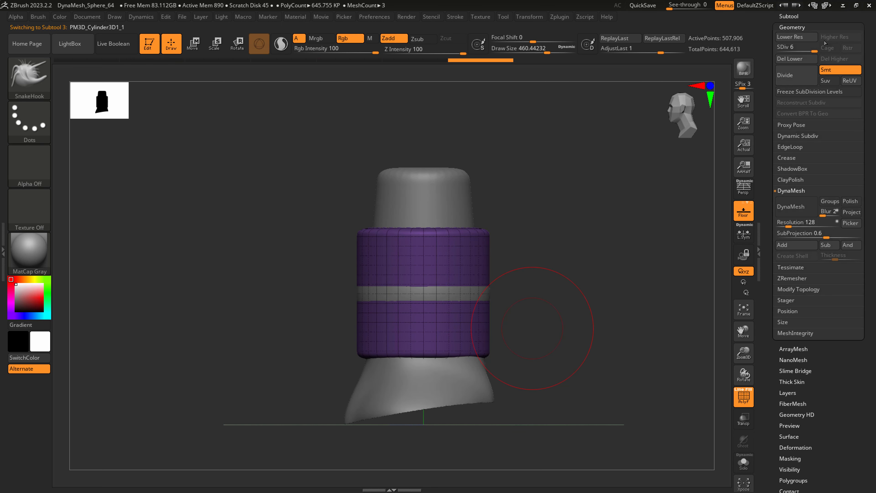
{"action": "left_click", "coordinate": [796, 59]}
{"action": "scroll", "coordinate": [801, 242], "scroll_direction": "up", "scroll_amount": 3}
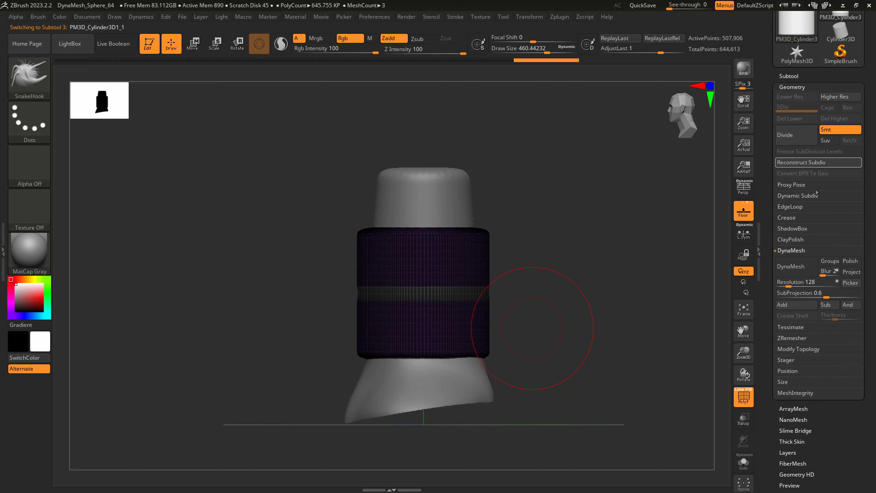
{"action": "left_click", "coordinate": [794, 267]}
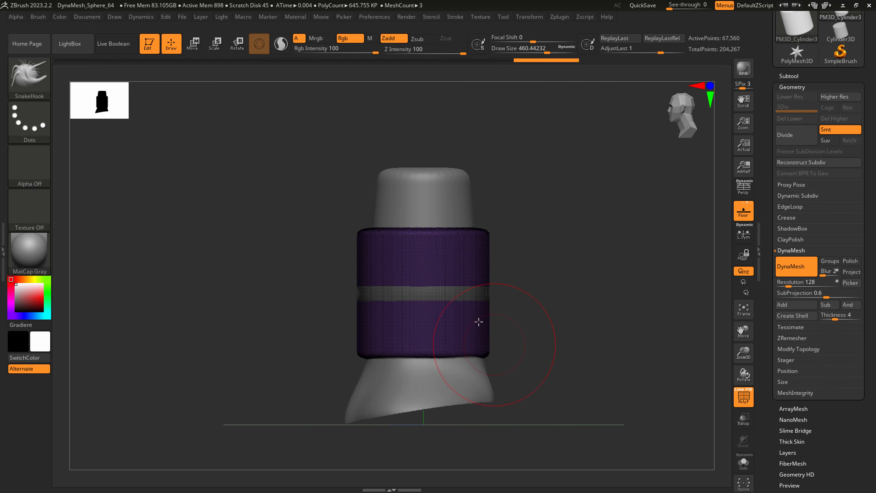
- Taper the DynaMesh cylinder along the Y axis with the Taper deformation so it is wider at its upper end
{"action": "scroll", "coordinate": [454, 280], "scroll_direction": "up", "scroll_amount": 5}
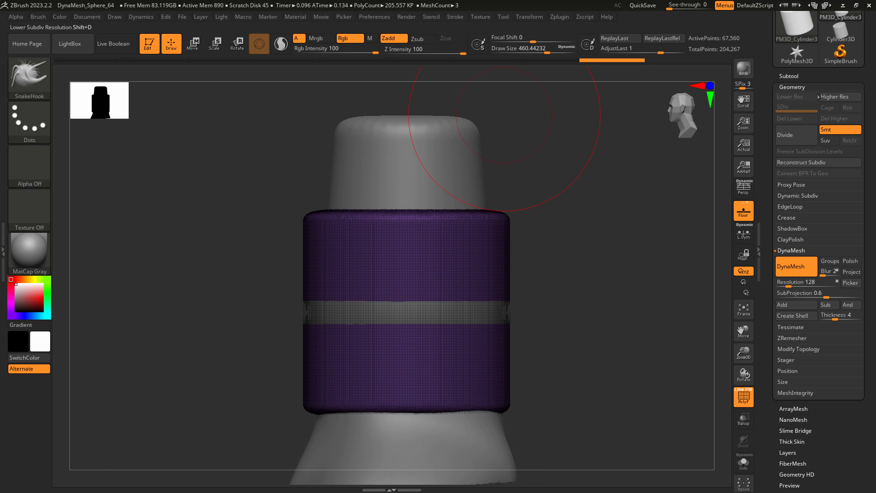
{"action": "left_click", "coordinate": [810, 89]}
{"action": "left_click", "coordinate": [798, 196]}
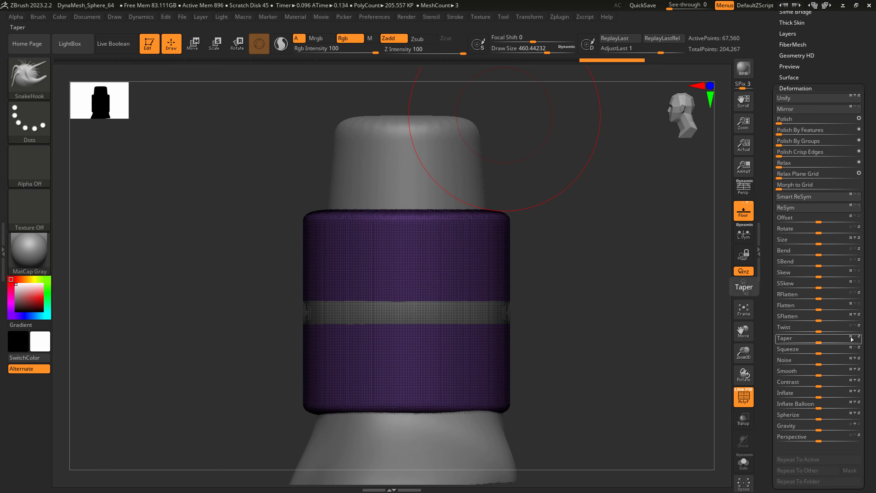
{"action": "left_click_drag", "start_coordinate": [819, 341], "coordinate": [814, 334]}
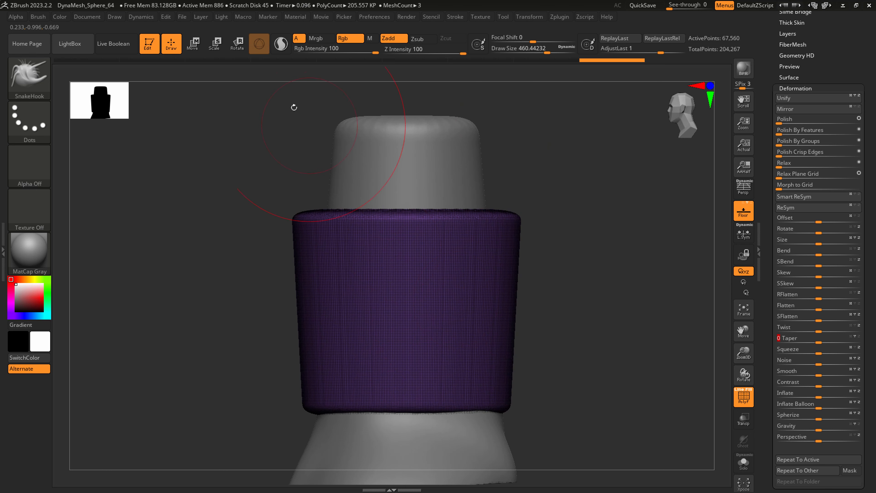
- Flatten the tapered cylinder vertically to about half its height and move it forward toward the face as a jaw block
{"action": "left_click", "coordinate": [214, 43]}
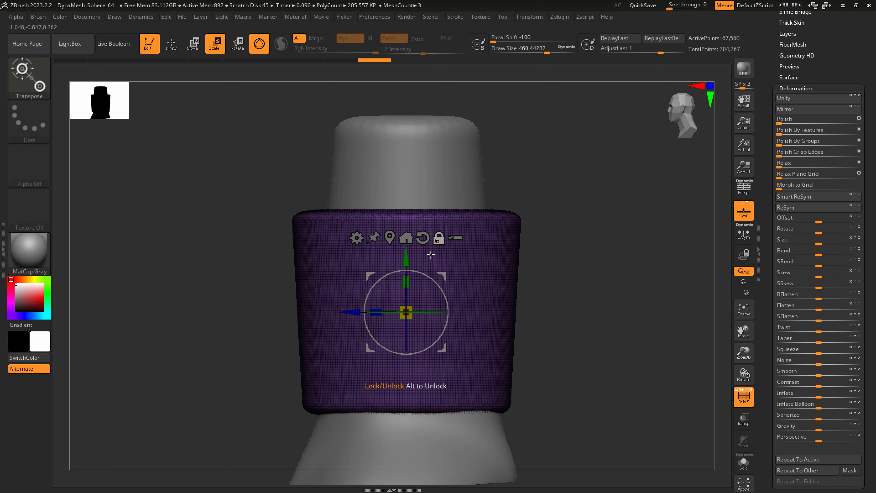
{"action": "left_click_drag", "start_coordinate": [407, 282], "coordinate": [410, 353]}
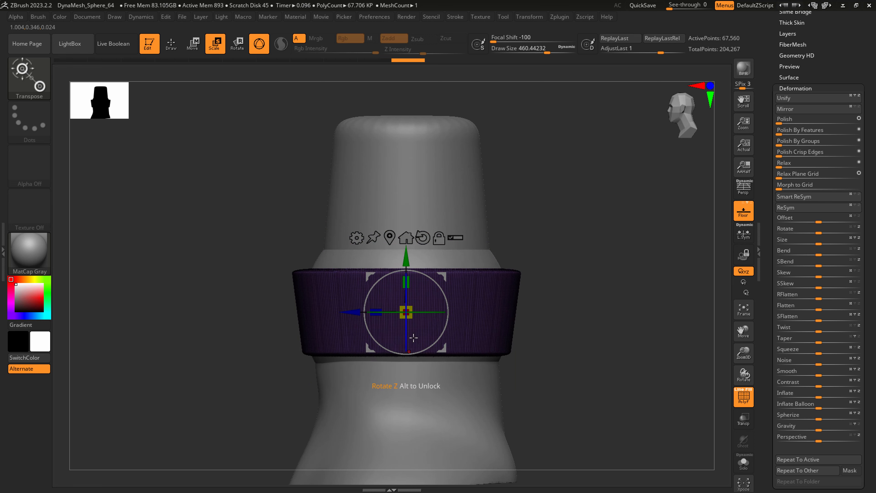
{"action": "left_click_drag", "start_coordinate": [442, 276], "coordinate": [410, 281]}
- Hide the hellboy_001 subtool and view the neck and jaw block from the front
{"action": "scroll", "coordinate": [805, 86], "scroll_direction": "up", "scroll_amount": 3}
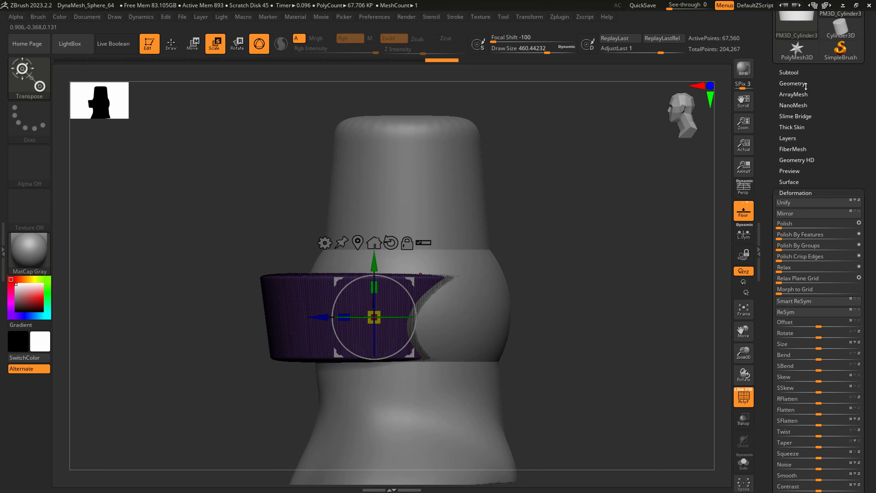
{"action": "left_click", "coordinate": [789, 72]}
{"action": "left_click", "coordinate": [857, 46]}
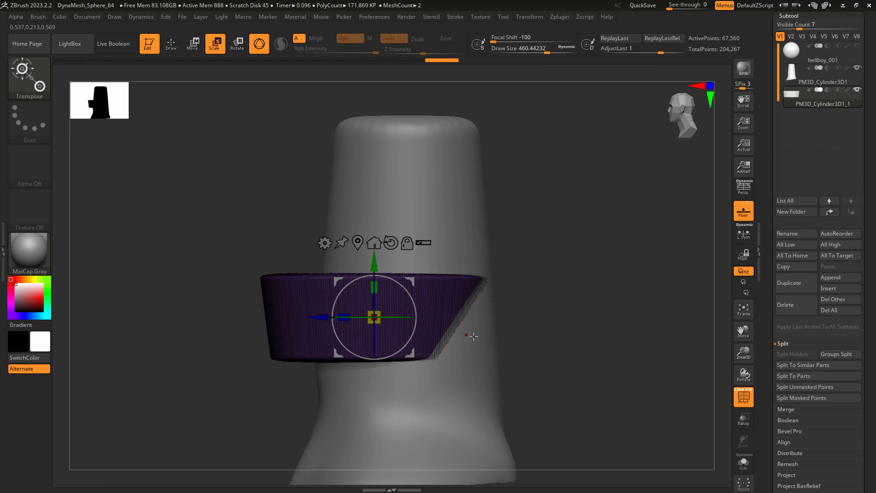
{"action": "right_click_drag", "start_coordinate": [474, 336], "coordinate": [494, 395]}
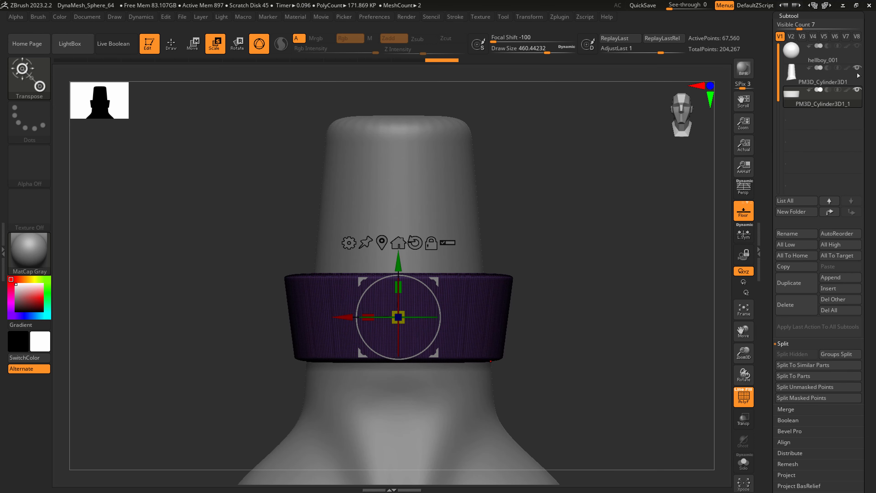
- Toggle all other subtools off and on from PM3D_Cylinder3D1_1, and show only PM3D_Cylinder3D1 alongside it
{"action": "mouse_move", "coordinate": [859, 91]}
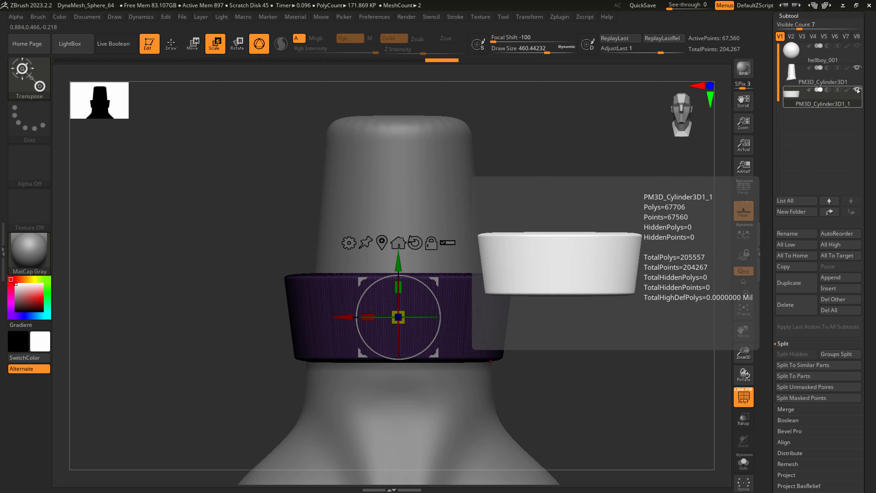
{"action": "left_click", "coordinate": [858, 90]}
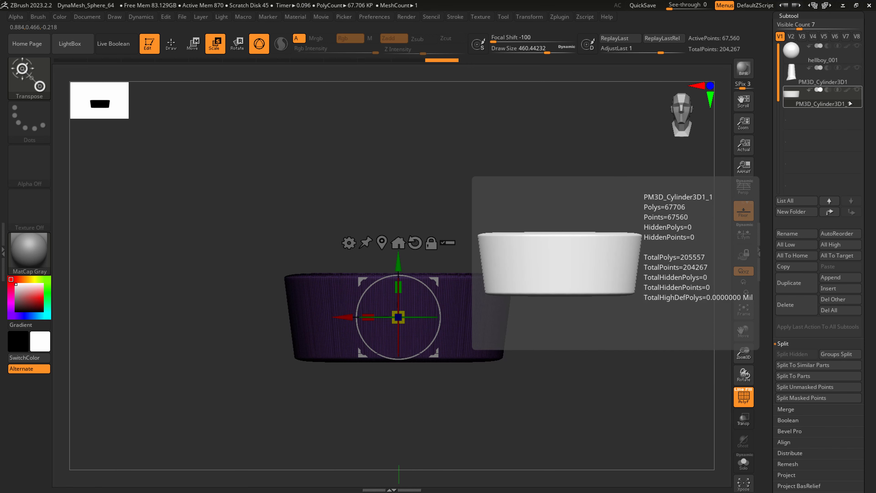
{"action": "left_click", "coordinate": [858, 90]}
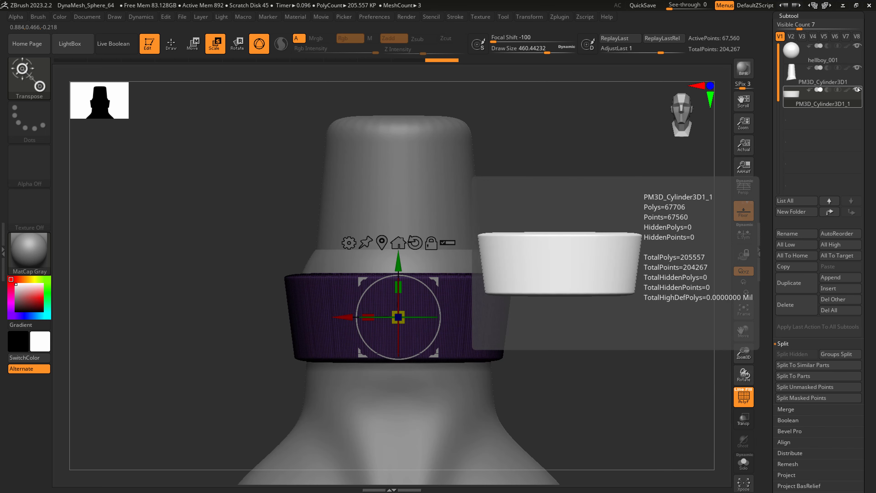
{"action": "left_click", "coordinate": [856, 90]}
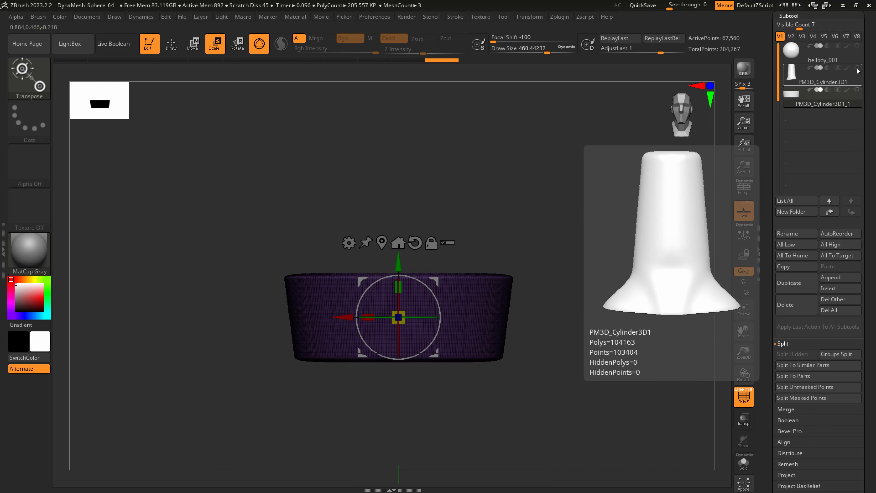
{"action": "left_click", "coordinate": [858, 70]}
- Return to Draw mode and pull one side of the jaw block back around the neck with SnakeHook
{"action": "left_click_drag", "start_coordinate": [510, 349], "coordinate": [467, 352]}
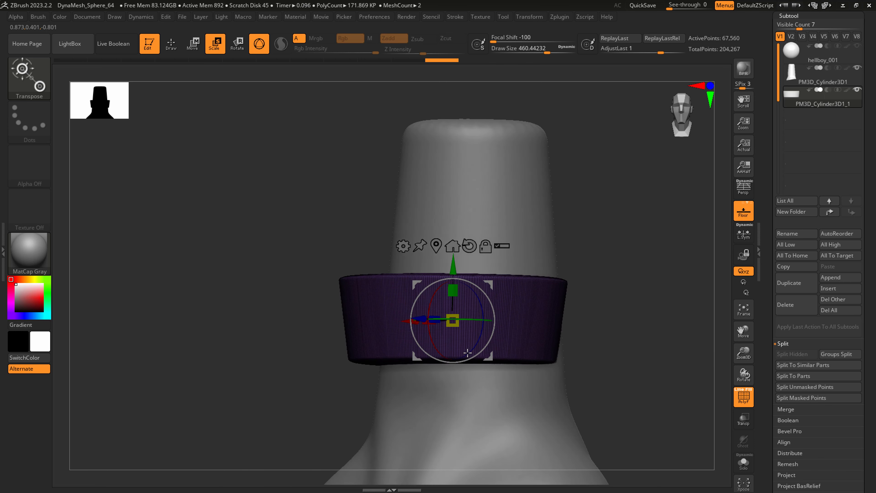
{"action": "right_click_drag", "start_coordinate": [448, 354], "coordinate": [392, 392]}
{"action": "left_click_drag", "start_coordinate": [431, 269], "coordinate": [446, 277]}
{"action": "right_click_drag", "start_coordinate": [520, 294], "coordinate": [483, 267]}
{"action": "left_click_drag", "start_coordinate": [530, 299], "coordinate": [527, 300]}
{"action": "mouse_move", "coordinate": [528, 300]}
{"action": "right_mouse_down"}
{"action": "mouse_move", "coordinate": [562, 305]}
{"action": "mouse_move", "coordinate": [492, 312]}
{"action": "mouse_move", "coordinate": [500, 388]}
{"action": "right_mouse_up"}
{"action": "key", "text": "q"}
{"action": "mouse_move", "coordinate": [476, 321]}
{"action": "right_mouse_down"}
{"action": "mouse_move", "coordinate": [489, 316]}
{"action": "mouse_move", "coordinate": [483, 307]}
{"action": "right_mouse_up"}
{"action": "mouse_move", "coordinate": [464, 308]}
{"action": "left_mouse_down"}
{"action": "mouse_move", "coordinate": [475, 314]}
{"action": "mouse_move", "coordinate": [464, 334]}
{"action": "left_mouse_up"}
{"action": "key", "text": "s"}
{"action": "left_click", "coordinate": [469, 336]}
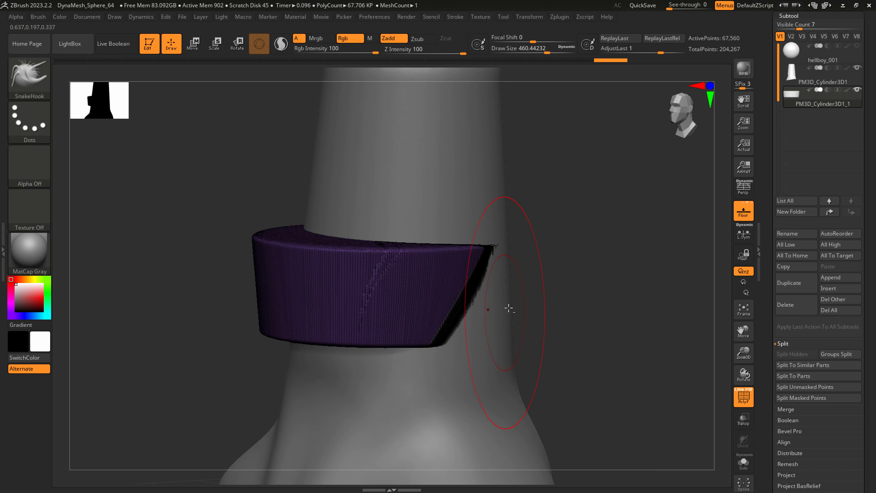
- Compare with the Hellboy sketch in Clip Studio Paint and pull the jaw block's rear side outward with SnakeHook at draw size about 386
{"action": "key", "text": "alt+Tab"}
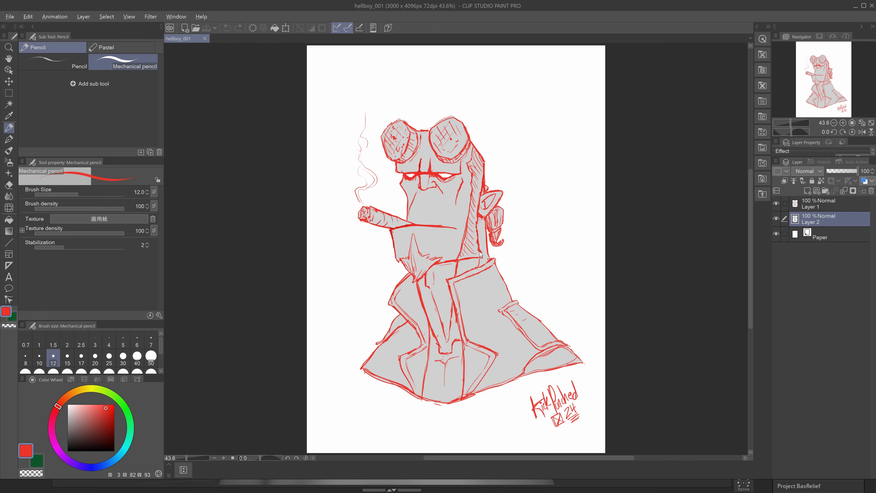
{"action": "key", "text": "alt+Tab"}
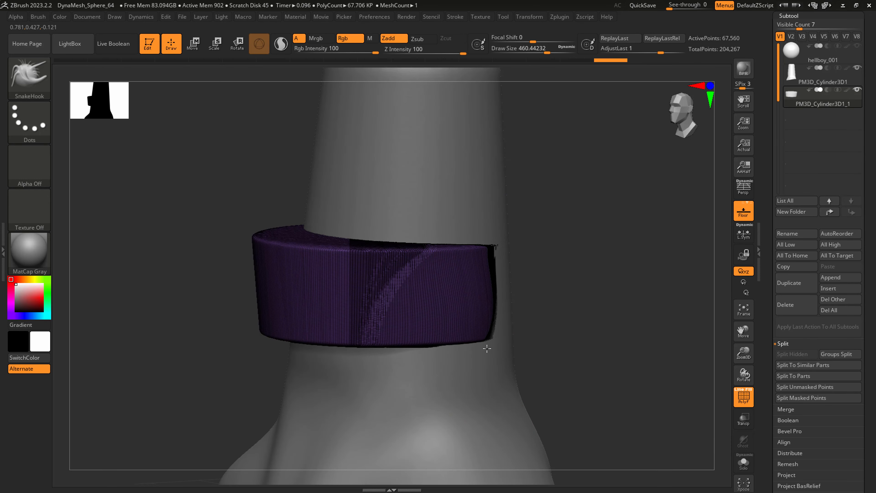
{"action": "left_click_drag", "start_coordinate": [487, 349], "coordinate": [486, 348]}
{"action": "right_click_drag", "start_coordinate": [514, 345], "coordinate": [485, 336]}
{"action": "key", "text": "s"}
{"action": "left_click_drag", "start_coordinate": [490, 332], "coordinate": [498, 331]}
{"action": "left_click_drag", "start_coordinate": [484, 326], "coordinate": [498, 327]}
{"action": "right_click_drag", "start_coordinate": [512, 328], "coordinate": [555, 328]}
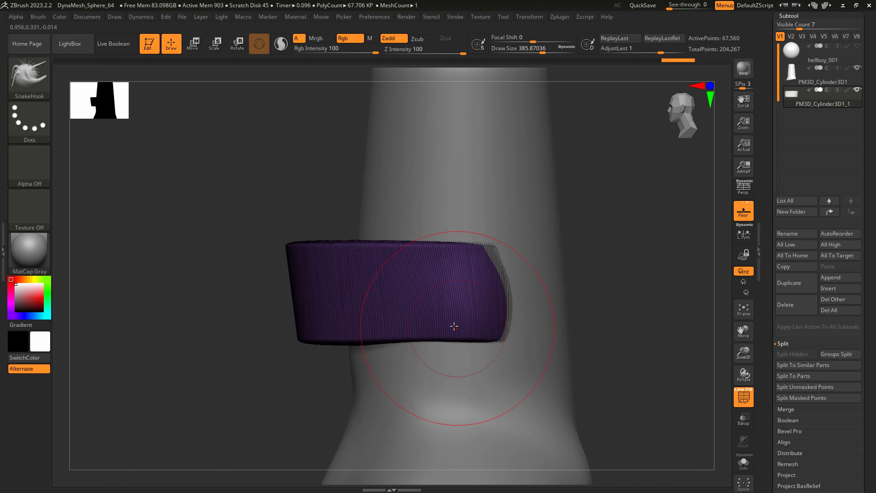
{"action": "left_click_drag", "start_coordinate": [428, 320], "coordinate": [389, 318]}
{"action": "left_click_drag", "start_coordinate": [507, 352], "coordinate": [512, 334]}
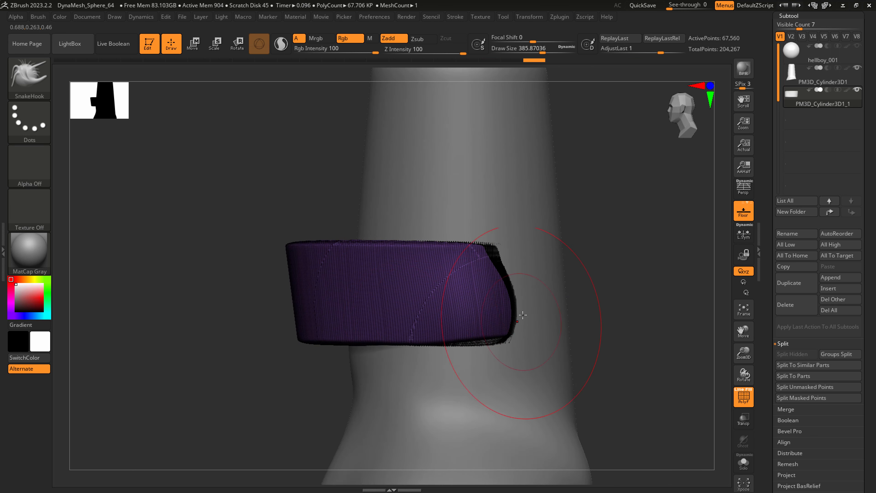
- Refine the rear edge and side of the jaw block with SnakeHook at draw size about 299
{"action": "left_click_drag", "start_coordinate": [536, 274], "coordinate": [509, 280]}
{"action": "key", "text": "s"}
{"action": "left_click_drag", "start_coordinate": [542, 285], "coordinate": [537, 285]}
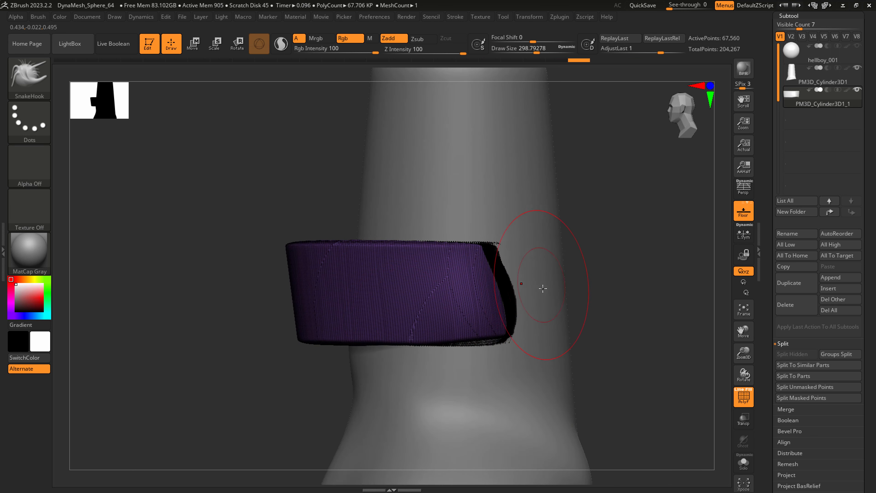
{"action": "mouse_move", "coordinate": [543, 288]}
{"action": "right_mouse_down"}
{"action": "mouse_move", "coordinate": [518, 293]}
{"action": "mouse_move", "coordinate": [563, 303]}
{"action": "right_mouse_up"}
{"action": "left_click_drag", "start_coordinate": [547, 296], "coordinate": [533, 296]}
{"action": "right_click_drag", "start_coordinate": [533, 296], "coordinate": [512, 263]}
{"action": "left_click_drag", "start_coordinate": [517, 285], "coordinate": [522, 285]}
{"action": "left_click_drag", "start_coordinate": [516, 299], "coordinate": [522, 300]}
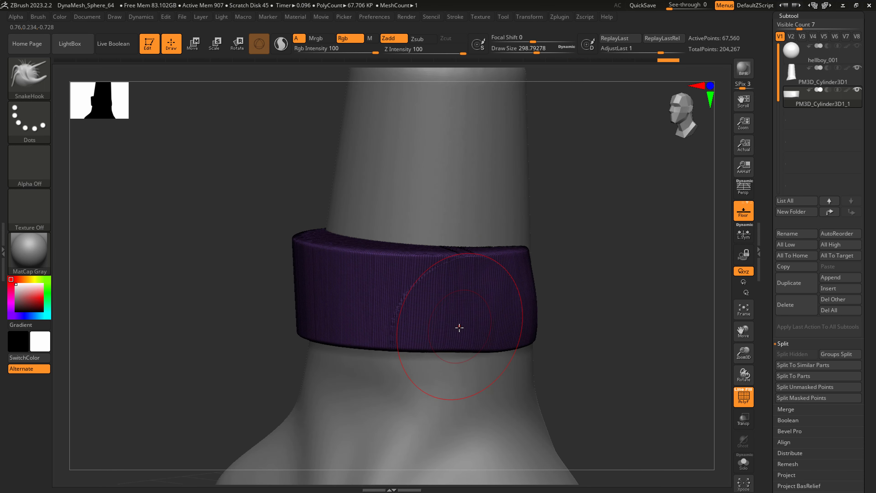
{"action": "right_click_drag", "start_coordinate": [460, 327], "coordinate": [503, 326]}
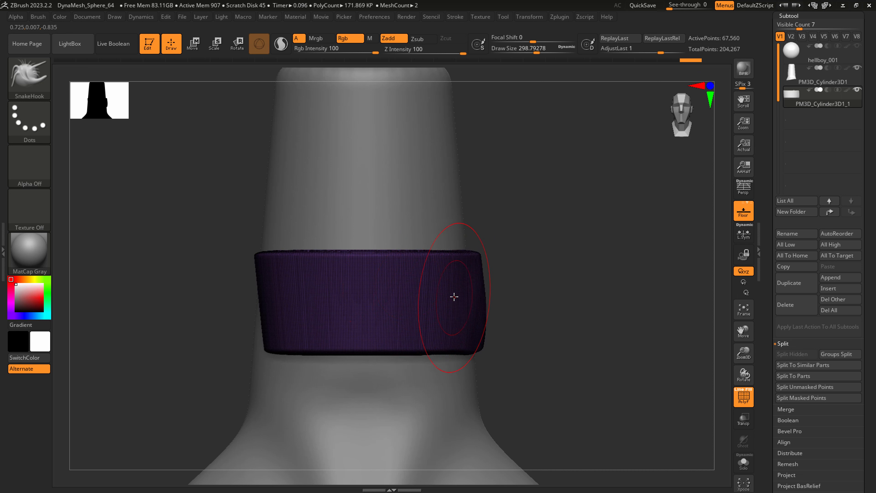
- Try Mirror And Weld across X on the jaw block and undo it
{"action": "left_click", "coordinate": [789, 16]}
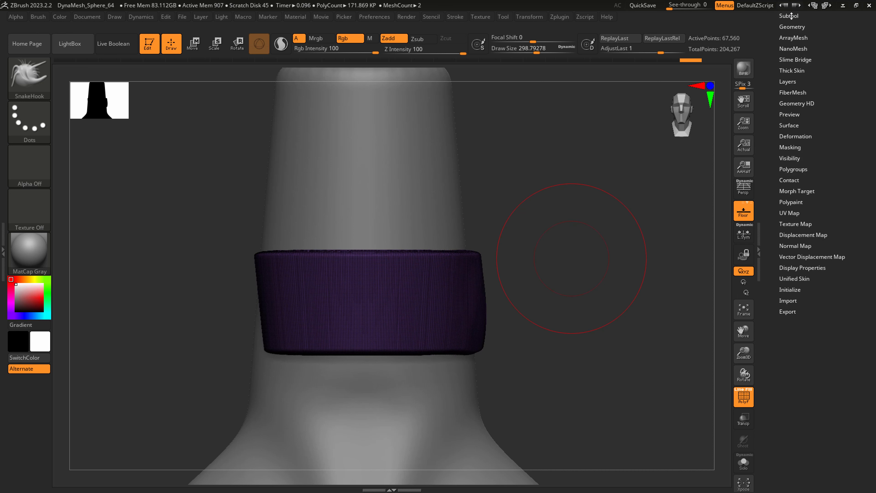
{"action": "left_click", "coordinate": [793, 27]}
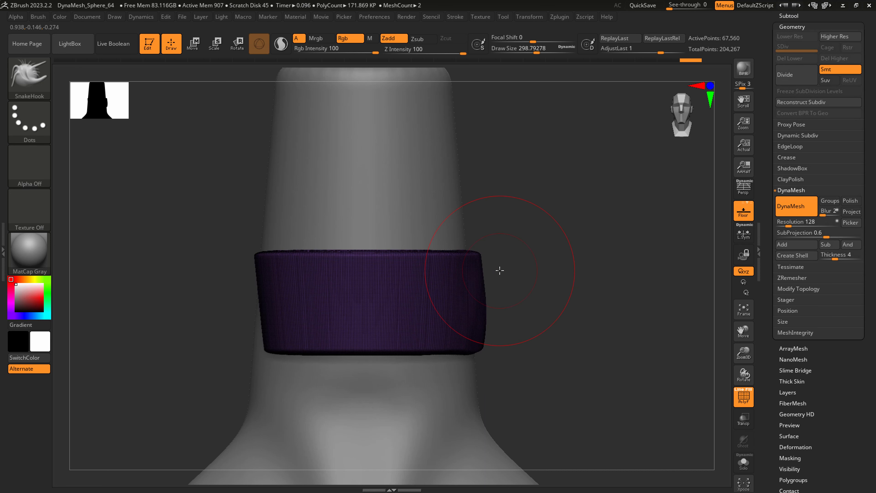
{"action": "left_click", "coordinate": [798, 289]}
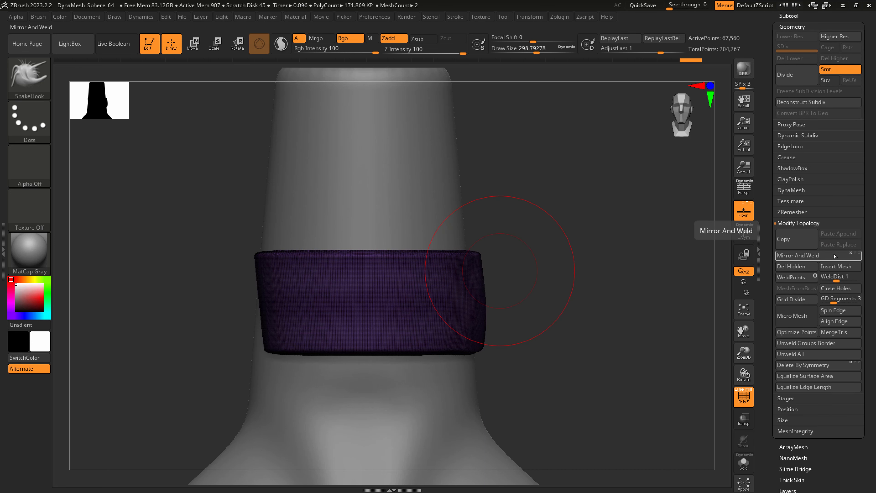
{"action": "left_click", "coordinate": [821, 257]}
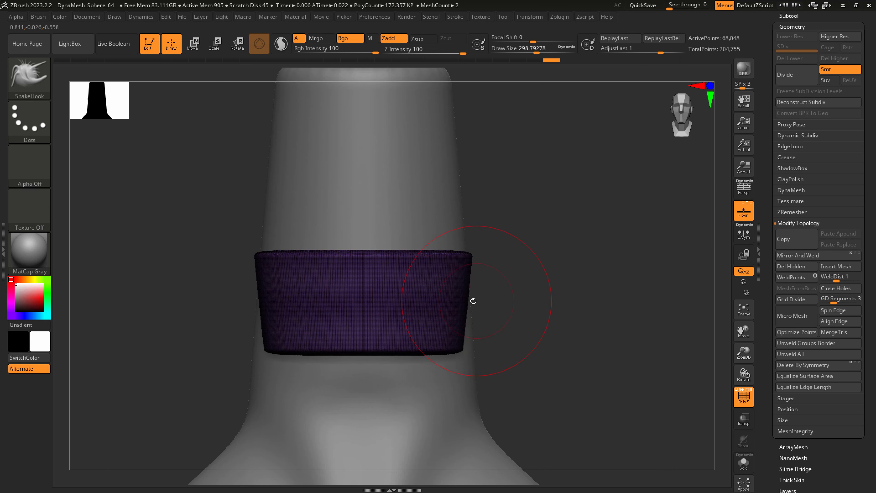
{"action": "key", "text": "ctrl+z"}
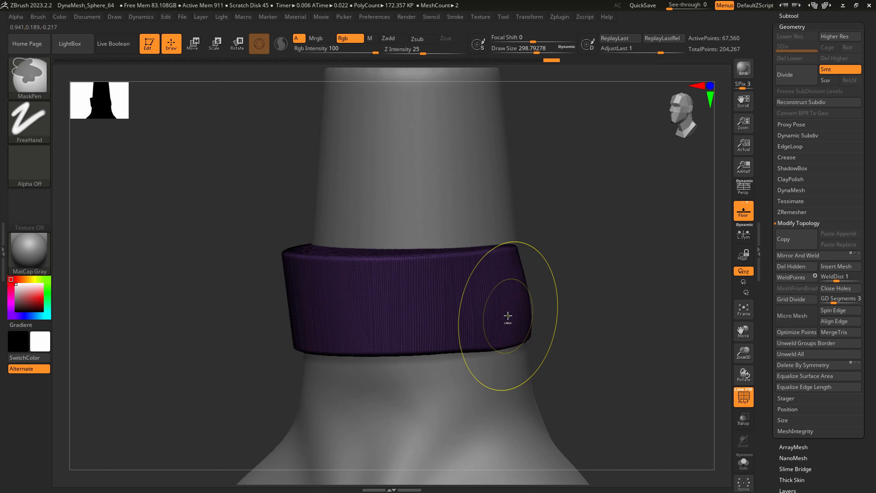
{"action": "key", "text": "ctrl+z"}
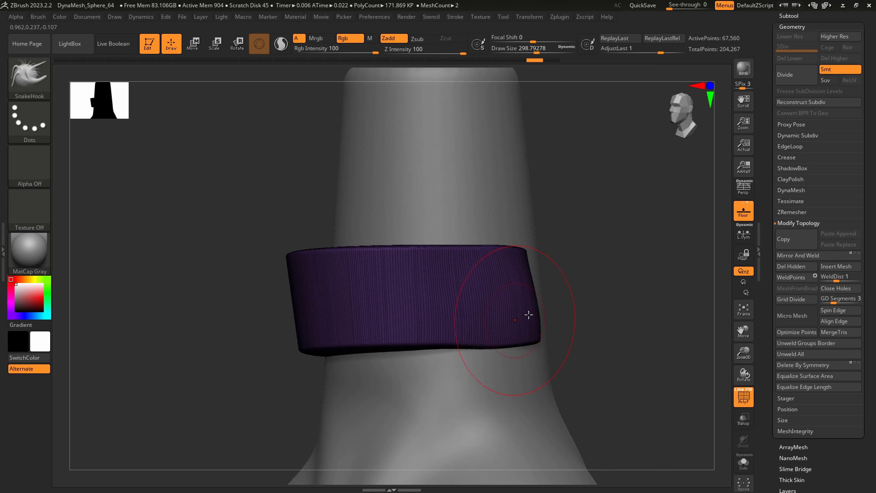
{"action": "right_click_drag", "start_coordinate": [521, 316], "coordinate": [539, 322], "text": "shift"}
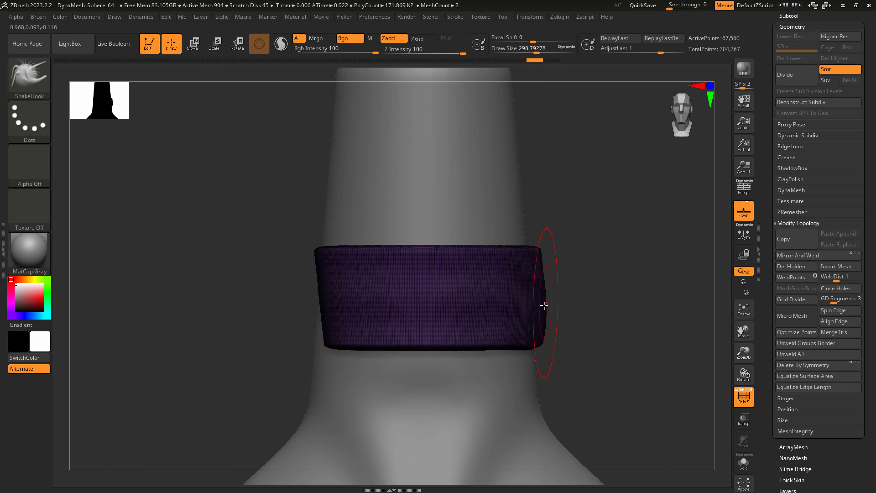
- Flip the jaw block with the Mirror deformation and apply Mirror And Weld so both sides share the sculpted shape
{"action": "left_click", "coordinate": [793, 27]}
{"action": "left_click", "coordinate": [797, 135]}
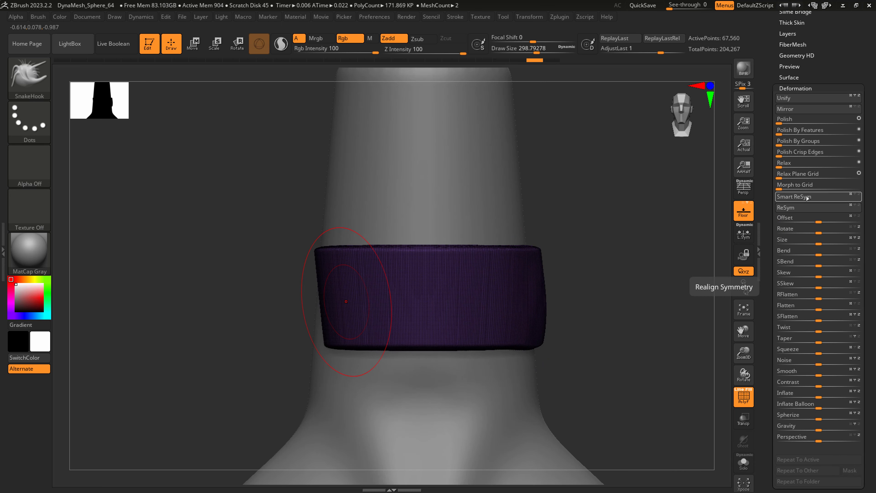
{"action": "left_click", "coordinate": [829, 112]}
{"action": "left_click_drag", "start_coordinate": [831, 64], "coordinate": [831, 138]}
{"action": "left_click", "coordinate": [795, 51]}
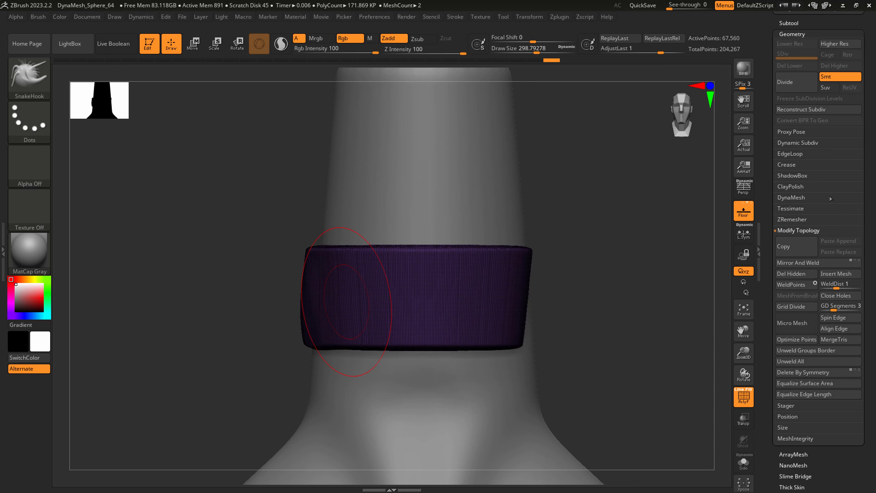
{"action": "left_click", "coordinate": [820, 265]}
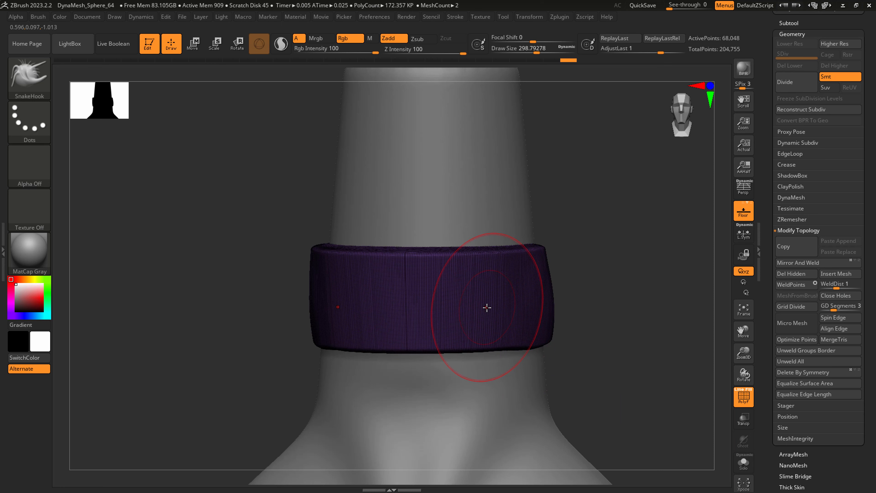
{"action": "right_click_drag", "start_coordinate": [513, 322], "coordinate": [525, 322]}
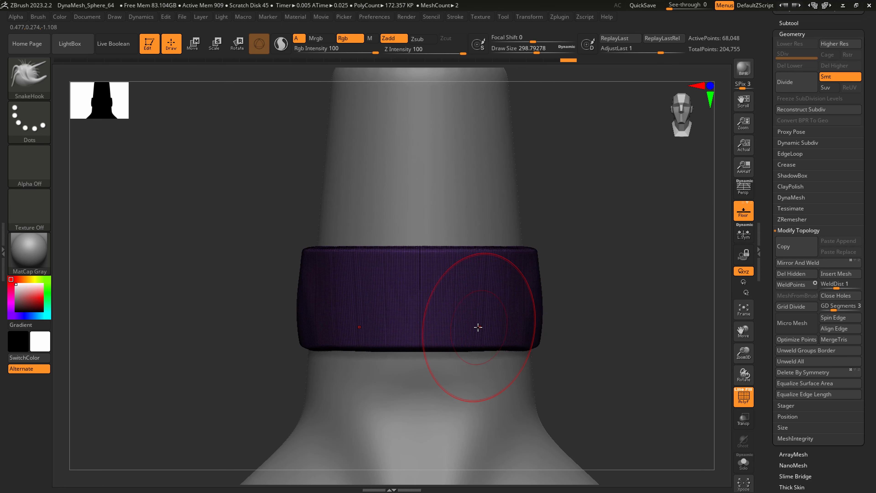
- Push the jaw block's front surface back toward the head in side view with SnakeHook at draw size 1000
{"action": "key", "text": "s"}
{"action": "left_click_drag", "start_coordinate": [463, 327], "coordinate": [472, 326]}
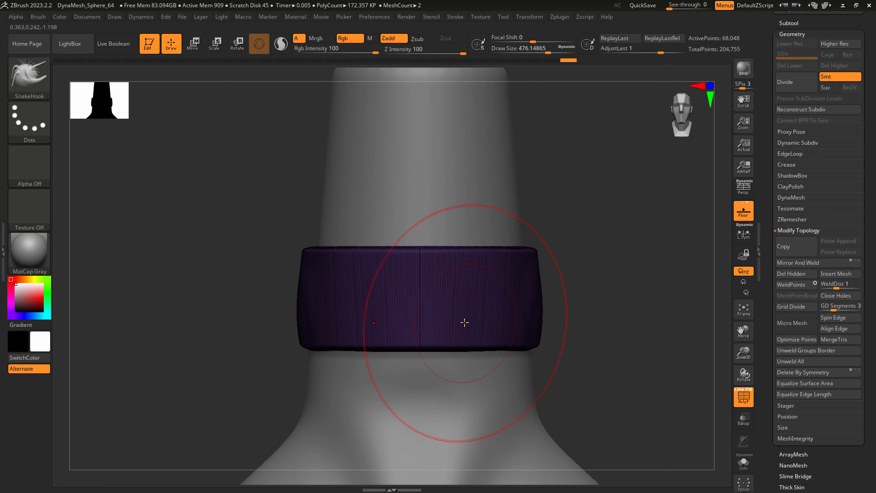
{"action": "right_click_drag", "start_coordinate": [485, 320], "coordinate": [477, 337]}
{"action": "left_click_drag", "start_coordinate": [492, 347], "coordinate": [473, 338]}
{"action": "key", "text": "s"}
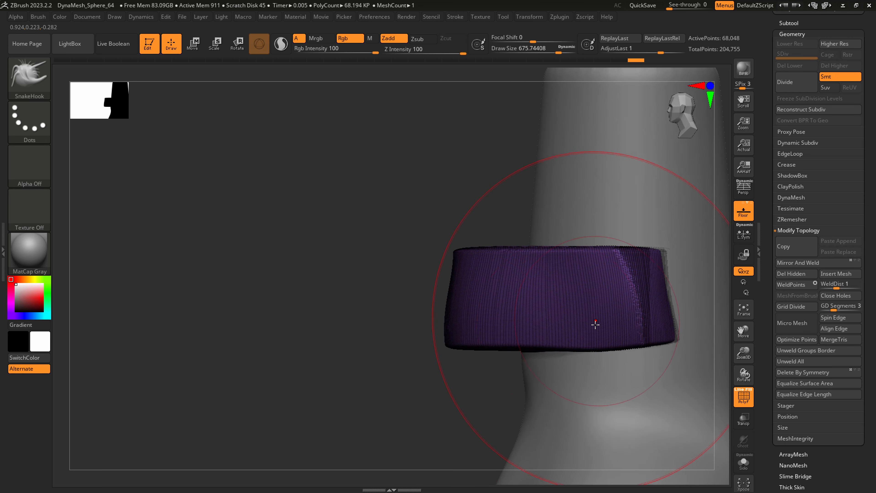
{"action": "right_click_drag", "start_coordinate": [595, 324], "coordinate": [557, 303]}
{"action": "key", "text": "s"}
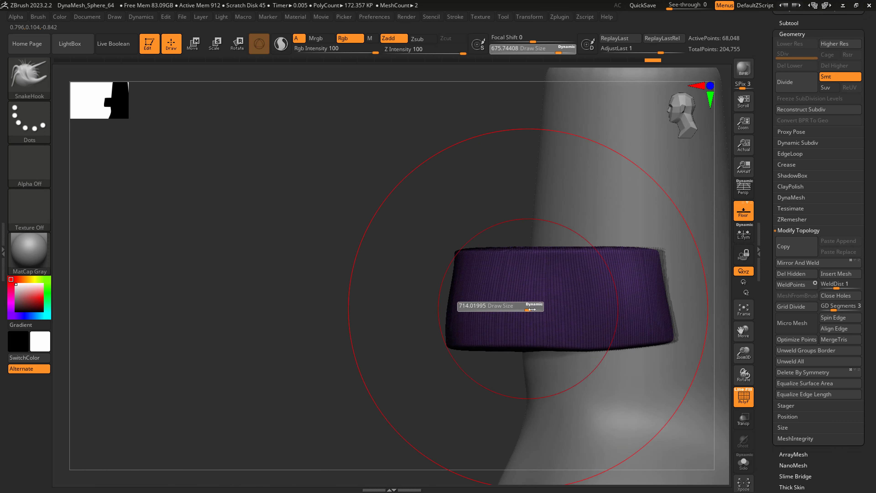
{"action": "left_click_drag", "start_coordinate": [529, 308], "coordinate": [544, 307]}
{"action": "mouse_move", "coordinate": [454, 287]}
{"action": "left_mouse_down"}
{"action": "mouse_move", "coordinate": [492, 288]}
{"action": "mouse_move", "coordinate": [484, 288]}
{"action": "left_mouse_up"}
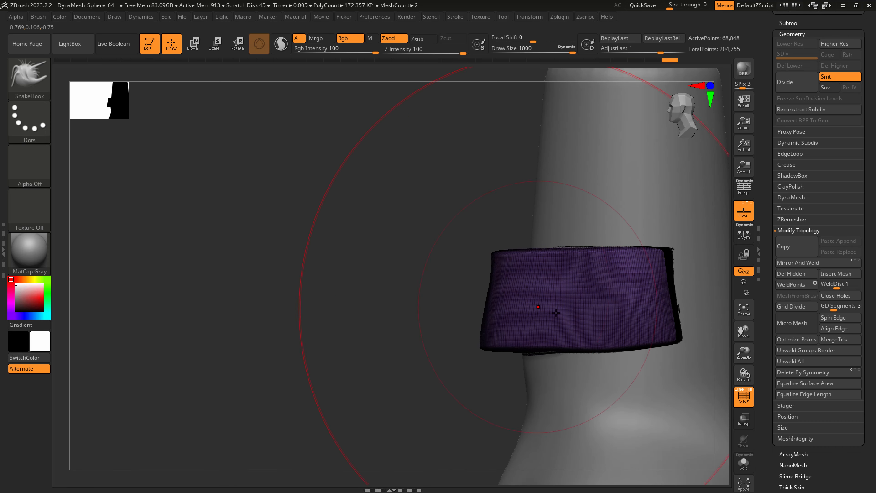
- Refine the sides of the jaw block from the front view with SnakeHook at draw size about 468
{"action": "right_click_drag", "start_coordinate": [555, 313], "coordinate": [583, 321], "text": "ctrl"}
{"action": "key", "text": "s"}
{"action": "left_click_drag", "start_coordinate": [580, 308], "coordinate": [556, 307]}
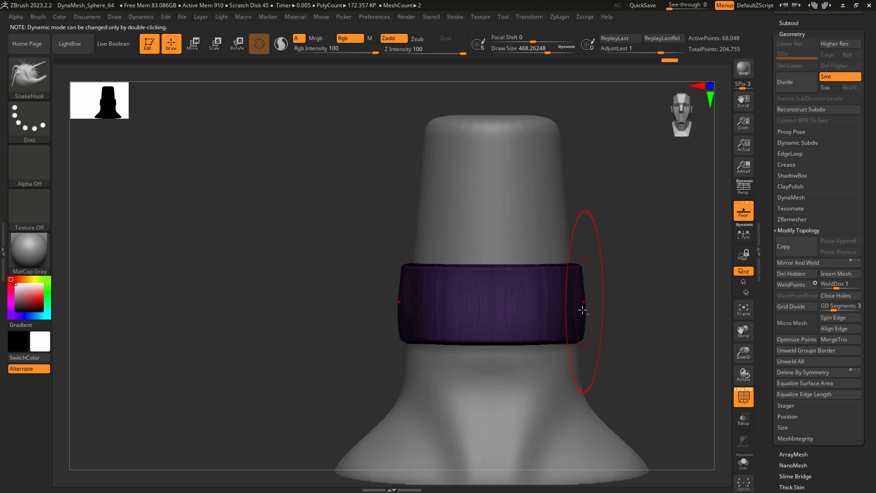
{"action": "right_click_drag", "start_coordinate": [582, 308], "coordinate": [589, 302], "text": "ctrl"}
{"action": "key", "text": "s"}
{"action": "mouse_move", "coordinate": [589, 302]}
{"action": "left_mouse_down"}
{"action": "mouse_move", "coordinate": [575, 303]}
{"action": "mouse_move", "coordinate": [586, 304]}
{"action": "left_mouse_up"}
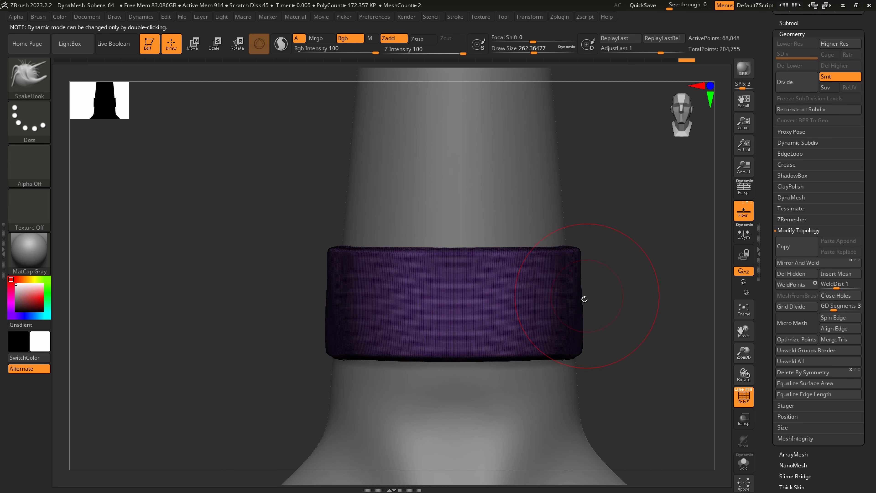
- Raise the jaw block's lower rear edge with SnakeHook at draw size about 525
{"action": "right_click_drag", "start_coordinate": [584, 299], "coordinate": [590, 305]}
{"action": "left_click_drag", "start_coordinate": [570, 361], "coordinate": [570, 362]}
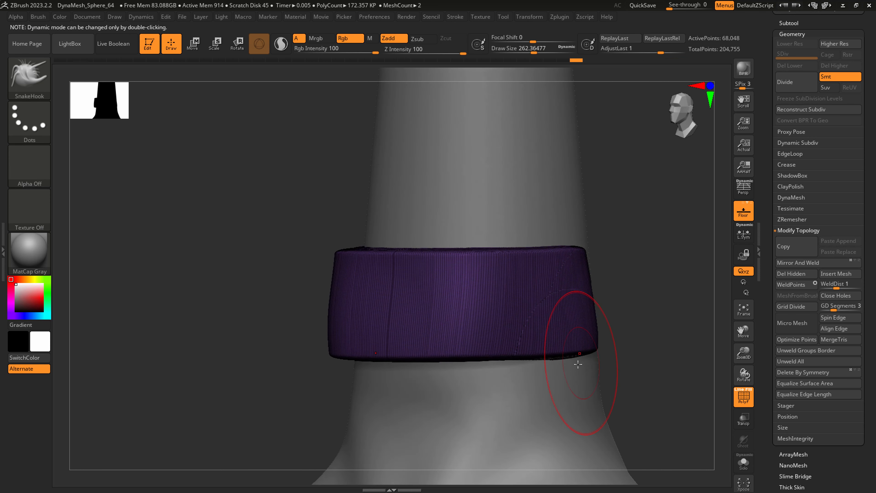
{"action": "right_click_drag", "start_coordinate": [577, 362], "coordinate": [560, 362]}
{"action": "key", "text": "s"}
{"action": "left_click_drag", "start_coordinate": [566, 364], "coordinate": [612, 354]}
- Switch the clipping brush from KnifeCurve to ClipCurve with the jaw block in side view
{"action": "right_click_drag", "start_coordinate": [610, 349], "coordinate": [470, 334], "text": "alt"}
{"action": "left_click", "coordinate": [35, 74], "text": "ctrl+shift"}
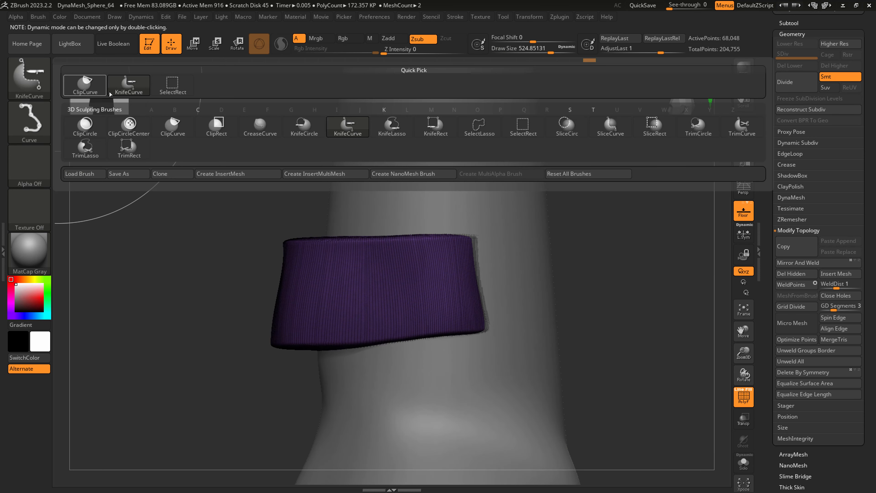
{"action": "left_click", "coordinate": [193, 136]}
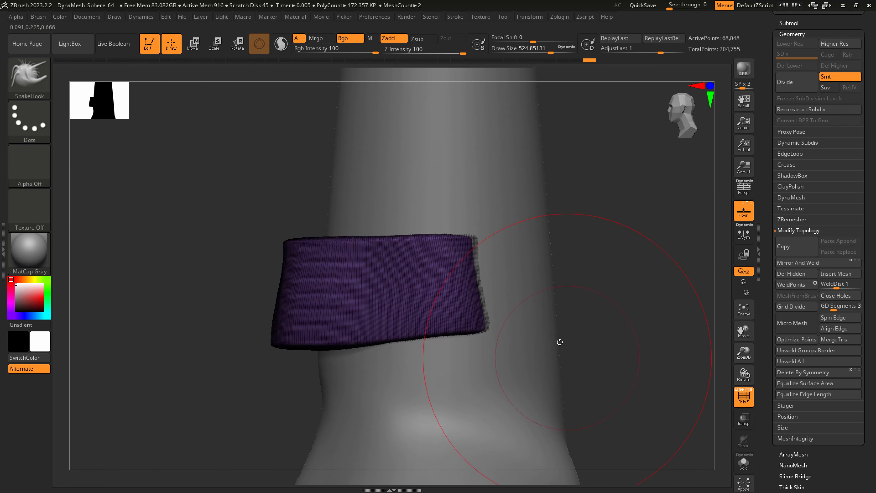
- Try clipping the jaw block's rear edge along a slanted ClipCurve line and undo the cuts
{"action": "left_click_drag", "start_coordinate": [463, 207], "coordinate": [479, 361], "text": "ctrl+shift"}
{"action": "key", "text": "ctrl+z"}
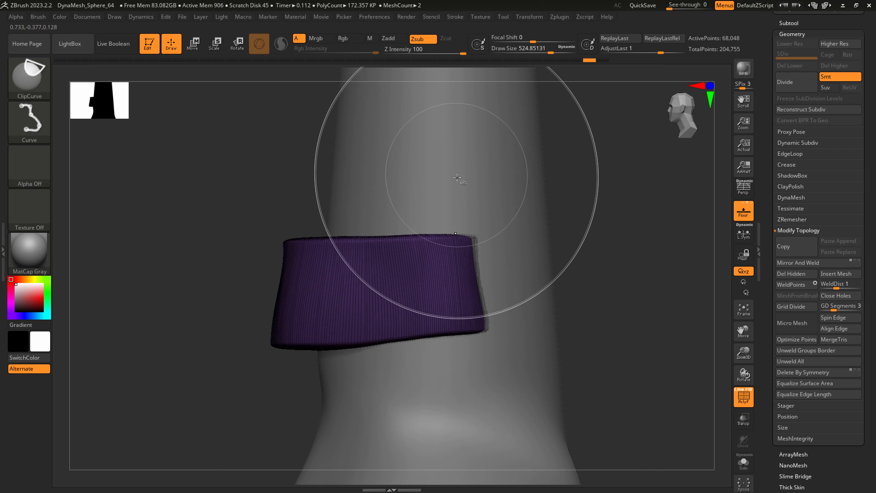
{"action": "left_click_drag", "start_coordinate": [456, 166], "coordinate": [483, 376], "text": "ctrl+shift"}
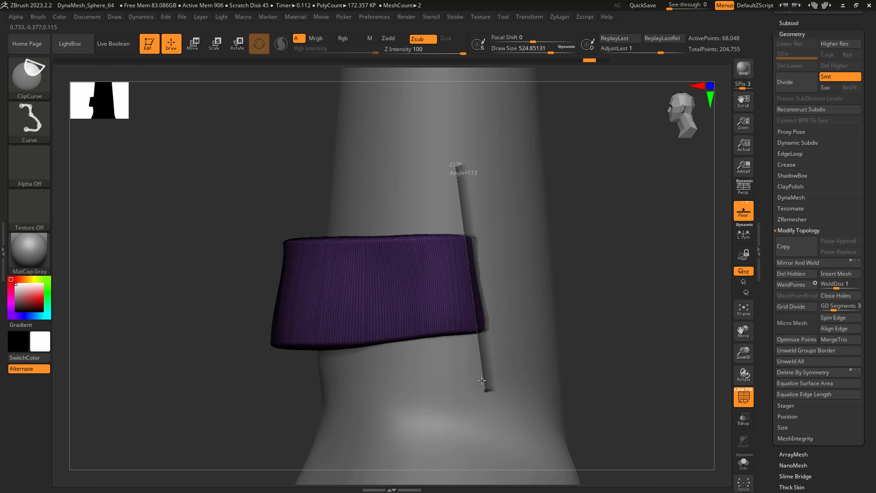
{"action": "left_click_drag", "start_coordinate": [482, 381], "coordinate": [483, 382], "text": "ctrl+shift"}
{"action": "key", "text": "ctrl+z"}
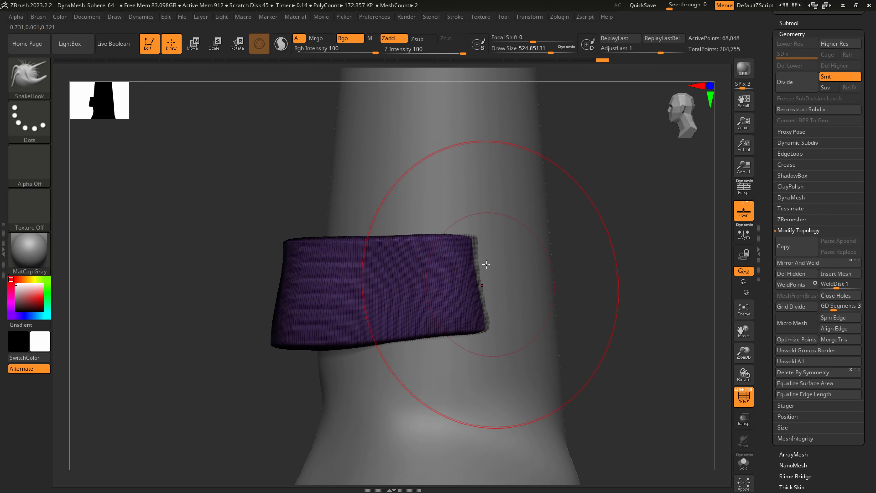
- Clip off the jaw block's rear edge with a ClipCurve line at angle 173 and rebuild its DynaMesh
{"action": "left_click_drag", "start_coordinate": [447, 138], "coordinate": [473, 371], "text": "ctrl+shift"}
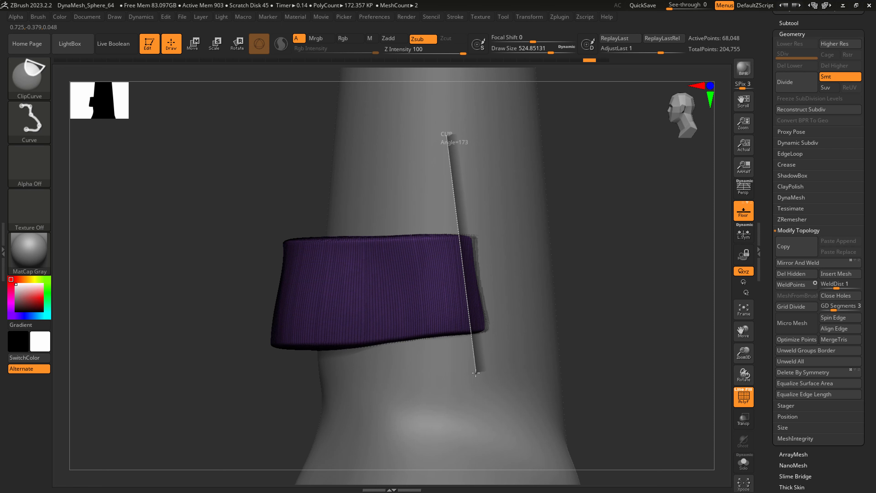
{"action": "left_click_drag", "start_coordinate": [479, 384], "coordinate": [479, 384], "text": "ctrl+shift"}
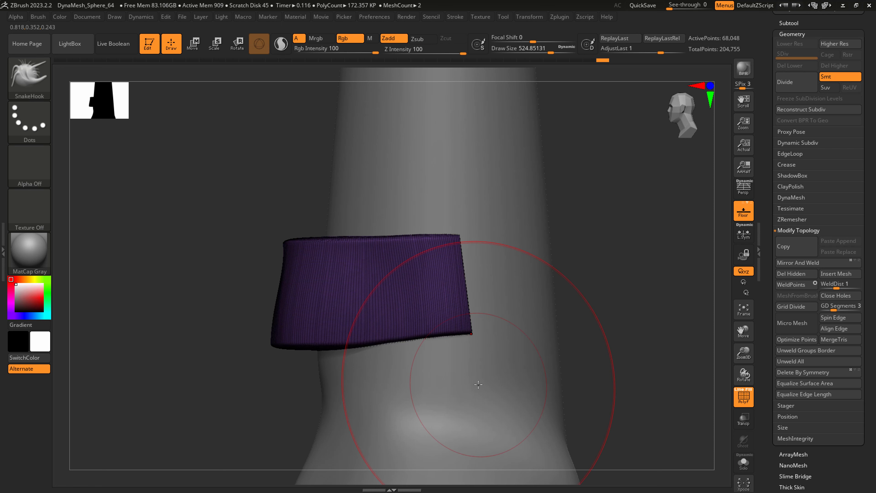
{"action": "right_click_drag", "start_coordinate": [510, 382], "coordinate": [495, 404]}
{"action": "left_click_drag", "start_coordinate": [663, 363], "coordinate": [675, 356], "text": "ctrl"}
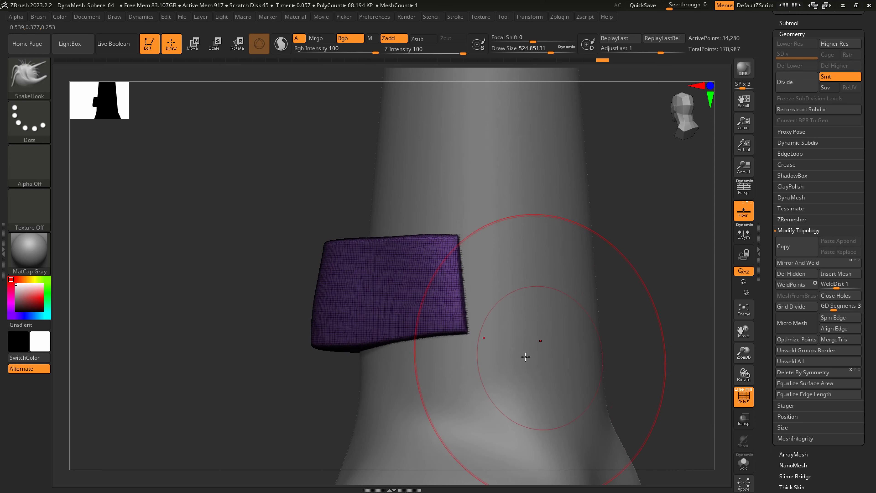
- Flatten the jaw block's top edge in side view with a nearly horizontal ClipCurve cut
{"action": "mouse_move", "coordinate": [481, 340]}
{"action": "right_mouse_down"}
{"action": "mouse_move", "coordinate": [505, 356]}
{"action": "mouse_move", "coordinate": [493, 353]}
{"action": "right_mouse_up"}
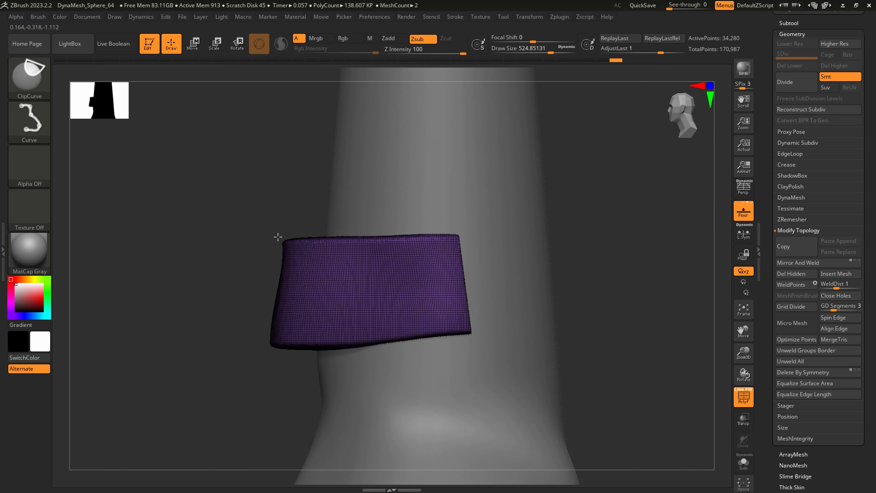
{"action": "left_click_drag", "start_coordinate": [273, 238], "coordinate": [498, 236], "text": "ctrl+shift"}
{"action": "right_click_drag", "start_coordinate": [499, 310], "coordinate": [469, 315], "text": "ctrl"}
{"action": "right_click_drag", "start_coordinate": [469, 315], "coordinate": [461, 312]}
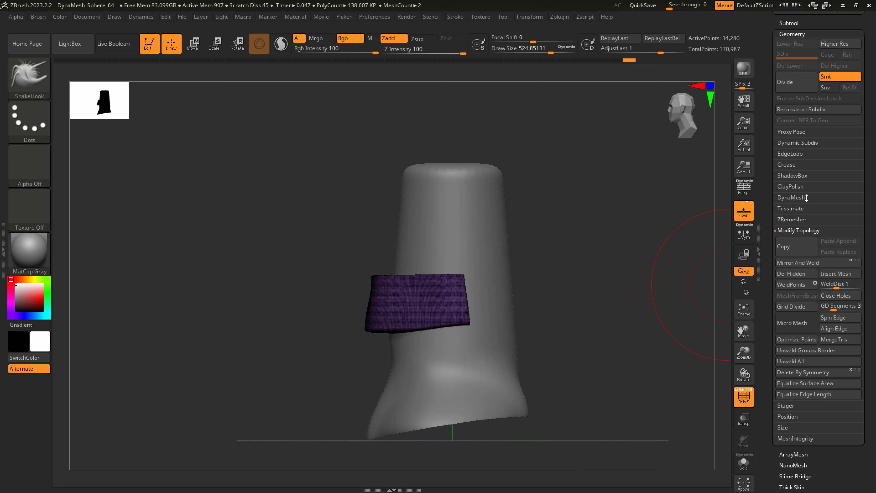
- Set the jaw block's DynaMesh resolution to 256 and remesh it
{"action": "left_click", "coordinate": [792, 197]}
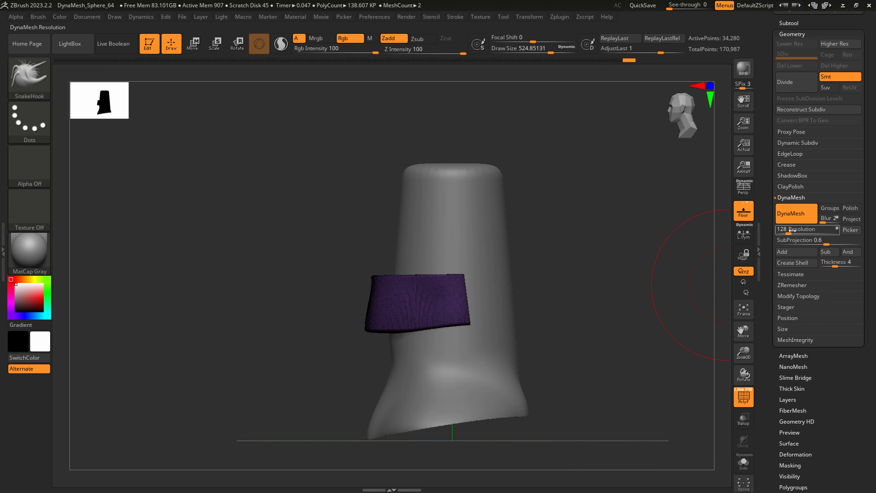
{"action": "left_click_drag", "start_coordinate": [789, 230], "coordinate": [790, 230]}
{"action": "left_click_drag", "start_coordinate": [569, 359], "coordinate": [628, 298], "text": "ctrl"}
{"action": "key", "text": "f"}
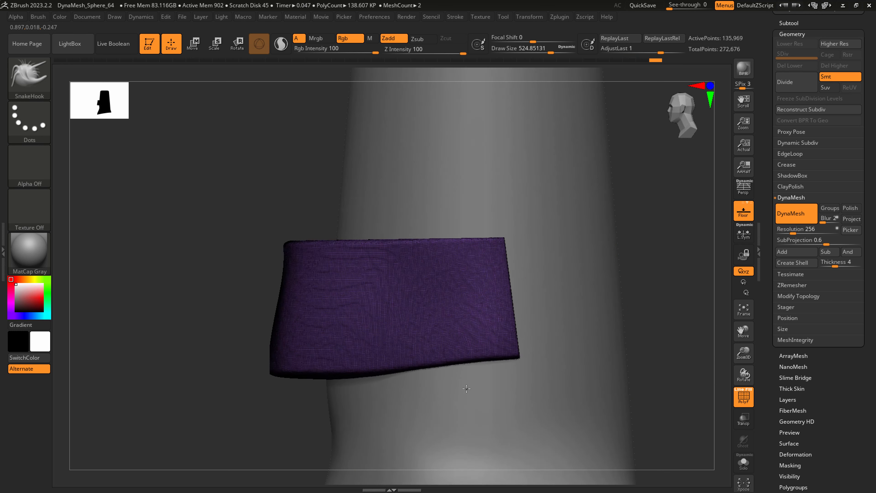
- Turn off the polyframe display and examine the jaw block's clipped top edge at an angle
{"action": "key", "text": "shift"}
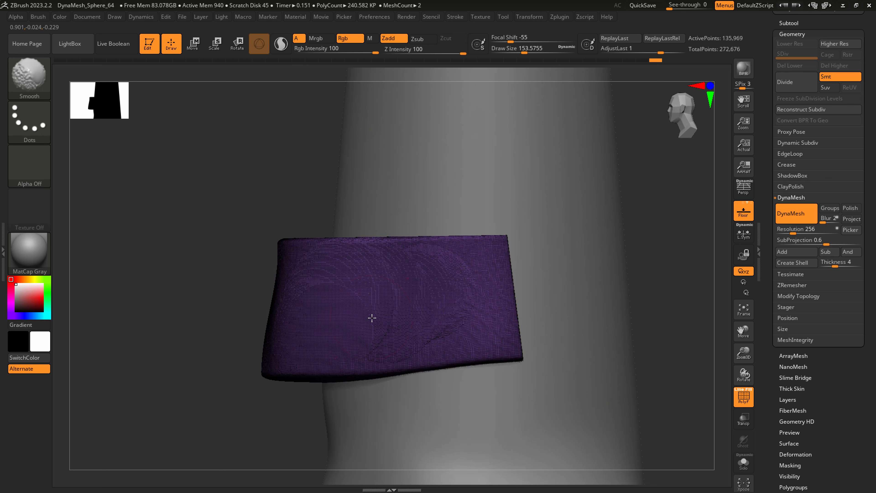
{"action": "mouse_move", "coordinate": [448, 318]}
{"action": "right_mouse_down"}
{"action": "mouse_move", "coordinate": [464, 321]}
{"action": "mouse_move", "coordinate": [462, 307]}
{"action": "right_mouse_up"}
{"action": "key", "text": "shift+f"}
{"action": "right_click_drag", "start_coordinate": [451, 275], "coordinate": [499, 331]}
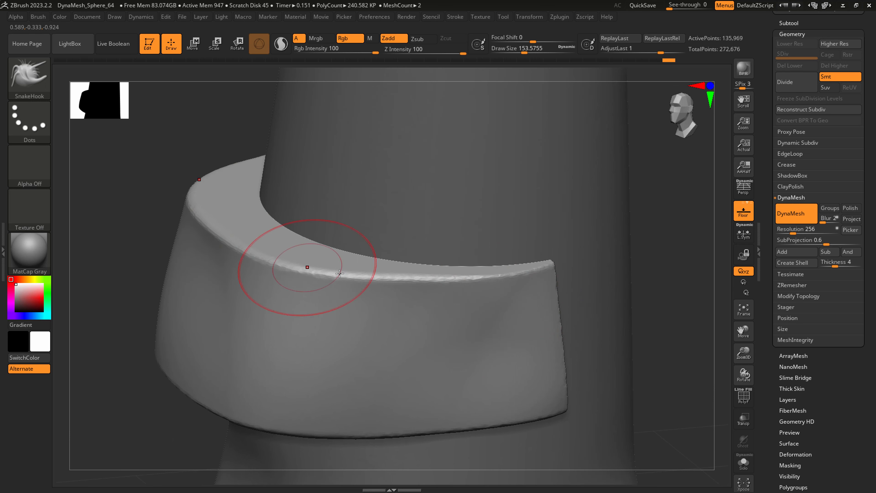
- Enable Polish for DynaMesh and re-mesh the band around the tapered body at resolution 256
{"action": "right_click_drag", "start_coordinate": [495, 337], "coordinate": [483, 307]}
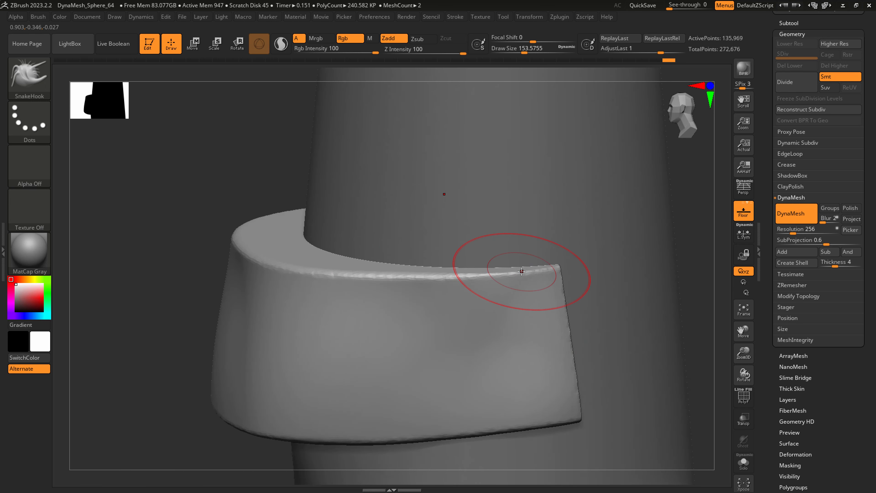
{"action": "left_click", "coordinate": [851, 208]}
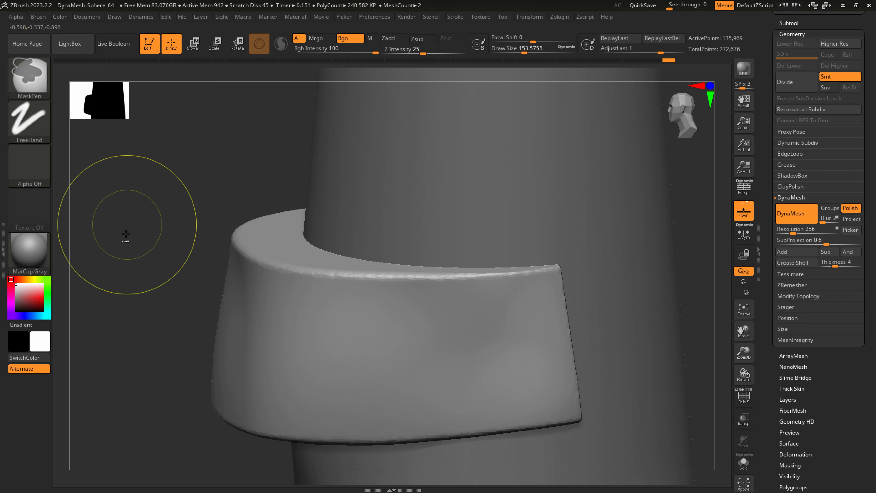
{"action": "left_click_drag", "start_coordinate": [126, 239], "coordinate": [205, 144], "text": "ctrl"}
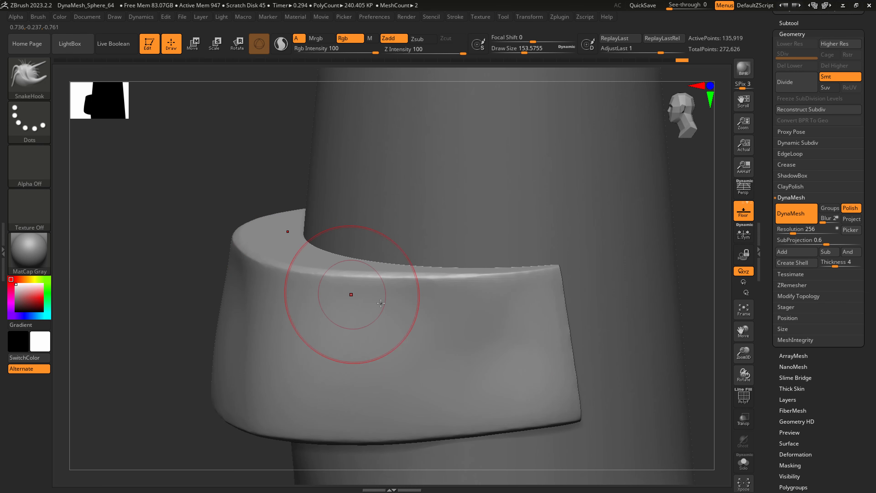
{"action": "key", "text": "shift"}
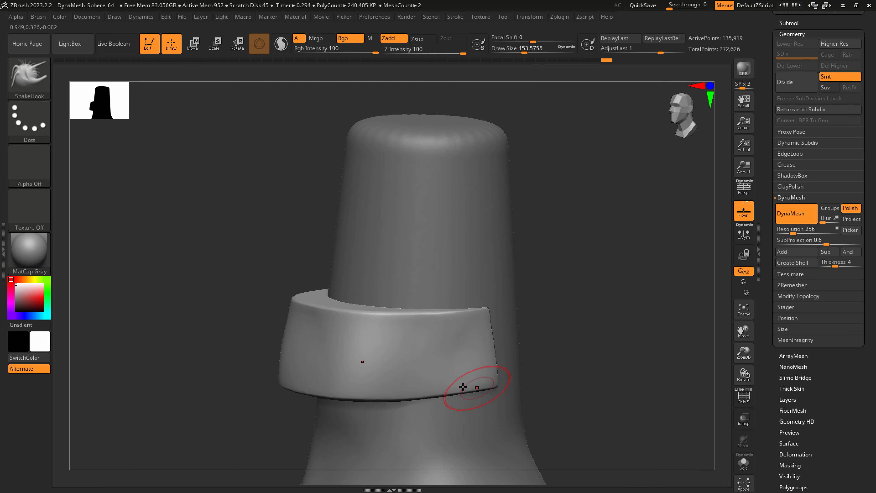
- Select the hPolish brush, set its draw size to about 344 and polish the surface of the band
{"action": "right_click_drag", "start_coordinate": [454, 381], "coordinate": [480, 366]}
{"action": "key", "text": "b"}
{"action": "key", "text": "h"}
{"action": "key", "text": "p"}
{"action": "right_click_drag", "start_coordinate": [442, 344], "coordinate": [435, 337]}
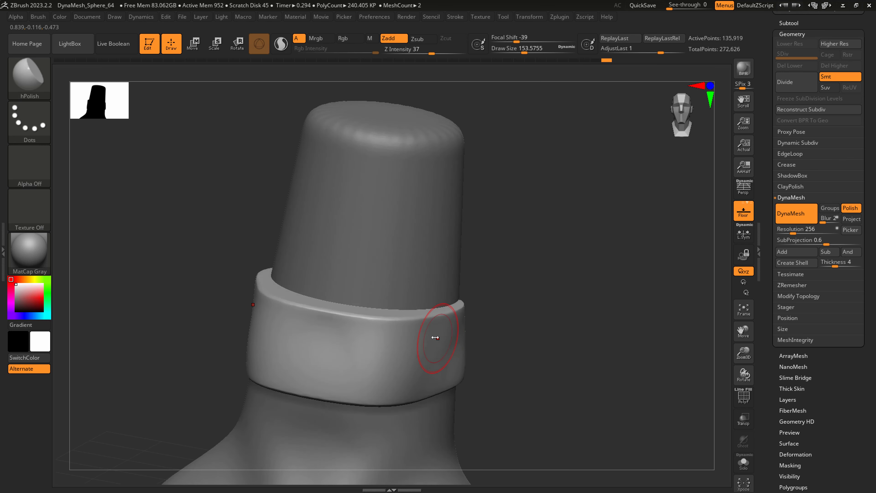
{"action": "key", "text": "s"}
{"action": "left_click_drag", "start_coordinate": [434, 336], "coordinate": [449, 338]}
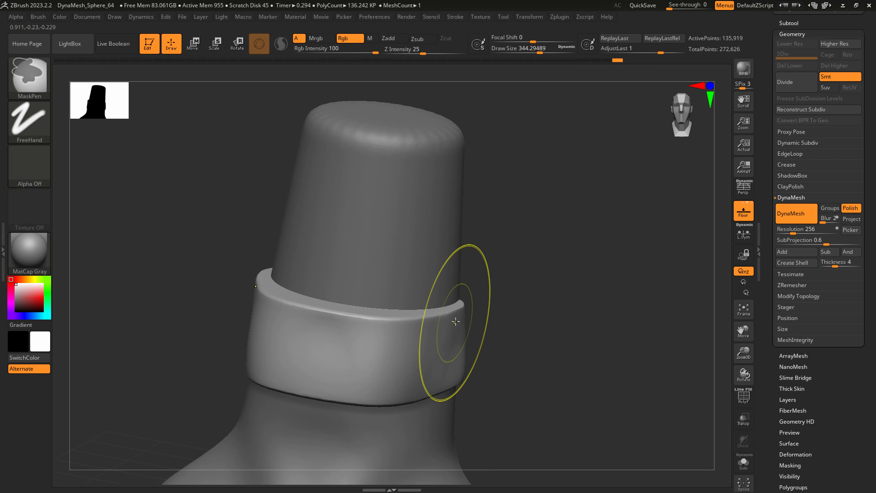
{"action": "right_click_drag", "start_coordinate": [453, 322], "coordinate": [446, 328]}
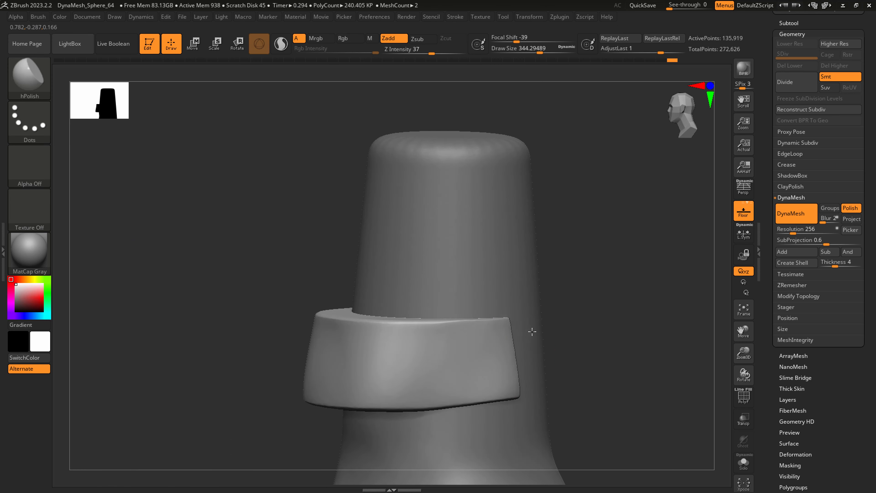
{"action": "right_click_drag", "start_coordinate": [532, 331], "coordinate": [528, 329]}
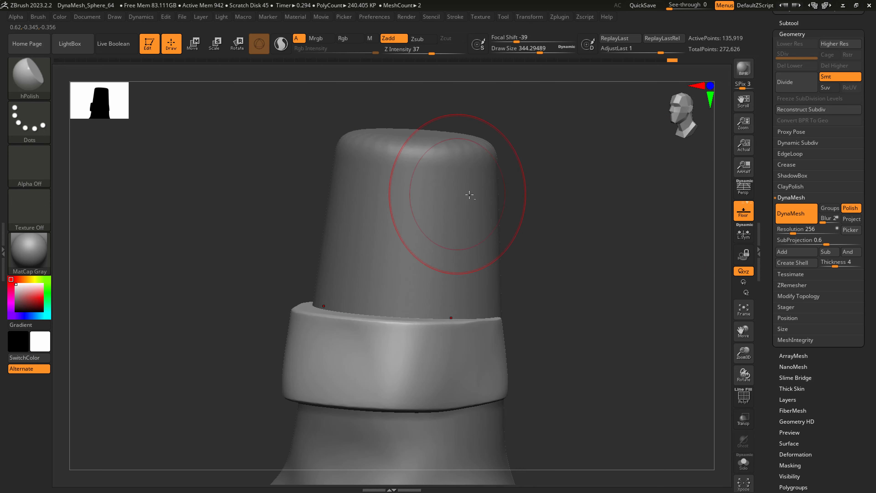
- Make the tapered body PM3D_Cylinder3D1 the active subtool and show the Subtool list
{"action": "right_click_drag", "start_coordinate": [469, 195], "coordinate": [432, 259], "text": "alt"}
{"action": "left_click", "coordinate": [464, 303], "text": "alt"}
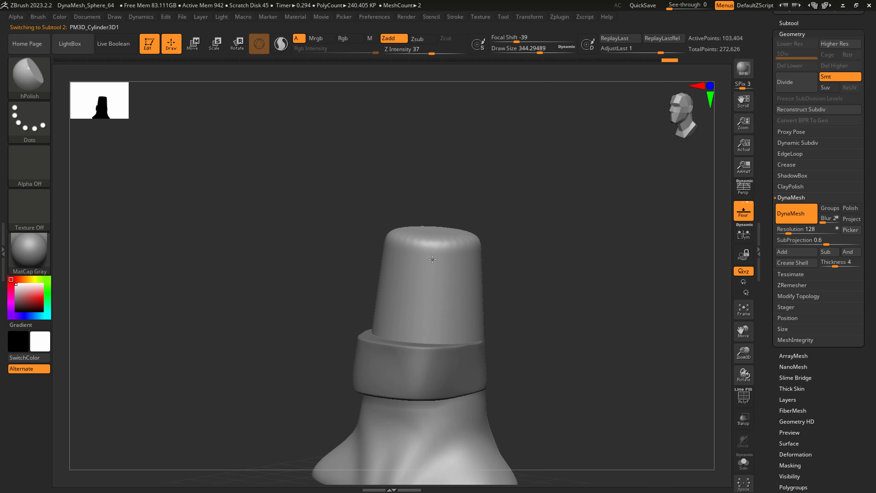
{"action": "left_click", "coordinate": [785, 23]}
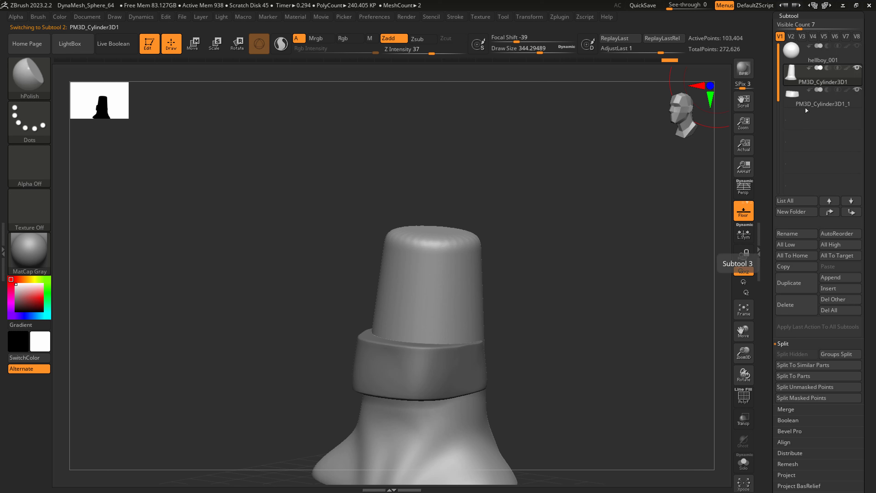
{"action": "mouse_move", "coordinate": [529, 275]}
{"action": "left_mouse_down"}
{"action": "mouse_move", "coordinate": [522, 270]}
{"action": "mouse_move", "coordinate": [530, 268]}
{"action": "left_mouse_up"}
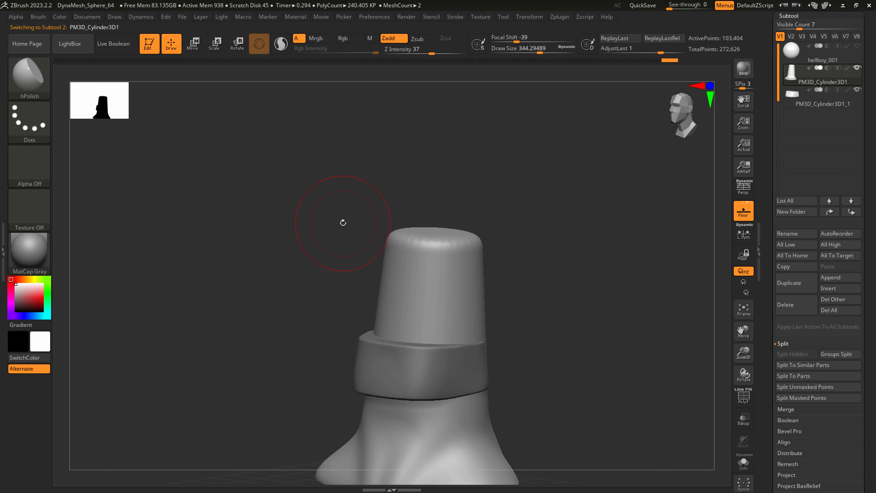
{"action": "left_click_drag", "start_coordinate": [463, 276], "coordinate": [455, 253]}
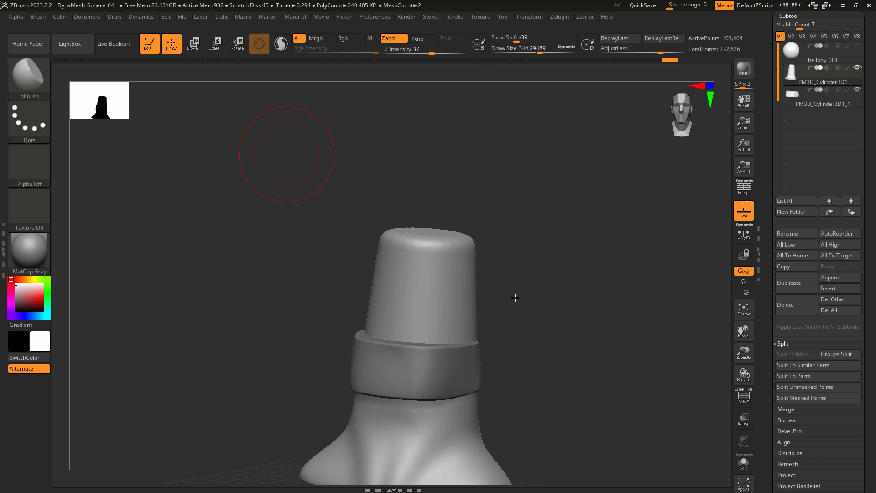
- Insert a mirrored pair of cylinders near the top of the tapered body with the IMM Primitives brush
{"action": "left_click", "coordinate": [50, 82]}
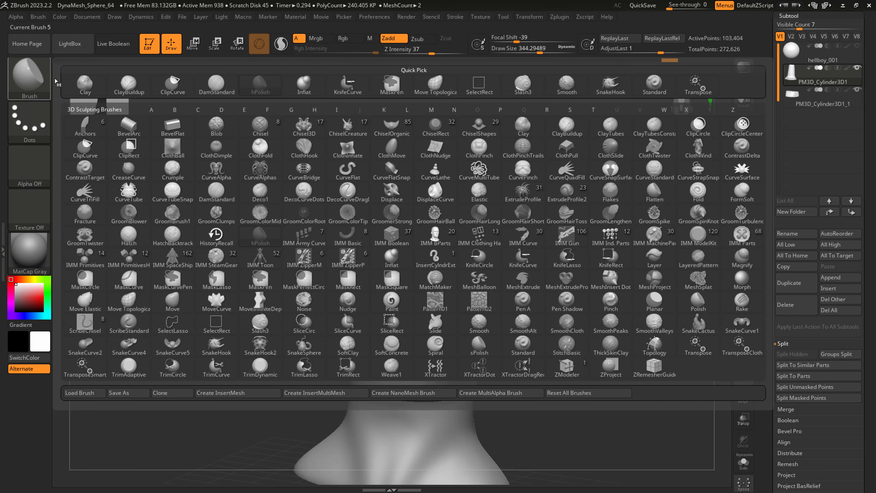
{"action": "left_click", "coordinate": [36, 77]}
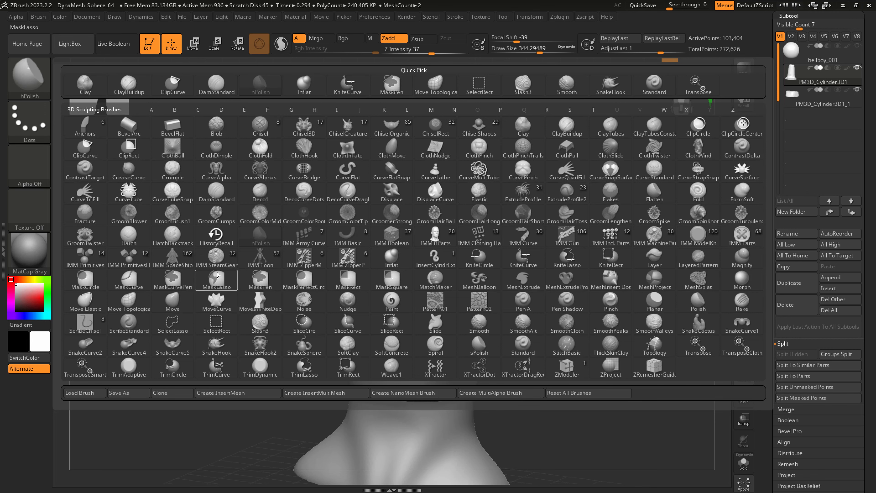
{"action": "left_click", "coordinate": [92, 260]}
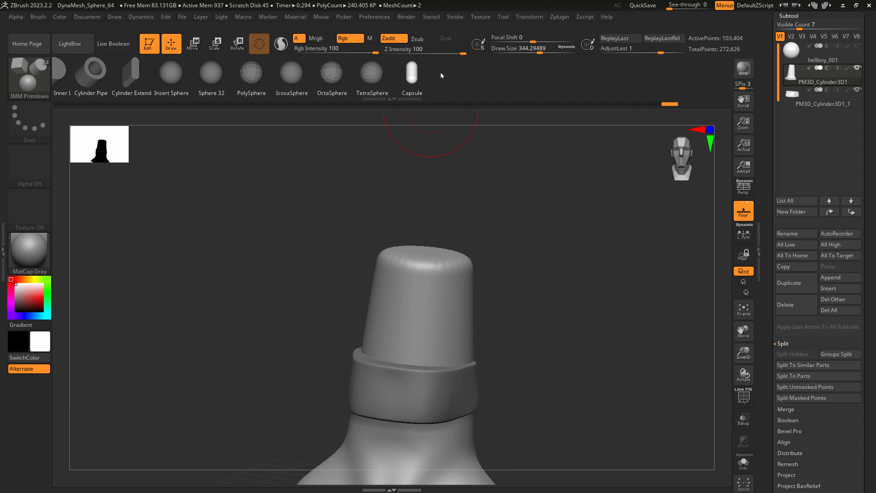
{"action": "left_click_drag", "start_coordinate": [441, 74], "coordinate": [706, 74]}
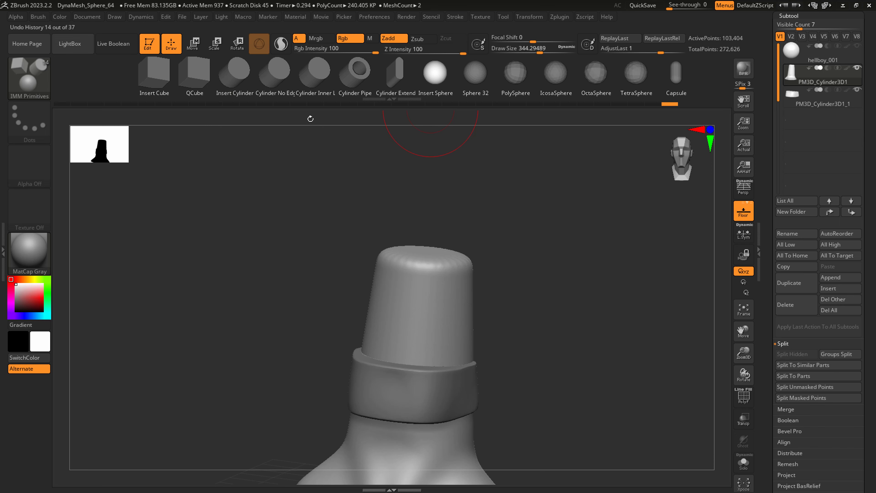
{"action": "left_click", "coordinate": [238, 77]}
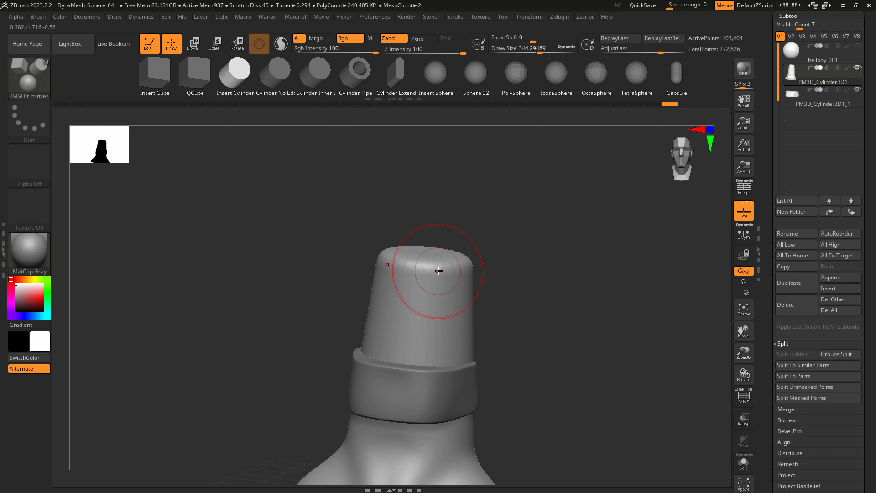
{"action": "left_click_drag", "start_coordinate": [447, 267], "coordinate": [472, 298]}
{"action": "right_click_drag", "start_coordinate": [473, 297], "coordinate": [467, 277]}
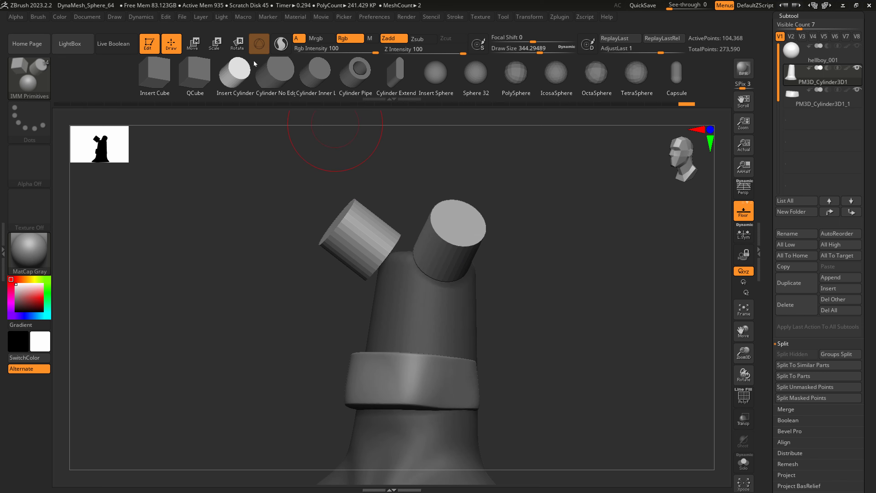
- Reposition, rotate and scale the mirrored cylinders so they angle out of the body's upper front
{"action": "left_click", "coordinate": [237, 44]}
{"action": "right_click_drag", "start_coordinate": [518, 255], "coordinate": [511, 196]}
{"action": "mouse_move", "coordinate": [479, 240]}
{"action": "left_mouse_down"}
{"action": "mouse_move", "coordinate": [475, 227]}
{"action": "mouse_move", "coordinate": [476, 240]}
{"action": "left_mouse_up"}
{"action": "left_click_drag", "start_coordinate": [442, 278], "coordinate": [440, 284]}
{"action": "right_click_drag", "start_coordinate": [441, 285], "coordinate": [456, 315]}
{"action": "left_click_drag", "start_coordinate": [476, 228], "coordinate": [474, 227]}
{"action": "mouse_move", "coordinate": [474, 228]}
{"action": "right_mouse_down"}
{"action": "mouse_move", "coordinate": [436, 230]}
{"action": "mouse_move", "coordinate": [476, 219]}
{"action": "right_mouse_up"}
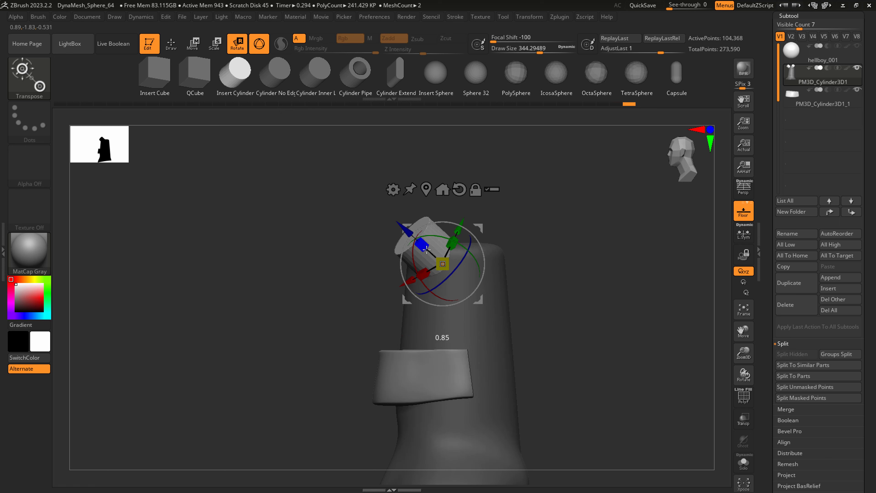
{"action": "left_click_drag", "start_coordinate": [479, 227], "coordinate": [475, 226]}
{"action": "right_click_drag", "start_coordinate": [486, 227], "coordinate": [506, 233]}
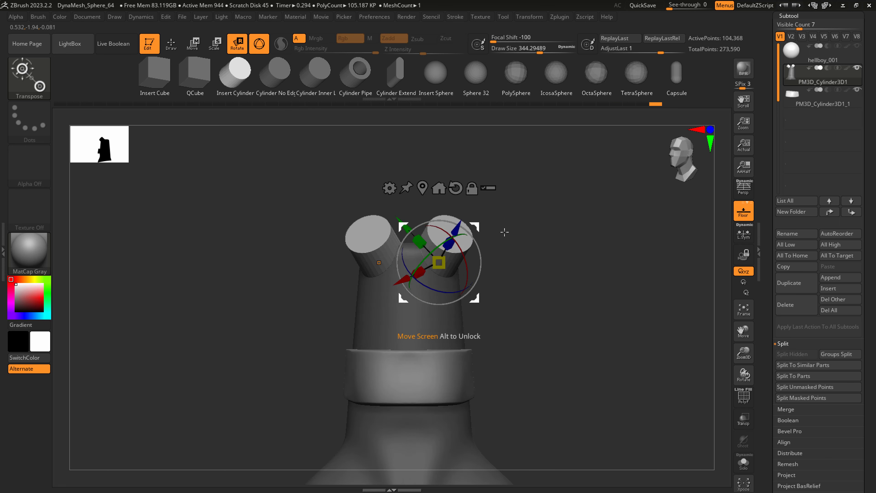
{"action": "left_click_drag", "start_coordinate": [473, 226], "coordinate": [477, 226]}
{"action": "right_click_drag", "start_coordinate": [523, 255], "coordinate": [477, 239]}
{"action": "left_click_drag", "start_coordinate": [472, 233], "coordinate": [482, 287]}
- Return to Draw mode, set the draw size to about 400 and isolate the body subtool with Solo
{"action": "key", "text": "q"}
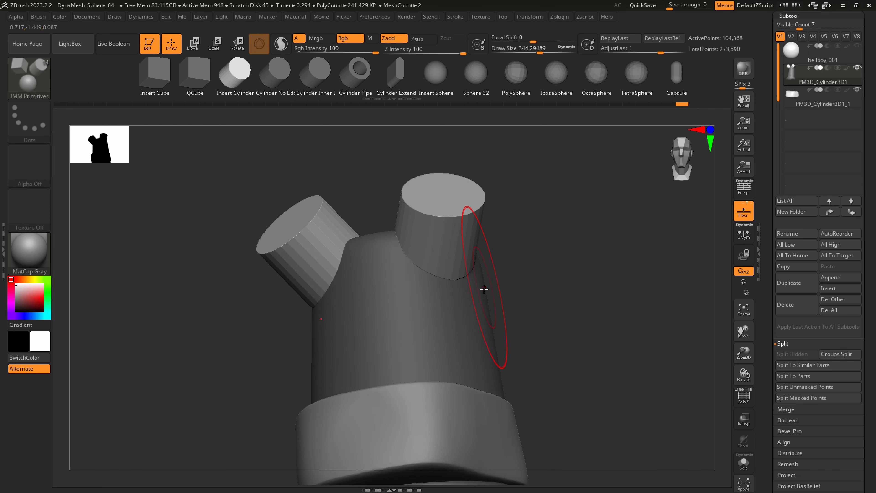
{"action": "key", "text": "s"}
{"action": "left_click_drag", "start_coordinate": [464, 255], "coordinate": [465, 265]}
{"action": "mouse_move", "coordinate": [463, 268]}
{"action": "right_mouse_down"}
{"action": "mouse_move", "coordinate": [463, 285]}
{"action": "mouse_move", "coordinate": [445, 279]}
{"action": "right_mouse_up"}
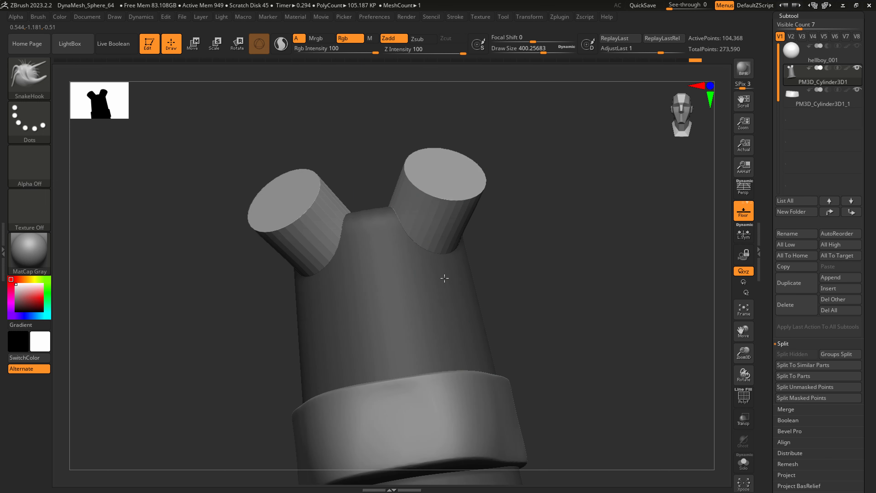
{"action": "left_click", "coordinate": [743, 463]}
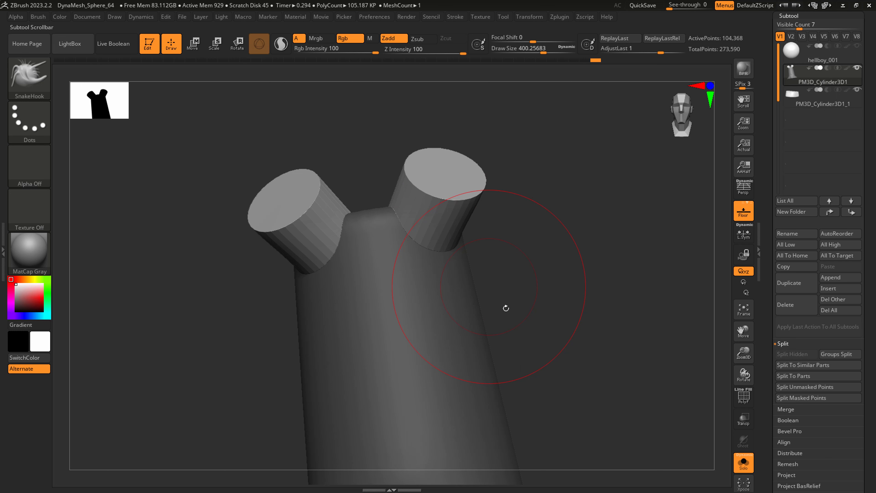
{"action": "right_click_drag", "start_coordinate": [505, 307], "coordinate": [413, 356]}
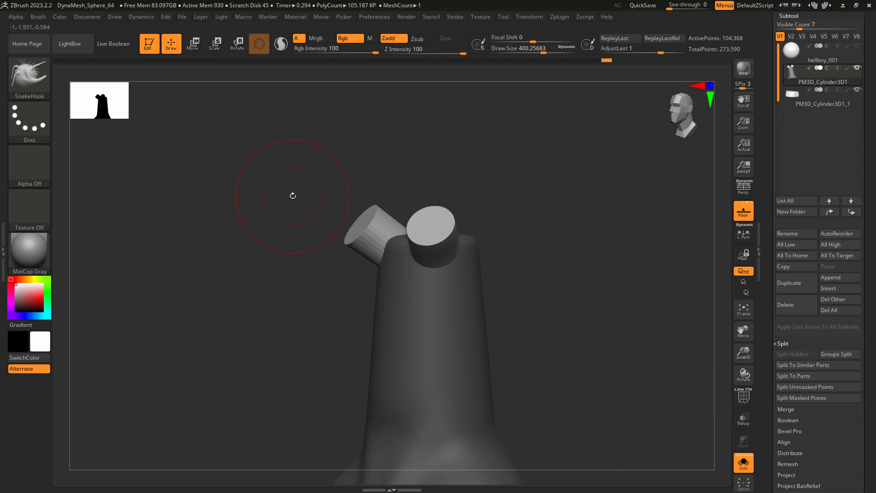
- Switch back to the IMM Primitives brush and turn on the polyframe display for the isolated body
{"action": "left_click", "coordinate": [40, 90]}
{"action": "left_click", "coordinate": [317, 92]}
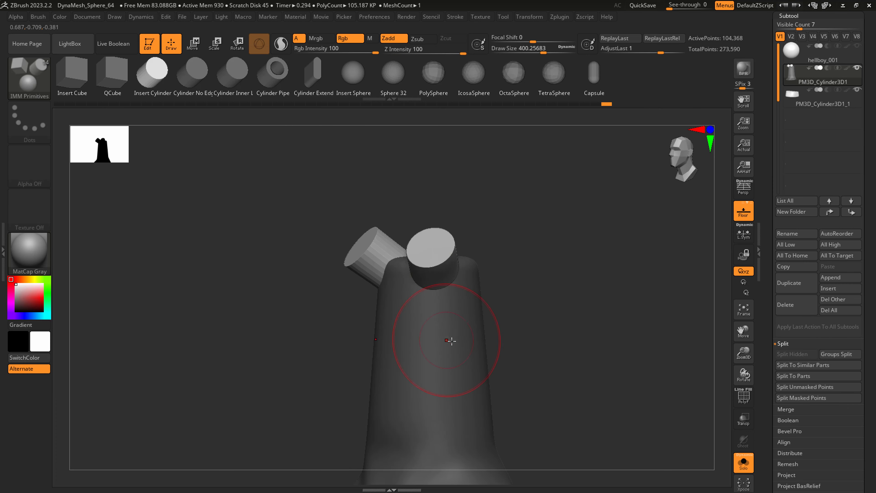
{"action": "right_click_drag", "start_coordinate": [460, 339], "coordinate": [446, 322]}
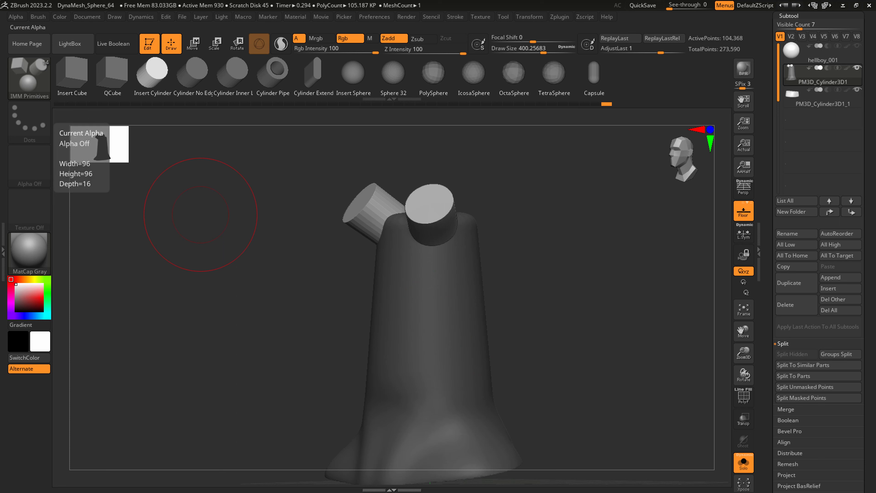
{"action": "right_click_drag", "start_coordinate": [526, 322], "coordinate": [501, 333]}
{"action": "key", "text": "shift"}
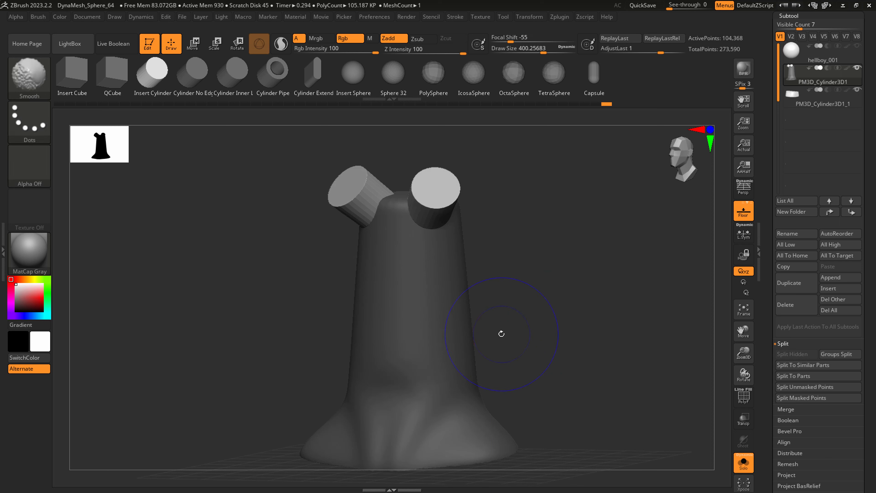
{"action": "key", "text": "shift+f"}
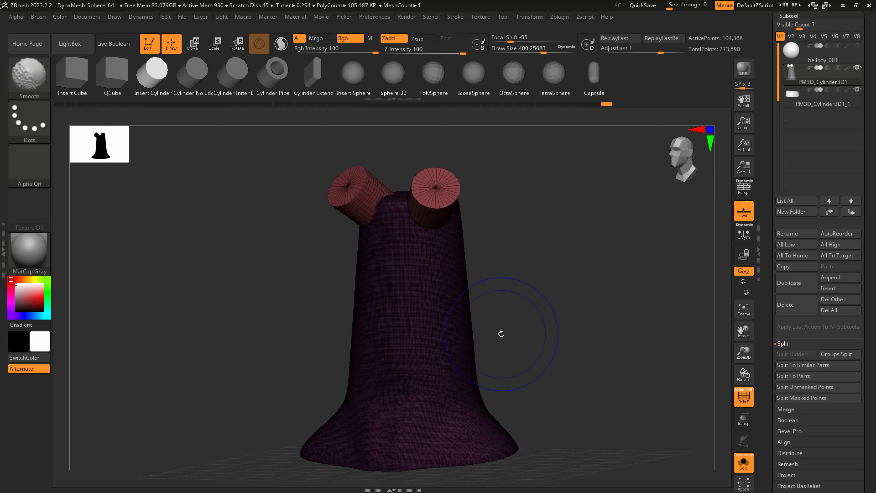
- Examine the polygroups and the junctions between the inserted cylinders and the body from several angles
{"action": "right_click_drag", "start_coordinate": [533, 299], "coordinate": [424, 170]}
{"action": "right_click_drag", "start_coordinate": [442, 222], "coordinate": [427, 326]}
{"action": "right_click_drag", "start_coordinate": [425, 293], "coordinate": [428, 274], "text": "ctrl"}
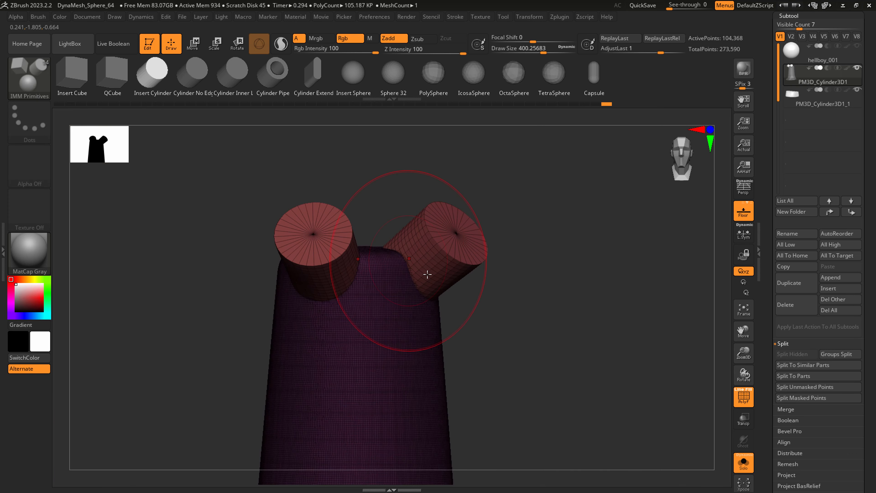
{"action": "right_click_drag", "start_coordinate": [469, 305], "coordinate": [432, 267], "text": "shift"}
{"action": "right_click_drag", "start_coordinate": [423, 317], "coordinate": [455, 313]}
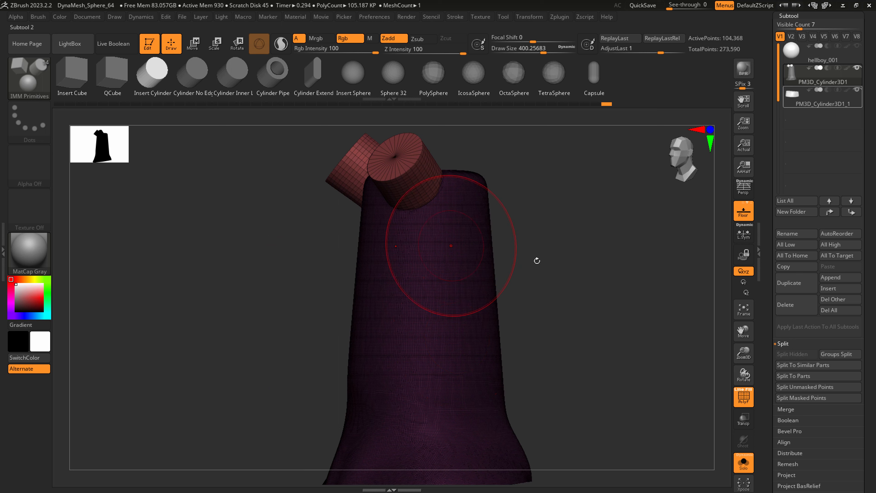
{"action": "right_click_drag", "start_coordinate": [536, 261], "coordinate": [421, 238]}
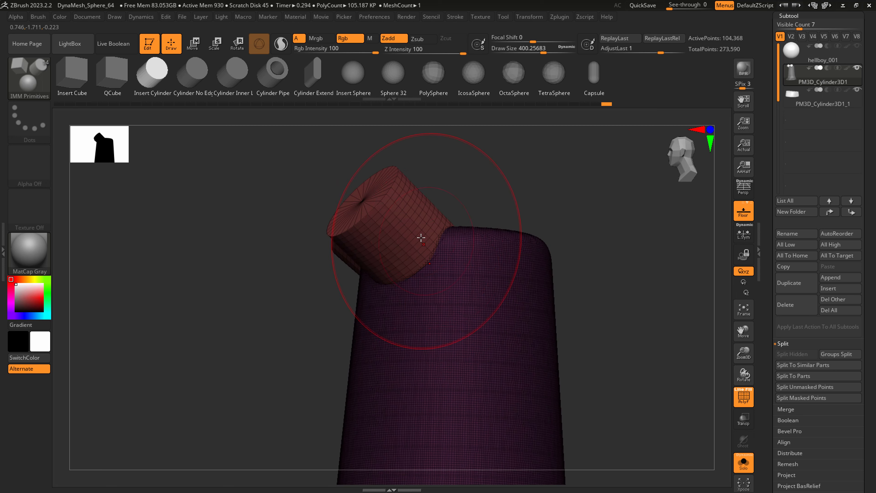
{"action": "right_click_drag", "start_coordinate": [521, 224], "coordinate": [529, 268]}
{"action": "mouse_move", "coordinate": [452, 302]}
{"action": "right_mouse_down"}
{"action": "mouse_move", "coordinate": [492, 310]}
{"action": "mouse_move", "coordinate": [453, 319]}
{"action": "mouse_move", "coordinate": [432, 280]}
{"action": "mouse_move", "coordinate": [432, 240]}
{"action": "mouse_move", "coordinate": [460, 209]}
{"action": "right_mouse_up"}
- Clear the mask from the tapered body and turn off the polyframe display
{"action": "key", "text": "ctrl"}
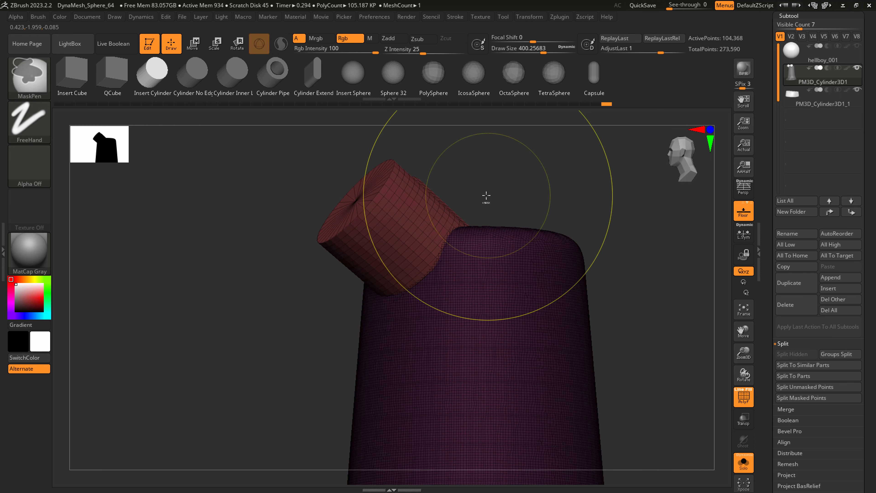
{"action": "left_click_drag", "start_coordinate": [483, 196], "coordinate": [599, 152], "text": "ctrl"}
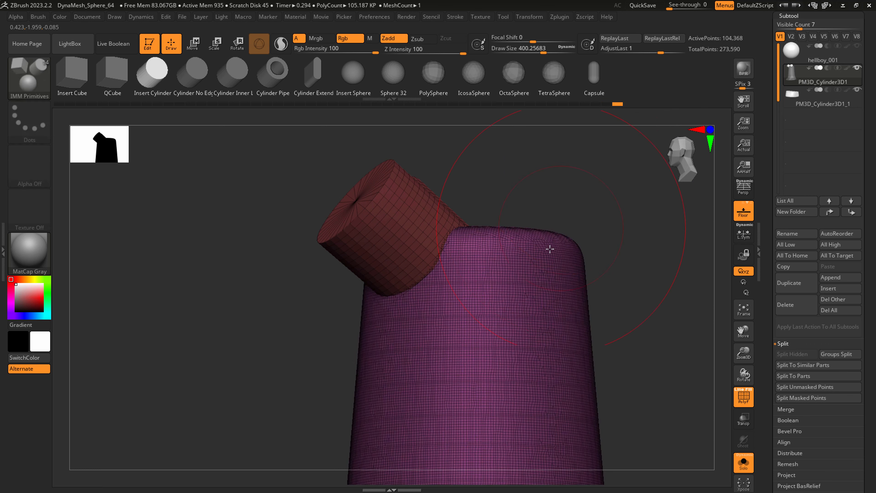
{"action": "right_click_drag", "start_coordinate": [518, 296], "coordinate": [521, 298], "text": "shift"}
{"action": "mouse_move", "coordinate": [422, 319]}
{"action": "right_mouse_down"}
{"action": "mouse_move", "coordinate": [456, 324]}
{"action": "mouse_move", "coordinate": [460, 334]}
{"action": "right_mouse_up"}
{"action": "key", "text": "shift"}
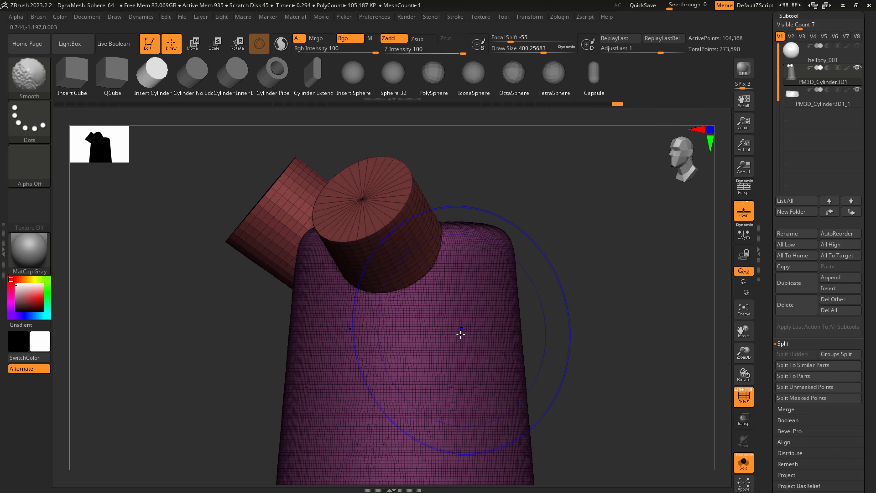
{"action": "key", "text": "shift+f"}
{"action": "mouse_move", "coordinate": [407, 340]}
{"action": "right_mouse_down"}
{"action": "mouse_move", "coordinate": [448, 345]}
{"action": "mouse_move", "coordinate": [416, 340]}
{"action": "right_mouse_up"}
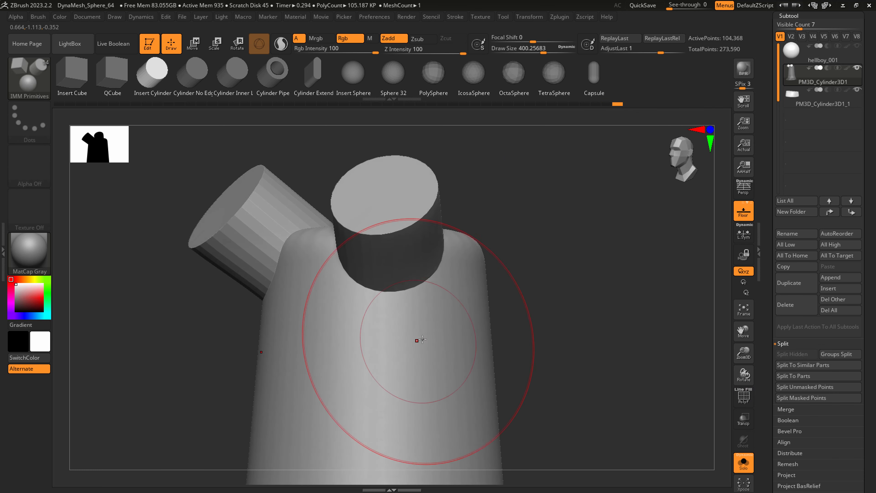
- Try a Standard brush stroke at draw size about 97 across the junction of the cylinder and body, and undo it
{"action": "key", "text": "b"}
{"action": "key", "text": "s"}
{"action": "key", "text": "t"}
{"action": "key", "text": "s"}
{"action": "left_click_drag", "start_coordinate": [430, 268], "coordinate": [402, 271]}
{"action": "mouse_move", "coordinate": [411, 273]}
{"action": "left_mouse_down"}
{"action": "mouse_move", "coordinate": [419, 287]}
{"action": "mouse_move", "coordinate": [413, 295]}
{"action": "mouse_move", "coordinate": [380, 291]}
{"action": "mouse_move", "coordinate": [401, 280]}
{"action": "left_mouse_up"}
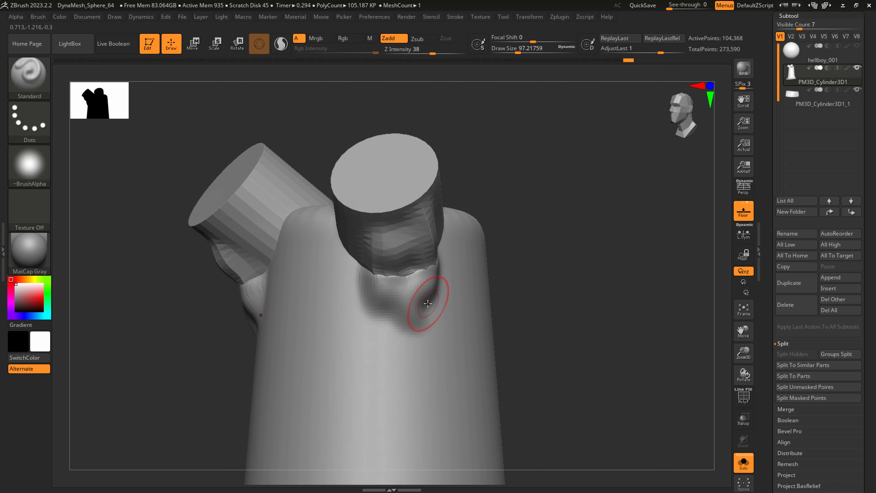
{"action": "key", "text": "ctrl+z"}
- Turn on the polyframe display and isolate the polygroup of the two angled cylinders
{"action": "right_click_drag", "start_coordinate": [494, 339], "coordinate": [452, 308]}
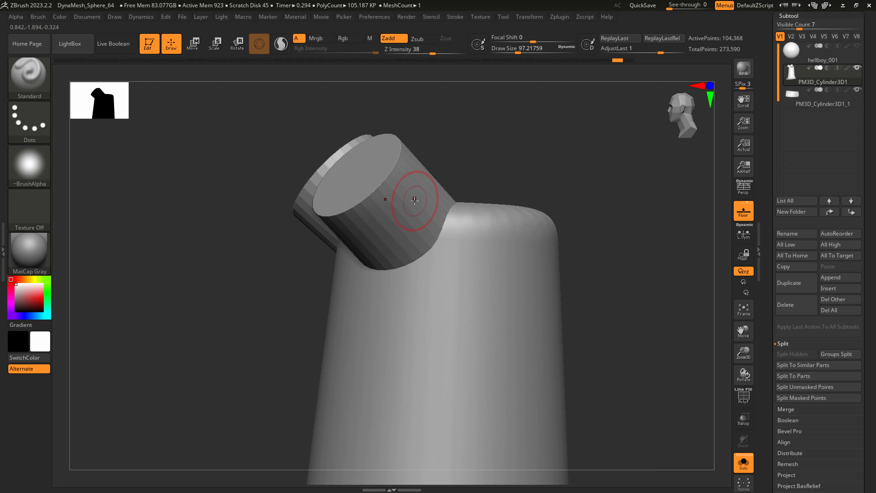
{"action": "right_click_drag", "start_coordinate": [415, 199], "coordinate": [406, 207]}
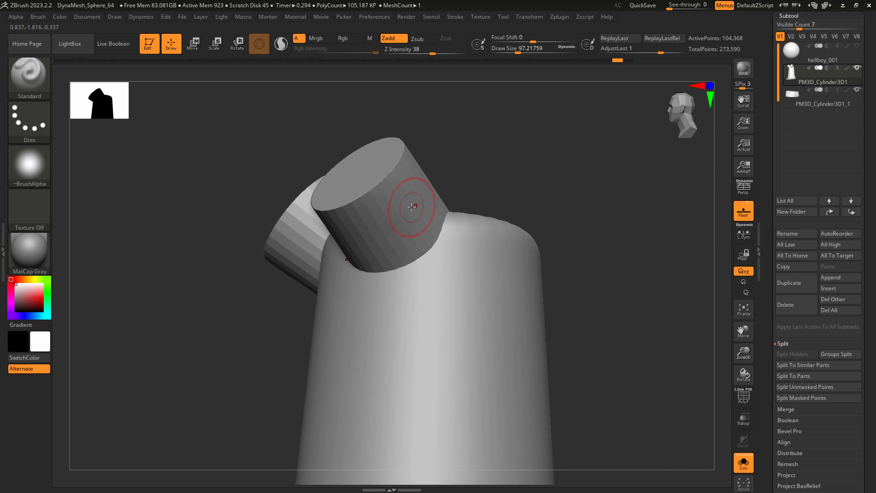
{"action": "right_click_drag", "start_coordinate": [412, 231], "coordinate": [410, 239]}
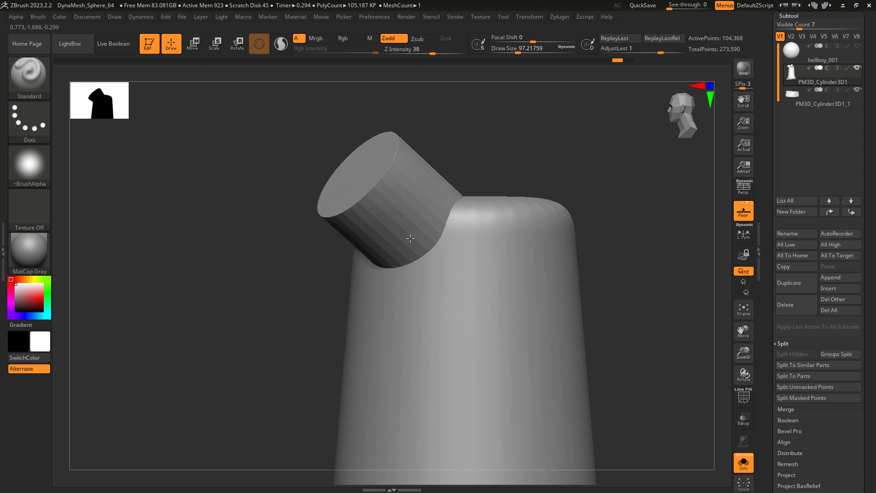
{"action": "key", "text": "shift+f"}
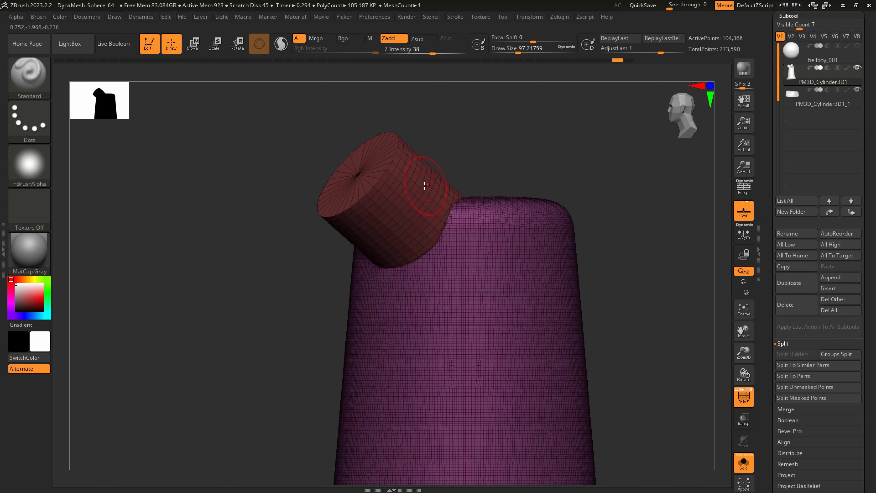
{"action": "right_click_drag", "start_coordinate": [412, 179], "coordinate": [415, 189], "text": "ctrl"}
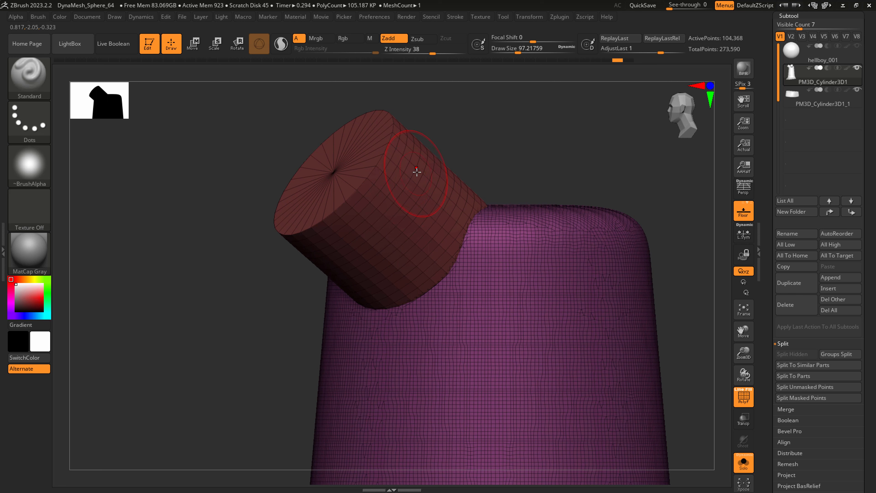
{"action": "key", "text": "ctrl+shift"}
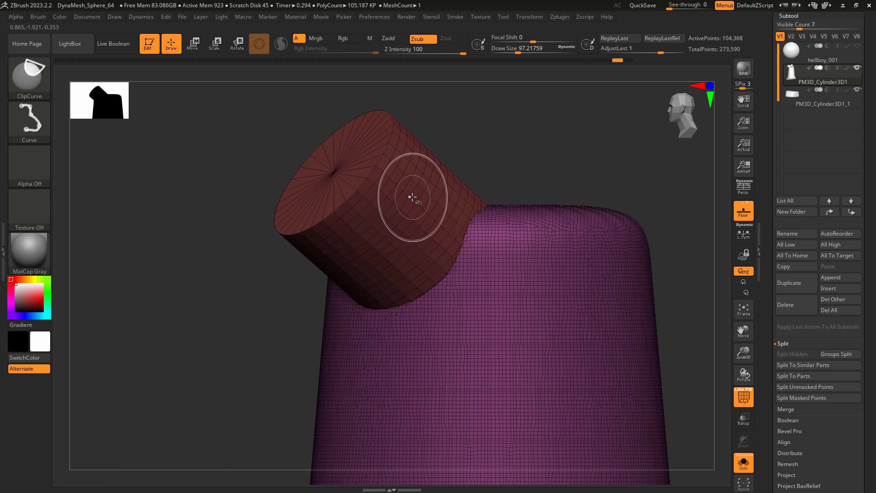
{"action": "left_click", "coordinate": [417, 185], "text": "ctrl+shift"}
{"action": "mouse_move", "coordinate": [459, 224]}
{"action": "left_mouse_down"}
{"action": "mouse_move", "coordinate": [465, 234]}
{"action": "mouse_move", "coordinate": [437, 227]}
{"action": "left_mouse_up"}
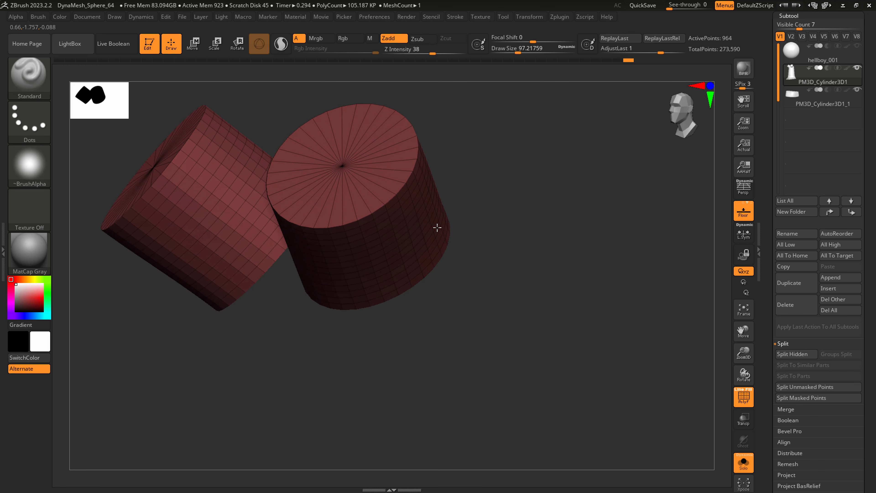
- Switch to the SnakeHook brush and set the draw size to about 372 for working on the cylinders' inner end caps
{"action": "right_click_drag", "start_coordinate": [436, 228], "coordinate": [453, 257], "text": "ctrl"}
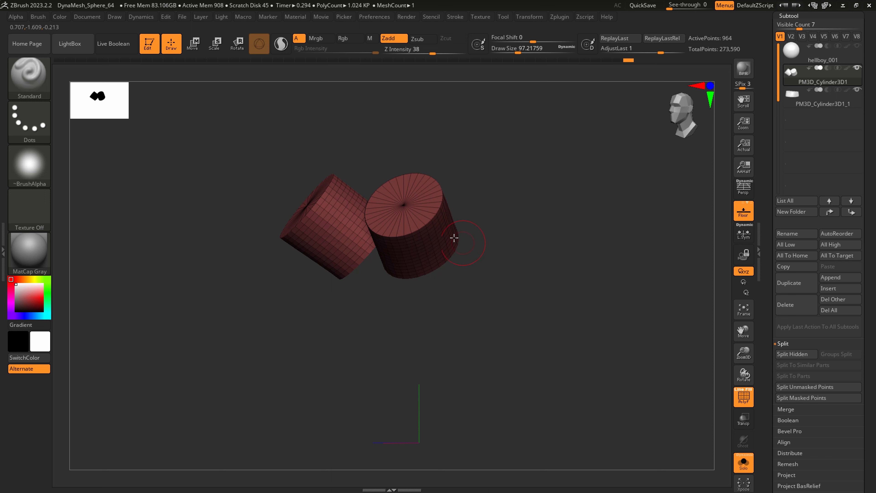
{"action": "right_click_drag", "start_coordinate": [454, 237], "coordinate": [440, 270]}
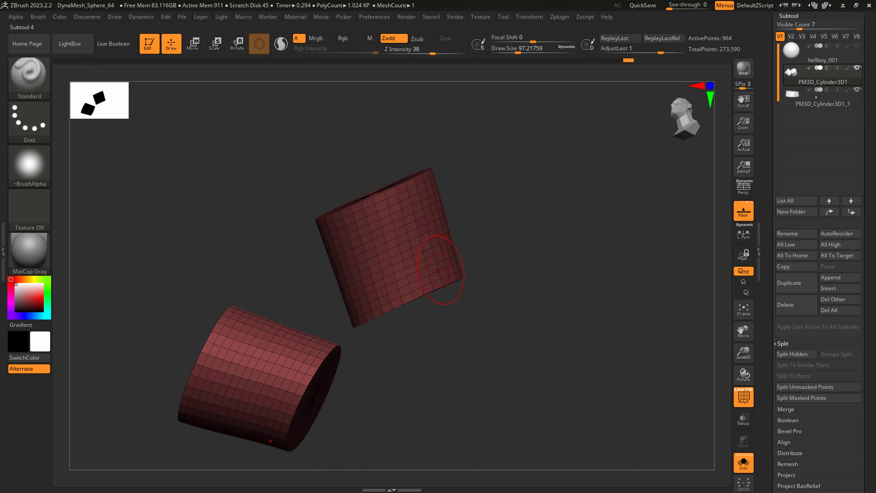
{"action": "mouse_move", "coordinate": [512, 325]}
{"action": "right_mouse_down"}
{"action": "mouse_move", "coordinate": [403, 319]}
{"action": "mouse_move", "coordinate": [418, 303]}
{"action": "mouse_move", "coordinate": [410, 284]}
{"action": "right_mouse_up"}
{"action": "key", "text": "s"}
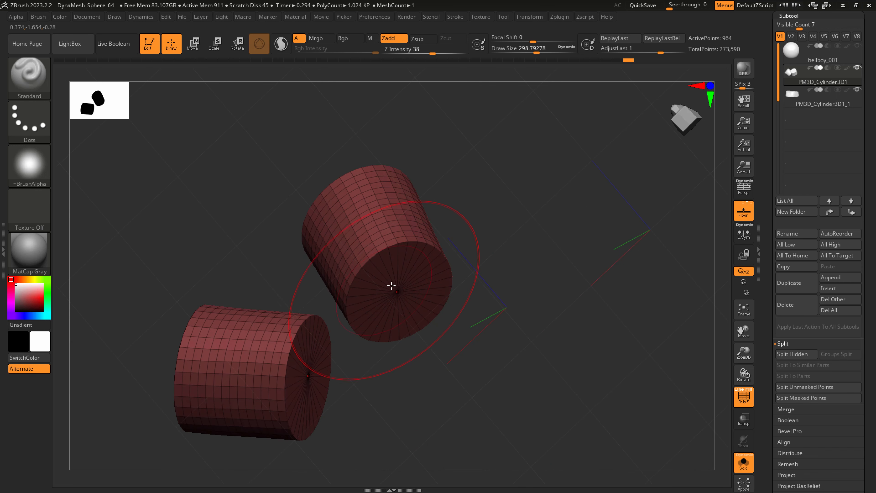
{"action": "key", "text": "b"}
{"action": "key", "text": "s"}
{"action": "key", "text": "h"}
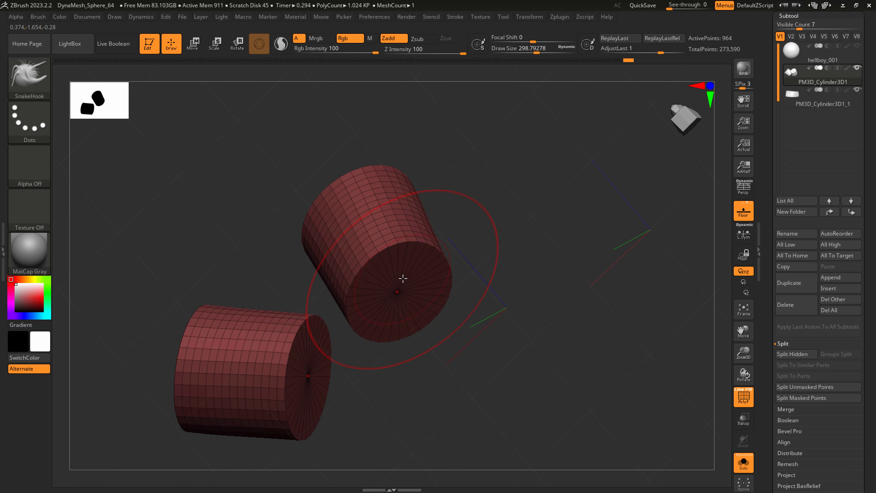
{"action": "key", "text": "s"}
{"action": "mouse_move", "coordinate": [396, 287]}
{"action": "left_mouse_down"}
{"action": "mouse_move", "coordinate": [408, 288]}
{"action": "mouse_move", "coordinate": [384, 288]}
{"action": "mouse_move", "coordinate": [403, 288]}
{"action": "left_mouse_up"}
{"action": "key", "text": "s"}
{"action": "key", "text": "s"}
- Smooth the cylinders' inner end caps and pull them outward into rounded ends with SnakeHook at draw size about 228
{"action": "key", "text": "shift"}
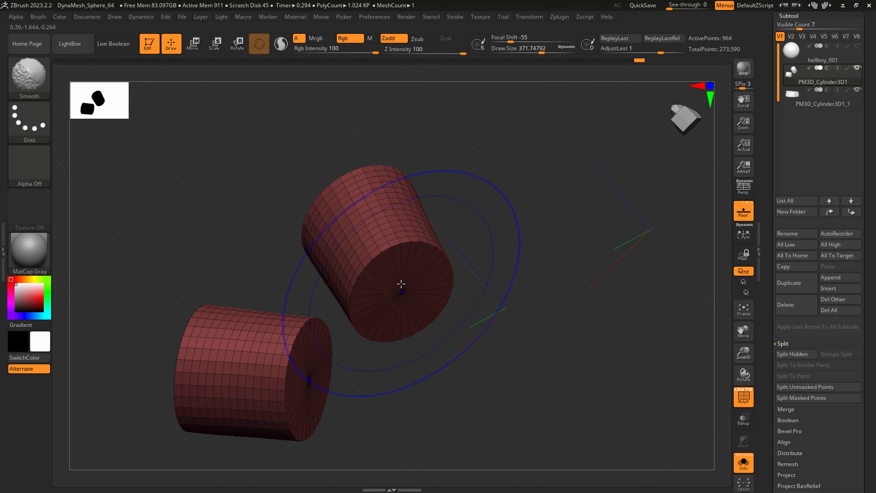
{"action": "mouse_move", "coordinate": [401, 285]}
{"action": "left_mouse_down", "text": "shift"}
{"action": "mouse_move", "coordinate": [391, 251]}
{"action": "mouse_move", "coordinate": [400, 245]}
{"action": "mouse_move", "coordinate": [401, 293]}
{"action": "mouse_move", "coordinate": [411, 284]}
{"action": "left_mouse_up", "text": "shift"}
{"action": "mouse_move", "coordinate": [409, 286]}
{"action": "right_mouse_down"}
{"action": "mouse_move", "coordinate": [379, 301]}
{"action": "mouse_move", "coordinate": [442, 280]}
{"action": "mouse_move", "coordinate": [430, 274]}
{"action": "mouse_move", "coordinate": [413, 288]}
{"action": "right_mouse_up"}
{"action": "key", "text": "s"}
{"action": "left_click_drag", "start_coordinate": [410, 293], "coordinate": [399, 294]}
{"action": "mouse_move", "coordinate": [400, 300]}
{"action": "right_mouse_down"}
{"action": "mouse_move", "coordinate": [398, 290]}
{"action": "mouse_move", "coordinate": [386, 297]}
{"action": "right_mouse_up"}
{"action": "left_click_drag", "start_coordinate": [386, 297], "coordinate": [386, 289]}
{"action": "right_click_drag", "start_coordinate": [389, 291], "coordinate": [399, 319]}
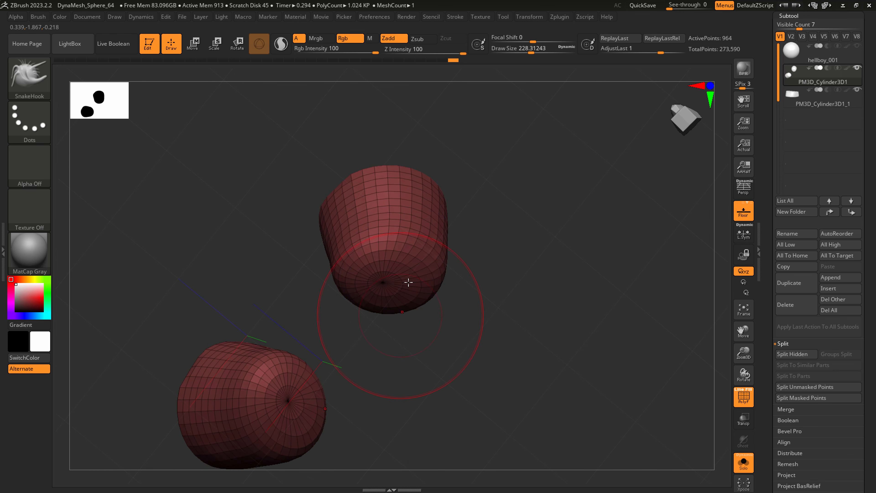
- Refine the rounded inner ends of both cylinders with further smoothing strokes and a short SnakeHook pull
{"action": "mouse_move", "coordinate": [387, 261]}
{"action": "left_mouse_down", "text": "shift"}
{"action": "mouse_move", "coordinate": [358, 280]}
{"action": "mouse_move", "coordinate": [353, 271]}
{"action": "left_mouse_up", "text": "shift"}
{"action": "mouse_move", "coordinate": [449, 301]}
{"action": "right_mouse_down"}
{"action": "mouse_move", "coordinate": [444, 370]}
{"action": "mouse_move", "coordinate": [450, 357]}
{"action": "mouse_move", "coordinate": [407, 270]}
{"action": "right_mouse_up"}
{"action": "mouse_move", "coordinate": [400, 251]}
{"action": "left_mouse_down", "text": "shift"}
{"action": "mouse_move", "coordinate": [385, 228]}
{"action": "mouse_move", "coordinate": [397, 247]}
{"action": "left_mouse_up", "text": "shift"}
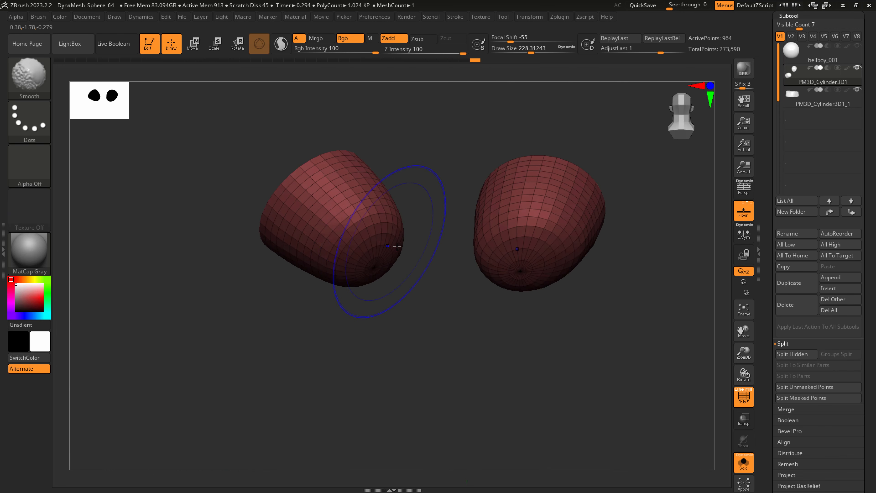
{"action": "right_click_drag", "start_coordinate": [402, 251], "coordinate": [371, 256]}
{"action": "left_click_drag", "start_coordinate": [372, 255], "coordinate": [359, 259]}
- Unhide the tapered body together with the reshaped cylinders
{"action": "key", "text": "ctrl+shift"}
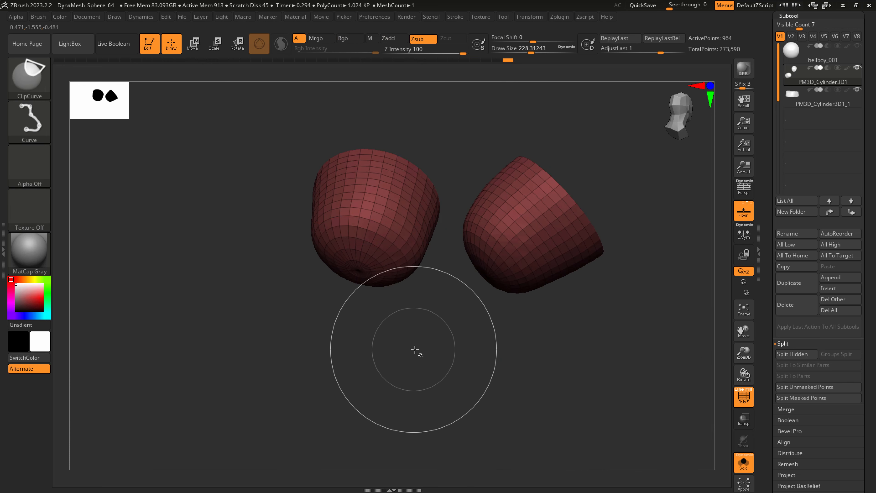
{"action": "left_click", "coordinate": [651, 361], "text": "ctrl+shift"}
{"action": "mouse_move", "coordinate": [585, 381]}
{"action": "right_mouse_down", "text": "ctrl"}
{"action": "mouse_move", "coordinate": [476, 354]}
{"action": "mouse_move", "coordinate": [421, 354]}
{"action": "mouse_move", "coordinate": [491, 339]}
{"action": "mouse_move", "coordinate": [468, 332]}
{"action": "mouse_move", "coordinate": [481, 274]}
{"action": "mouse_move", "coordinate": [491, 287]}
{"action": "right_mouse_up", "text": "ctrl"}
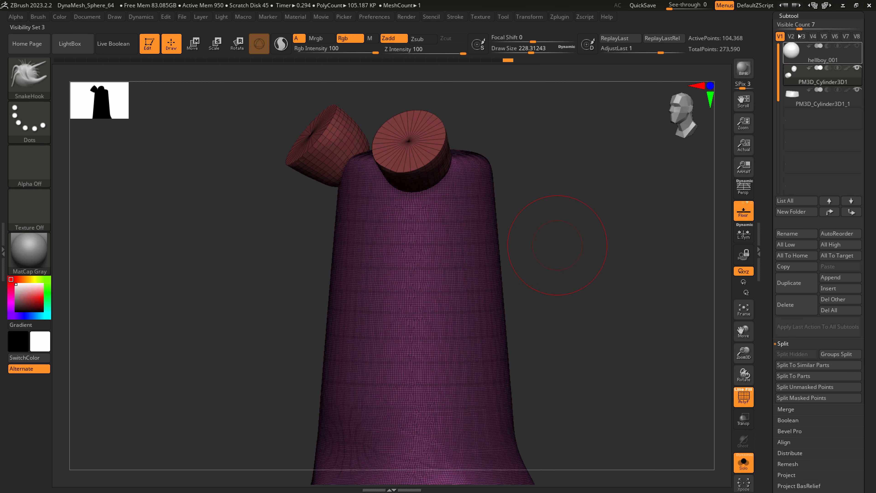
- Assign separate polygroups to the body and each cylinder with Auto Groups, regenerating the groups twice
{"action": "left_click", "coordinate": [792, 16]}
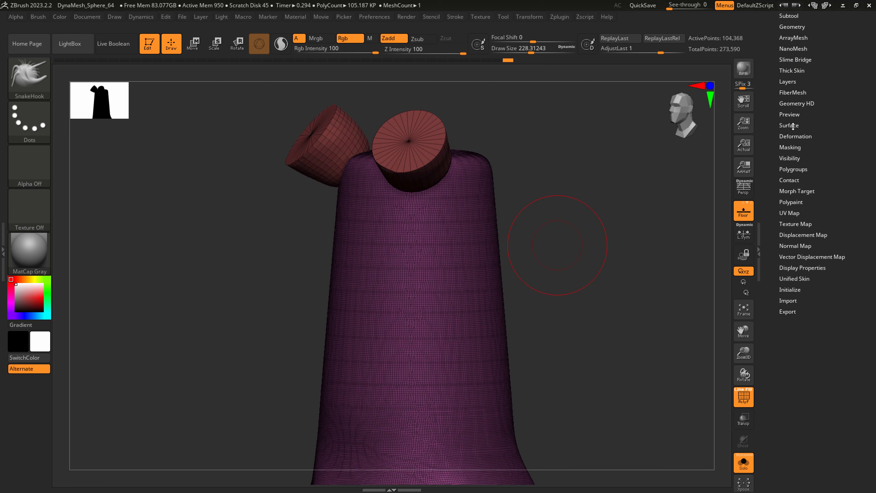
{"action": "left_click", "coordinate": [792, 169]}
{"action": "scroll", "coordinate": [829, 146], "scroll_direction": "down", "scroll_amount": 2}
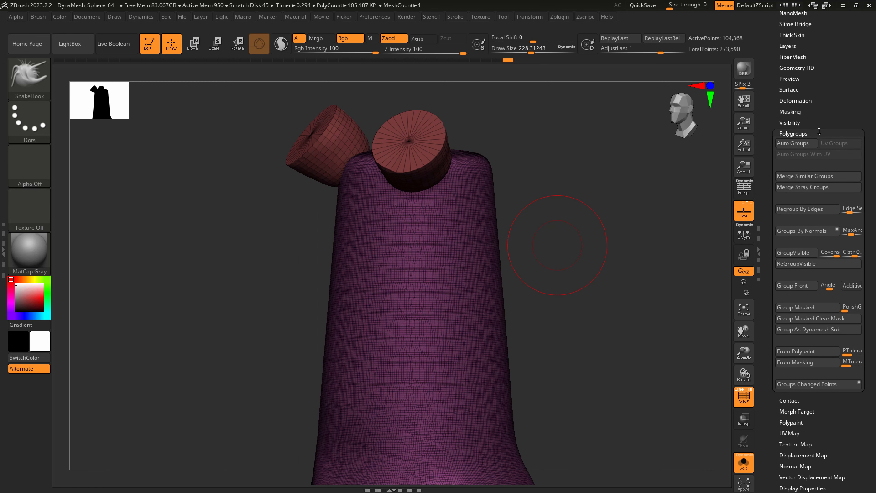
{"action": "left_click", "coordinate": [796, 144]}
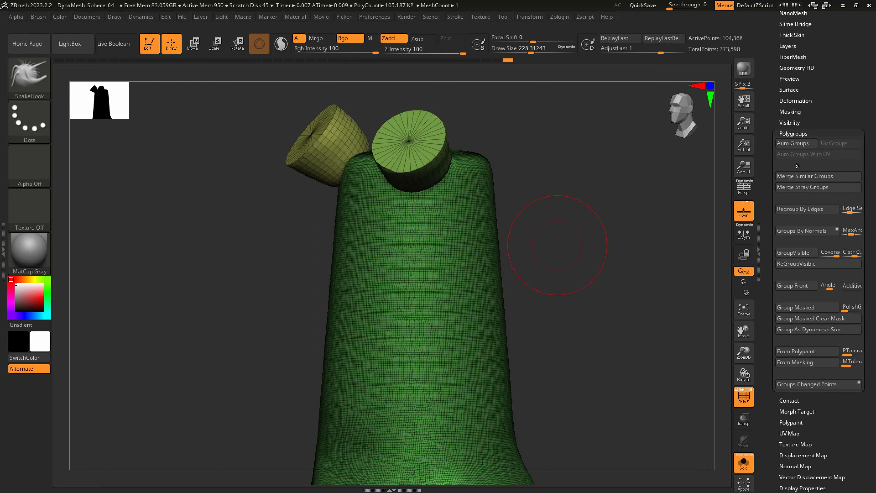
{"action": "right_click_drag", "start_coordinate": [408, 231], "coordinate": [441, 243], "text": "ctrl"}
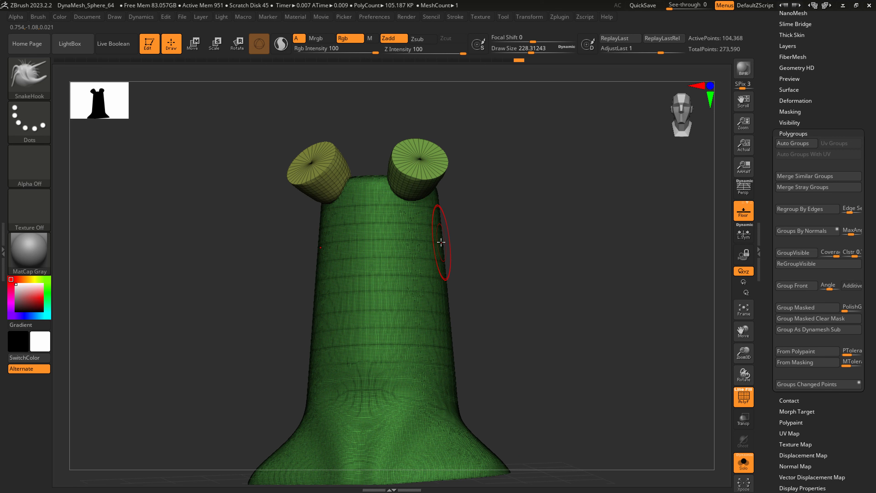
{"action": "right_click_drag", "start_coordinate": [412, 200], "coordinate": [438, 279]}
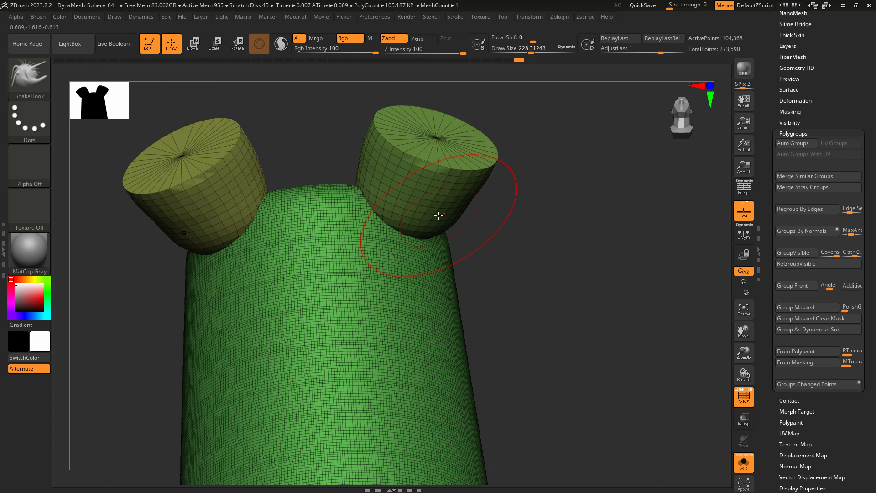
{"action": "left_click", "coordinate": [788, 143]}
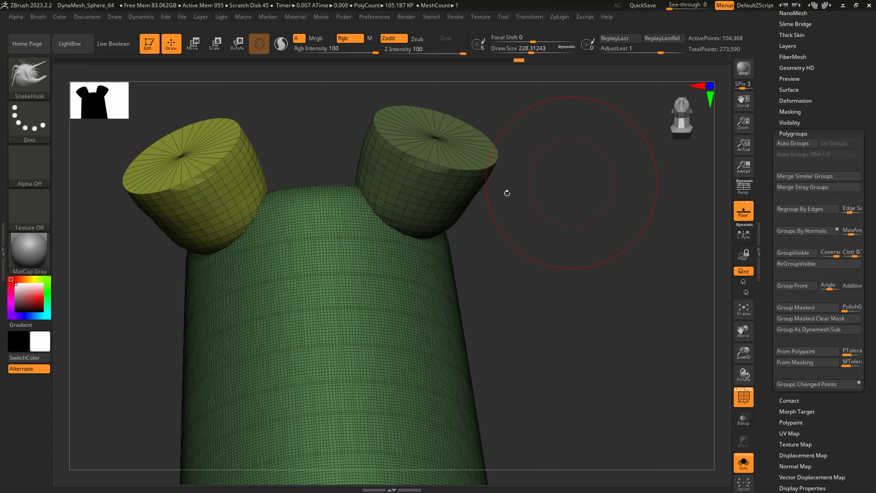
{"action": "left_click", "coordinate": [801, 144]}
{"action": "right_click_drag", "start_coordinate": [431, 201], "coordinate": [429, 174]}
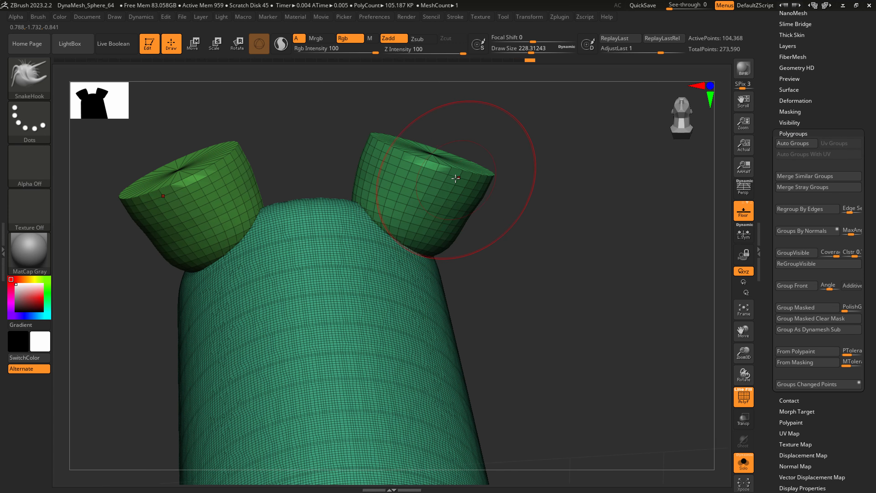
- Set the visibility selection brush to SelectRect and use it to invert the isolated cylinder's visibility before showing the whole mesh
{"action": "key", "text": "ctrl+shift"}
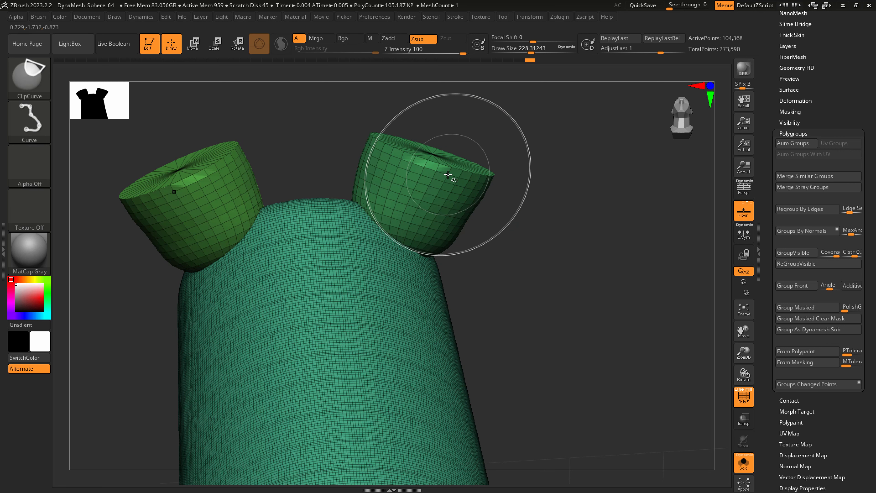
{"action": "left_click", "coordinate": [448, 174], "text": "ctrl+shift"}
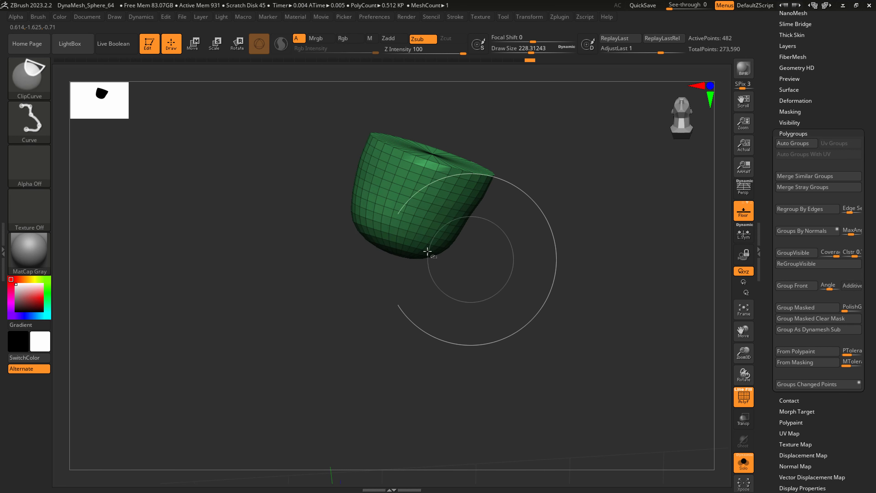
{"action": "left_click", "coordinate": [30, 78], "text": "ctrl+shift"}
{"action": "left_click", "coordinate": [172, 88], "text": "ctrl+shift"}
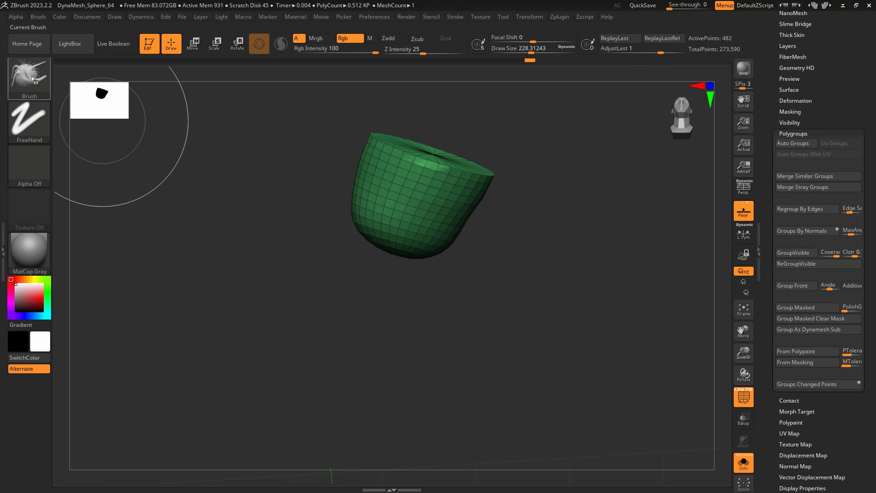
{"action": "left_click", "coordinate": [40, 76], "text": "ctrl+shift"}
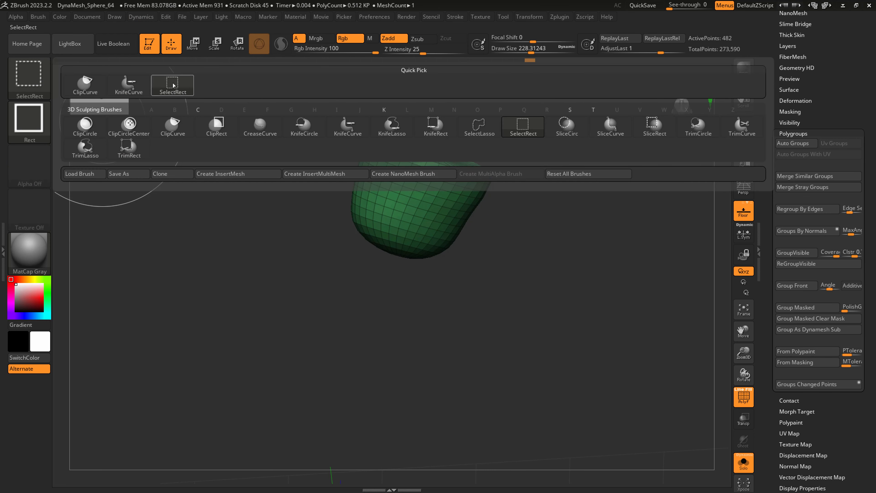
{"action": "left_click_drag", "start_coordinate": [513, 376], "coordinate": [644, 251], "text": "ctrl+shift"}
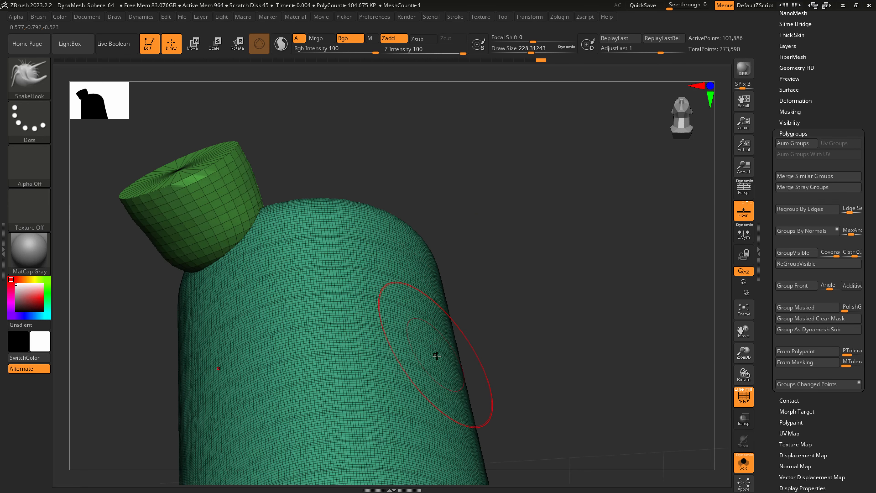
{"action": "left_click", "coordinate": [555, 311], "text": "ctrl+shift"}
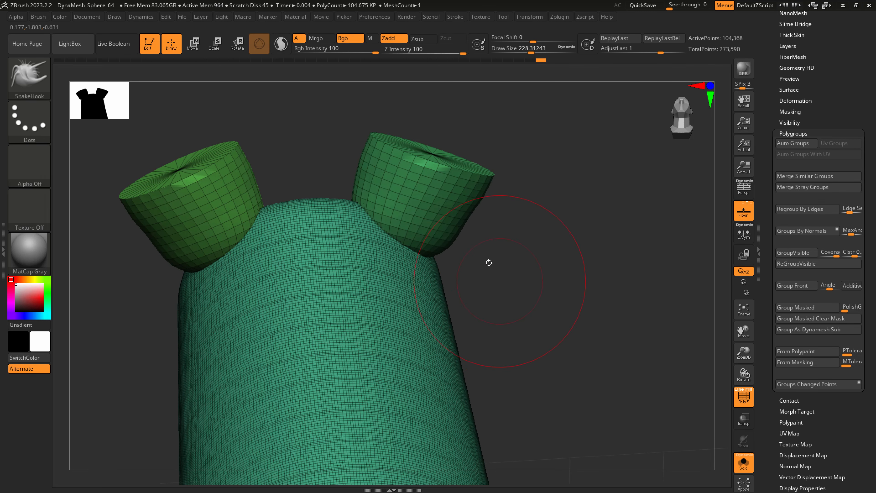
- Isolate both cylinders, combine them into a single polygroup and show the whole mesh again
{"action": "left_click", "coordinate": [215, 188], "text": "ctrl+shift"}
{"action": "left_click", "coordinate": [616, 259], "text": "ctrl+shift"}
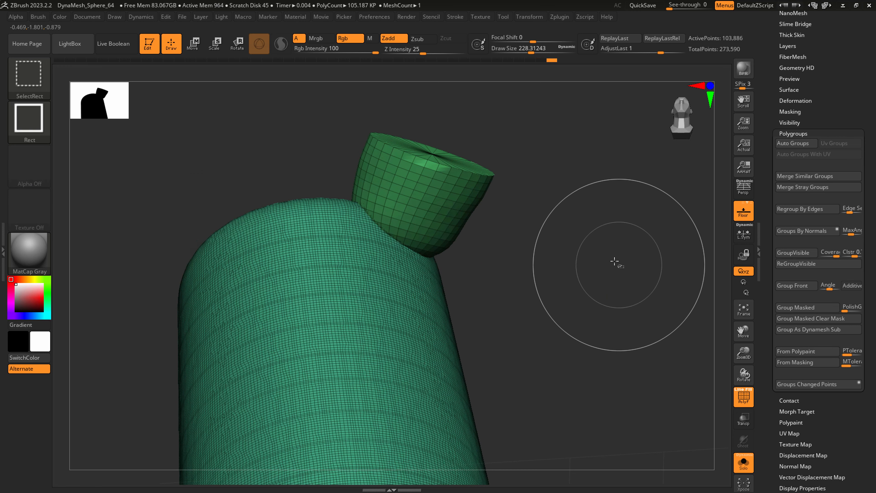
{"action": "left_click", "coordinate": [434, 185], "text": "ctrl+shift"}
{"action": "left_click_drag", "start_coordinate": [550, 336], "coordinate": [620, 272], "text": "ctrl+shift"}
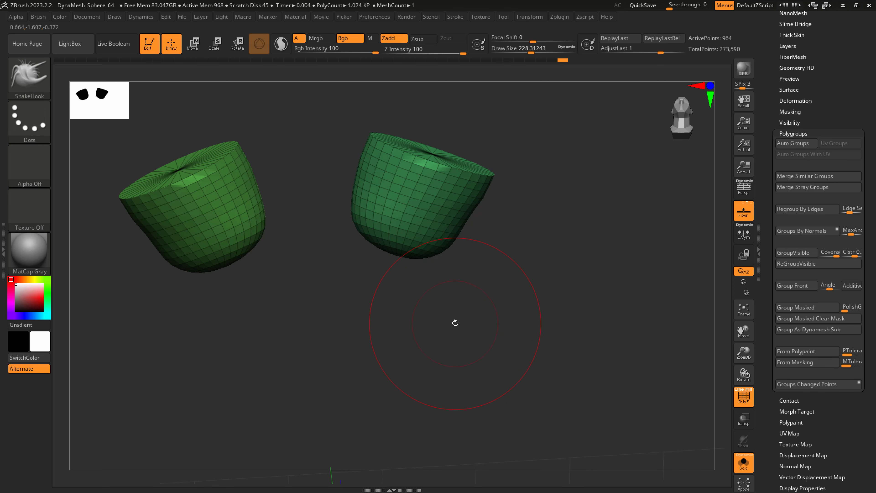
{"action": "key", "text": "ctrl+w"}
{"action": "left_click", "coordinate": [541, 312], "text": "ctrl+shift"}
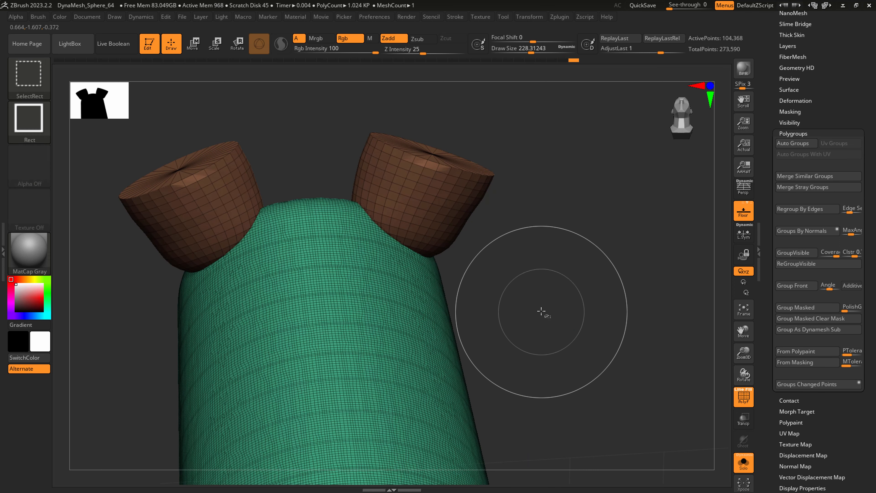
{"action": "left_click_drag", "start_coordinate": [541, 311], "coordinate": [437, 296]}
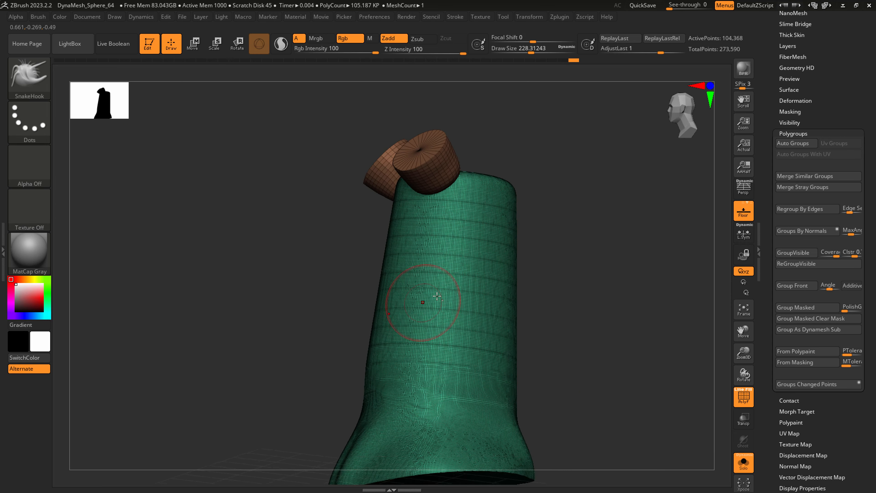
{"action": "right_click_drag", "start_coordinate": [437, 295], "coordinate": [435, 342], "text": "ctrl"}
{"action": "right_click_drag", "start_coordinate": [458, 252], "coordinate": [479, 374], "text": "alt"}
{"action": "right_click_drag", "start_coordinate": [479, 374], "coordinate": [445, 331]}
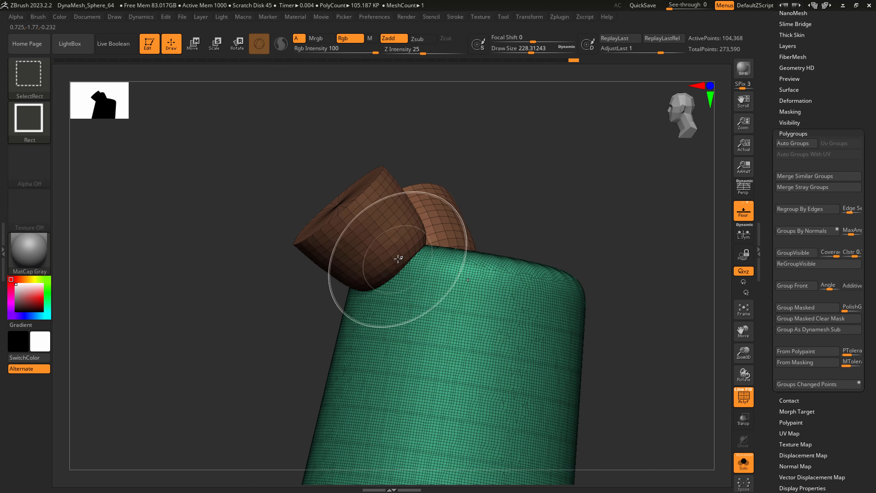
- Isolate the cylinder pair to inspect its rounded inner ends, and show the whole mesh again
{"action": "left_click", "coordinate": [398, 257], "text": "ctrl+shift"}
{"action": "right_click_drag", "start_coordinate": [399, 258], "coordinate": [437, 288]}
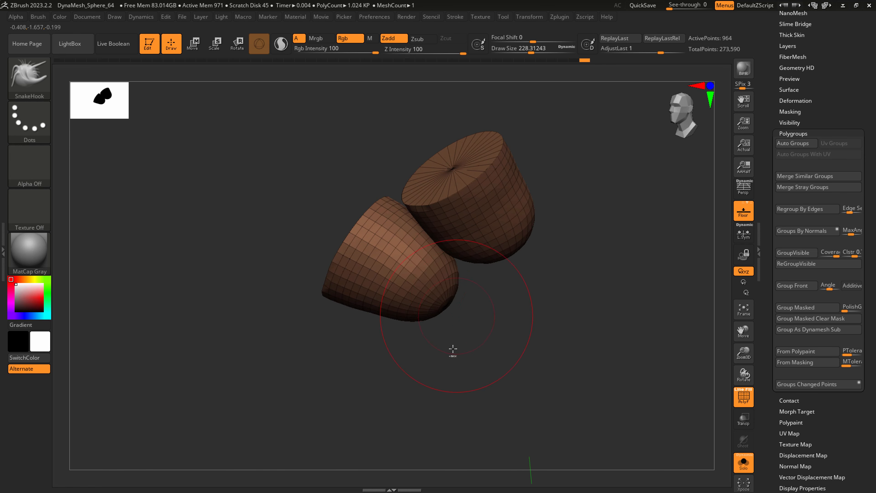
{"action": "left_click", "coordinate": [483, 363], "text": "ctrl+shift"}
{"action": "right_click_drag", "start_coordinate": [487, 366], "coordinate": [454, 388]}
{"action": "right_click_drag", "start_coordinate": [454, 389], "coordinate": [492, 355], "text": "ctrl"}
{"action": "right_click_drag", "start_coordinate": [491, 356], "coordinate": [342, 299], "text": "alt"}
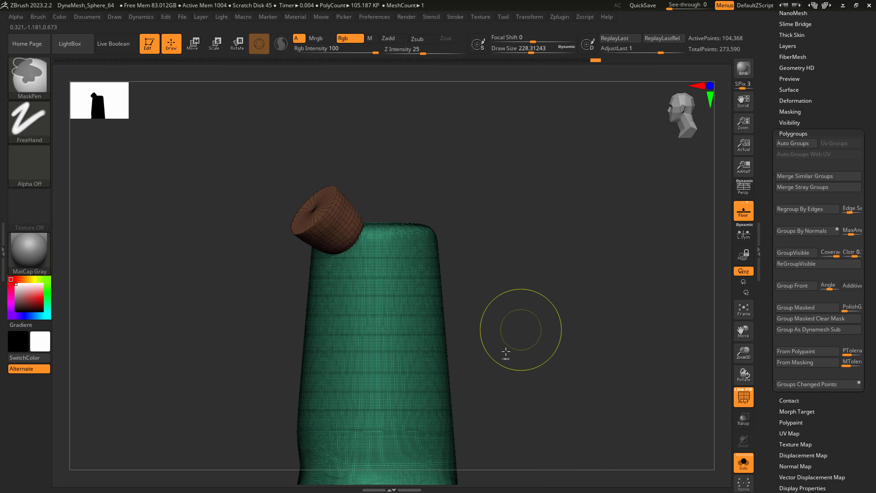
- Remesh the body and cylinders together with DynaMesh and smooth their junction at a draw size of about 108
{"action": "left_click_drag", "start_coordinate": [493, 376], "coordinate": [607, 232], "text": "ctrl"}
{"action": "right_click_drag", "start_coordinate": [384, 242], "coordinate": [376, 262], "text": "ctrl"}
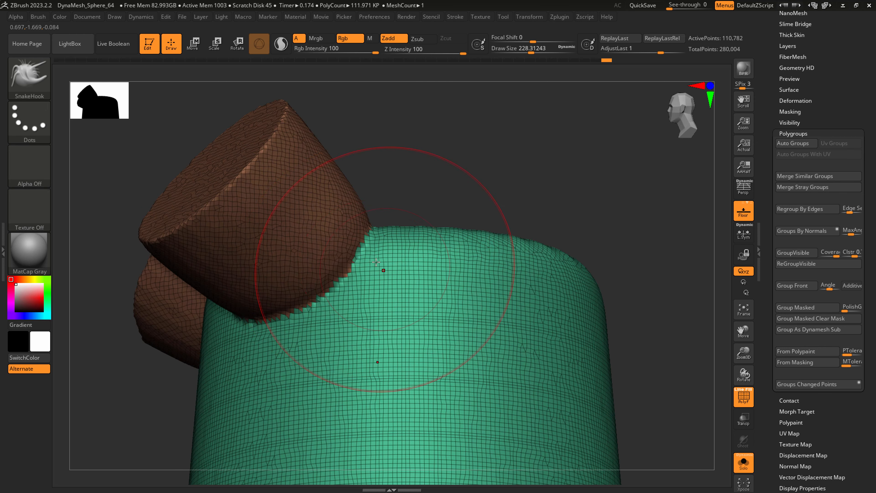
{"action": "key", "text": "s"}
{"action": "mouse_move", "coordinate": [362, 257]}
{"action": "left_mouse_down"}
{"action": "mouse_move", "coordinate": [350, 258]}
{"action": "mouse_move", "coordinate": [371, 223]}
{"action": "mouse_move", "coordinate": [251, 301]}
{"action": "left_mouse_up"}
{"action": "mouse_move", "coordinate": [264, 290]}
{"action": "right_mouse_down"}
{"action": "mouse_move", "coordinate": [315, 294]}
{"action": "mouse_move", "coordinate": [276, 299]}
{"action": "right_mouse_up"}
{"action": "mouse_move", "coordinate": [206, 305]}
{"action": "left_mouse_down", "text": "shift"}
{"action": "mouse_move", "coordinate": [214, 293]}
{"action": "mouse_move", "coordinate": [194, 304]}
{"action": "left_mouse_up", "text": "shift"}
{"action": "mouse_move", "coordinate": [198, 348]}
{"action": "right_mouse_down", "text": "ctrl"}
{"action": "mouse_move", "coordinate": [193, 329]}
{"action": "mouse_move", "coordinate": [333, 344]}
{"action": "right_mouse_up", "text": "ctrl"}
- Hide the polygroup wireframe and turn off Solo so the band is displayed with the body
{"action": "key", "text": "shift+f"}
{"action": "right_click_drag", "start_coordinate": [426, 394], "coordinate": [562, 309], "text": "alt"}
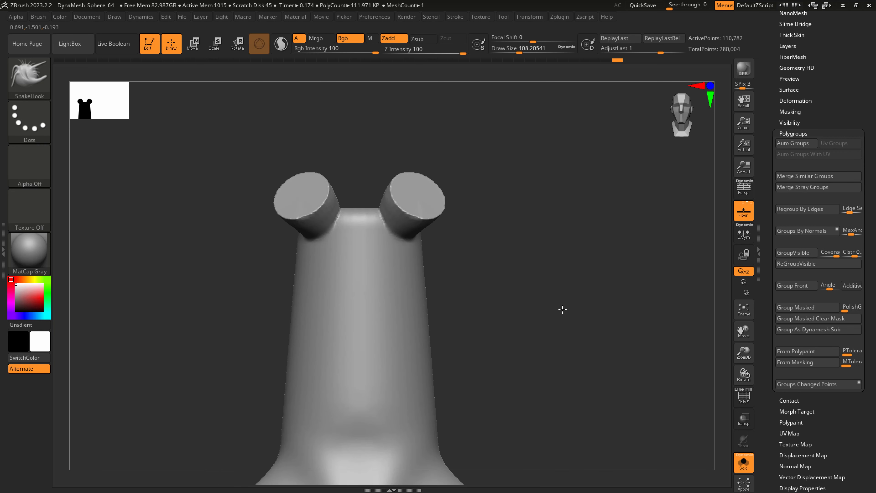
{"action": "left_click", "coordinate": [744, 464]}
{"action": "right_click_drag", "start_coordinate": [479, 348], "coordinate": [444, 344]}
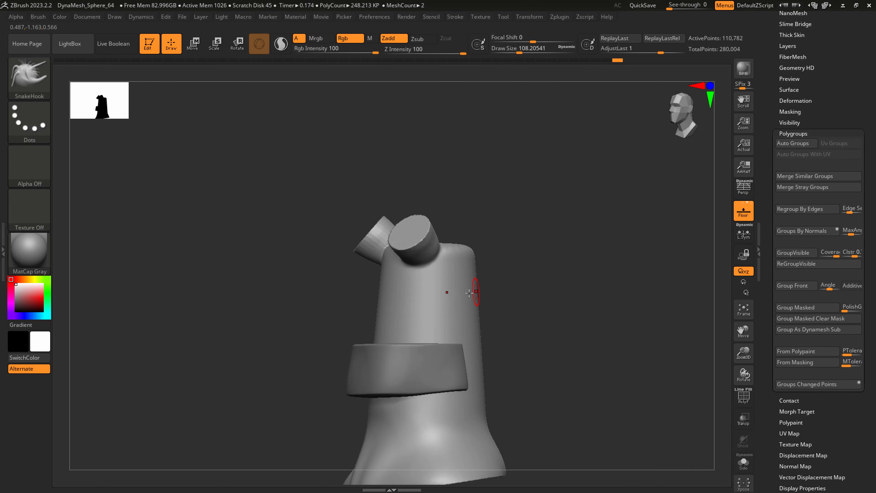
{"action": "mouse_move", "coordinate": [469, 290]}
{"action": "right_mouse_down"}
{"action": "mouse_move", "coordinate": [434, 290]}
{"action": "mouse_move", "coordinate": [433, 310]}
{"action": "right_mouse_up"}
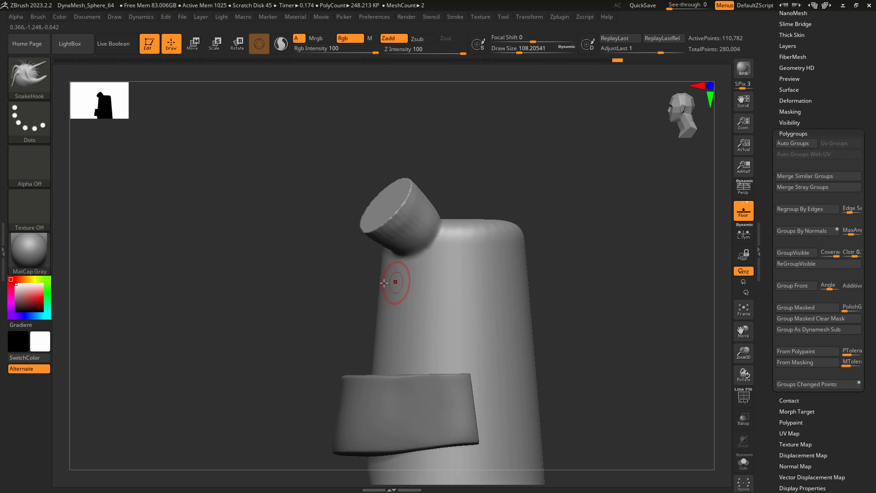
- Mask a rectangular patch on the front of the body just beneath the cylinders, extending it slightly with a second mask
{"action": "key", "text": "ctrl"}
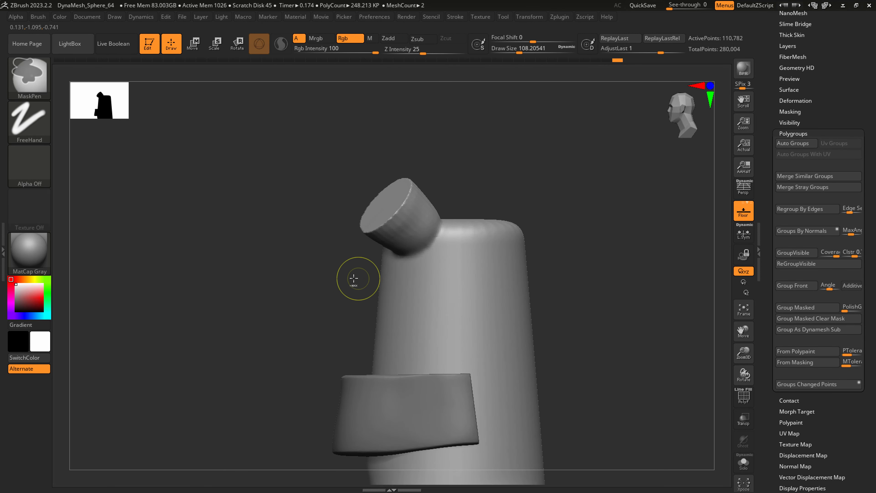
{"action": "left_click_drag", "start_coordinate": [333, 265], "coordinate": [447, 296], "text": "ctrl"}
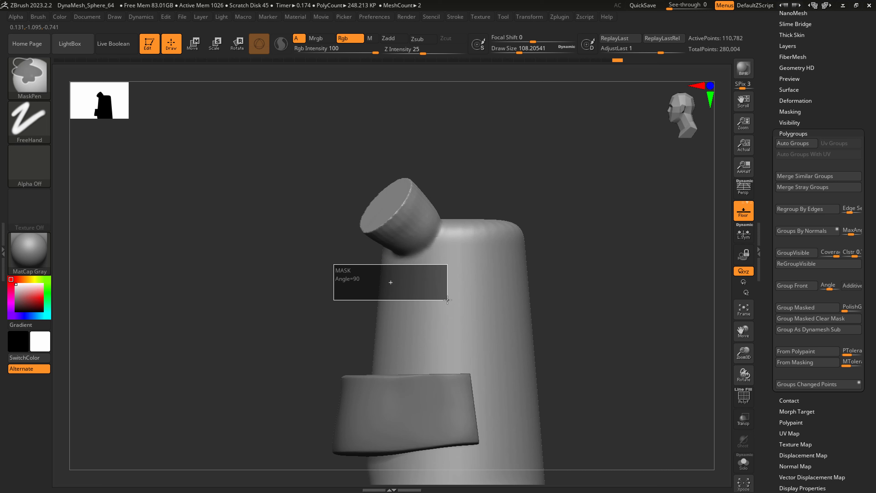
{"action": "left_click_drag", "start_coordinate": [449, 300], "coordinate": [449, 297], "text": "ctrl"}
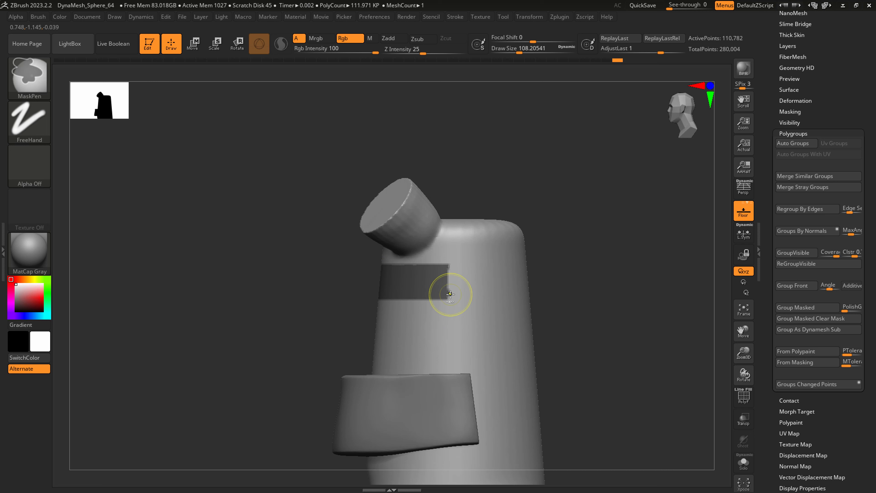
{"action": "key", "text": "ctrl"}
{"action": "left_click_drag", "start_coordinate": [357, 258], "coordinate": [450, 304], "text": "ctrl"}
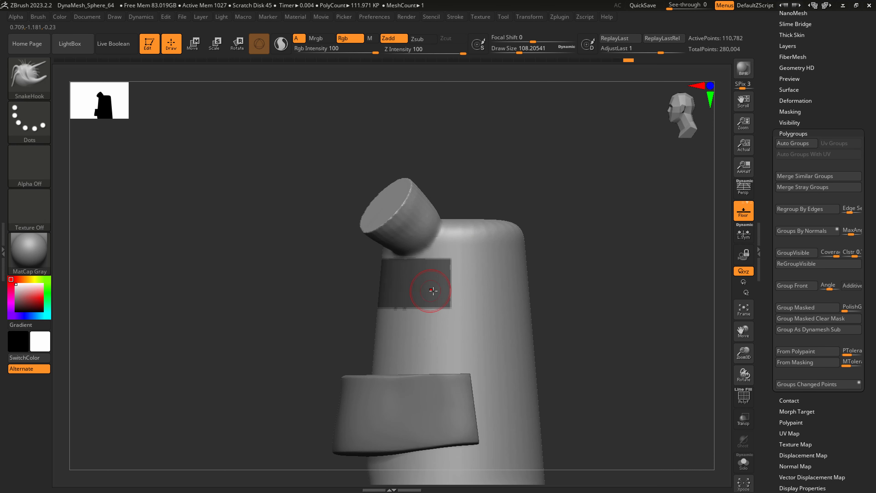
- Blur the rectangular mask and subtract its lower part to leave a sharp lower edge
{"action": "mouse_move", "coordinate": [433, 290]}
{"action": "right_mouse_down"}
{"action": "mouse_move", "coordinate": [472, 289]}
{"action": "mouse_move", "coordinate": [446, 292]}
{"action": "right_mouse_up"}
{"action": "key", "text": "ctrl"}
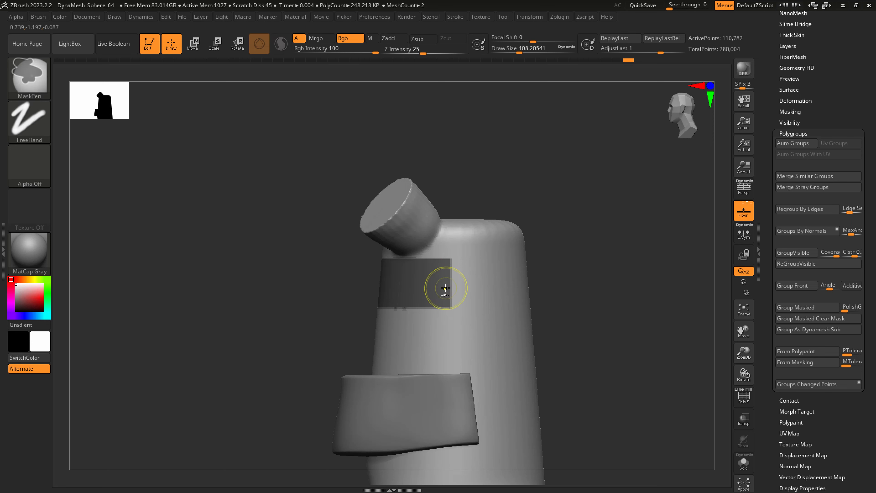
{"action": "left_click", "coordinate": [444, 287], "text": "ctrl"}
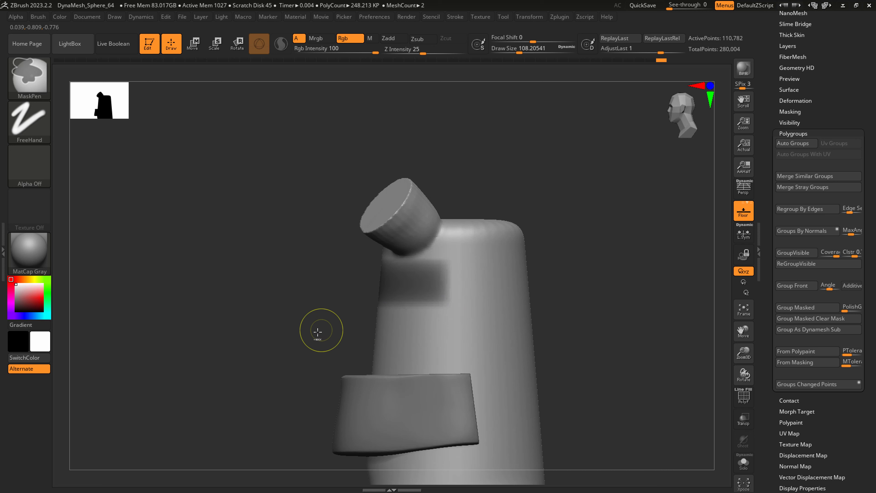
{"action": "left_click_drag", "start_coordinate": [299, 337], "coordinate": [457, 295], "text": "ctrl"}
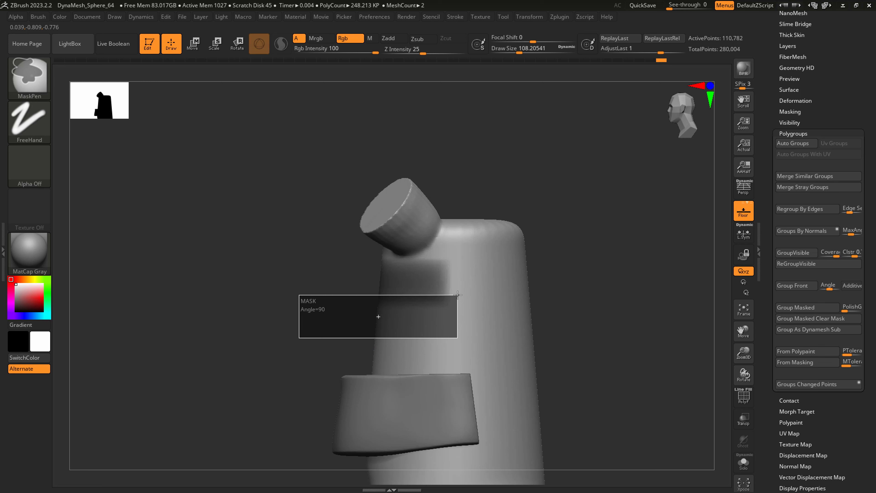
{"action": "key", "text": "alt"}
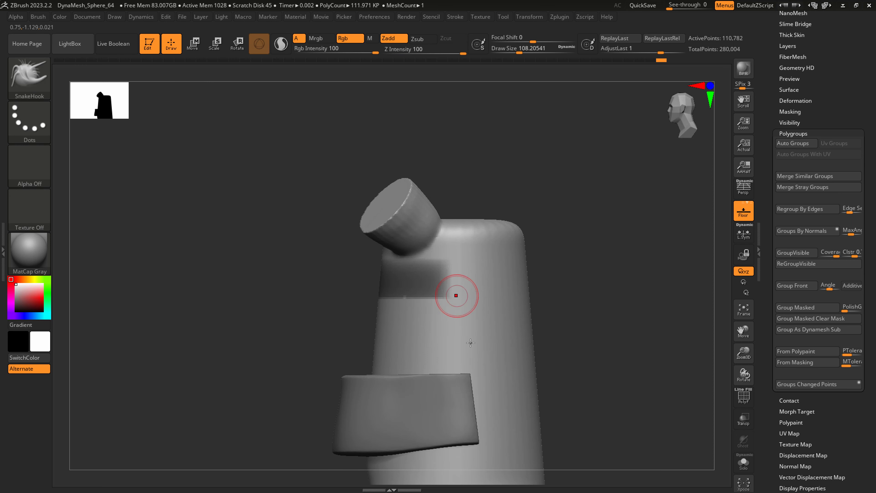
- Invert the mask, pull the unmasked patch forward with the realigned Move gizmo to form a raised ledge, and clear the mask
{"action": "mouse_move", "coordinate": [450, 290]}
{"action": "right_mouse_down"}
{"action": "mouse_move", "coordinate": [469, 340]}
{"action": "mouse_move", "coordinate": [517, 341]}
{"action": "mouse_move", "coordinate": [492, 316]}
{"action": "right_mouse_up"}
{"action": "left_click", "coordinate": [565, 346], "text": "ctrl"}
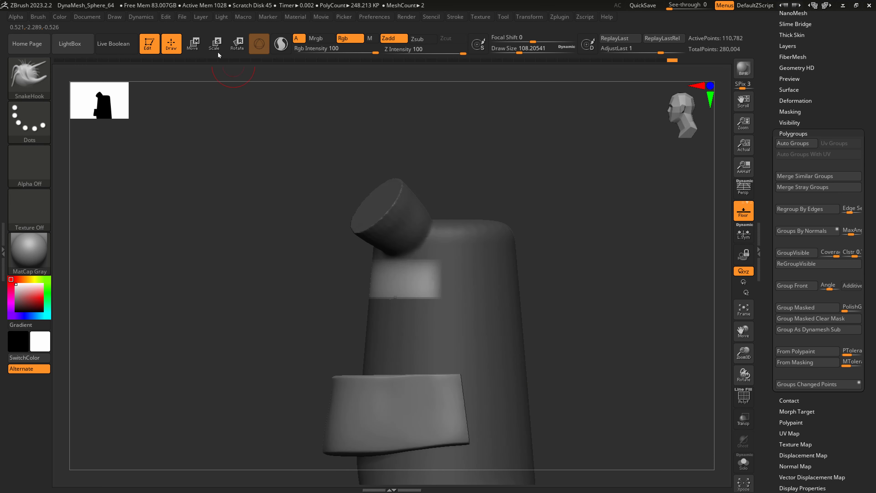
{"action": "left_click", "coordinate": [193, 43]}
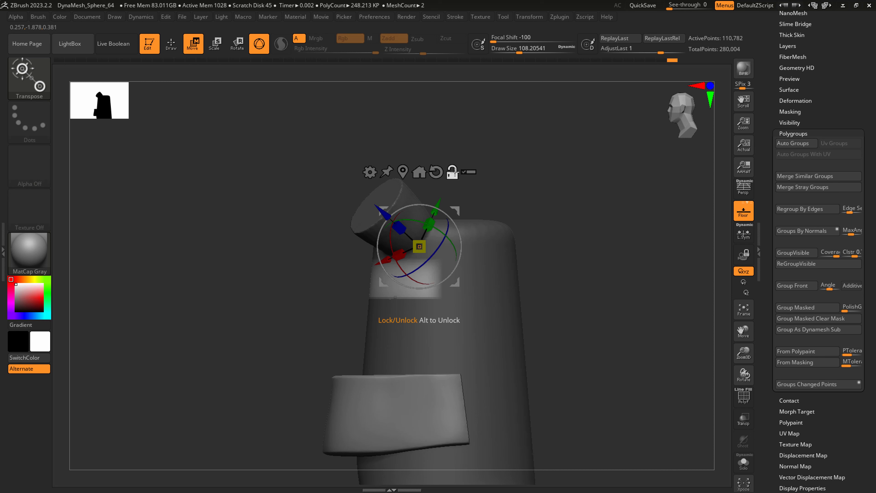
{"action": "left_click", "coordinate": [437, 171]}
{"action": "left_click_drag", "start_coordinate": [360, 246], "coordinate": [347, 247]}
{"action": "right_click_drag", "start_coordinate": [347, 247], "coordinate": [392, 248]}
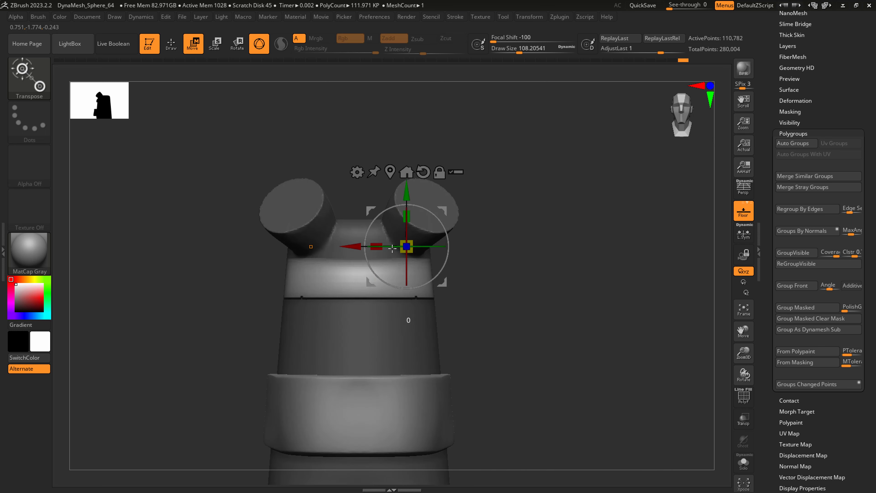
{"action": "right_click_drag", "start_coordinate": [509, 296], "coordinate": [487, 298]}
{"action": "left_click_drag", "start_coordinate": [547, 340], "coordinate": [532, 352], "text": "ctrl"}
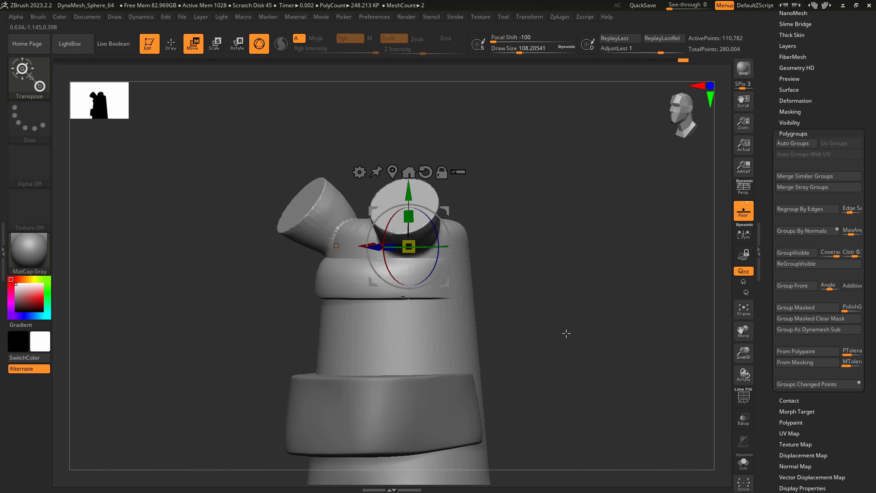
- Remesh the body with DynaMesh at a resolution of 360
{"action": "key", "text": "shift+f"}
{"action": "scroll", "coordinate": [805, 56], "scroll_direction": "up", "scroll_amount": 2}
{"action": "left_click", "coordinate": [790, 32]}
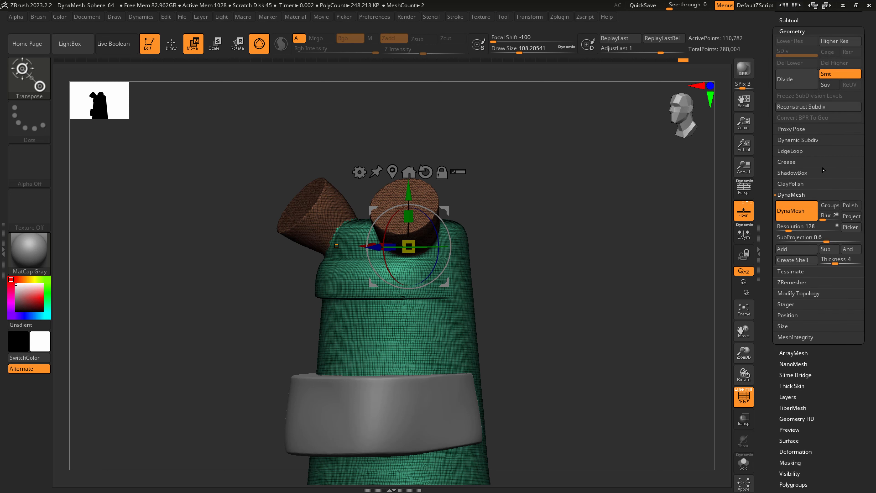
{"action": "left_click_drag", "start_coordinate": [794, 224], "coordinate": [793, 227]}
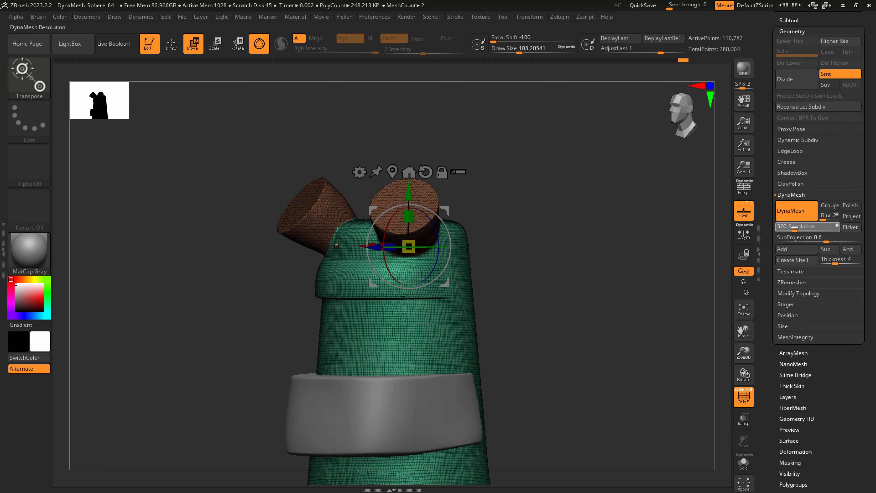
{"action": "key", "text": "ctrl"}
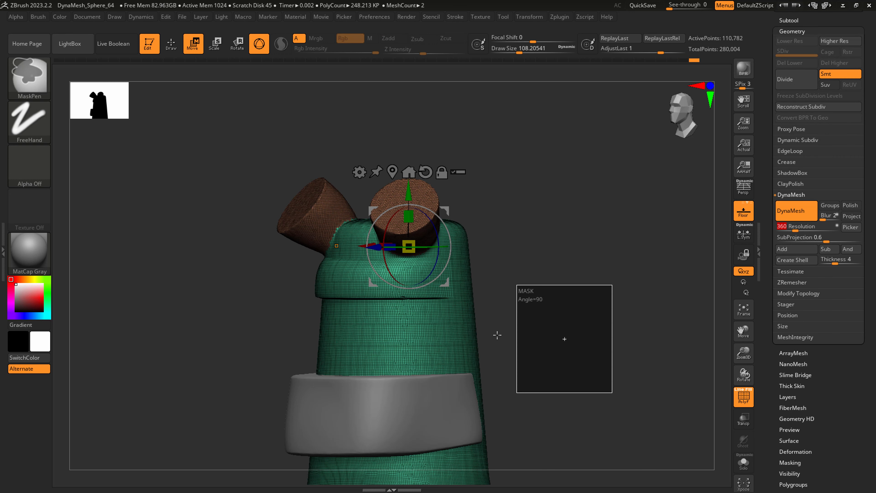
- Smooth the cylinder junctions and the raised ledge, enlarging the brush to a draw size of about 187 for the ledge
{"action": "right_click_drag", "start_coordinate": [431, 301], "coordinate": [426, 329]}
{"action": "key", "text": "shift+f"}
{"action": "key", "text": "q"}
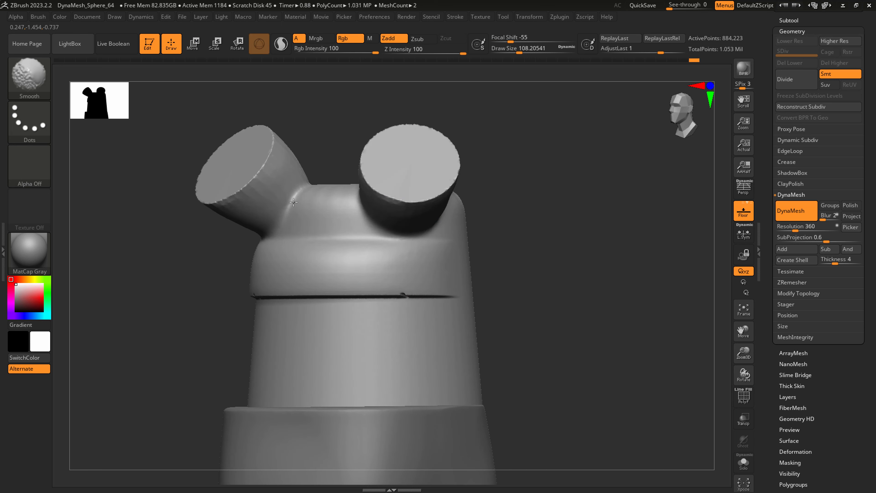
{"action": "key", "text": "w"}
{"action": "right_click_drag", "start_coordinate": [420, 235], "coordinate": [401, 238]}
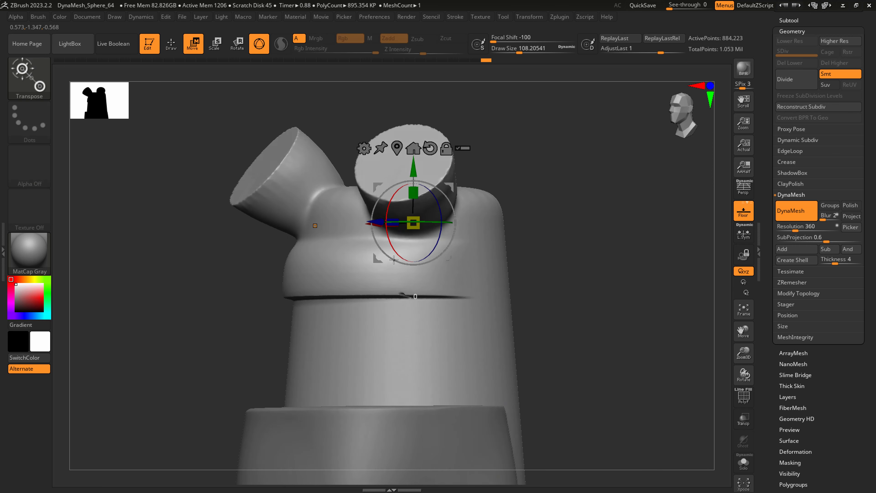
{"action": "key", "text": "q"}
{"action": "right_click_drag", "start_coordinate": [350, 264], "coordinate": [313, 263], "text": "alt"}
{"action": "key", "text": "s"}
{"action": "mouse_move", "coordinate": [314, 273]}
{"action": "left_mouse_down"}
{"action": "mouse_move", "coordinate": [280, 277]}
{"action": "mouse_move", "coordinate": [401, 284]}
{"action": "left_mouse_up"}
{"action": "key", "text": "s"}
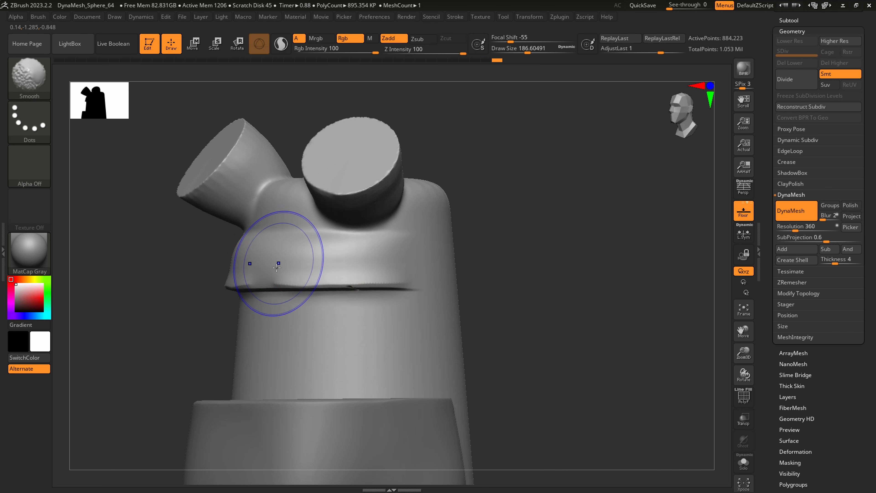
{"action": "left_click_drag", "start_coordinate": [273, 265], "coordinate": [367, 271], "text": "shift"}
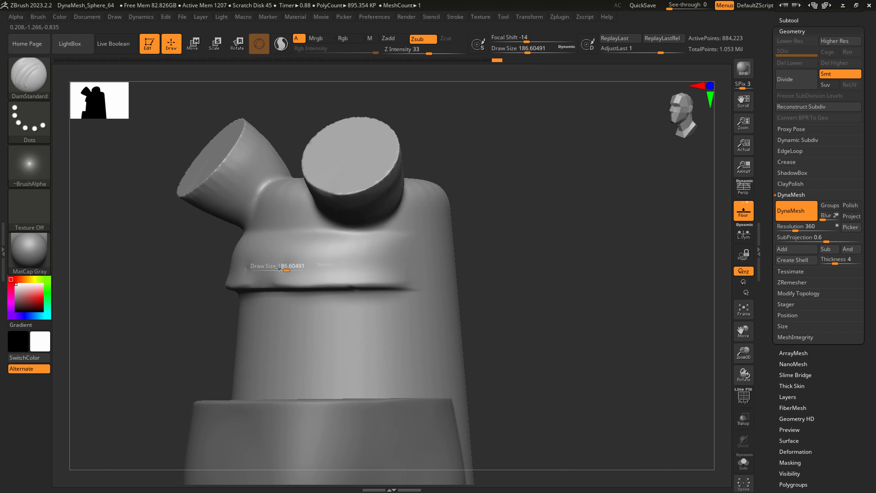
- Carve a crease along the ledge's lower edge with the DamStandard brush at a draw size of about 71
{"action": "key", "text": "s"}
{"action": "left_click_drag", "start_coordinate": [284, 272], "coordinate": [273, 271]}
{"action": "mouse_move", "coordinate": [275, 277]}
{"action": "right_mouse_down"}
{"action": "mouse_move", "coordinate": [319, 270]}
{"action": "mouse_move", "coordinate": [274, 263]}
{"action": "right_mouse_up"}
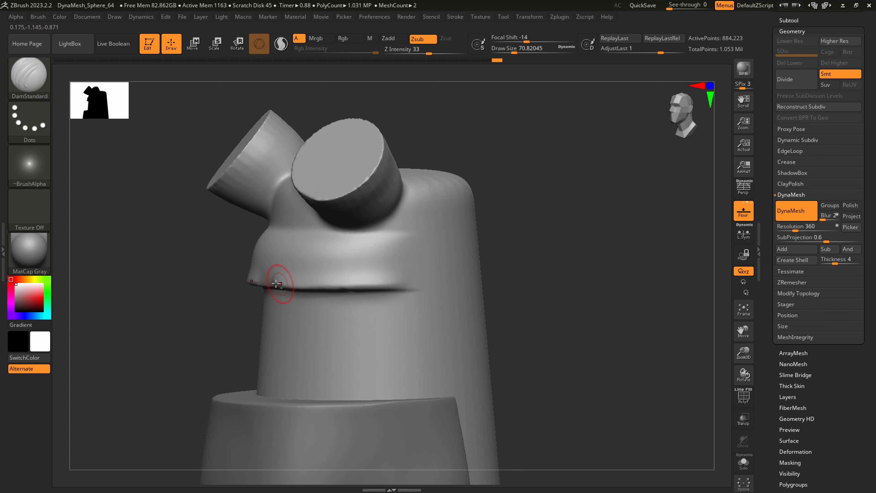
{"action": "left_click_drag", "start_coordinate": [377, 287], "coordinate": [289, 284]}
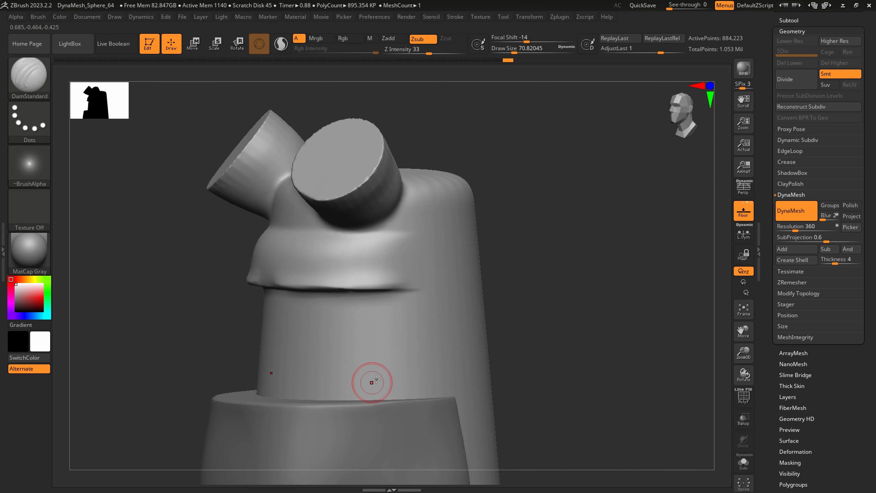
{"action": "mouse_move", "coordinate": [373, 380]}
{"action": "left_mouse_down"}
{"action": "mouse_move", "coordinate": [447, 337]}
{"action": "mouse_move", "coordinate": [358, 396]}
{"action": "left_mouse_up"}
{"action": "key", "text": "ctrl+z"}
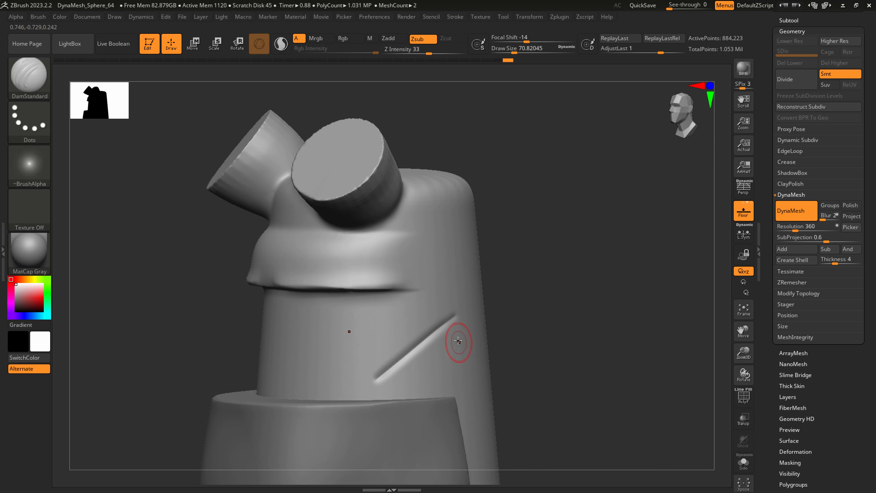
{"action": "key", "text": "ctrl+z"}
- Paint a small upright rectangular mask centred below the ledge at a draw size of about 37, and select the DamStandard brush
{"action": "right_click_drag", "start_coordinate": [410, 357], "coordinate": [452, 336], "text": "shift"}
{"action": "right_click_drag", "start_coordinate": [316, 299], "coordinate": [312, 315], "text": "ctrl"}
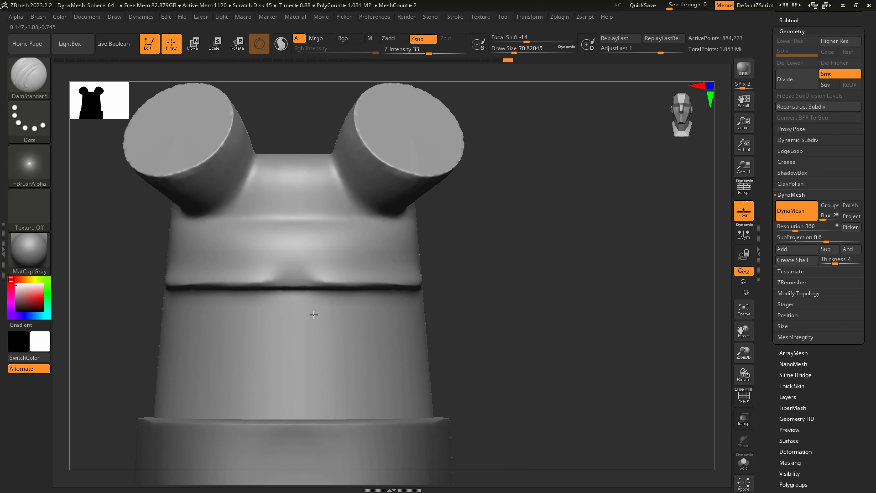
{"action": "key", "text": "s"}
{"action": "left_click_drag", "start_coordinate": [298, 305], "coordinate": [291, 305]}
{"action": "right_click_drag", "start_coordinate": [334, 315], "coordinate": [385, 285], "text": "alt"}
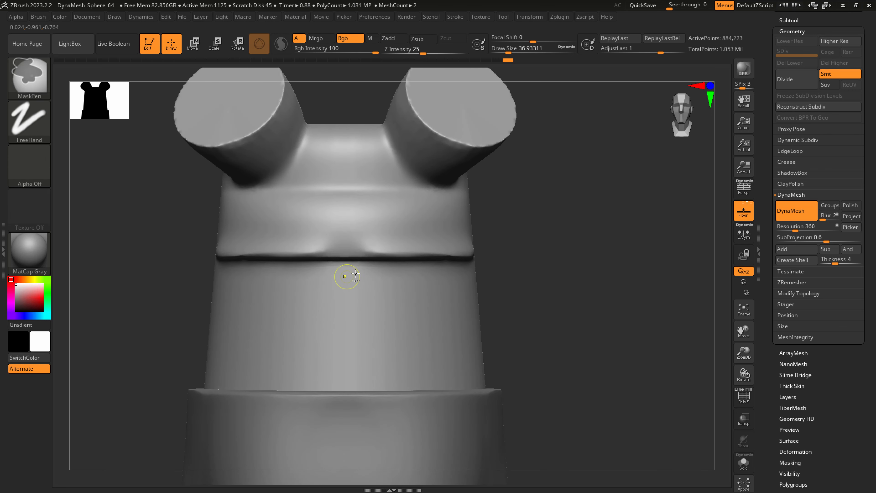
{"action": "left_click_drag", "start_coordinate": [353, 276], "coordinate": [355, 325], "text": "ctrl"}
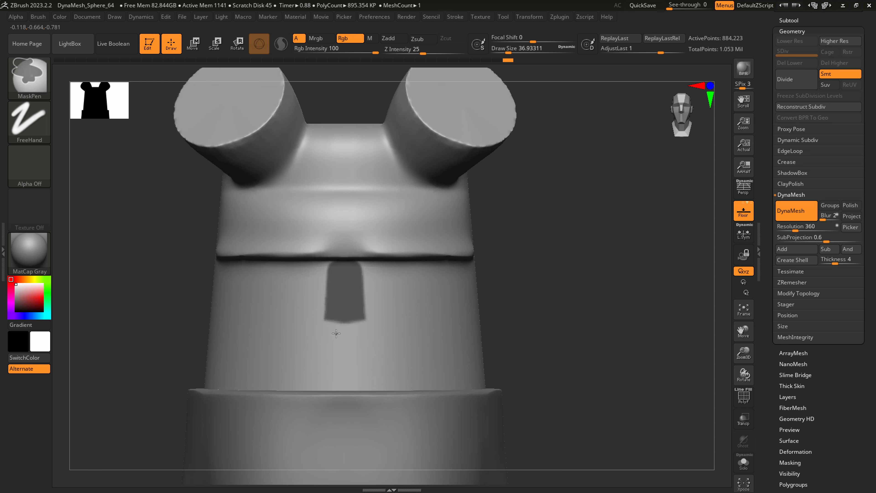
{"action": "key", "text": "b"}
{"action": "key", "text": "d"}
{"action": "key", "text": "s"}
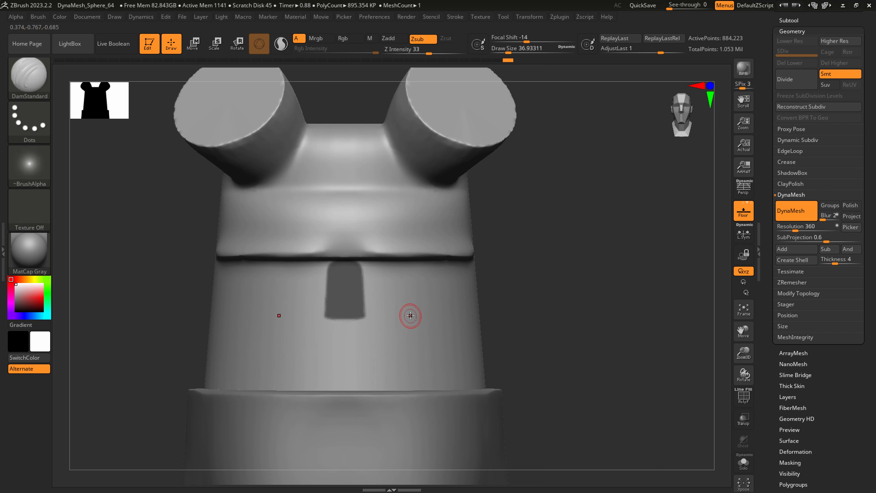
- Invert the mask so only the small rectangular patch below the ledge stays editable
{"action": "mouse_move", "coordinate": [411, 313]}
{"action": "right_mouse_down"}
{"action": "mouse_move", "coordinate": [393, 304]}
{"action": "mouse_move", "coordinate": [427, 325]}
{"action": "mouse_move", "coordinate": [406, 321]}
{"action": "mouse_move", "coordinate": [458, 327]}
{"action": "right_mouse_up"}
{"action": "right_click_drag", "start_coordinate": [371, 301], "coordinate": [371, 312], "text": "ctrl"}
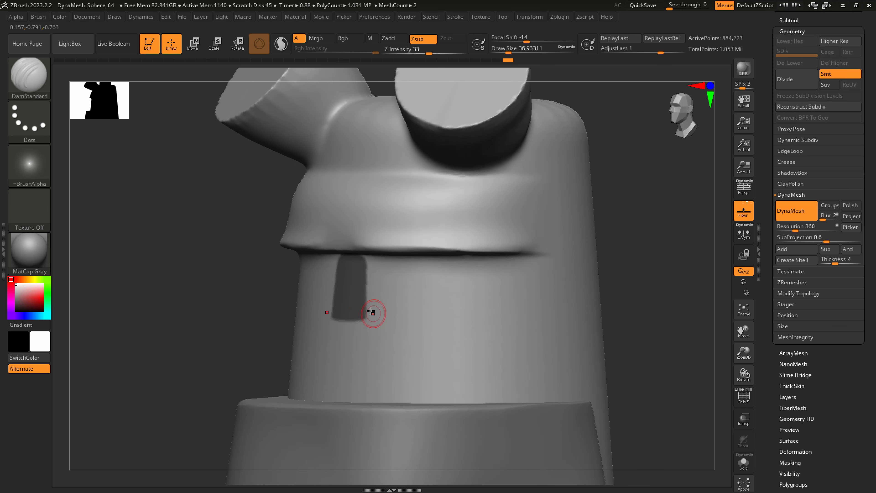
{"action": "left_click", "coordinate": [235, 325], "text": "ctrl"}
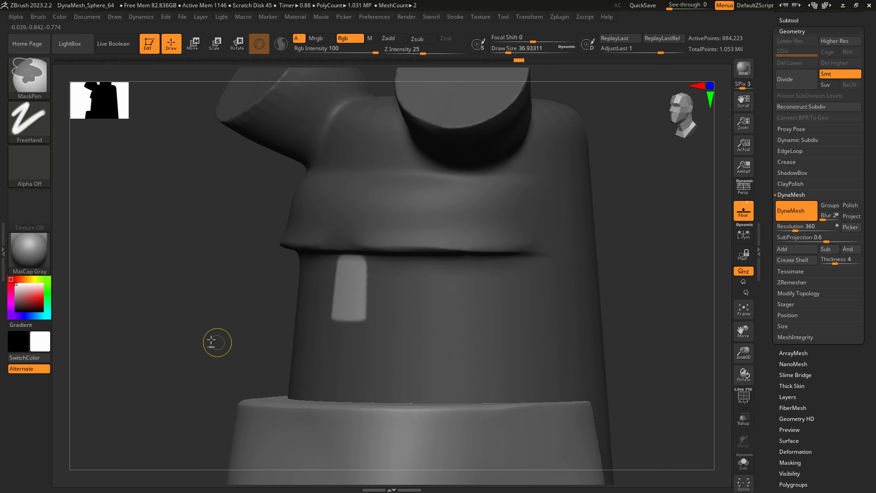
{"action": "mouse_move", "coordinate": [228, 333]}
{"action": "right_mouse_down"}
{"action": "mouse_move", "coordinate": [391, 309]}
{"action": "mouse_move", "coordinate": [458, 317]}
{"action": "mouse_move", "coordinate": [430, 326]}
{"action": "mouse_move", "coordinate": [419, 319]}
{"action": "mouse_move", "coordinate": [465, 324]}
{"action": "mouse_move", "coordinate": [429, 330]}
{"action": "mouse_move", "coordinate": [445, 342]}
{"action": "mouse_move", "coordinate": [432, 337]}
{"action": "mouse_move", "coordinate": [471, 292]}
{"action": "mouse_move", "coordinate": [475, 331]}
{"action": "mouse_move", "coordinate": [414, 253]}
{"action": "right_mouse_up"}
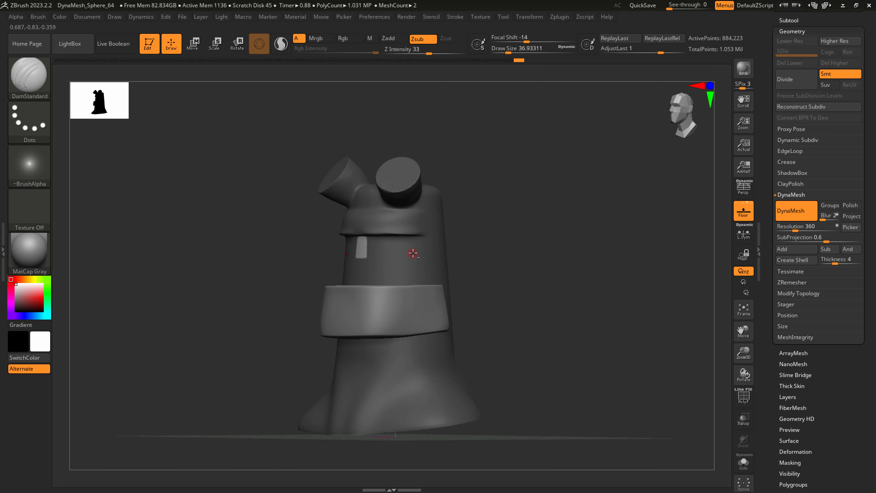
- Switch to the Move transform and centre the gizmo on the unmasked patch below the ledge
{"action": "key", "text": "p"}
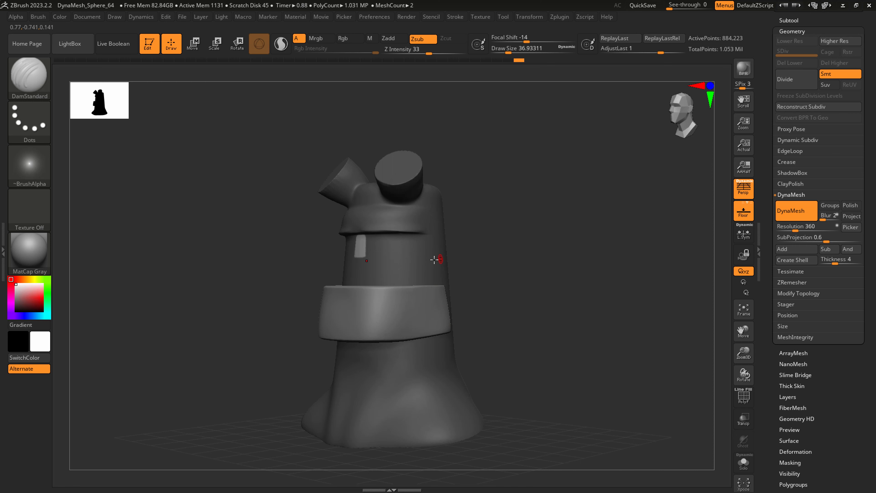
{"action": "mouse_move", "coordinate": [434, 259]}
{"action": "right_mouse_down"}
{"action": "mouse_move", "coordinate": [413, 257]}
{"action": "mouse_move", "coordinate": [408, 283]}
{"action": "mouse_move", "coordinate": [407, 265]}
{"action": "mouse_move", "coordinate": [440, 263]}
{"action": "right_mouse_up"}
{"action": "key", "text": "p"}
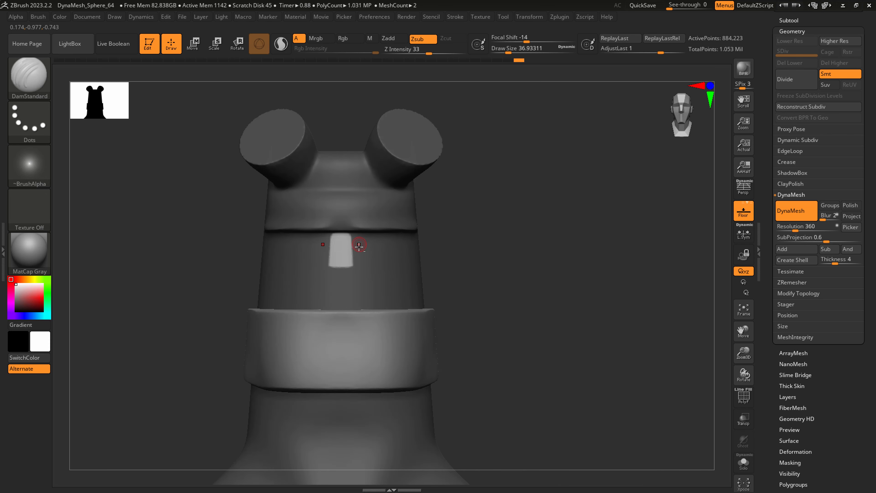
{"action": "mouse_move", "coordinate": [359, 245]}
{"action": "right_mouse_down", "text": "ctrl"}
{"action": "mouse_move", "coordinate": [378, 296]}
{"action": "mouse_move", "coordinate": [356, 290]}
{"action": "right_mouse_up", "text": "ctrl"}
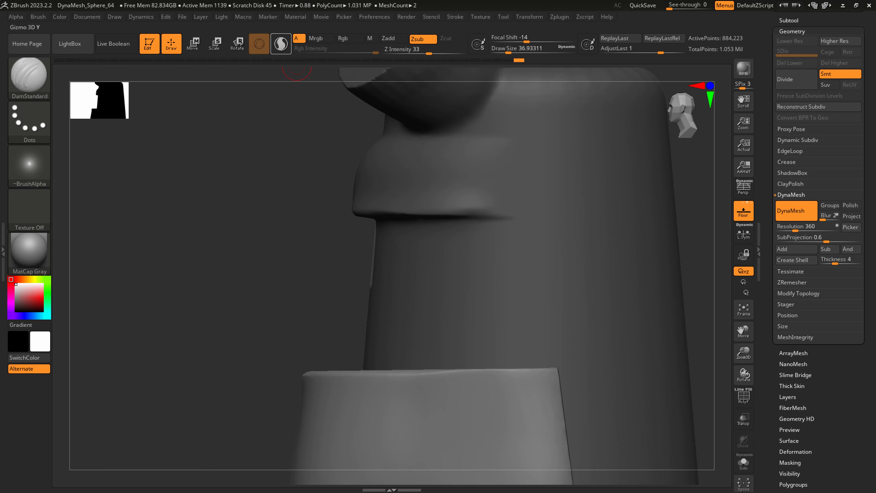
{"action": "left_click", "coordinate": [201, 41]}
{"action": "right_click_drag", "start_coordinate": [380, 172], "coordinate": [364, 255], "text": "alt"}
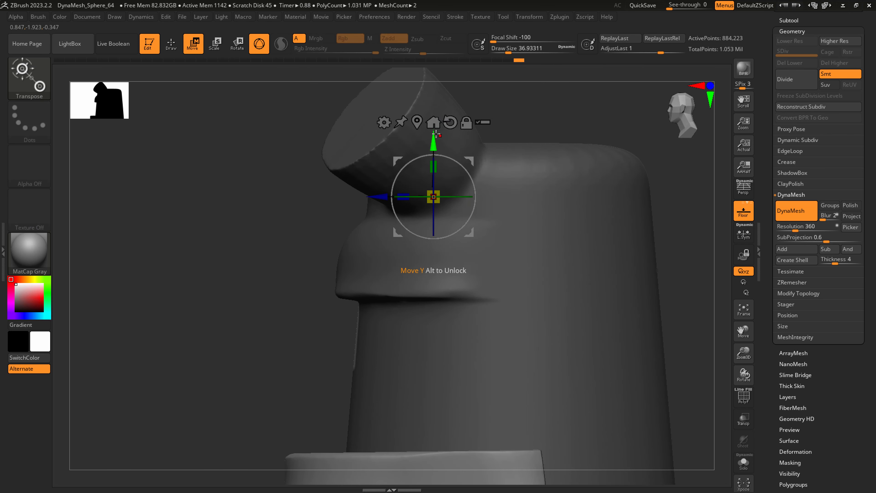
{"action": "left_click", "coordinate": [418, 125]}
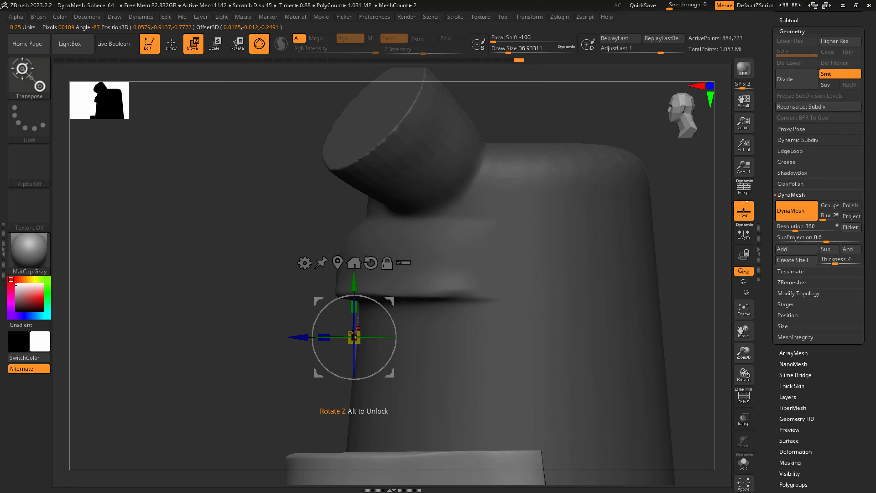
- Pull the unmasked patch outward along Z to form a block-shaped nose, and clear the mask
{"action": "mouse_move", "coordinate": [315, 347]}
{"action": "right_mouse_down"}
{"action": "mouse_move", "coordinate": [346, 340]}
{"action": "mouse_move", "coordinate": [342, 347]}
{"action": "mouse_move", "coordinate": [307, 140]}
{"action": "right_mouse_up"}
{"action": "key", "text": "q"}
{"action": "key", "text": "w"}
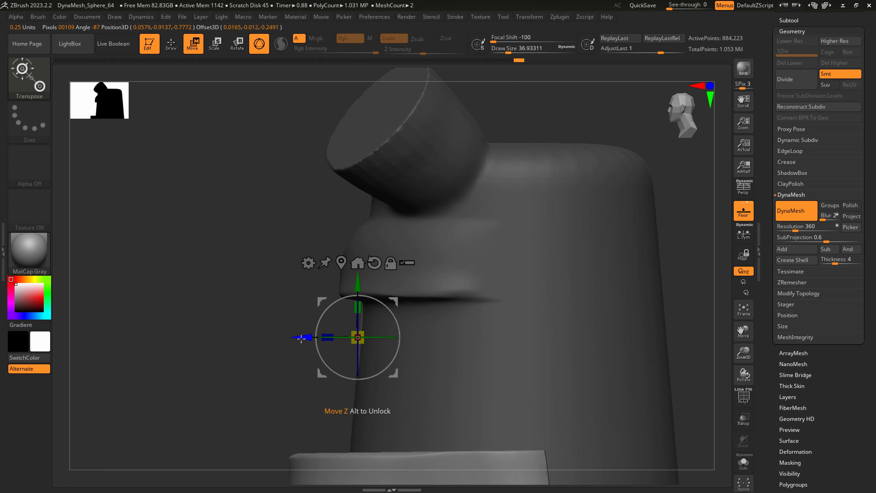
{"action": "left_click_drag", "start_coordinate": [301, 338], "coordinate": [279, 339]}
{"action": "right_click_drag", "start_coordinate": [367, 372], "coordinate": [412, 353]}
{"action": "left_click_drag", "start_coordinate": [511, 368], "coordinate": [573, 328], "text": "ctrl"}
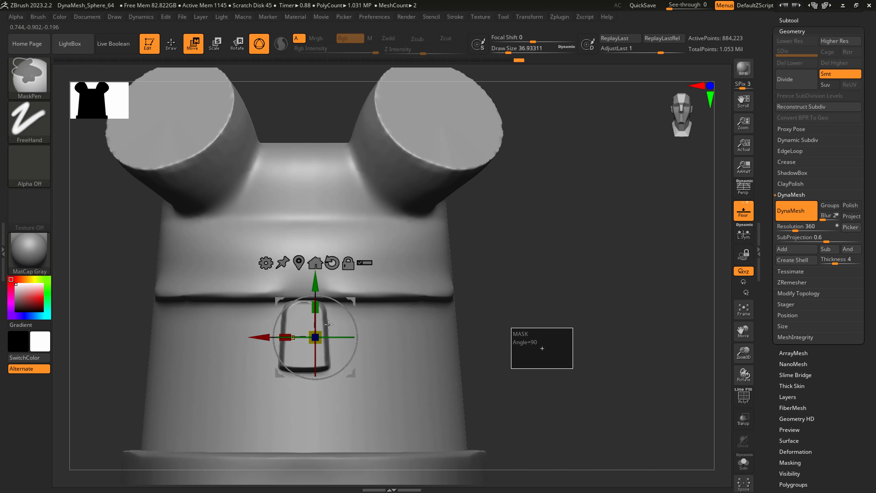
{"action": "key", "text": "q"}
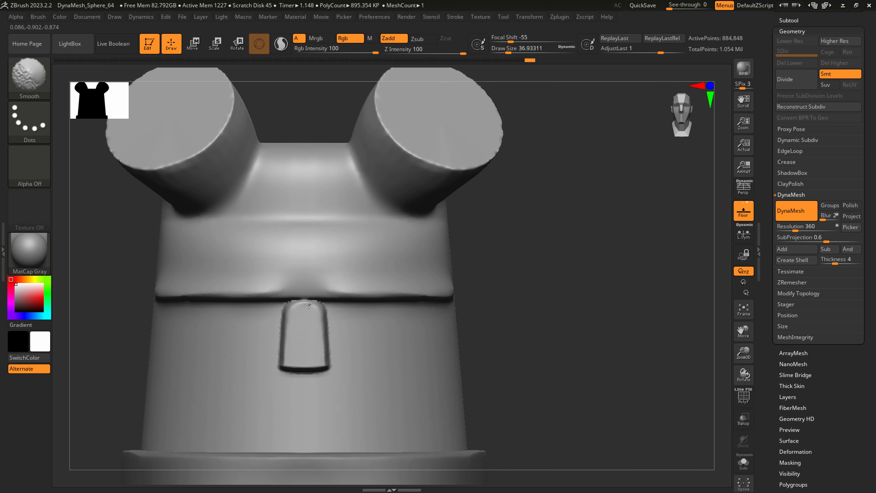
- Swell the junction between the top of the nose and the ledge with the Inflat brush
{"action": "right_click_drag", "start_coordinate": [330, 318], "coordinate": [315, 288]}
{"action": "left_click", "coordinate": [29, 77]}
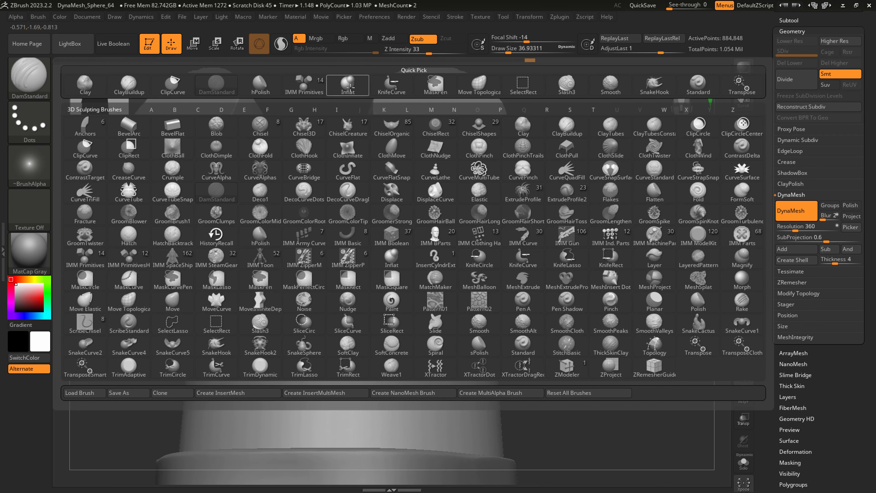
{"action": "left_click", "coordinate": [350, 87]}
{"action": "key", "text": "s"}
{"action": "mouse_move", "coordinate": [311, 308]}
{"action": "left_mouse_down"}
{"action": "mouse_move", "coordinate": [323, 308]}
{"action": "mouse_move", "coordinate": [319, 280]}
{"action": "left_mouse_up"}
{"action": "right_click_drag", "start_coordinate": [395, 270], "coordinate": [381, 285]}
- Sharpen the crease along the ledge's lower edge with DamStandard at a draw size of about 124, and re-DynaMesh the body
{"action": "key", "text": "b"}
{"action": "key", "text": "d"}
{"action": "key", "text": "s"}
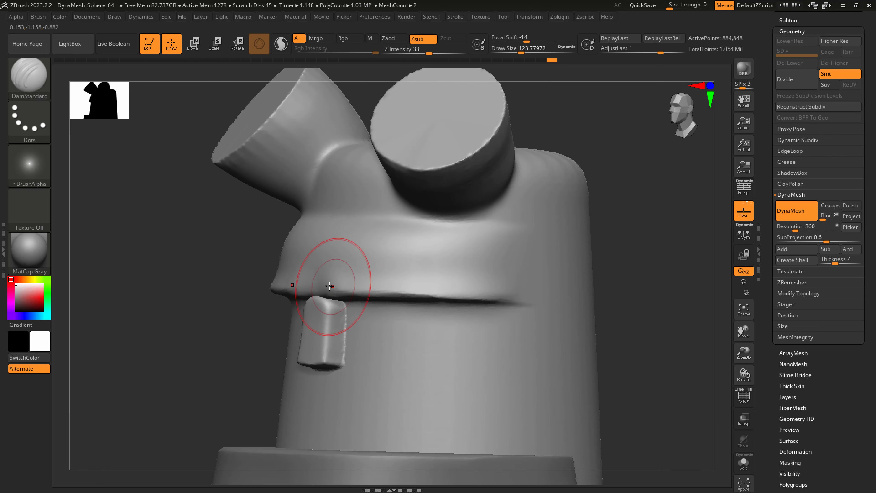
{"action": "left_click_drag", "start_coordinate": [321, 292], "coordinate": [412, 298]}
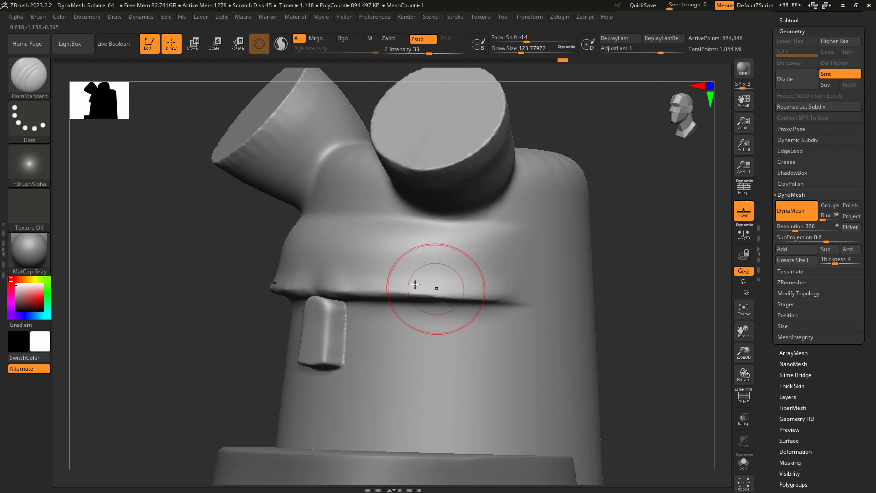
{"action": "right_click_drag", "start_coordinate": [436, 288], "coordinate": [412, 273], "text": "ctrl"}
{"action": "left_click_drag", "start_coordinate": [547, 313], "coordinate": [588, 352], "text": "ctrl"}
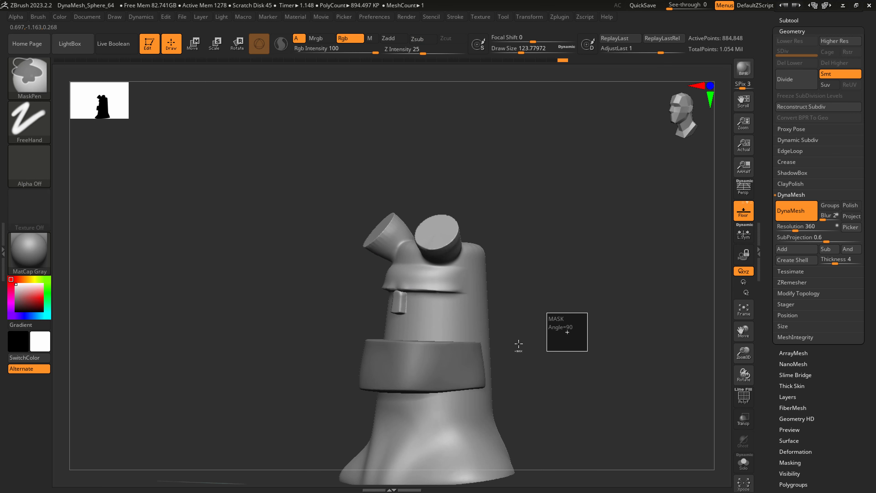
- Flatten the forehead between the cylinders and the ledge with the hPolish brush at a draw size of about 87
{"action": "mouse_move", "coordinate": [452, 281]}
{"action": "right_mouse_down"}
{"action": "mouse_move", "coordinate": [422, 279]}
{"action": "mouse_move", "coordinate": [452, 296]}
{"action": "right_mouse_up"}
{"action": "right_click_drag", "start_coordinate": [444, 277], "coordinate": [488, 274]}
{"action": "key", "text": "b"}
{"action": "key", "text": "h"}
{"action": "key", "text": "p"}
{"action": "right_click_drag", "start_coordinate": [357, 264], "coordinate": [392, 263]}
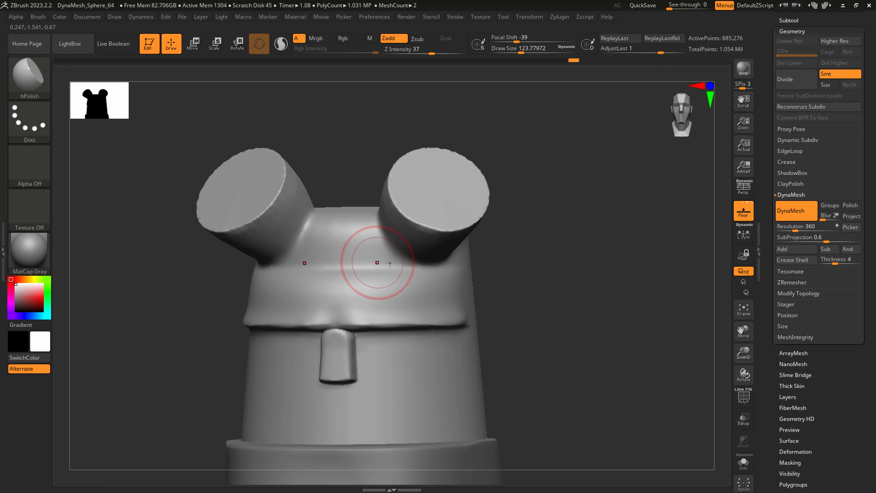
{"action": "key", "text": "s"}
{"action": "left_click_drag", "start_coordinate": [378, 264], "coordinate": [373, 264]}
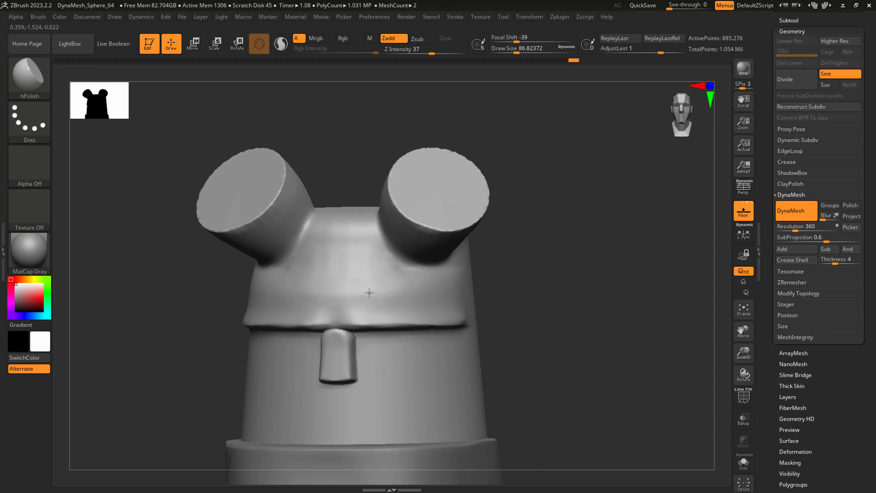
{"action": "left_click_drag", "start_coordinate": [369, 293], "coordinate": [348, 291]}
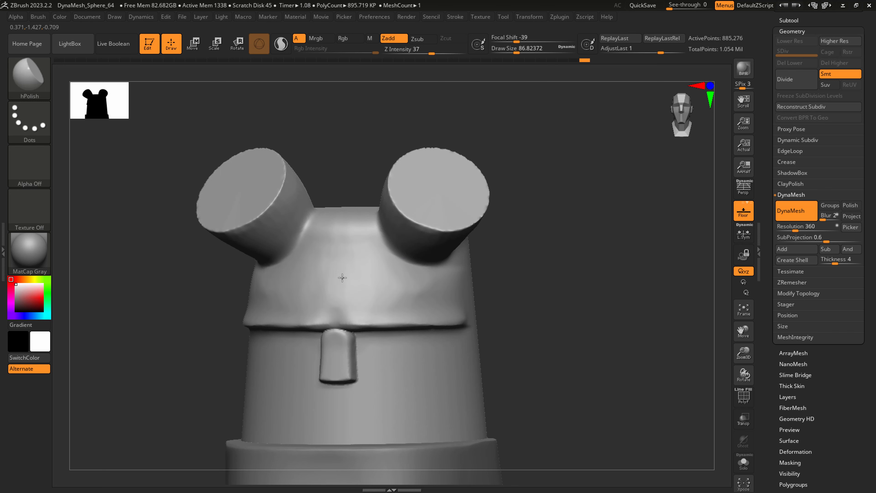
{"action": "right_click_drag", "start_coordinate": [445, 287], "coordinate": [399, 289]}
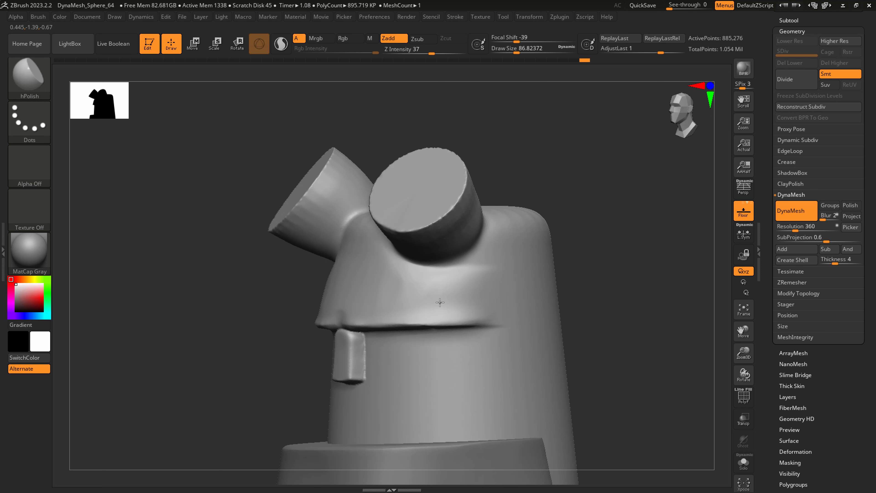
{"action": "right_click_drag", "start_coordinate": [440, 302], "coordinate": [510, 314], "text": "alt"}
{"action": "right_click_drag", "start_coordinate": [511, 315], "coordinate": [426, 300], "text": "shift"}
- Turn on perspective and save the tool as a file in the hellboy 1_z folder
{"action": "key", "text": "p"}
{"action": "scroll", "coordinate": [833, 48], "scroll_direction": "up", "scroll_amount": 5}
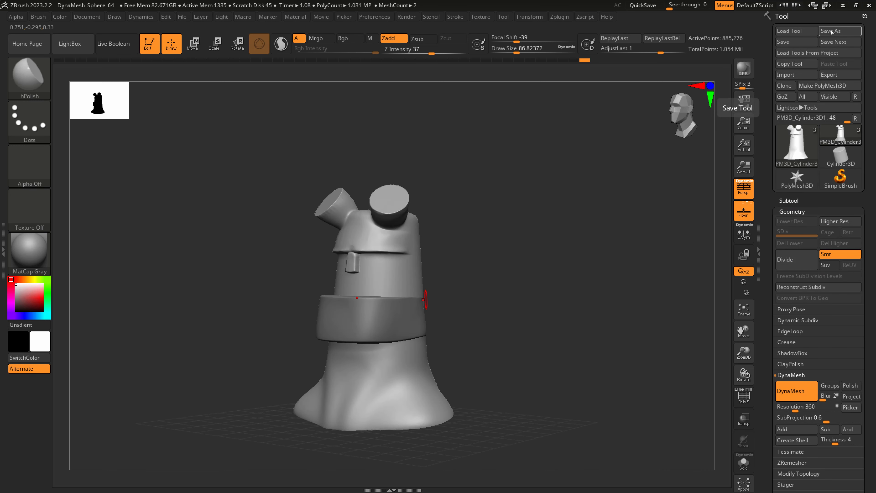
{"action": "left_click", "coordinate": [831, 31]}
{"action": "double_click", "coordinate": [216, 98]}
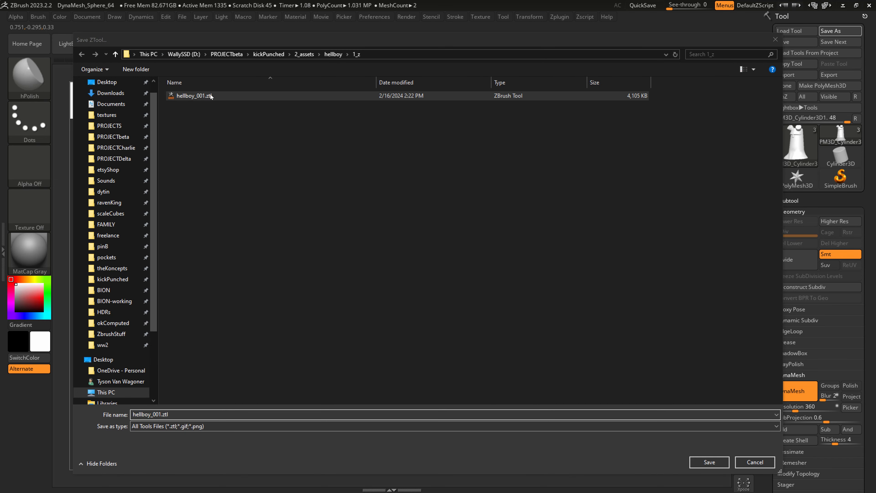
{"action": "left_click", "coordinate": [465, 245]}
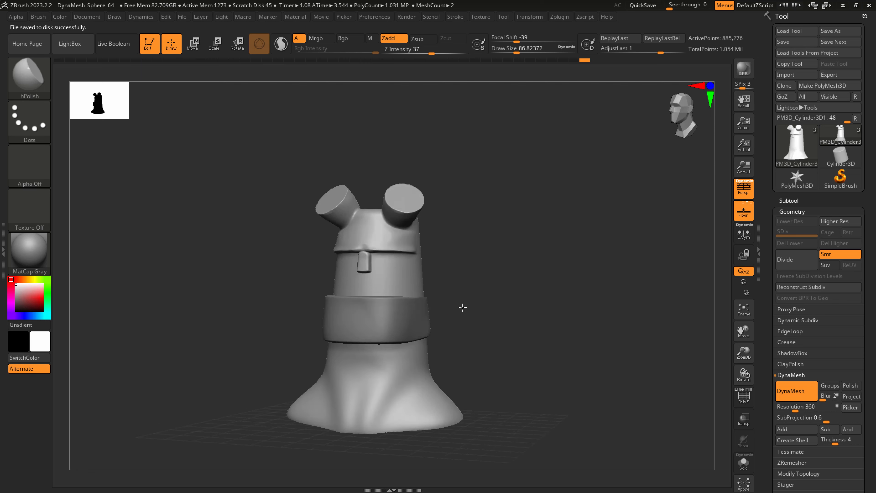
- Refine the front and side planes of the forehead above the nose with further polishing strokes
{"action": "left_click_drag", "start_coordinate": [463, 307], "coordinate": [455, 296], "text": "shift"}
{"action": "left_click_drag", "start_coordinate": [433, 264], "coordinate": [435, 294], "text": "alt"}
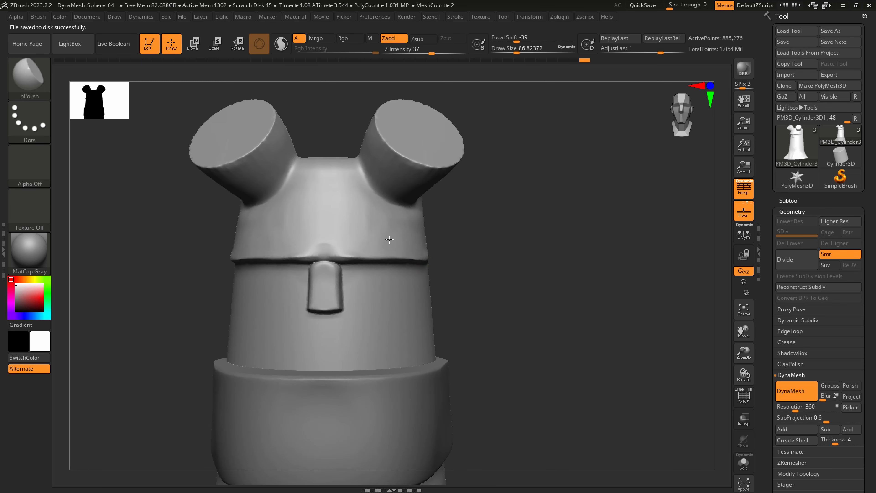
{"action": "left_click_drag", "start_coordinate": [328, 238], "coordinate": [338, 228], "text": "shift"}
{"action": "left_click_drag", "start_coordinate": [474, 222], "coordinate": [461, 225]}
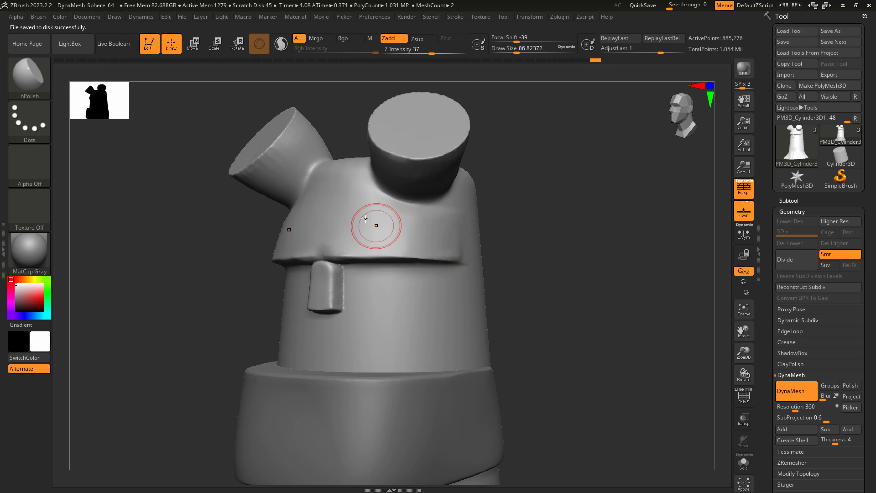
{"action": "right_click_drag", "start_coordinate": [353, 199], "coordinate": [363, 194]}
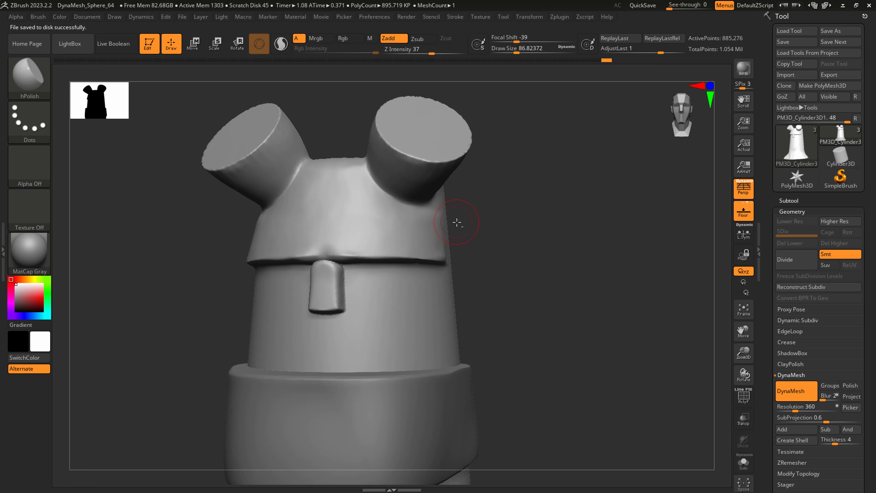
- Expand the subtool list and check the model's subtools
{"action": "left_click", "coordinate": [789, 201]}
{"action": "left_click_drag", "start_coordinate": [869, 98], "coordinate": [866, 152]}
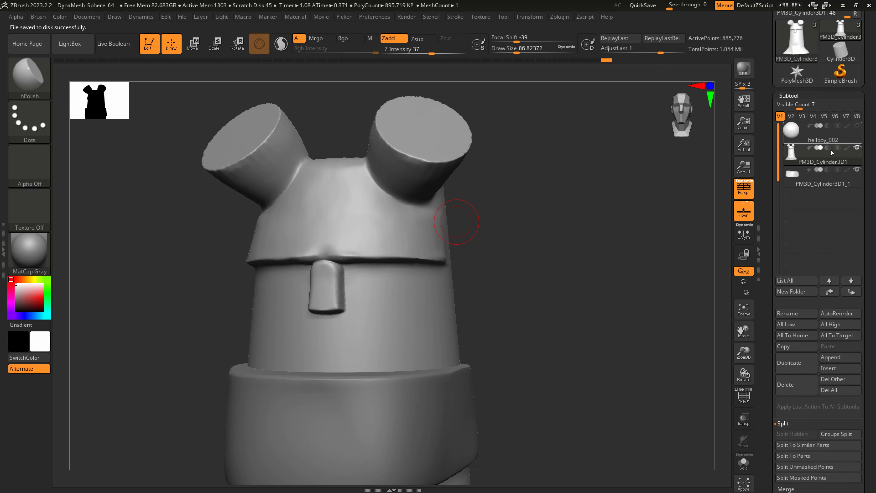
{"action": "mouse_move", "coordinate": [838, 140]}
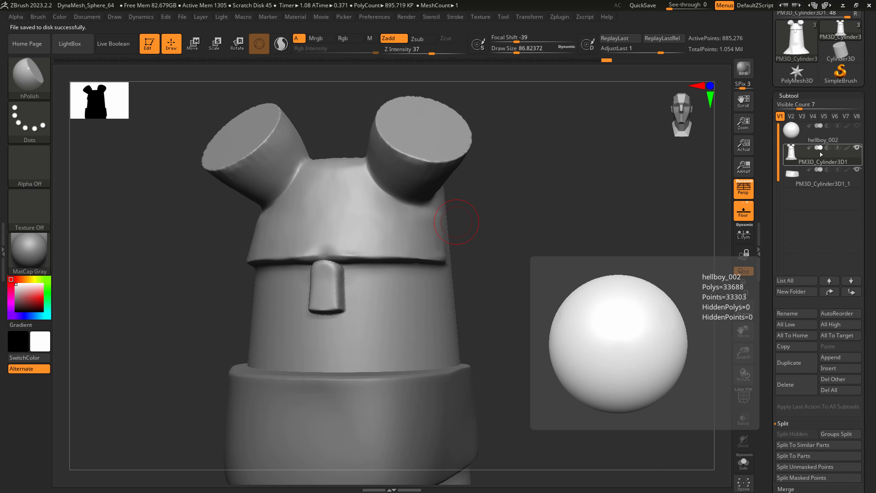
- Reshape the two angled cylinders with the SnakeHook brush at a draw size of about 217
{"action": "right_click_drag", "start_coordinate": [417, 223], "coordinate": [351, 237]}
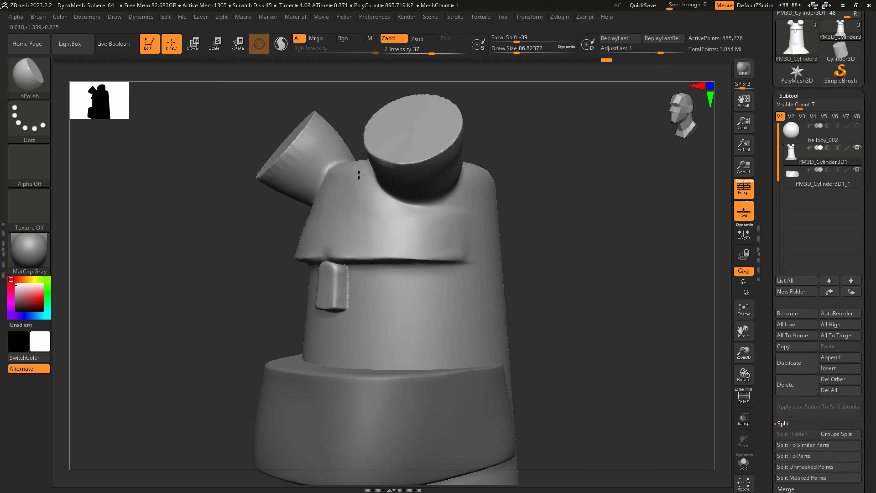
{"action": "mouse_move", "coordinate": [347, 202]}
{"action": "right_mouse_down"}
{"action": "mouse_move", "coordinate": [366, 196]}
{"action": "mouse_move", "coordinate": [352, 180]}
{"action": "right_mouse_up"}
{"action": "key", "text": "b"}
{"action": "key", "text": "s"}
{"action": "key", "text": "h"}
{"action": "key", "text": "s"}
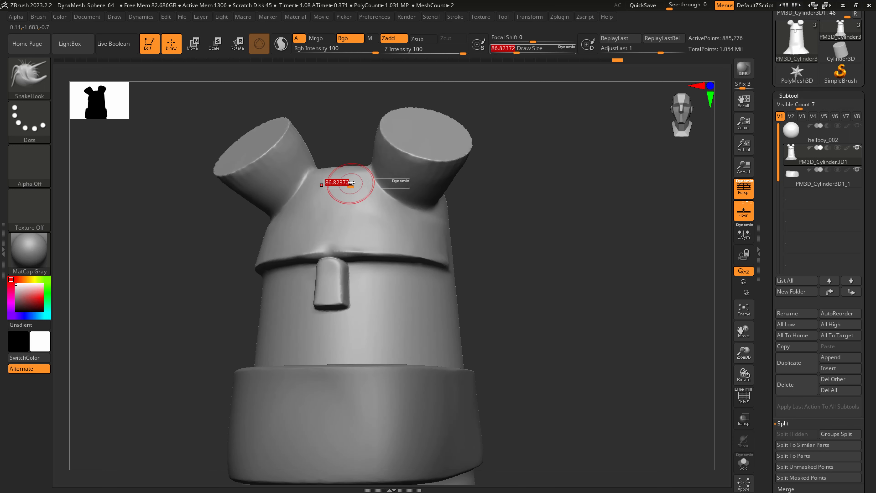
{"action": "left_click_drag", "start_coordinate": [349, 183], "coordinate": [372, 173]}
{"action": "right_click_drag", "start_coordinate": [386, 174], "coordinate": [397, 173]}
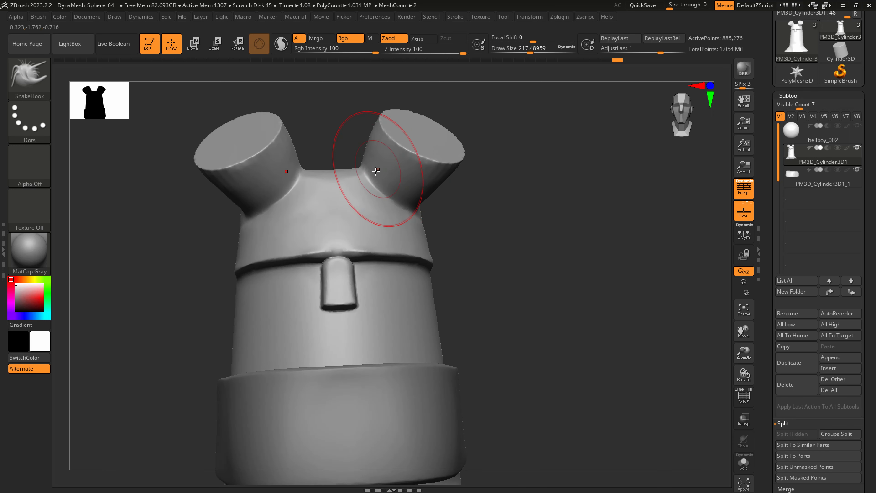
{"action": "left_click_drag", "start_coordinate": [379, 171], "coordinate": [373, 170]}
{"action": "left_click_drag", "start_coordinate": [383, 124], "coordinate": [388, 117]}
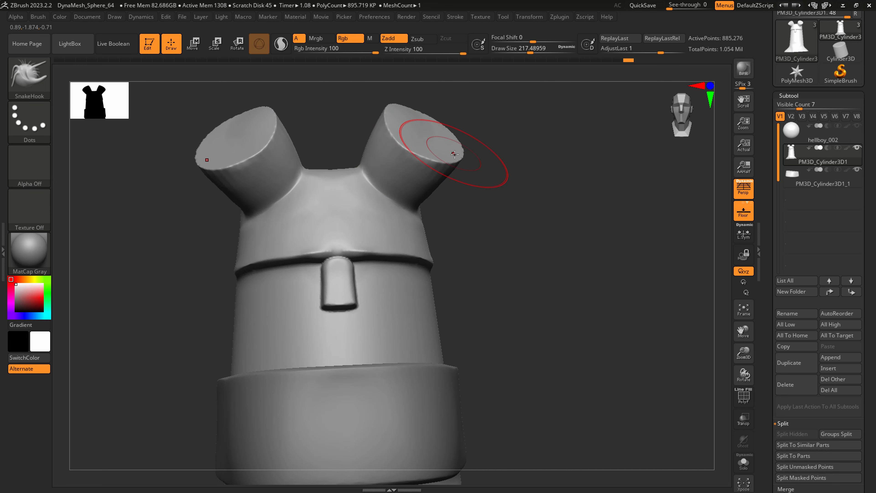
- Examine the whole figure and compare it with the hellboy_001 reference sketch in Clip Studio Paint
{"action": "right_click_drag", "start_coordinate": [449, 157], "coordinate": [445, 271]}
{"action": "mouse_move", "coordinate": [445, 271]}
{"action": "right_mouse_down"}
{"action": "mouse_move", "coordinate": [475, 276]}
{"action": "mouse_move", "coordinate": [456, 269]}
{"action": "right_mouse_up"}
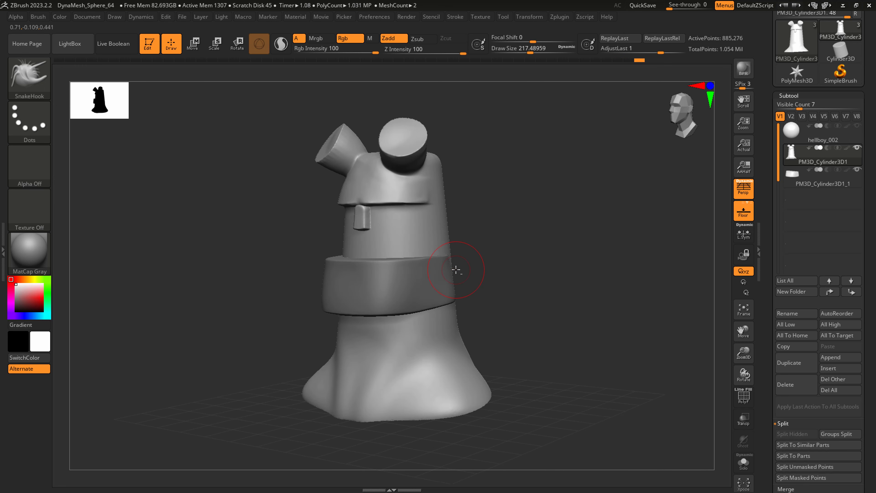
{"action": "key", "text": "alt+Tab"}
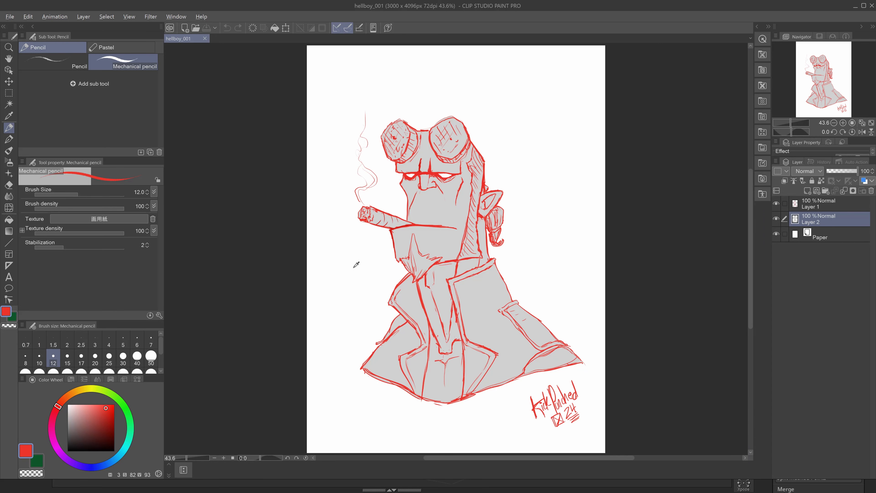
{"action": "key", "text": "alt+Tab"}
- Build up lower eyelids beneath the ledge beside the nose with the ClayBuildup brush at a draw size of about 65
{"action": "right_click_drag", "start_coordinate": [374, 210], "coordinate": [406, 275], "text": "ctrl"}
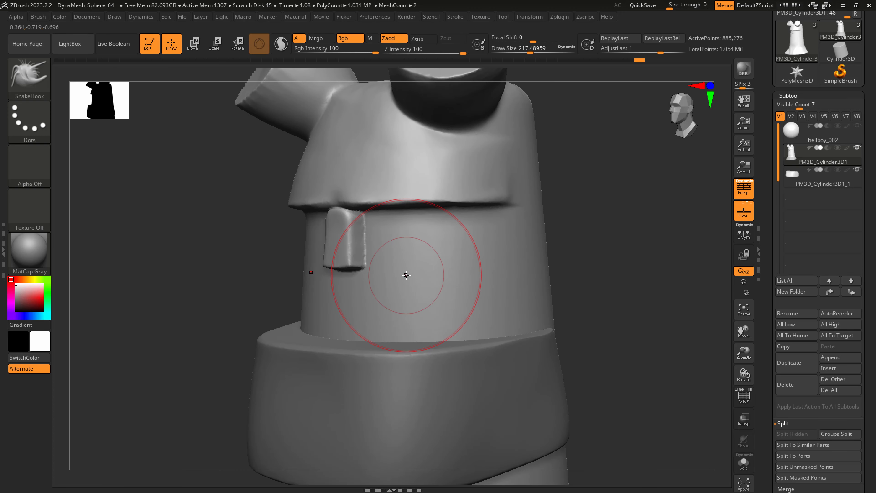
{"action": "key", "text": "b"}
{"action": "key", "text": "h"}
{"action": "key", "text": "p"}
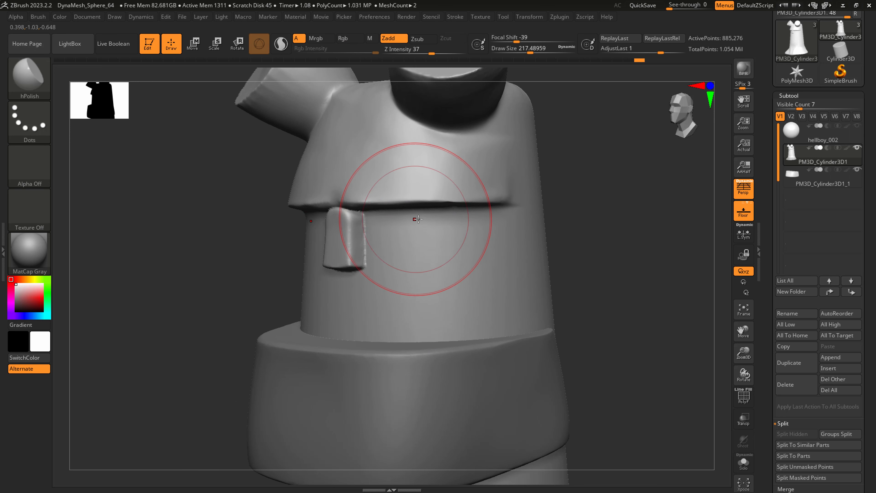
{"action": "key", "text": "s"}
{"action": "mouse_move", "coordinate": [424, 222]}
{"action": "left_mouse_down"}
{"action": "mouse_move", "coordinate": [358, 215]}
{"action": "mouse_move", "coordinate": [453, 219]}
{"action": "mouse_move", "coordinate": [415, 232]}
{"action": "left_mouse_up"}
{"action": "key", "text": "b"}
{"action": "key", "text": "c"}
{"action": "key", "text": "b"}
{"action": "key", "text": "s"}
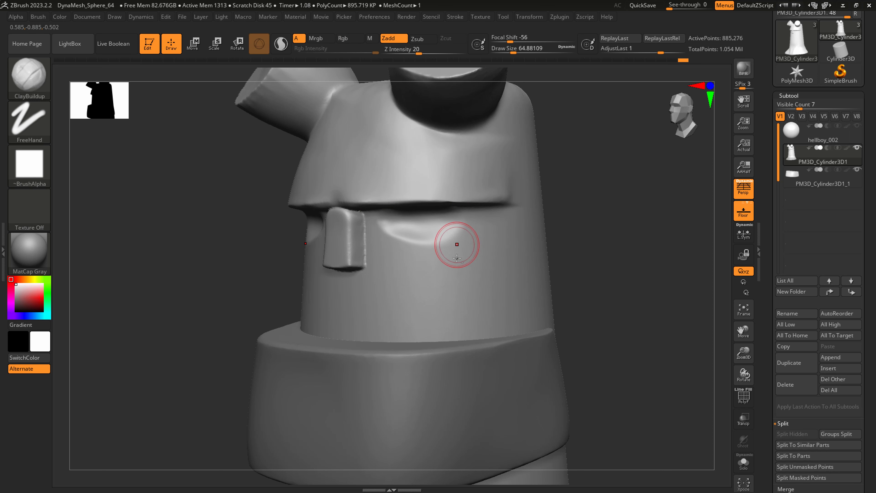
- Add clay strokes between the lower eyelid and the ledge, and smooth the eye area
{"action": "right_click_drag", "start_coordinate": [456, 245], "coordinate": [437, 243], "text": "ctrl"}
{"action": "mouse_move", "coordinate": [372, 211]}
{"action": "left_mouse_down"}
{"action": "mouse_move", "coordinate": [412, 196]}
{"action": "mouse_move", "coordinate": [362, 199]}
{"action": "mouse_move", "coordinate": [392, 195]}
{"action": "left_mouse_up"}
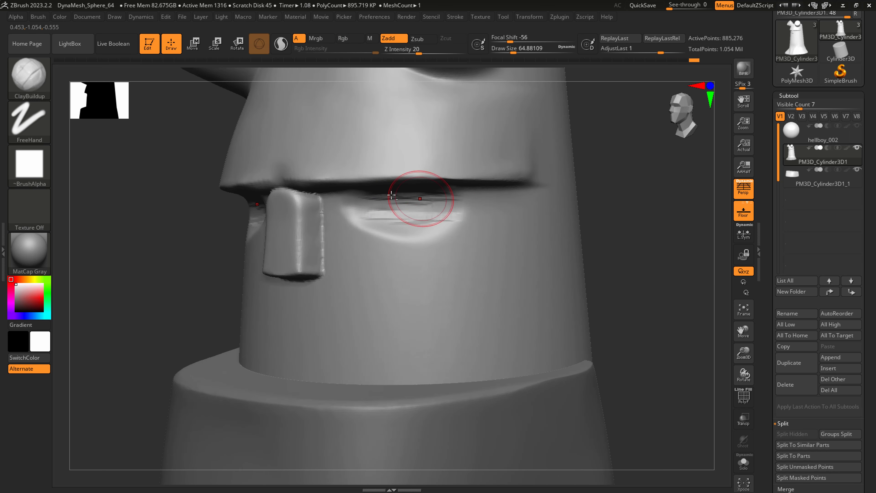
{"action": "left_click_drag", "start_coordinate": [452, 195], "coordinate": [377, 206], "text": "shift"}
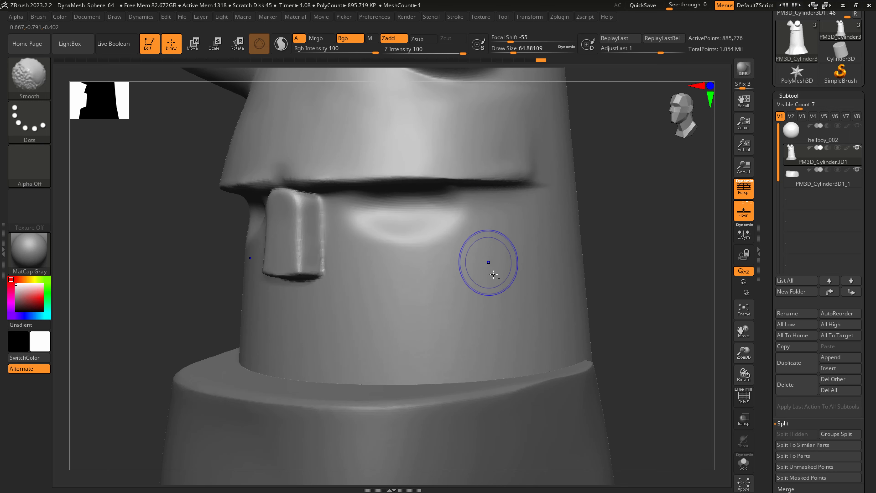
- Build up the cheekbones beneath the outer eye areas with ClayBuildup at a draw size of about 116, and smooth them
{"action": "mouse_move", "coordinate": [489, 262]}
{"action": "right_mouse_down", "text": "ctrl"}
{"action": "mouse_move", "coordinate": [456, 257]}
{"action": "mouse_move", "coordinate": [490, 267]}
{"action": "right_mouse_up", "text": "ctrl"}
{"action": "key", "text": "s"}
{"action": "left_click_drag", "start_coordinate": [433, 251], "coordinate": [472, 249]}
{"action": "right_click_drag", "start_coordinate": [496, 270], "coordinate": [479, 269]}
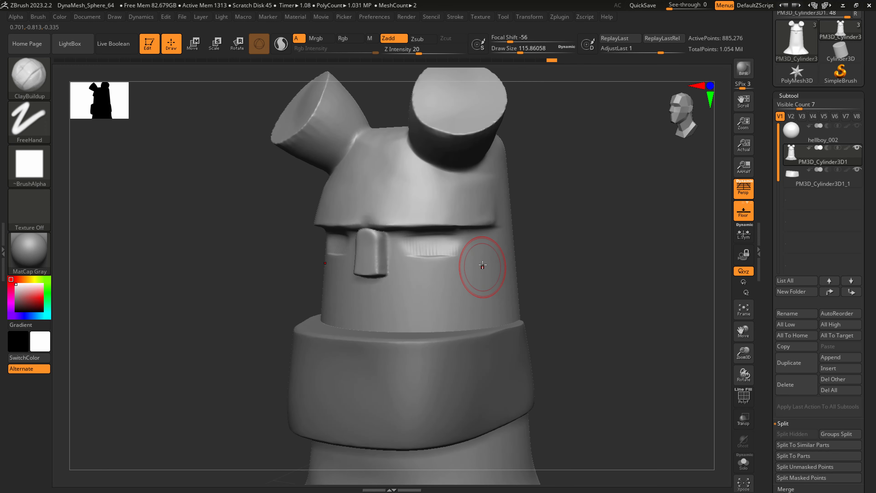
{"action": "mouse_move", "coordinate": [465, 281]}
{"action": "left_mouse_down"}
{"action": "mouse_move", "coordinate": [478, 272]}
{"action": "mouse_move", "coordinate": [470, 265]}
{"action": "mouse_move", "coordinate": [476, 280]}
{"action": "left_mouse_up"}
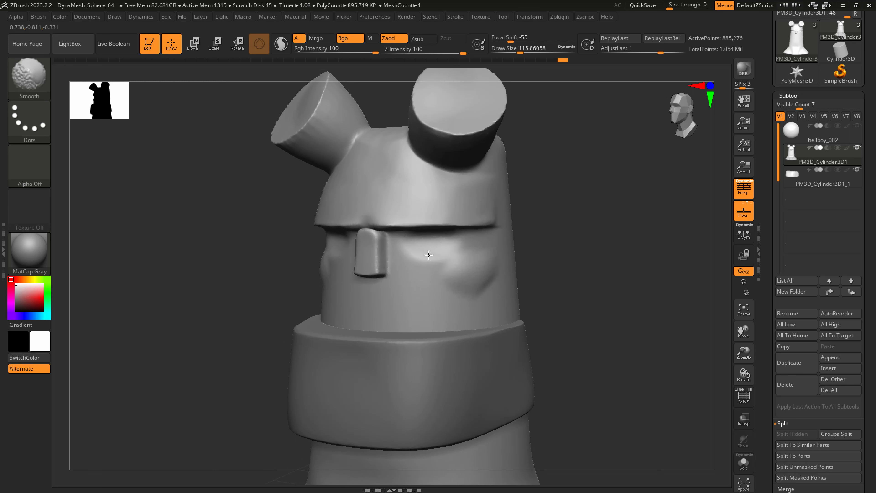
{"action": "left_click_drag", "start_coordinate": [429, 255], "coordinate": [436, 243], "text": "shift"}
- Flatten the cheekbones and the cheeks down to the jaw band with the hPolish brush at a draw size of about 116
{"action": "key", "text": "b"}
{"action": "key", "text": "h"}
{"action": "key", "text": "p"}
{"action": "mouse_move", "coordinate": [492, 283]}
{"action": "left_mouse_down"}
{"action": "mouse_move", "coordinate": [484, 303]}
{"action": "mouse_move", "coordinate": [495, 294]}
{"action": "left_mouse_up"}
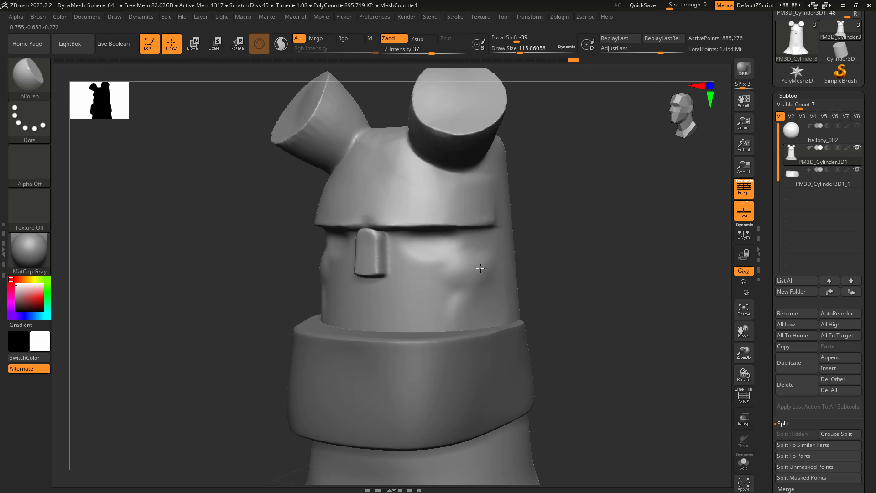
{"action": "left_click_drag", "start_coordinate": [465, 266], "coordinate": [443, 281]}
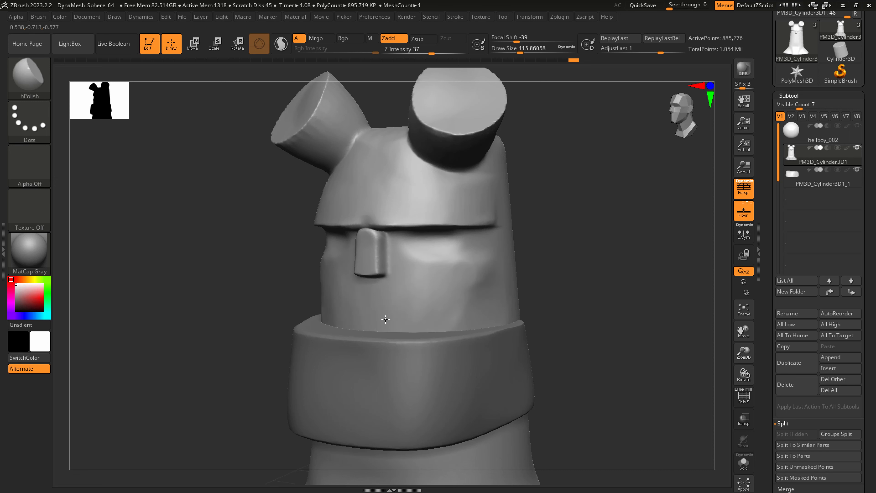
{"action": "left_click_drag", "start_coordinate": [453, 324], "coordinate": [470, 309]}
{"action": "left_click_drag", "start_coordinate": [446, 279], "coordinate": [425, 297]}
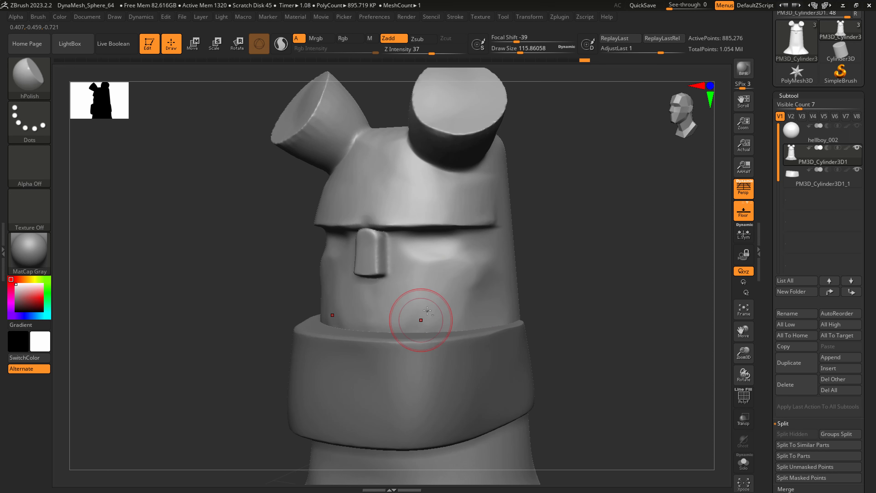
{"action": "left_click_drag", "start_coordinate": [421, 319], "coordinate": [419, 334]}
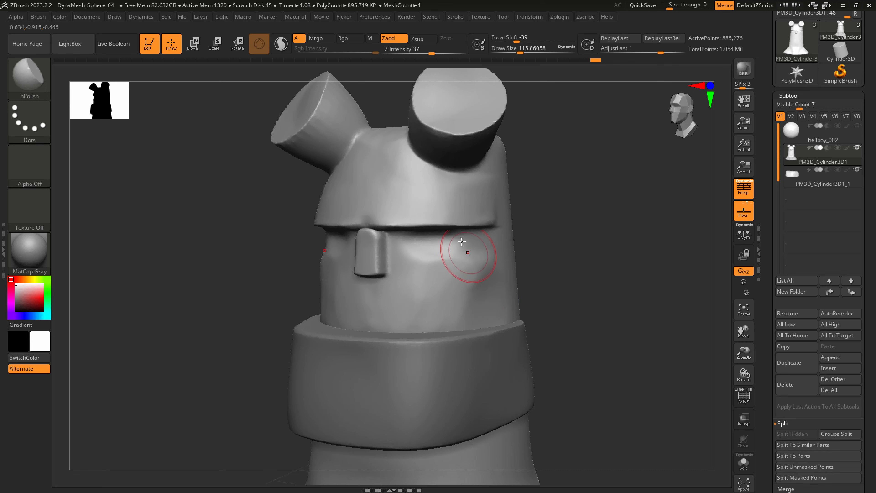
- Polish planes around the cheekbones and brow side with hPolish at a draw size of about 80, and smooth the lower cheek
{"action": "key", "text": "s"}
{"action": "left_click_drag", "start_coordinate": [388, 188], "coordinate": [384, 186]}
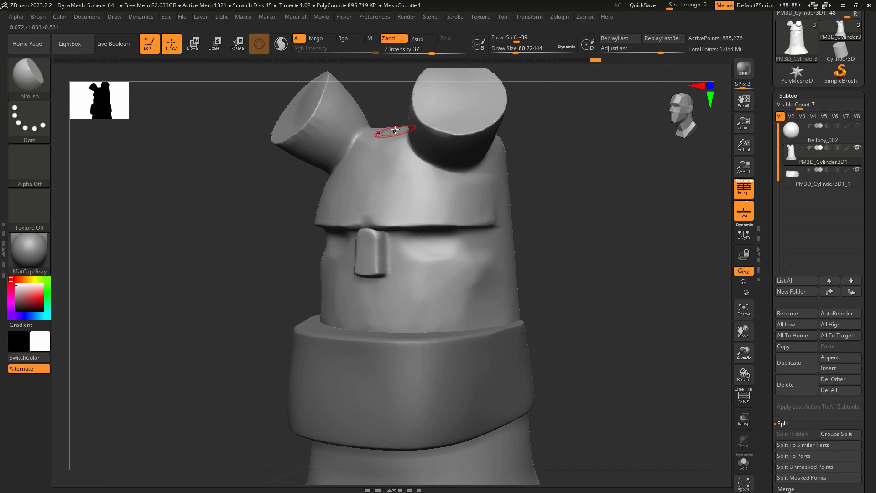
{"action": "mouse_move", "coordinate": [433, 154]}
{"action": "right_mouse_down"}
{"action": "mouse_move", "coordinate": [461, 148]}
{"action": "mouse_move", "coordinate": [449, 152]}
{"action": "mouse_move", "coordinate": [481, 283]}
{"action": "right_mouse_up"}
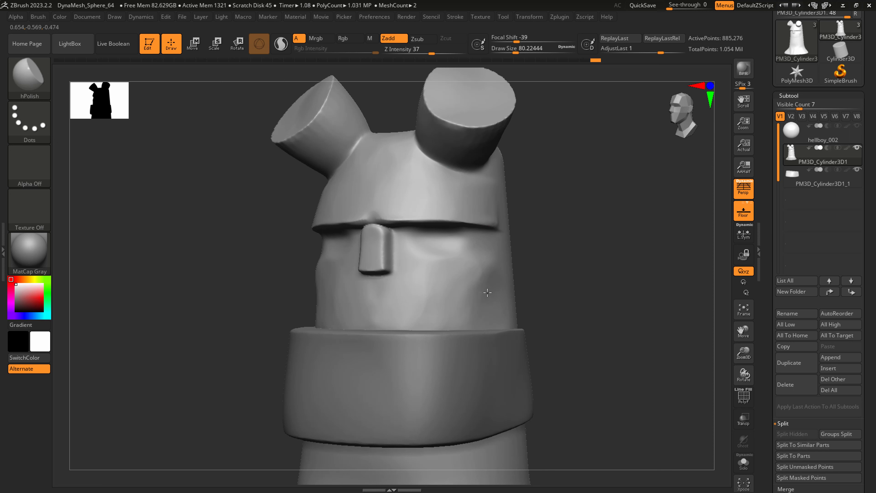
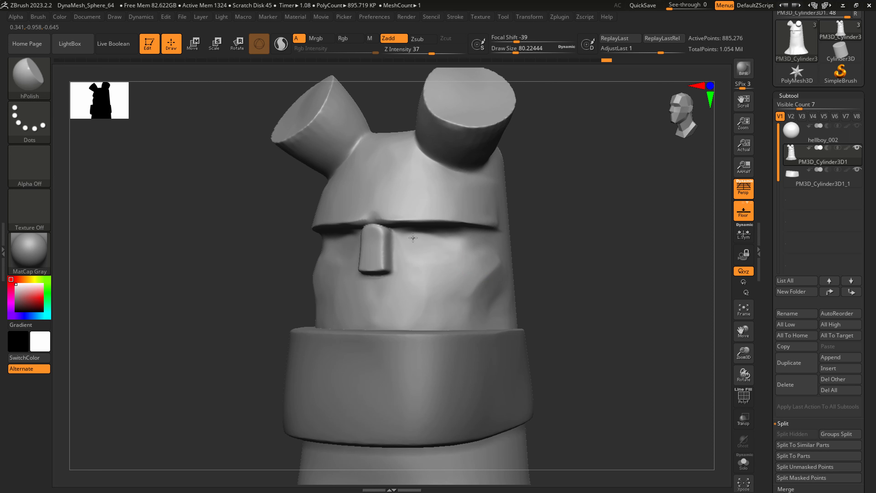
{"action": "left_click_drag", "start_coordinate": [434, 261], "coordinate": [453, 245]}
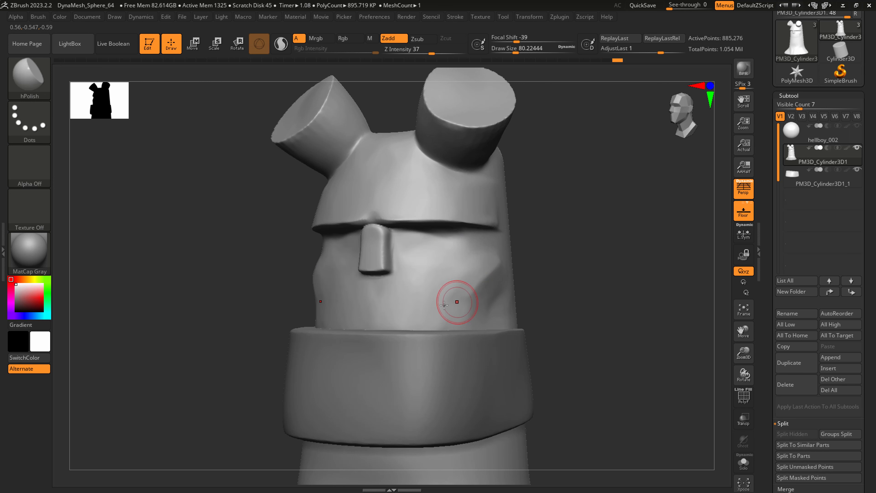
{"action": "left_click_drag", "start_coordinate": [524, 324], "coordinate": [526, 280]}
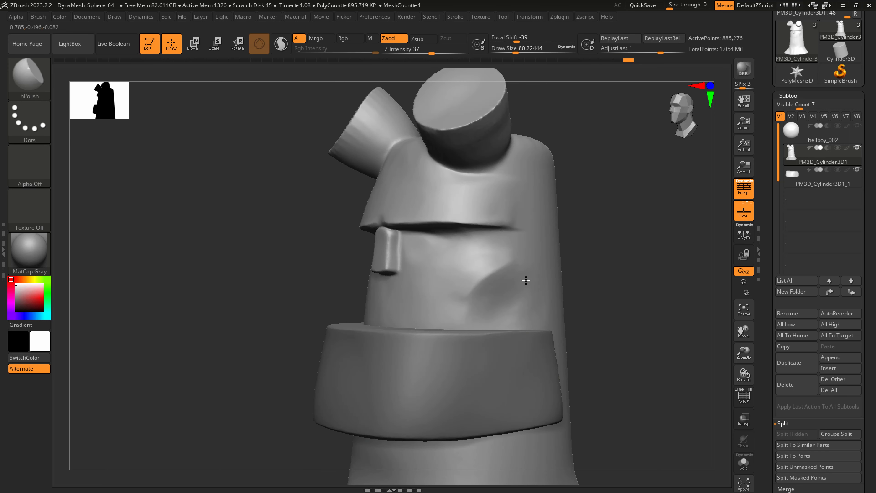
{"action": "key", "text": "shift"}
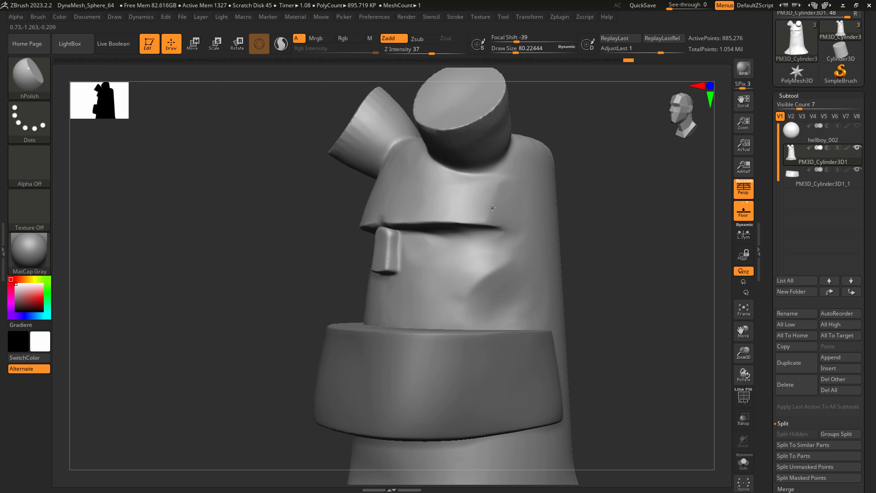
{"action": "key", "text": "shift"}
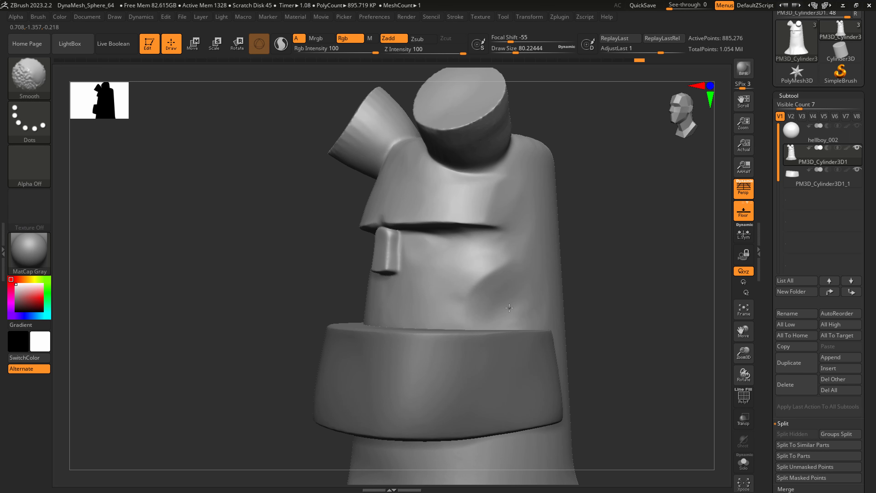
{"action": "left_click_drag", "start_coordinate": [509, 307], "coordinate": [509, 330], "text": "shift"}
- Refine the cheek planes beside the nose and below the eye areas with hPolish, smoothing the transitions
{"action": "mouse_move", "coordinate": [530, 313]}
{"action": "right_mouse_down", "text": "ctrl"}
{"action": "mouse_move", "coordinate": [494, 281]}
{"action": "mouse_move", "coordinate": [526, 305]}
{"action": "mouse_move", "coordinate": [465, 305]}
{"action": "mouse_move", "coordinate": [487, 326]}
{"action": "mouse_move", "coordinate": [467, 308]}
{"action": "right_mouse_up", "text": "ctrl"}
{"action": "mouse_move", "coordinate": [466, 308]}
{"action": "left_mouse_down"}
{"action": "mouse_move", "coordinate": [439, 307]}
{"action": "mouse_move", "coordinate": [456, 281]}
{"action": "left_mouse_up"}
{"action": "right_click_drag", "start_coordinate": [454, 303], "coordinate": [480, 311]}
{"action": "mouse_move", "coordinate": [479, 310]}
{"action": "right_mouse_down", "text": "ctrl"}
{"action": "mouse_move", "coordinate": [469, 284]}
{"action": "mouse_move", "coordinate": [448, 273]}
{"action": "mouse_move", "coordinate": [457, 264]}
{"action": "mouse_move", "coordinate": [448, 247]}
{"action": "right_mouse_up", "text": "ctrl"}
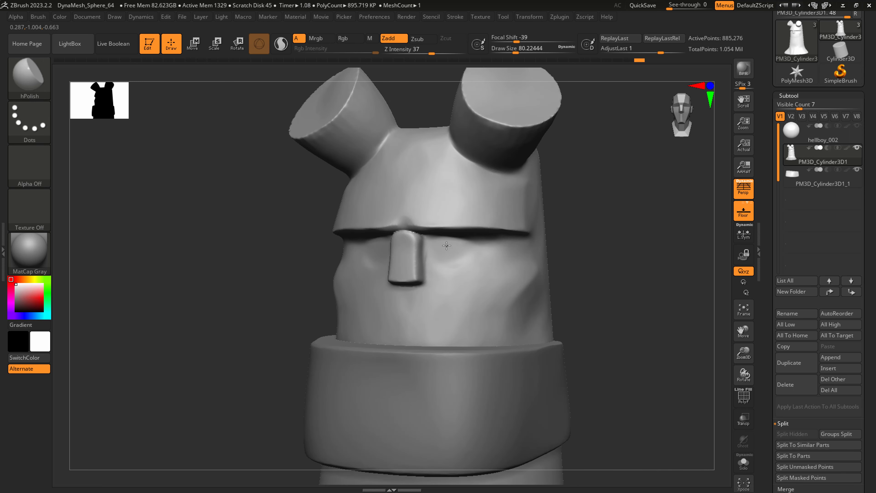
{"action": "key", "text": "shift"}
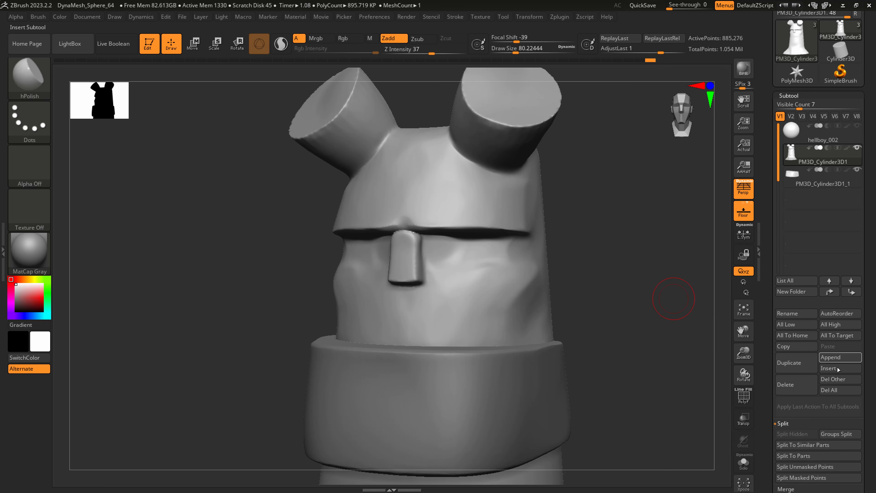
- Append a Sphere3D subtool and make it active for transforming in the front view
{"action": "left_click", "coordinate": [839, 359]}
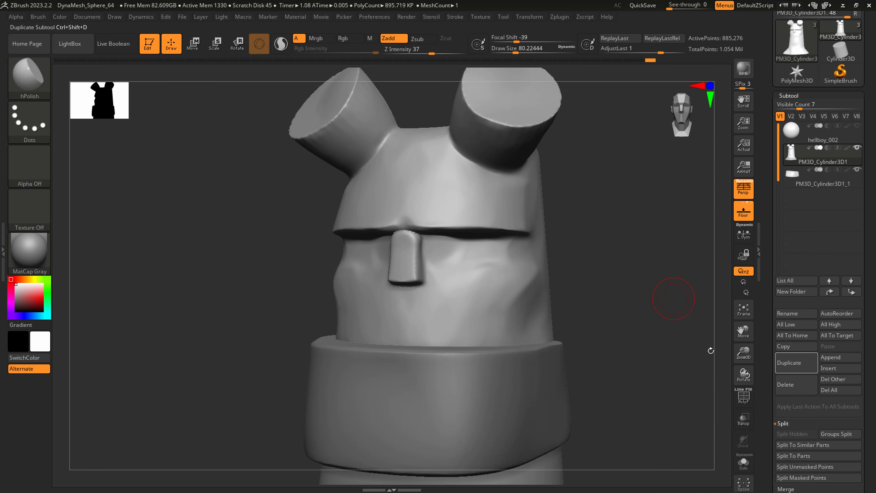
{"action": "left_click", "coordinate": [842, 358]}
{"action": "left_click", "coordinate": [525, 296]}
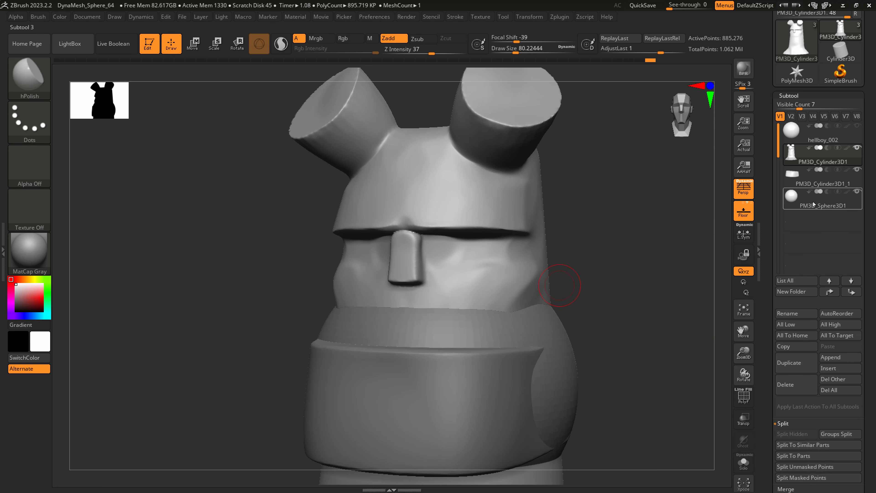
{"action": "left_click_drag", "start_coordinate": [661, 284], "coordinate": [643, 294], "text": "shift"}
{"action": "key", "text": "e"}
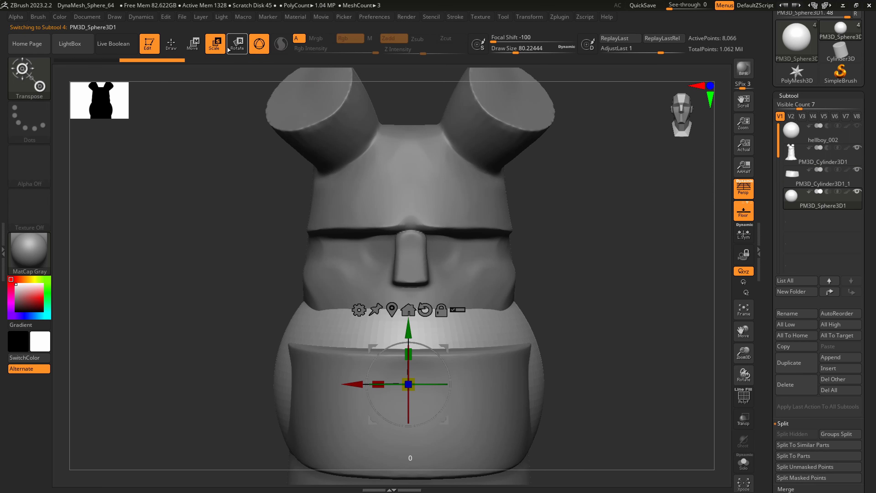
- Shrink the sphere to eyeball size and move it up under the brow ledge to one side of the nose
{"action": "left_click_drag", "start_coordinate": [407, 383], "coordinate": [362, 389]}
{"action": "right_click_drag", "start_coordinate": [362, 388], "coordinate": [445, 387]}
{"action": "left_click_drag", "start_coordinate": [332, 357], "coordinate": [425, 221]}
{"action": "right_click_drag", "start_coordinate": [440, 238], "coordinate": [420, 241]}
{"action": "left_click_drag", "start_coordinate": [406, 265], "coordinate": [330, 264]}
{"action": "right_click_drag", "start_coordinate": [487, 256], "coordinate": [473, 269]}
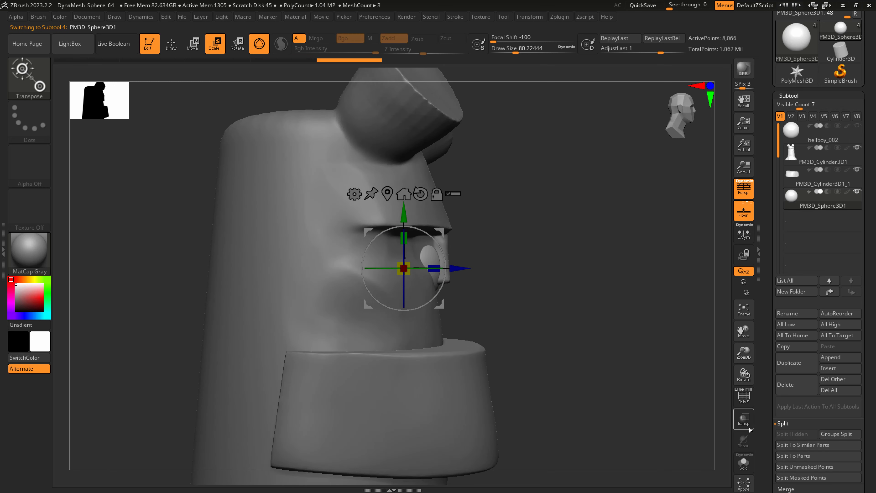
- Turn on transparency and position the sphere in the eye socket from the side and front
{"action": "left_click", "coordinate": [744, 420]}
{"action": "right_click_drag", "start_coordinate": [448, 300], "coordinate": [454, 324], "text": "ctrl"}
{"action": "left_click_drag", "start_coordinate": [434, 268], "coordinate": [367, 274]}
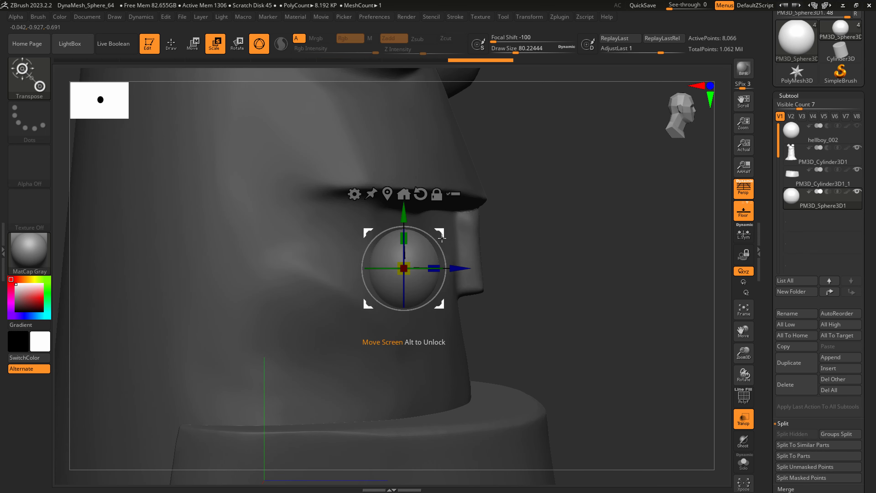
{"action": "left_click_drag", "start_coordinate": [440, 231], "coordinate": [432, 196]}
{"action": "right_click_drag", "start_coordinate": [518, 199], "coordinate": [432, 198]}
{"action": "left_click_drag", "start_coordinate": [432, 198], "coordinate": [332, 200]}
{"action": "left_click_drag", "start_coordinate": [318, 234], "coordinate": [294, 229]}
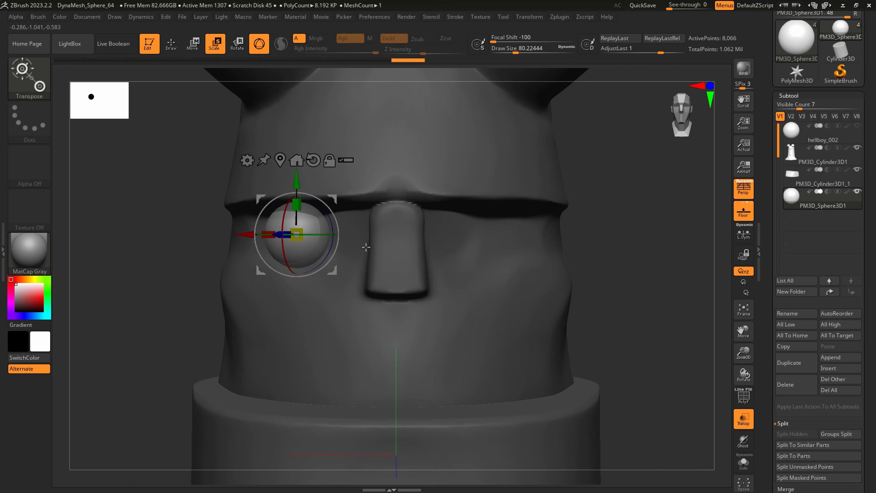
- Duplicate the eyeball symmetrically onto the other side of the face with Mirror And Weld
{"action": "key", "text": "q"}
{"action": "left_click", "coordinate": [793, 96]}
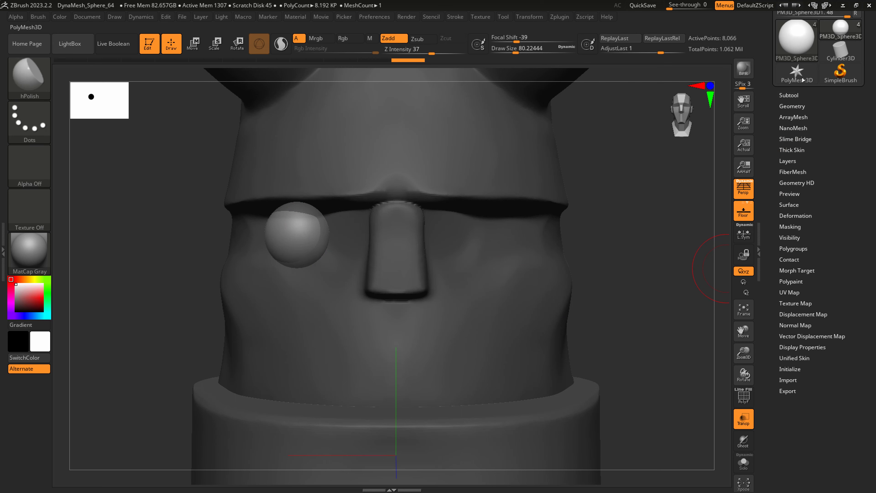
{"action": "left_click_drag", "start_coordinate": [811, 112], "coordinate": [810, 111]}
{"action": "left_click", "coordinate": [790, 104]}
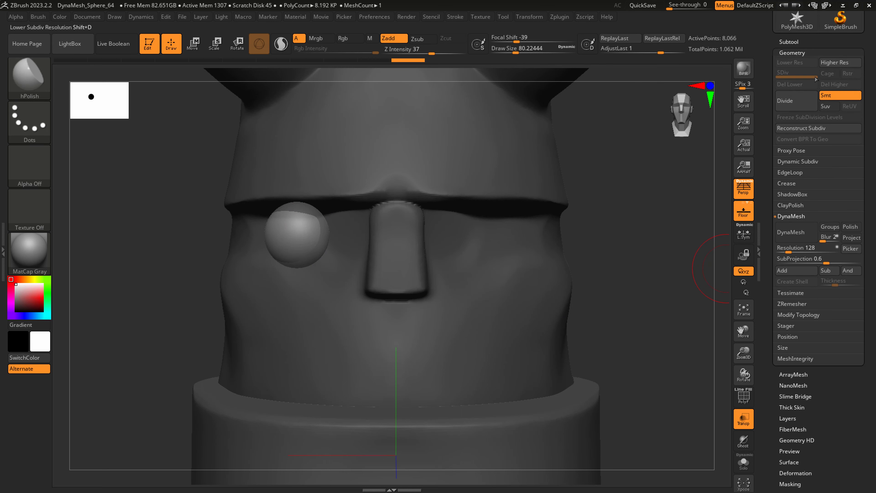
{"action": "left_click", "coordinate": [815, 315]}
{"action": "left_click", "coordinate": [826, 284]}
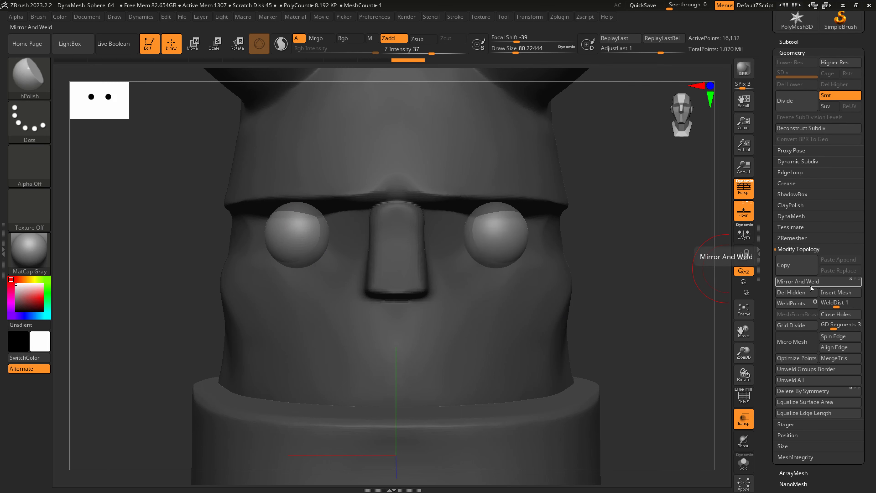
- Move the two eyeballs closer to the nose and turn transparency off
{"action": "left_click", "coordinate": [193, 43]}
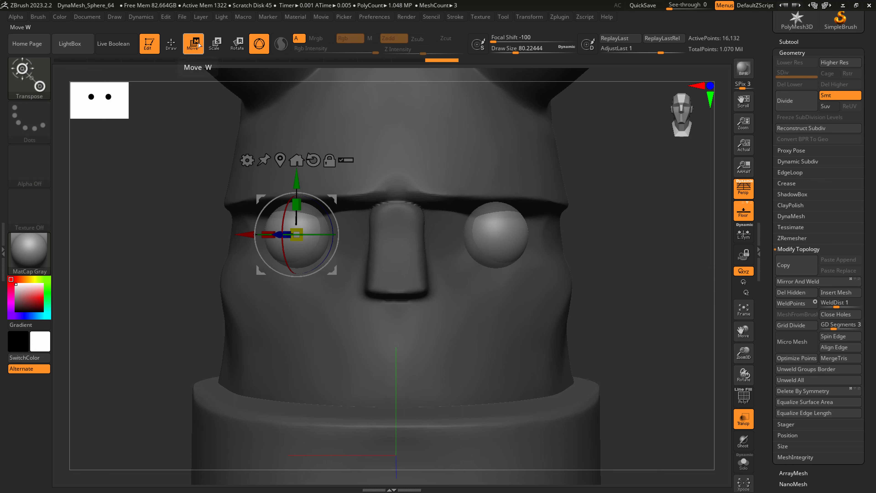
{"action": "left_click_drag", "start_coordinate": [245, 235], "coordinate": [254, 235]}
{"action": "key", "text": "q"}
{"action": "key", "text": "f"}
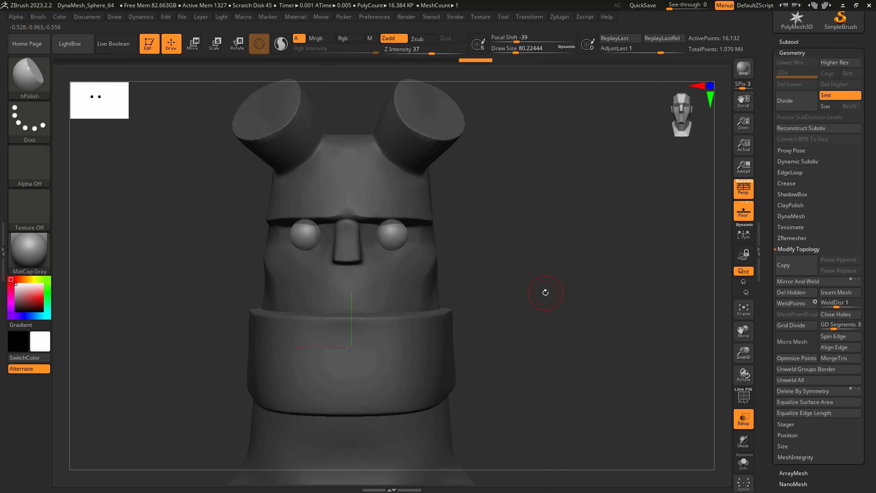
{"action": "left_click", "coordinate": [743, 419]}
- Adjust the depth of the eyeballs in their sockets from the side view
{"action": "right_click_drag", "start_coordinate": [483, 337], "coordinate": [412, 338]}
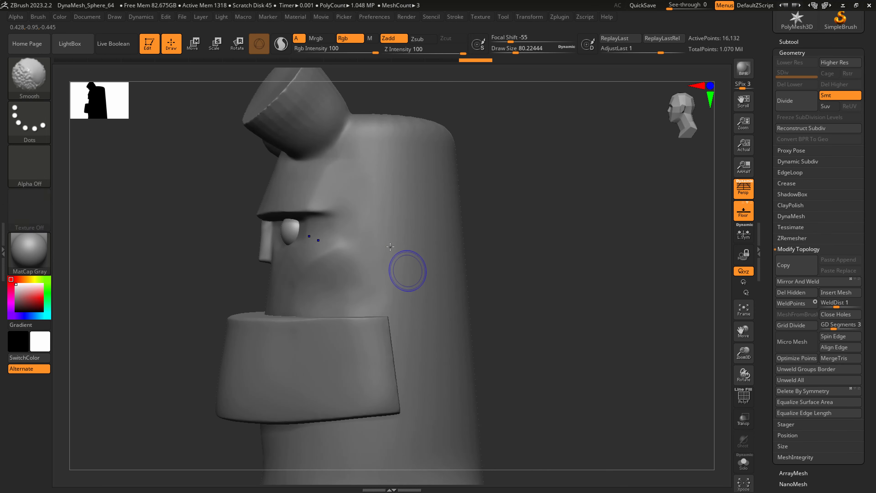
{"action": "left_click", "coordinate": [193, 44]}
{"action": "right_click_drag", "start_coordinate": [338, 193], "coordinate": [354, 215], "text": "ctrl"}
{"action": "left_click_drag", "start_coordinate": [341, 204], "coordinate": [347, 205]}
{"action": "right_click_drag", "start_coordinate": [348, 207], "coordinate": [396, 235]}
{"action": "key", "text": "q"}
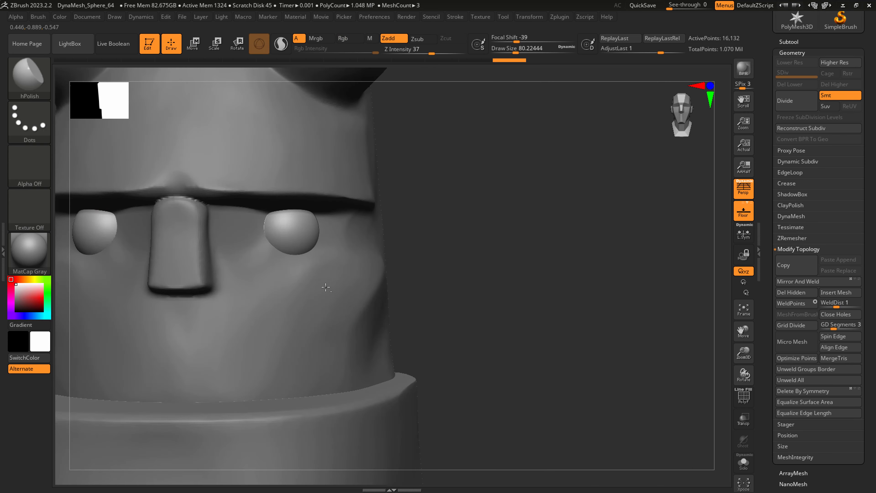
- Reshape the head between nose and eyeball with SnakeHook at a draw size of about 80, and set hPolish to about 44
{"action": "left_click", "coordinate": [327, 285], "text": "alt"}
{"action": "mouse_move", "coordinate": [301, 264]}
{"action": "right_mouse_down", "text": "ctrl"}
{"action": "mouse_move", "coordinate": [305, 274]}
{"action": "mouse_move", "coordinate": [361, 277]}
{"action": "right_mouse_up", "text": "ctrl"}
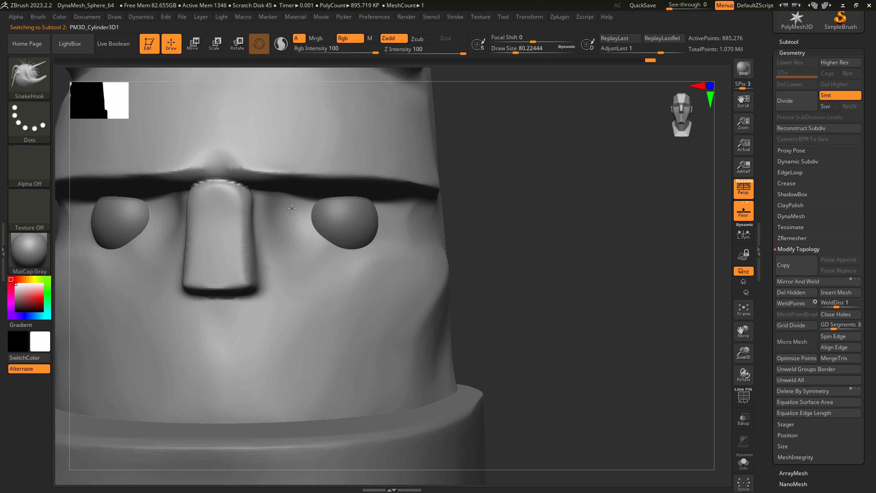
{"action": "left_click_drag", "start_coordinate": [293, 212], "coordinate": [278, 213]}
{"action": "key", "text": "b"}
{"action": "key", "text": "h"}
{"action": "key", "text": "p"}
{"action": "key", "text": "s"}
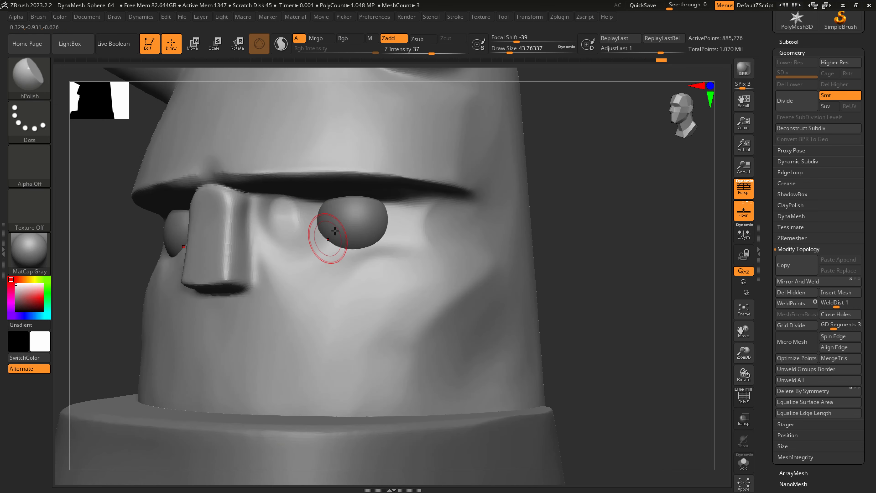
- Build up lower eyelids around the undersides of the eyeballs with ClayBuildup at a draw size of about 22
{"action": "key", "text": "b"}
{"action": "key", "text": "c"}
{"action": "key", "text": "b"}
{"action": "key", "text": "s"}
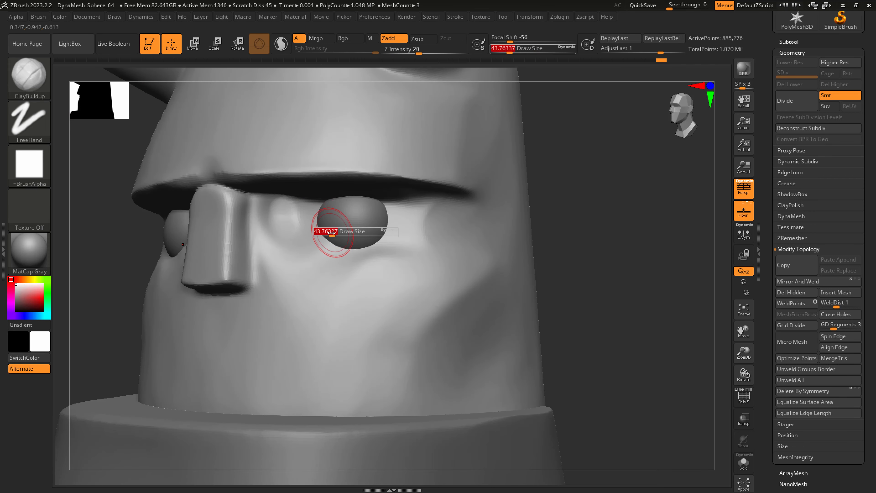
{"action": "mouse_move", "coordinate": [333, 233]}
{"action": "left_mouse_down"}
{"action": "mouse_move", "coordinate": [359, 248]}
{"action": "mouse_move", "coordinate": [355, 255]}
{"action": "mouse_move", "coordinate": [343, 250]}
{"action": "mouse_move", "coordinate": [389, 242]}
{"action": "mouse_move", "coordinate": [335, 246]}
{"action": "mouse_move", "coordinate": [384, 239]}
{"action": "left_mouse_up"}
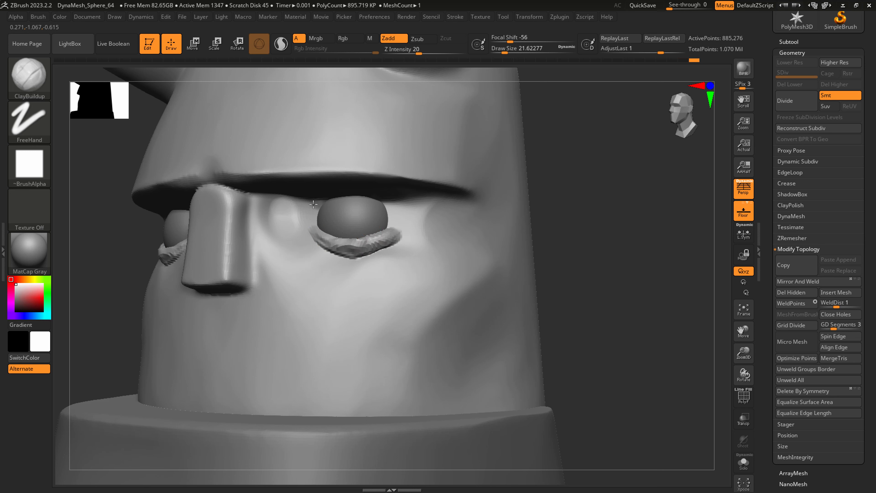
- Add upper eyelids over the eyeballs and extend the lower eyelids' corners, updating the head's DynaMesh
{"action": "mouse_move", "coordinate": [322, 204]}
{"action": "left_mouse_down"}
{"action": "mouse_move", "coordinate": [332, 195]}
{"action": "mouse_move", "coordinate": [390, 203]}
{"action": "mouse_move", "coordinate": [307, 207]}
{"action": "mouse_move", "coordinate": [370, 200]}
{"action": "left_mouse_up"}
{"action": "key", "text": "ctrl"}
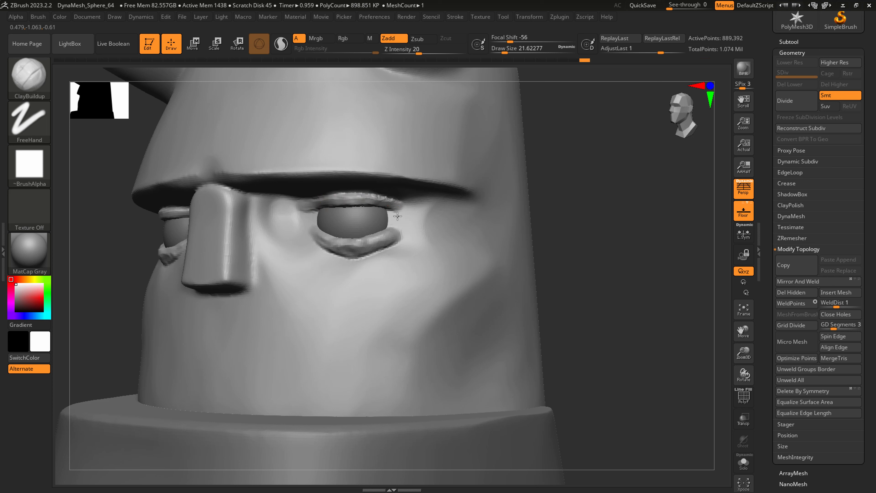
{"action": "mouse_move", "coordinate": [379, 240]}
{"action": "left_mouse_down"}
{"action": "mouse_move", "coordinate": [406, 224]}
{"action": "mouse_move", "coordinate": [359, 243]}
{"action": "mouse_move", "coordinate": [317, 230]}
{"action": "left_mouse_up"}
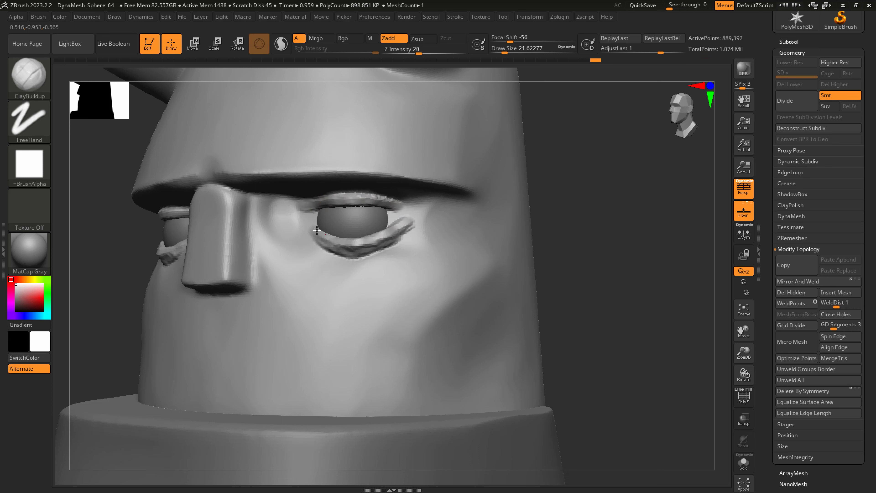
{"action": "key", "text": "ctrl"}
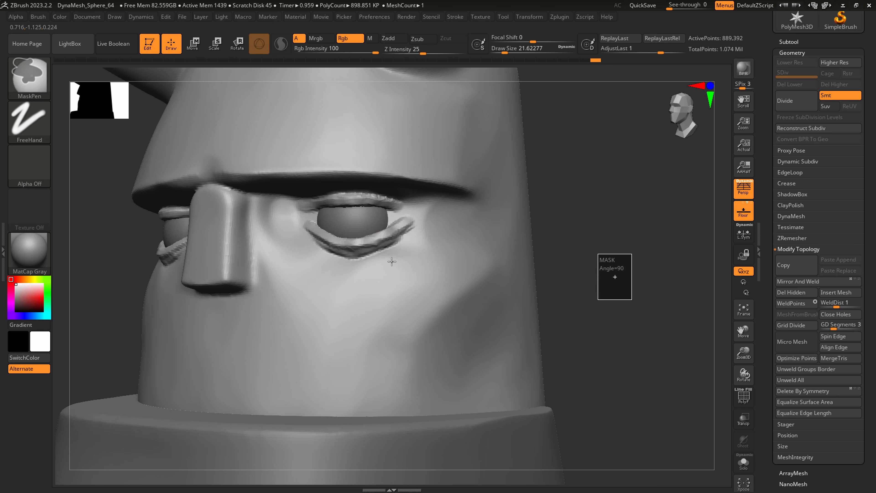
- Flatten the lower eyelids with hPolish at a draw size of about 29, and set the brush intensity to 65
{"action": "key", "text": "b"}
{"action": "key", "text": "m"}
{"action": "key", "text": "t"}
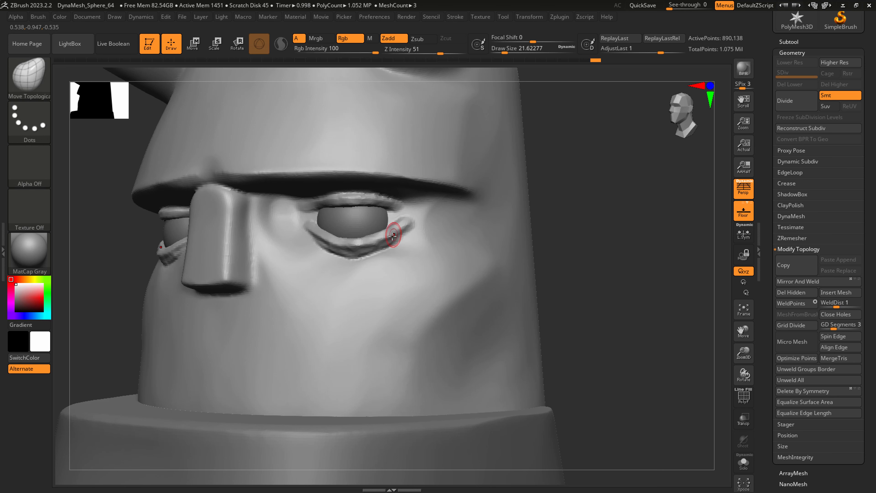
{"action": "key", "text": "b"}
{"action": "key", "text": "h"}
{"action": "key", "text": "p"}
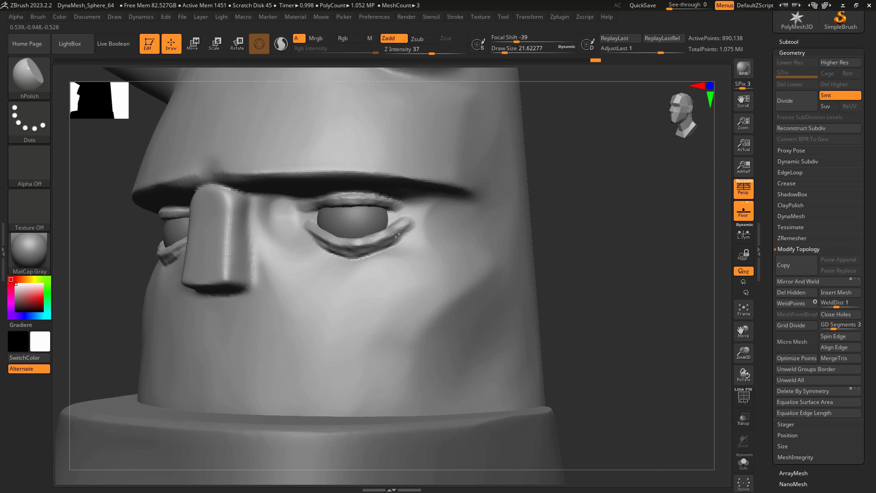
{"action": "left_click_drag", "start_coordinate": [362, 247], "coordinate": [335, 254]}
{"action": "key", "text": "s"}
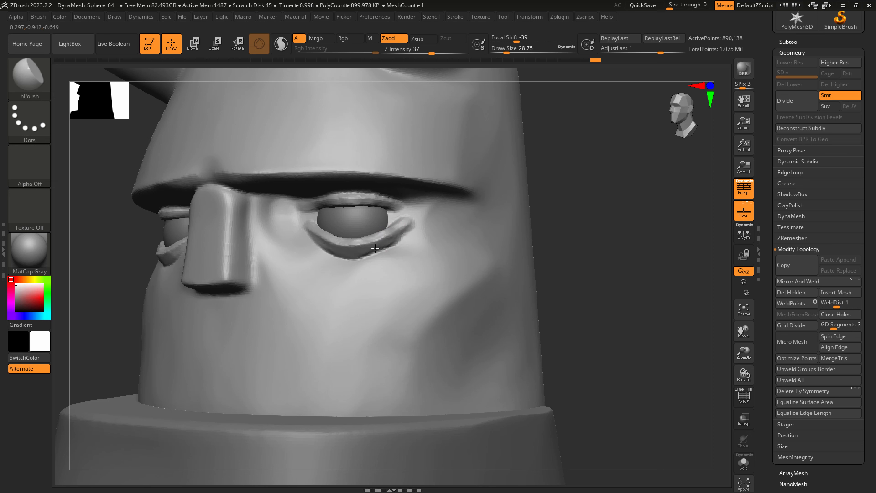
{"action": "left_click_drag", "start_coordinate": [382, 245], "coordinate": [394, 237]}
{"action": "left_click_drag", "start_coordinate": [434, 51], "coordinate": [448, 52]}
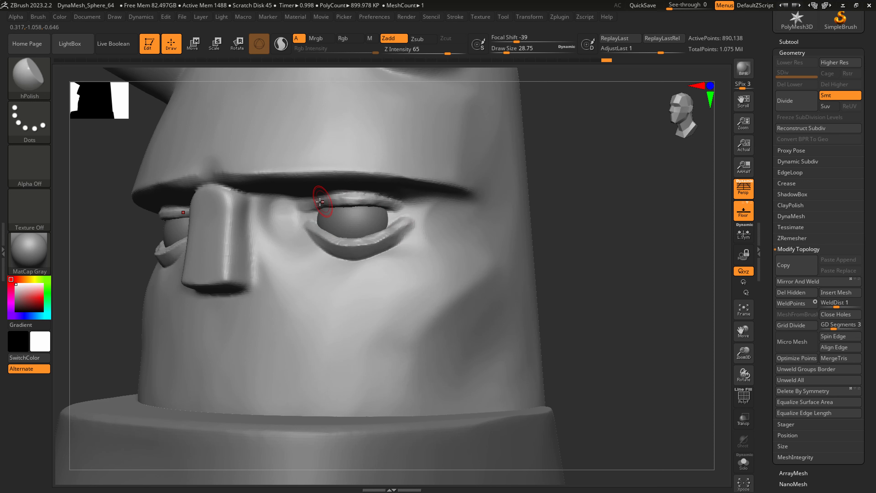
- Polish the inner end of the upper eyelids where they meet the brow ledge
{"action": "key", "text": "1"}
{"action": "key", "text": "2"}
{"action": "key", "text": "s"}
{"action": "mouse_move", "coordinate": [324, 198]}
{"action": "left_mouse_down"}
{"action": "mouse_move", "coordinate": [317, 206]}
{"action": "mouse_move", "coordinate": [333, 195]}
{"action": "left_mouse_up"}
{"action": "mouse_move", "coordinate": [444, 219]}
{"action": "right_mouse_down", "text": "shift"}
{"action": "mouse_move", "coordinate": [430, 228]}
{"action": "mouse_move", "coordinate": [391, 227]}
{"action": "right_mouse_up", "text": "shift"}
- Reshape the outer corners of the eyelids from the front view with SnakeHook at a draw size of about 65
{"action": "key", "text": "3"}
{"action": "key", "text": "s"}
{"action": "left_click_drag", "start_coordinate": [401, 231], "coordinate": [416, 231]}
{"action": "right_click_drag", "start_coordinate": [413, 221], "coordinate": [424, 227], "text": "alt"}
{"action": "key", "text": "s"}
{"action": "mouse_move", "coordinate": [412, 228]}
{"action": "left_mouse_down"}
{"action": "mouse_move", "coordinate": [396, 220]}
{"action": "mouse_move", "coordinate": [362, 236]}
{"action": "mouse_move", "coordinate": [370, 218]}
{"action": "mouse_move", "coordinate": [380, 231]}
{"action": "left_mouse_up"}
{"action": "key", "text": "s"}
{"action": "key", "text": "s"}
{"action": "mouse_move", "coordinate": [407, 271]}
{"action": "left_mouse_down"}
{"action": "mouse_move", "coordinate": [424, 271]}
{"action": "mouse_move", "coordinate": [448, 251]}
{"action": "left_mouse_up"}
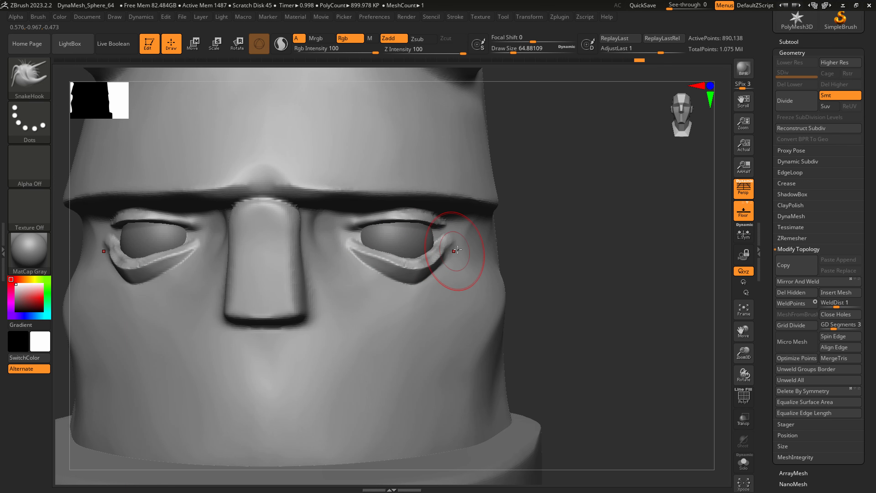
- Carve a sharp crease beneath the lower eyelids up to their outer corners with DamStandard at a draw size of about 22
{"action": "key", "text": "shift"}
{"action": "right_click_drag", "start_coordinate": [438, 287], "coordinate": [407, 228], "text": "alt"}
{"action": "mouse_move", "coordinate": [500, 273]}
{"action": "right_mouse_down"}
{"action": "mouse_move", "coordinate": [456, 282]}
{"action": "mouse_move", "coordinate": [462, 293]}
{"action": "mouse_move", "coordinate": [486, 278]}
{"action": "mouse_move", "coordinate": [492, 321]}
{"action": "right_mouse_up"}
{"action": "key", "text": "b"}
{"action": "key", "text": "d"}
{"action": "key", "text": "s"}
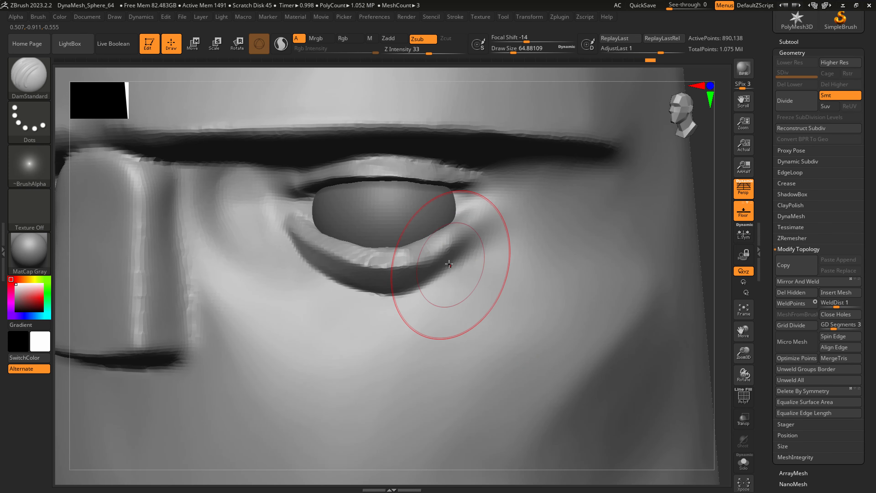
{"action": "key", "text": "s"}
{"action": "mouse_move", "coordinate": [448, 264]}
{"action": "left_mouse_down"}
{"action": "mouse_move", "coordinate": [440, 263]}
{"action": "mouse_move", "coordinate": [462, 232]}
{"action": "left_mouse_up"}
{"action": "left_click_drag", "start_coordinate": [430, 255], "coordinate": [484, 218]}
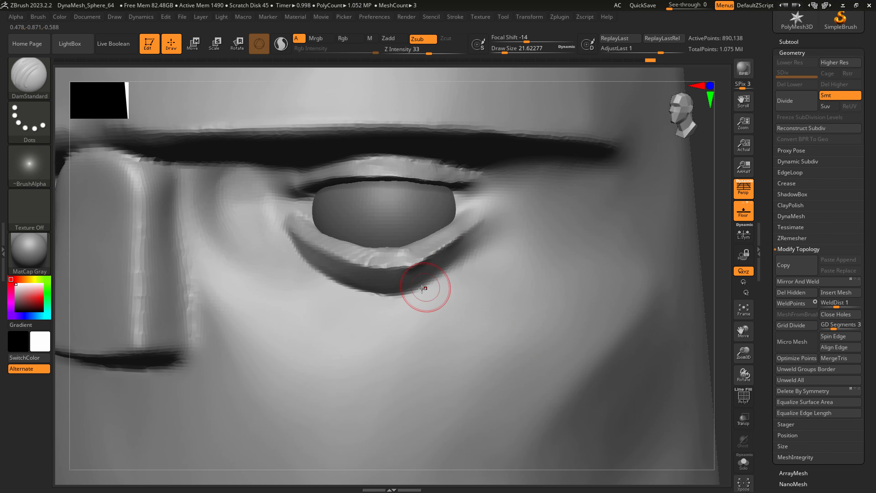
{"action": "mouse_move", "coordinate": [409, 293]}
{"action": "left_mouse_down"}
{"action": "mouse_move", "coordinate": [456, 259]}
{"action": "mouse_move", "coordinate": [484, 222]}
{"action": "mouse_move", "coordinate": [480, 238]}
{"action": "mouse_move", "coordinate": [468, 195]}
{"action": "mouse_move", "coordinate": [487, 197]}
{"action": "left_mouse_up"}
{"action": "key", "text": "s"}
{"action": "right_click_drag", "start_coordinate": [584, 275], "coordinate": [538, 241]}
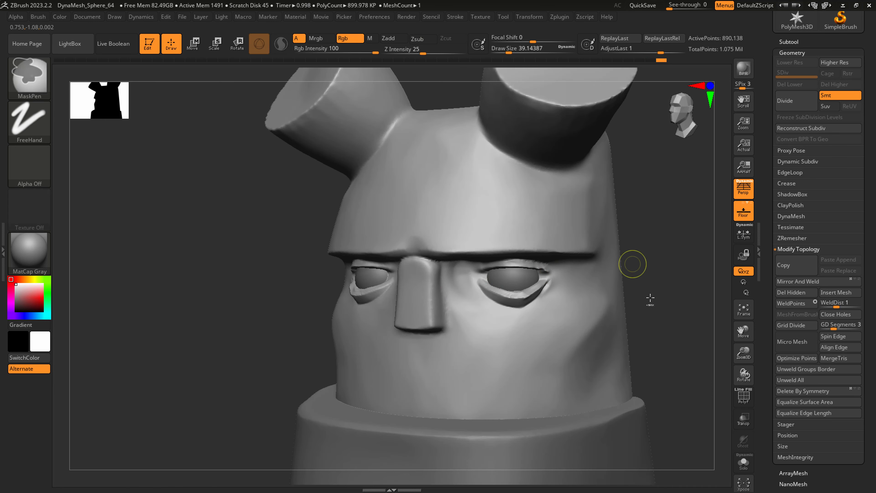
- Refine the outer eyelid corners with DamStandard at a draw size of about 23 and update the head's DynaMesh
{"action": "left_click_drag", "start_coordinate": [653, 309], "coordinate": [691, 251], "text": "ctrl"}
{"action": "key", "text": "s"}
{"action": "left_click_drag", "start_coordinate": [558, 284], "coordinate": [550, 292]}
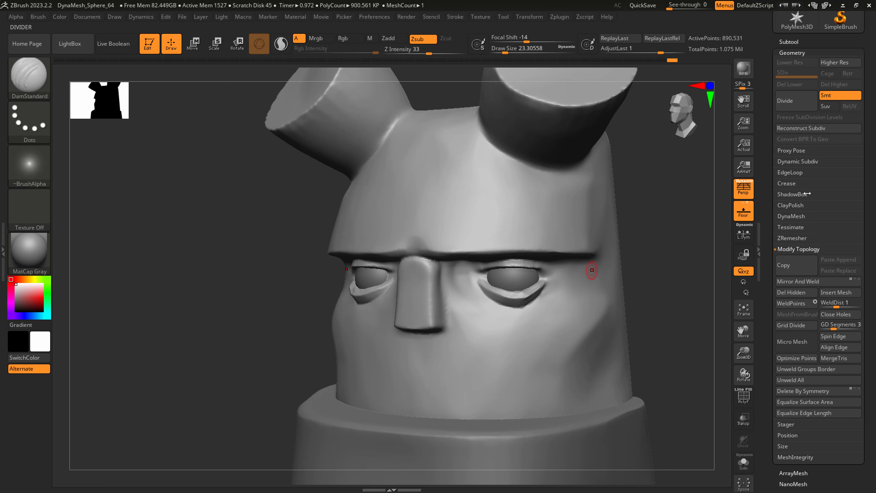
{"action": "left_click", "coordinate": [793, 216]}
{"action": "key", "text": "ctrl"}
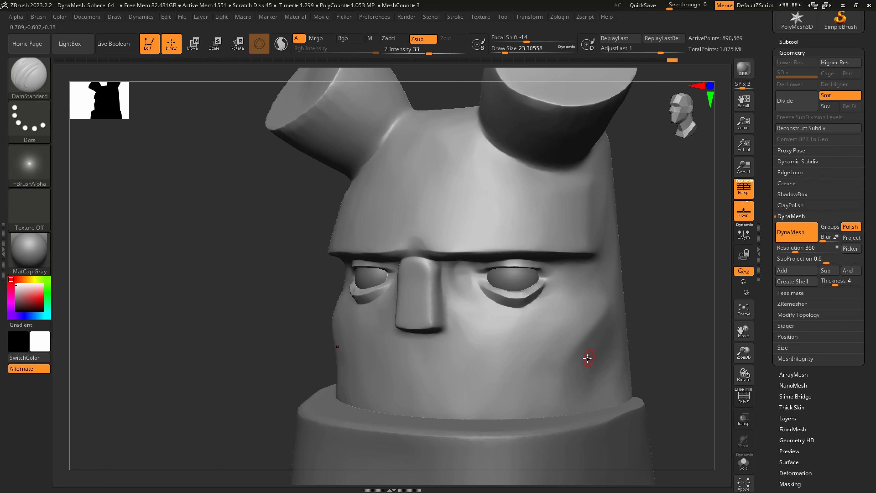
- Consult the Hellboy sketch in Clip Studio Paint and carve paired vertical frown creases above the nose in ZBrush with DamStandard at about size 44
{"action": "right_click_drag", "start_coordinate": [547, 316], "coordinate": [600, 332], "text": "ctrl"}
{"action": "right_click_drag", "start_coordinate": [600, 332], "coordinate": [414, 312], "text": "alt"}
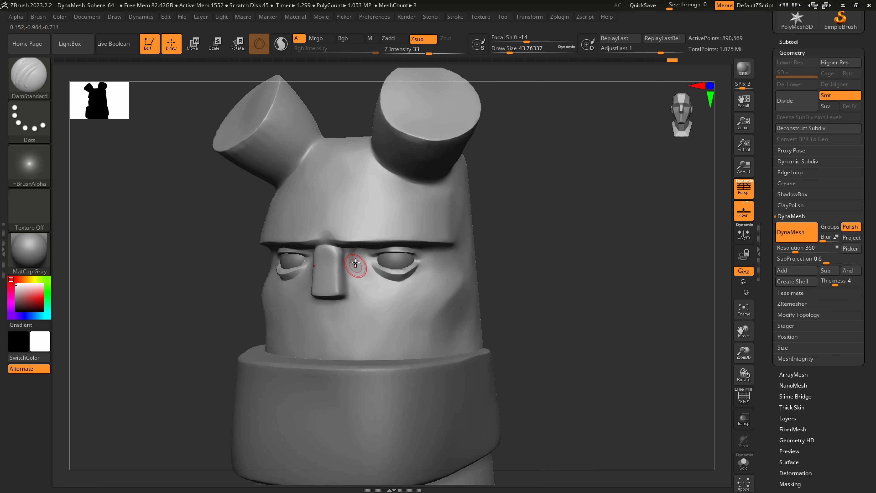
{"action": "key", "text": "shift"}
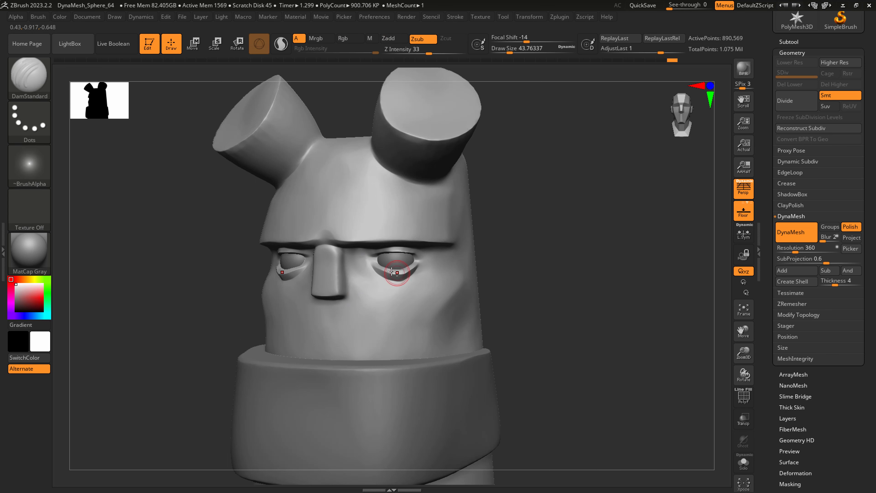
{"action": "right_click_drag", "start_coordinate": [365, 274], "coordinate": [369, 301], "text": "ctrl"}
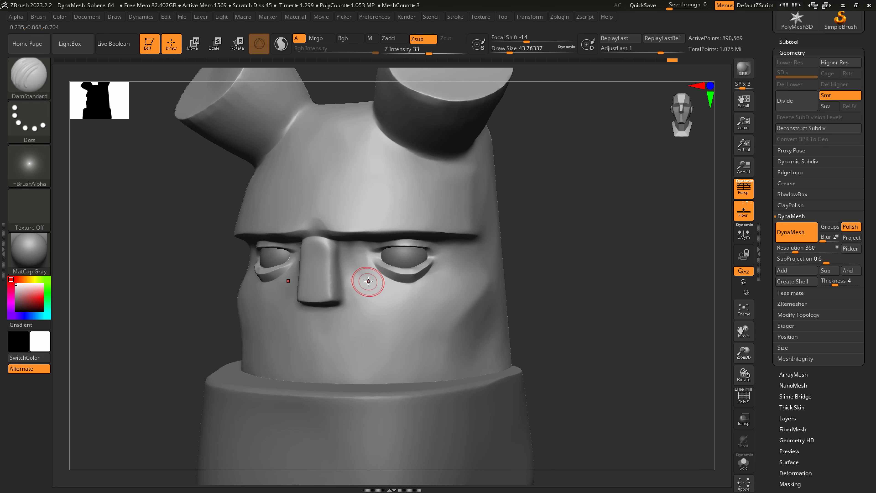
{"action": "key", "text": "alt+Tab"}
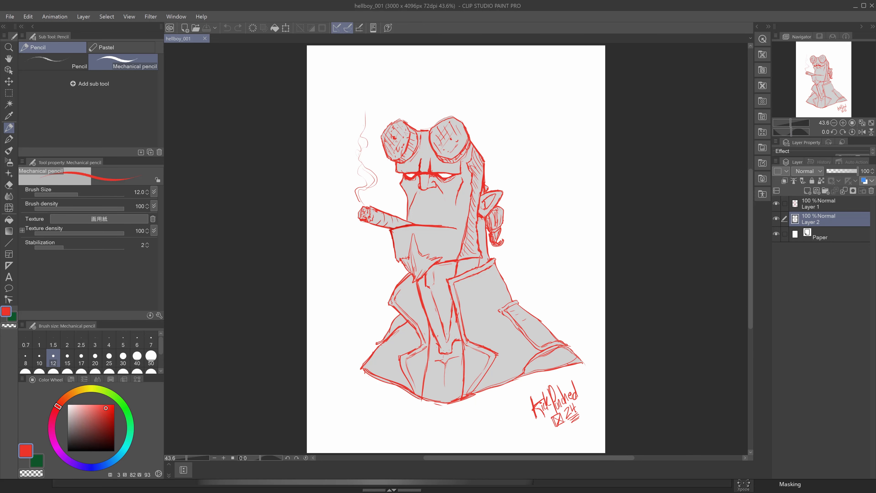
{"action": "key", "text": "alt+Tab"}
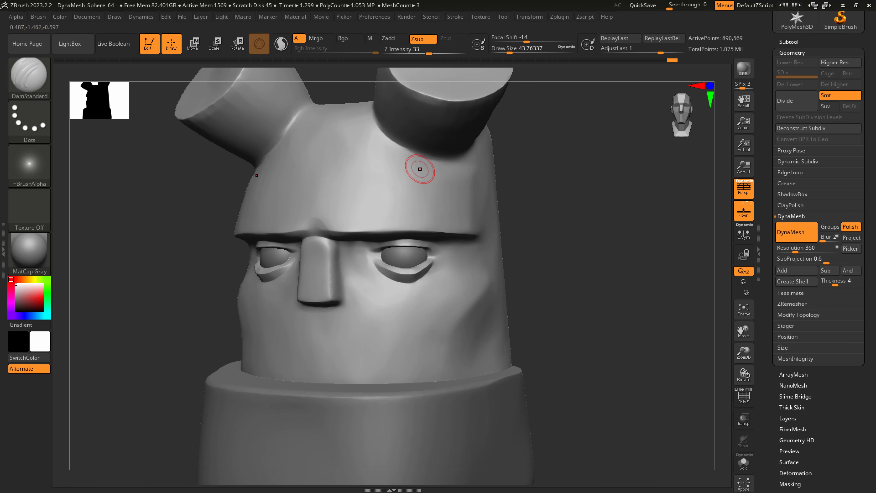
{"action": "right_click_drag", "start_coordinate": [330, 220], "coordinate": [344, 220]}
{"action": "key", "text": "s"}
{"action": "mouse_move", "coordinate": [332, 223]}
{"action": "left_mouse_down"}
{"action": "mouse_move", "coordinate": [337, 235]}
{"action": "mouse_move", "coordinate": [334, 178]}
{"action": "left_mouse_up"}
{"action": "key", "text": "s"}
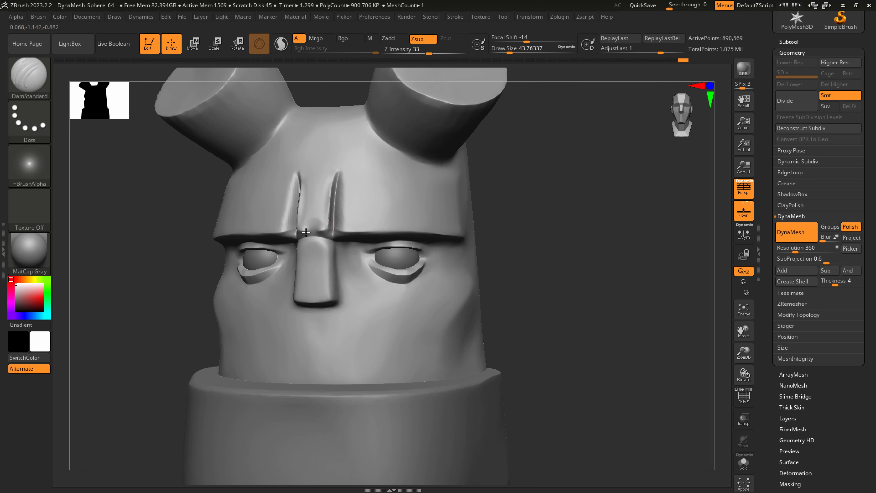
{"action": "left_click_drag", "start_coordinate": [326, 220], "coordinate": [308, 216], "text": "shift"}
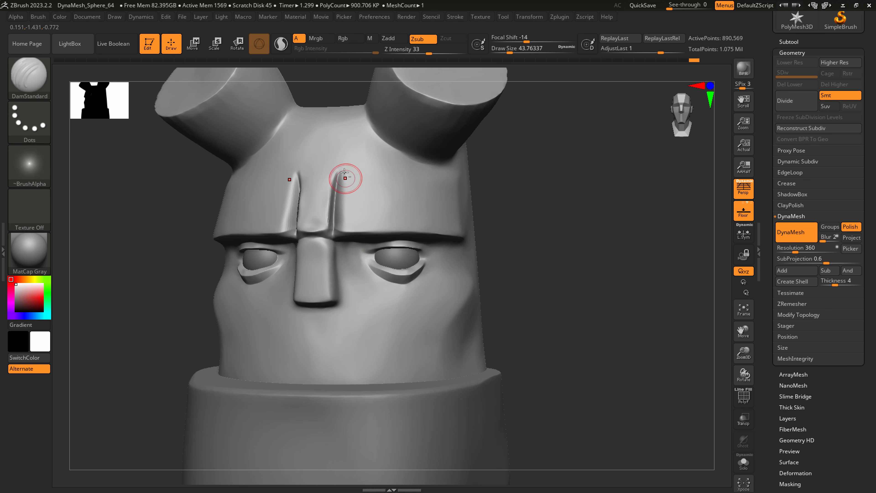
- Soften the frown creases' upper ends with hPolish and Smooth, and update the head's DynaMesh
{"action": "key", "text": "b"}
{"action": "key", "text": "h"}
{"action": "key", "text": "p"}
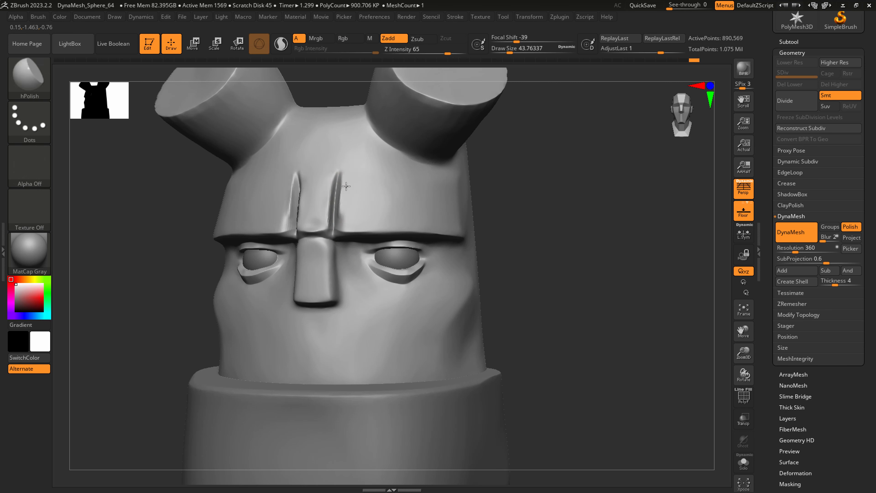
{"action": "key", "text": "shift"}
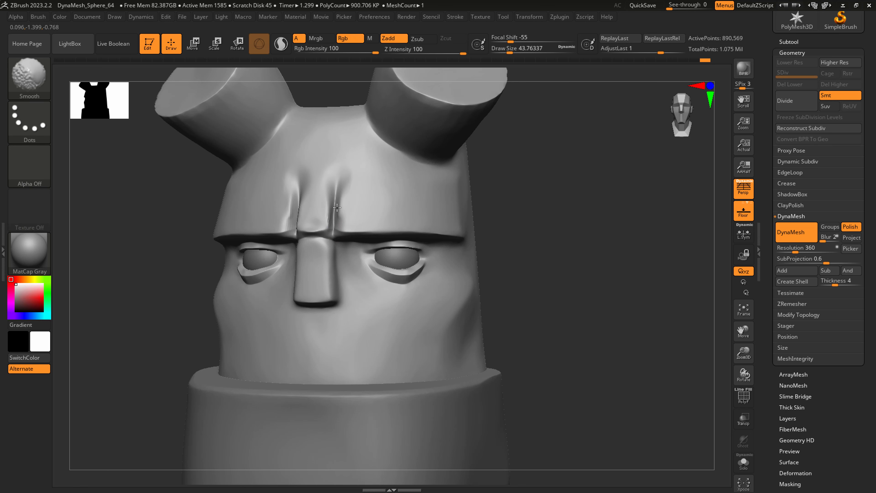
{"action": "key", "text": "ctrl"}
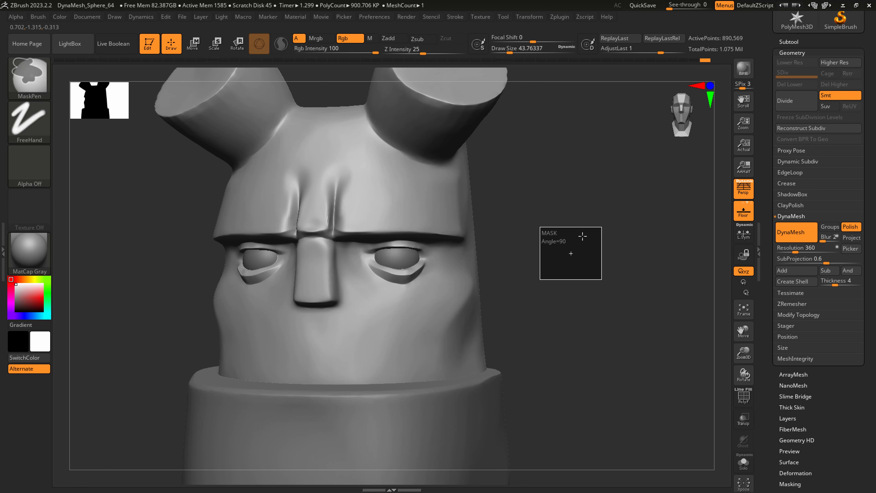
- Swell the forehead along the frown creases with Inflat at a draw size of about 94, and flatten it with hPolish
{"action": "left_click", "coordinate": [30, 78]}
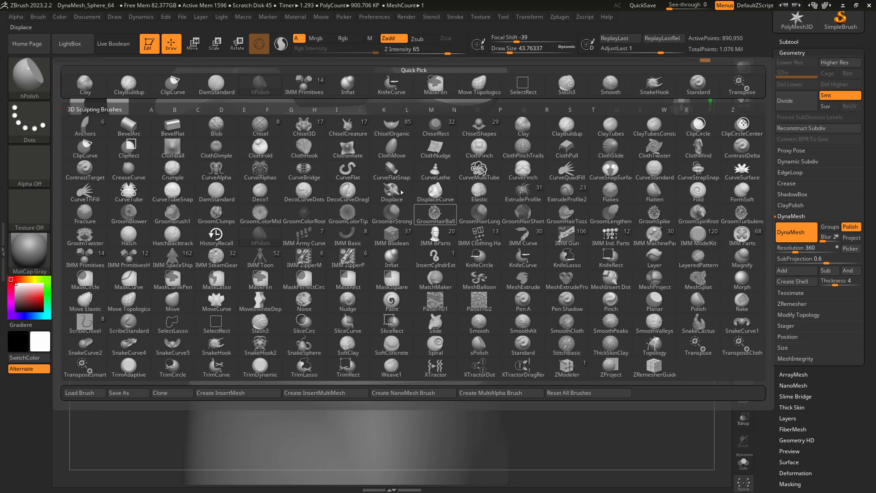
{"action": "left_click", "coordinate": [347, 84]}
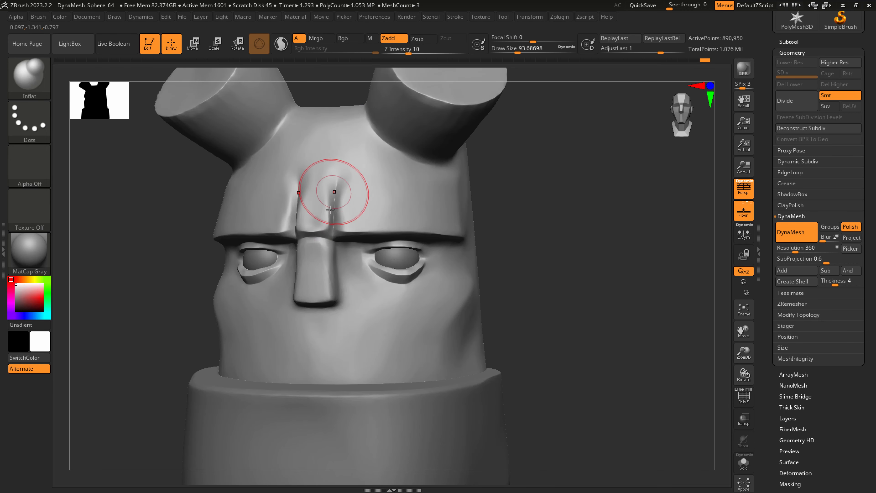
{"action": "left_click_drag", "start_coordinate": [331, 221], "coordinate": [334, 174]}
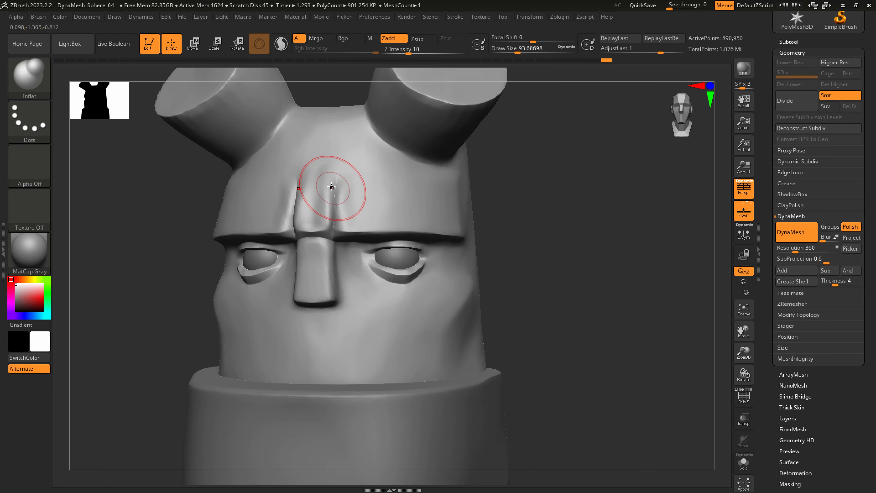
{"action": "key", "text": "b"}
{"action": "key", "text": "h"}
{"action": "key", "text": "p"}
{"action": "mouse_move", "coordinate": [324, 219]}
{"action": "left_mouse_down"}
{"action": "mouse_move", "coordinate": [326, 188]}
{"action": "mouse_move", "coordinate": [346, 203]}
{"action": "left_mouse_up"}
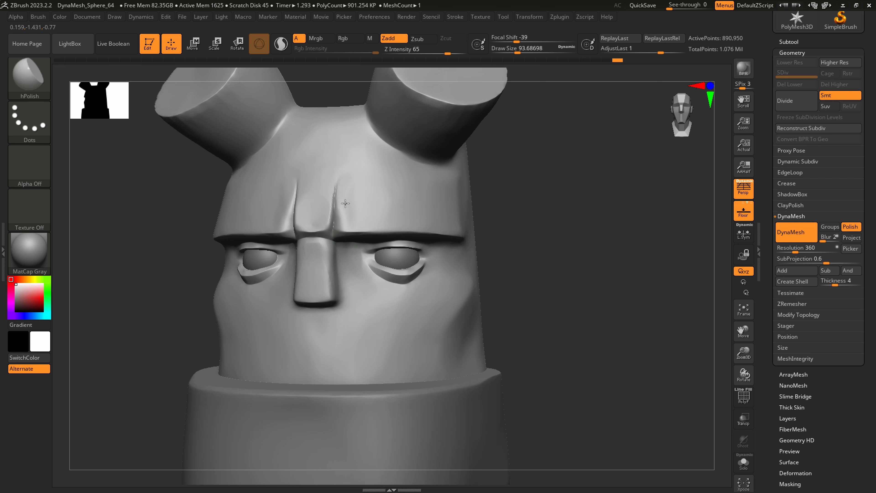
- Adjust the shape of the frown creases with SnakeHook at a draw size of about 94 and update DynaMesh
{"action": "key", "text": "b"}
{"action": "key", "text": "s"}
{"action": "key", "text": "h"}
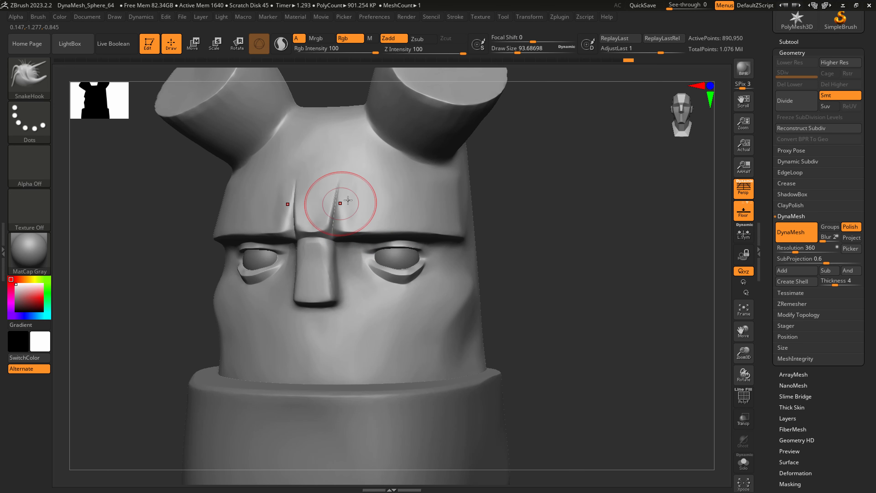
{"action": "key", "text": "ctrl"}
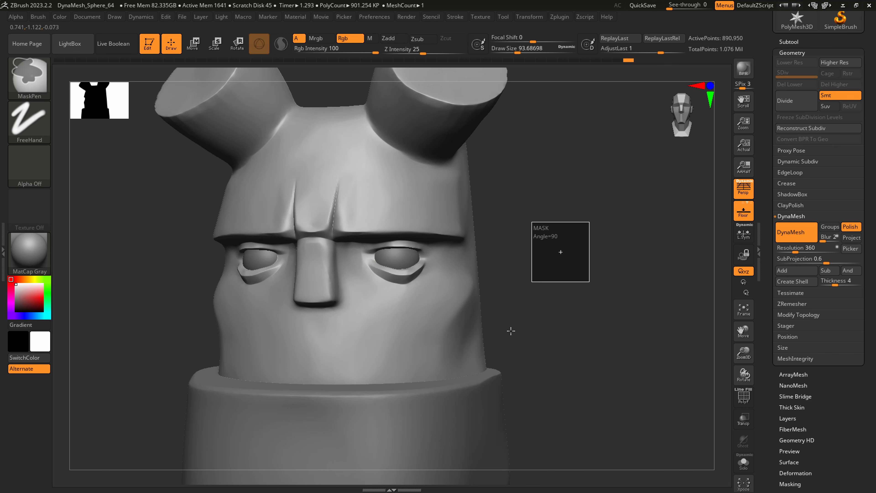
- Isolate the head from the other subtools and reshape its lower cheeks with SnakeHook at a draw size of about 331
{"action": "mouse_move", "coordinate": [502, 317]}
{"action": "left_mouse_down", "text": "shift"}
{"action": "mouse_move", "coordinate": [425, 322]}
{"action": "mouse_move", "coordinate": [366, 283]}
{"action": "left_mouse_up", "text": "shift"}
{"action": "key", "text": "s"}
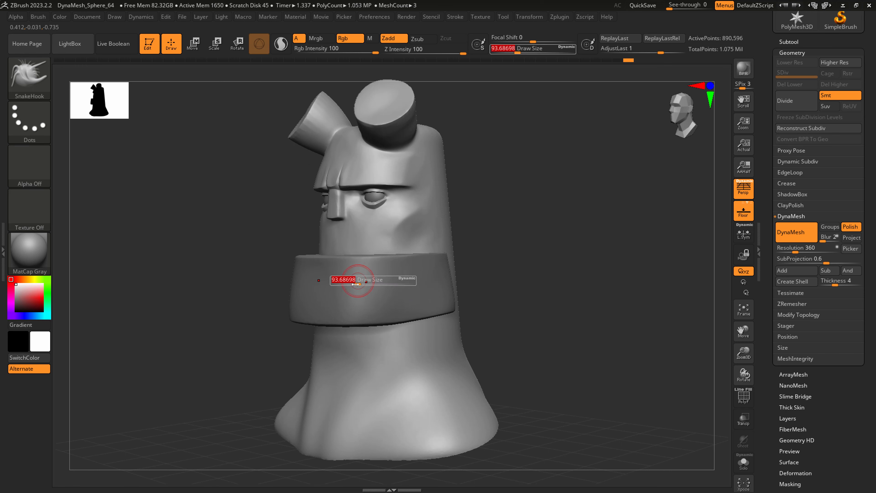
{"action": "left_click", "coordinate": [743, 464]}
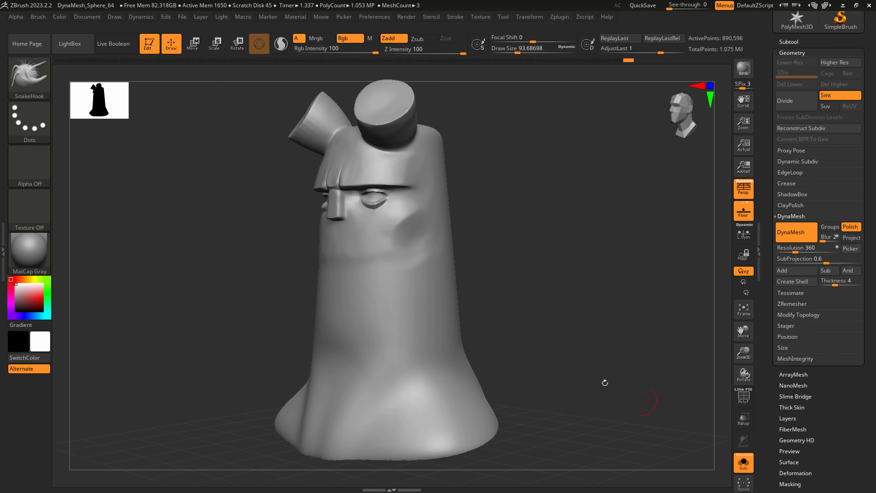
{"action": "left_click_drag", "start_coordinate": [356, 285], "coordinate": [383, 285]}
{"action": "mouse_move", "coordinate": [387, 285]}
{"action": "right_mouse_down"}
{"action": "mouse_move", "coordinate": [365, 271]}
{"action": "mouse_move", "coordinate": [390, 274]}
{"action": "mouse_move", "coordinate": [383, 274]}
{"action": "right_mouse_up"}
{"action": "key", "text": "s"}
{"action": "left_click_drag", "start_coordinate": [386, 260], "coordinate": [381, 260]}
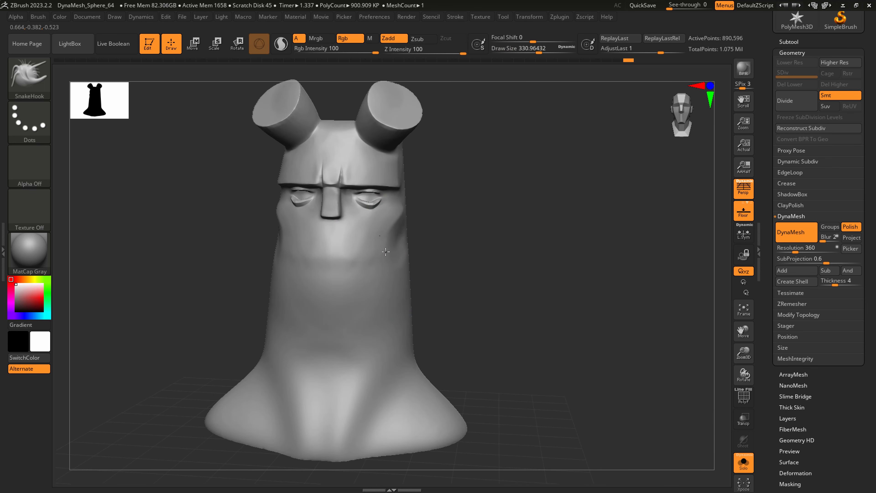
- Carve diagonal folds from beside the nose down across the cheeks using DamStandard at an intensity of 12
{"action": "key", "text": "2"}
{"action": "key", "text": "3"}
{"action": "right_click_drag", "start_coordinate": [360, 215], "coordinate": [351, 218], "text": "ctrl"}
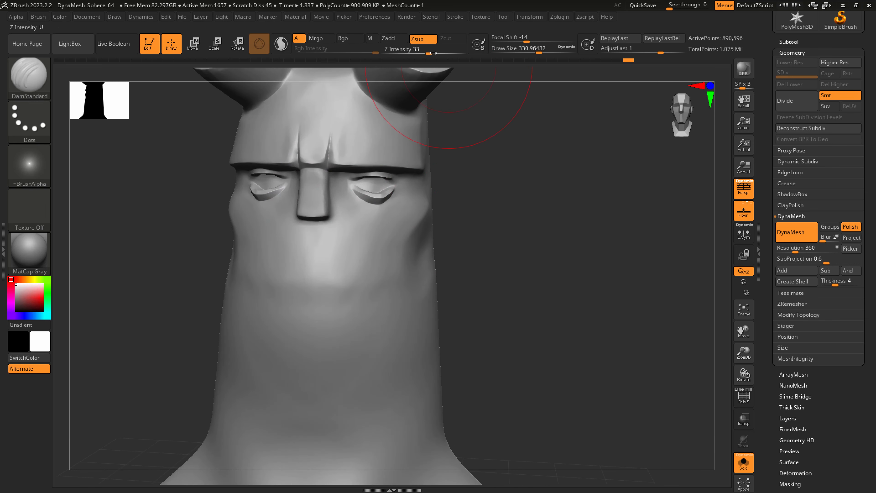
{"action": "left_click_drag", "start_coordinate": [428, 54], "coordinate": [411, 53]}
{"action": "key", "text": "s"}
{"action": "left_click_drag", "start_coordinate": [353, 219], "coordinate": [343, 219]}
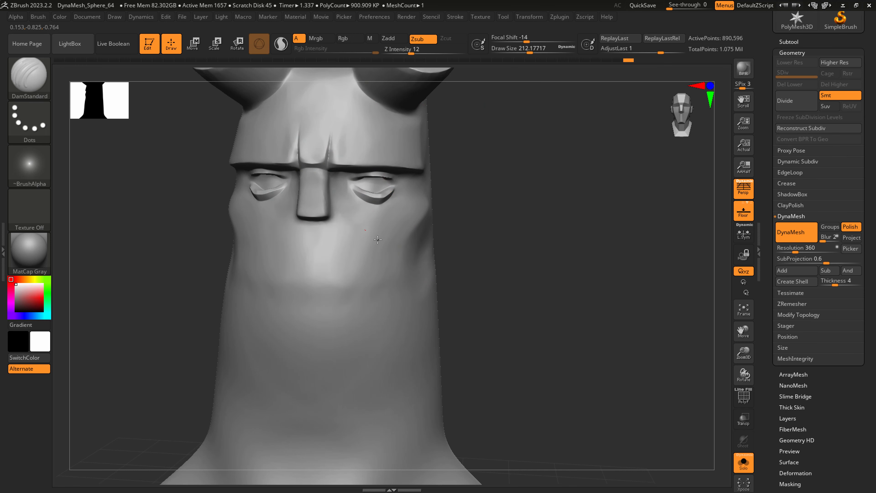
{"action": "right_click_drag", "start_coordinate": [410, 257], "coordinate": [366, 255]}
{"action": "mouse_move", "coordinate": [358, 226]}
{"action": "left_mouse_down"}
{"action": "mouse_move", "coordinate": [395, 250]}
{"action": "mouse_move", "coordinate": [414, 283]}
{"action": "left_mouse_up"}
{"action": "key", "text": "s"}
{"action": "mouse_move", "coordinate": [378, 245]}
{"action": "left_mouse_down"}
{"action": "mouse_move", "coordinate": [368, 244]}
{"action": "mouse_move", "coordinate": [395, 268]}
{"action": "mouse_move", "coordinate": [409, 308]}
{"action": "left_mouse_up"}
- Flatten the planes around the cheek folds and cheekbones with hPolish at a draw size of about 56
{"action": "key", "text": "2"}
{"action": "key", "text": "s"}
{"action": "left_click_drag", "start_coordinate": [371, 242], "coordinate": [361, 242]}
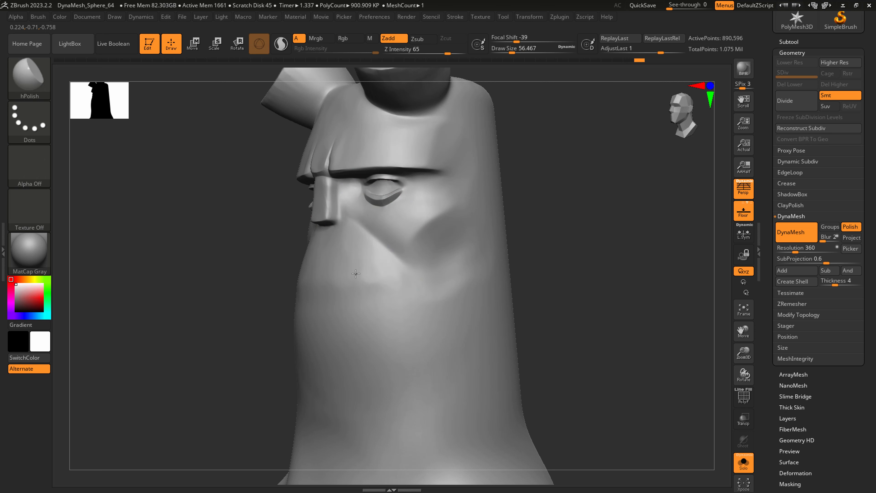
{"action": "left_click_drag", "start_coordinate": [355, 274], "coordinate": [397, 281]}
{"action": "mouse_move", "coordinate": [393, 228]}
{"action": "left_mouse_down"}
{"action": "mouse_move", "coordinate": [409, 249]}
{"action": "mouse_move", "coordinate": [432, 240]}
{"action": "left_mouse_up"}
{"action": "right_click_drag", "start_coordinate": [475, 231], "coordinate": [414, 231]}
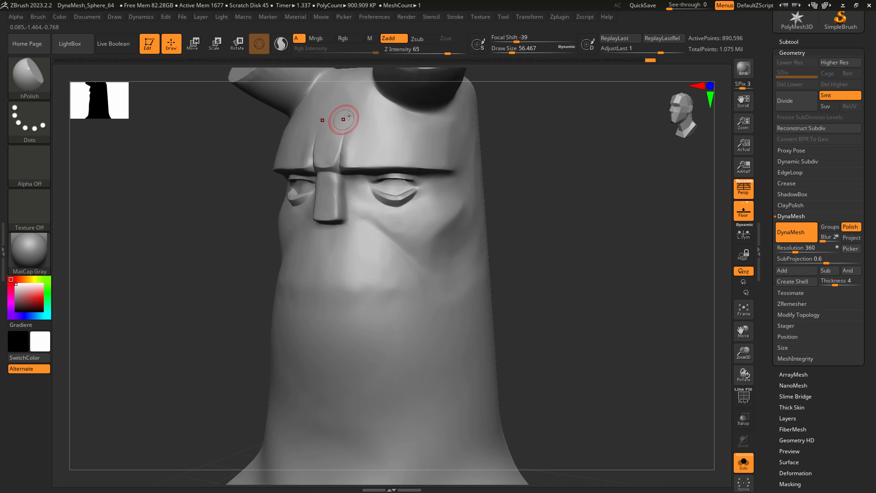
- Polish the forehead along the frown creases with hPolish and reduce the draw size to about 41
{"action": "mouse_move", "coordinate": [344, 120]}
{"action": "left_mouse_down"}
{"action": "mouse_move", "coordinate": [355, 137]}
{"action": "mouse_move", "coordinate": [336, 141]}
{"action": "mouse_move", "coordinate": [347, 152]}
{"action": "left_mouse_up"}
{"action": "key", "text": "s"}
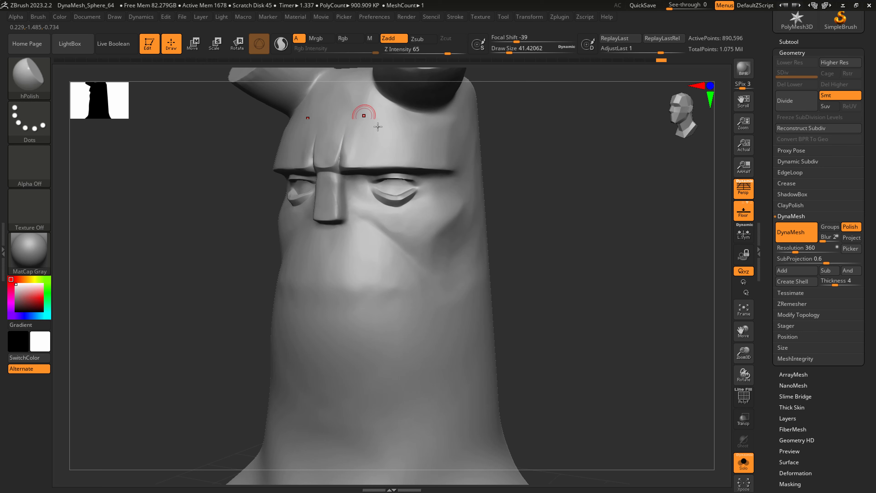
{"action": "right_click_drag", "start_coordinate": [377, 126], "coordinate": [396, 230], "text": "alt"}
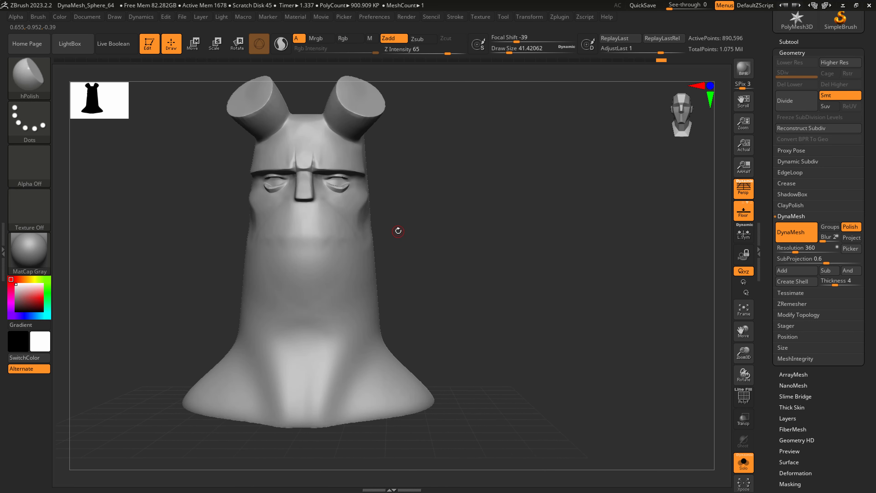
- Show all subtools again and review the bust from the front and three-quarter side
{"action": "left_click", "coordinate": [742, 466]}
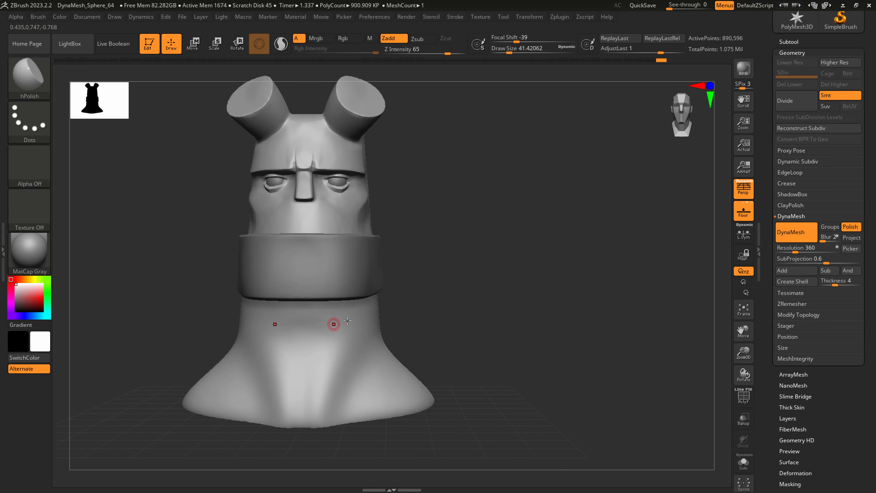
{"action": "right_click_drag", "start_coordinate": [376, 320], "coordinate": [345, 319]}
{"action": "right_click_drag", "start_coordinate": [345, 319], "coordinate": [378, 318], "text": "ctrl"}
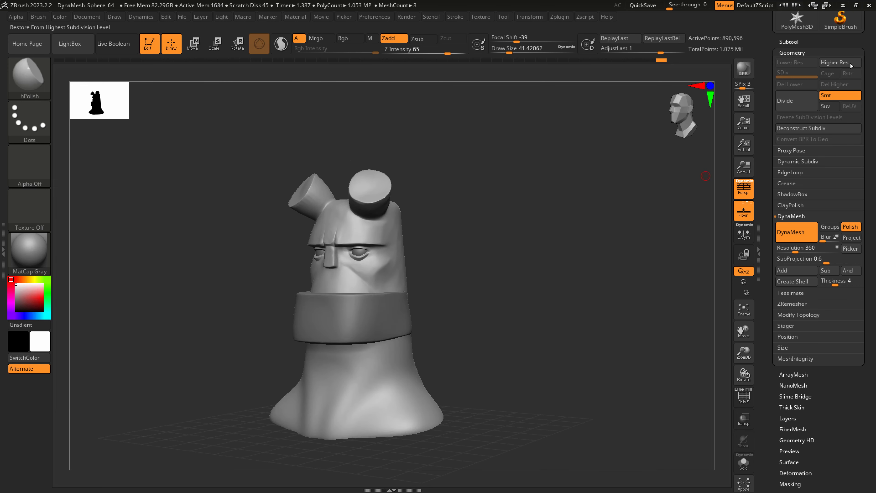
{"action": "scroll", "coordinate": [841, 59], "scroll_direction": "up", "scroll_amount": 5}
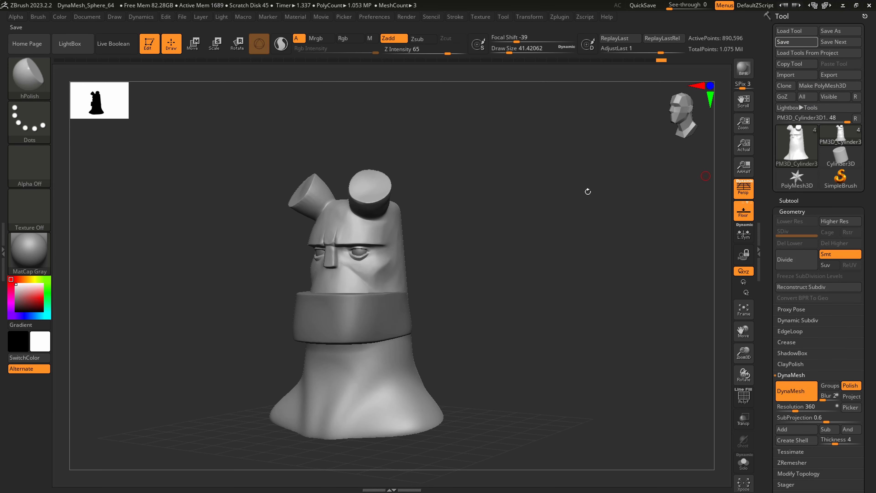
{"action": "right_click_drag", "start_coordinate": [572, 202], "coordinate": [397, 247], "text": "alt"}
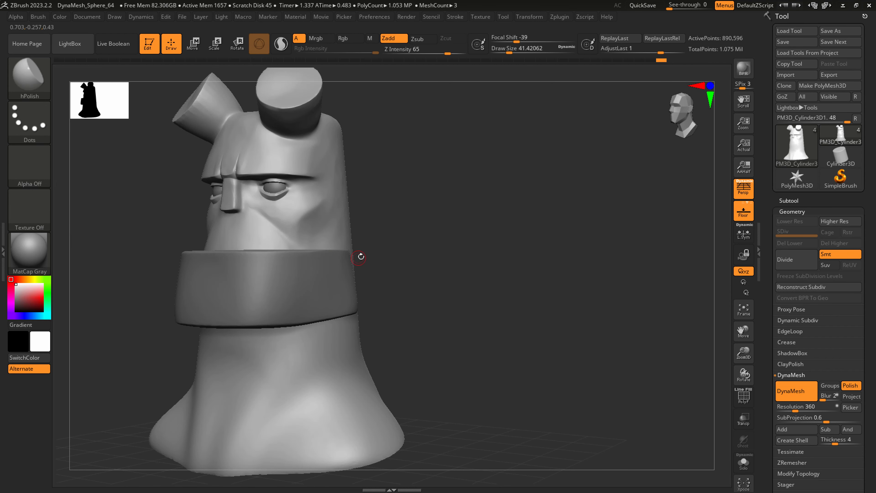
{"action": "mouse_move", "coordinate": [361, 257]}
{"action": "right_mouse_down"}
{"action": "mouse_move", "coordinate": [391, 251]}
{"action": "mouse_move", "coordinate": [394, 263]}
{"action": "mouse_move", "coordinate": [394, 255]}
{"action": "right_mouse_up"}
{"action": "key", "text": "s"}
{"action": "left_click_drag", "start_coordinate": [395, 252], "coordinate": [403, 251]}
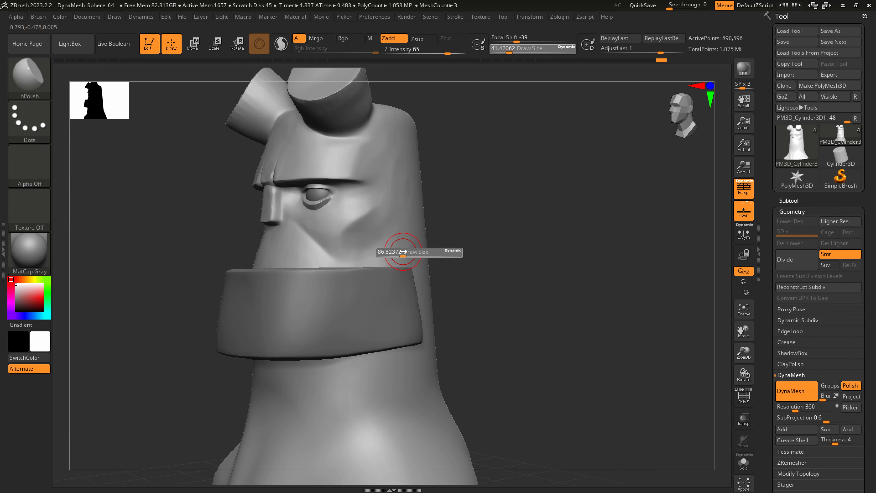
- Isolate the head without perspective and mask a pointed, leaf-shaped ear area on its side with MaskPen at a draw size of about 35
{"action": "left_click", "coordinate": [746, 465]}
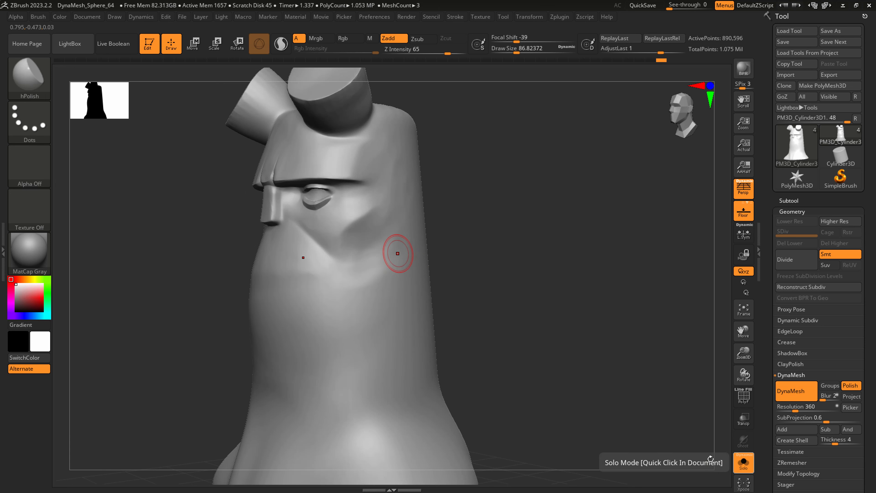
{"action": "right_click_drag", "start_coordinate": [423, 336], "coordinate": [407, 312], "text": "shift"}
{"action": "key", "text": "p"}
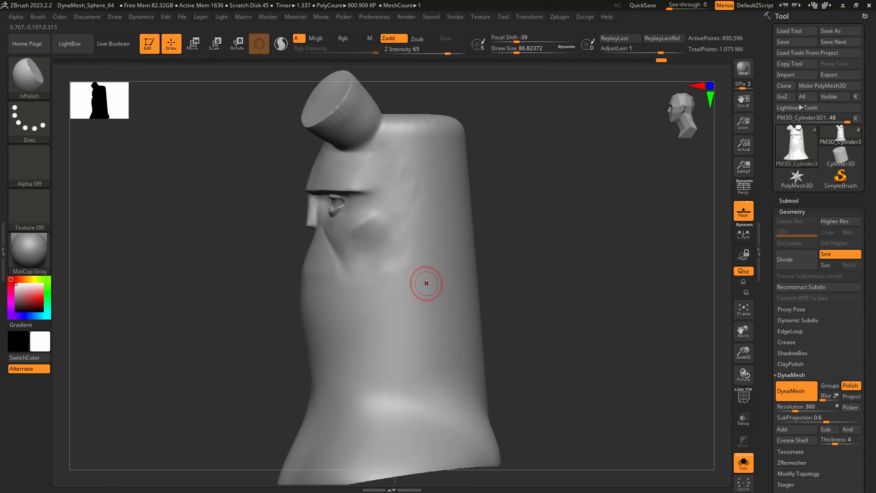
{"action": "right_click_drag", "start_coordinate": [426, 253], "coordinate": [424, 264], "text": "alt"}
{"action": "key", "text": "s"}
{"action": "mouse_move", "coordinate": [424, 263]}
{"action": "left_mouse_down"}
{"action": "mouse_move", "coordinate": [459, 220]}
{"action": "mouse_move", "coordinate": [465, 239]}
{"action": "mouse_move", "coordinate": [410, 291]}
{"action": "mouse_move", "coordinate": [401, 238]}
{"action": "mouse_move", "coordinate": [413, 267]}
{"action": "left_mouse_up"}
{"action": "key", "text": "s"}
{"action": "left_click_drag", "start_coordinate": [468, 265], "coordinate": [463, 269]}
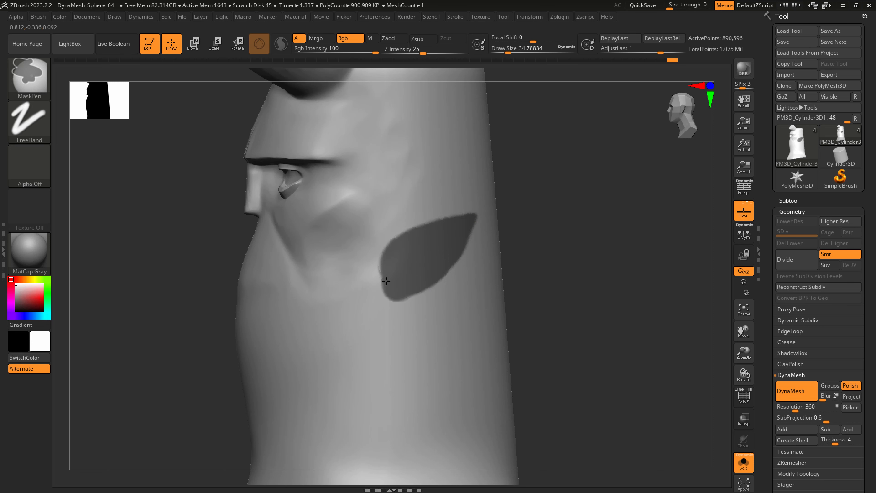
{"action": "mouse_move", "coordinate": [475, 298]}
{"action": "right_mouse_down", "text": "ctrl"}
{"action": "mouse_move", "coordinate": [444, 284]}
{"action": "mouse_move", "coordinate": [459, 291]}
{"action": "right_mouse_up", "text": "ctrl"}
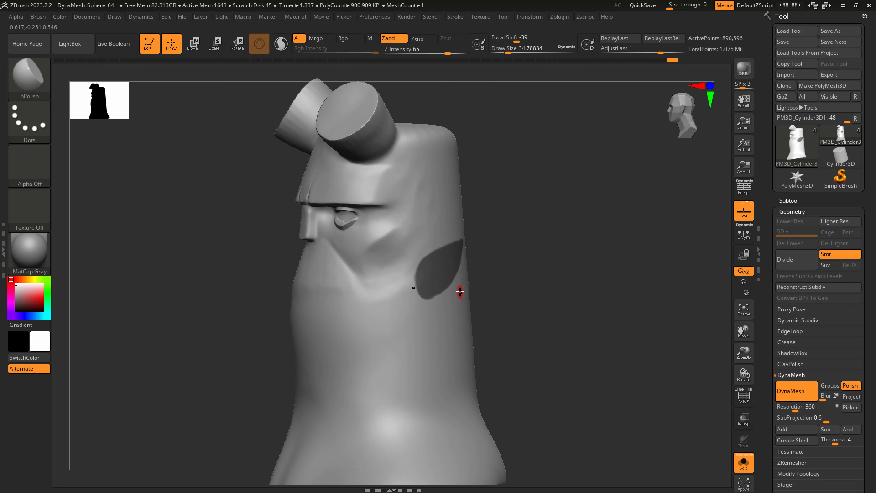
- Extract the masked area as a separate ear subtool with a thickness of 0.02 and show all subtools again
{"action": "left_click_drag", "start_coordinate": [817, 201], "coordinate": [815, 44]}
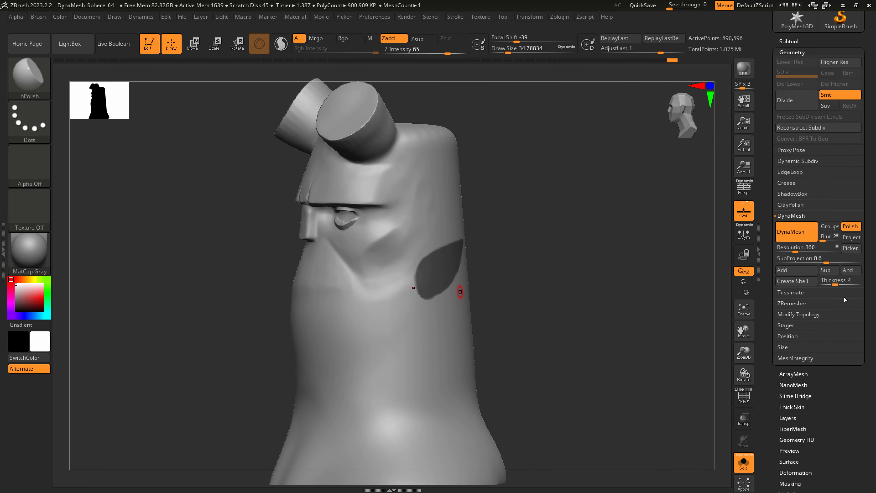
{"action": "left_click_drag", "start_coordinate": [859, 293], "coordinate": [857, 377]}
{"action": "left_click", "coordinate": [784, 126]}
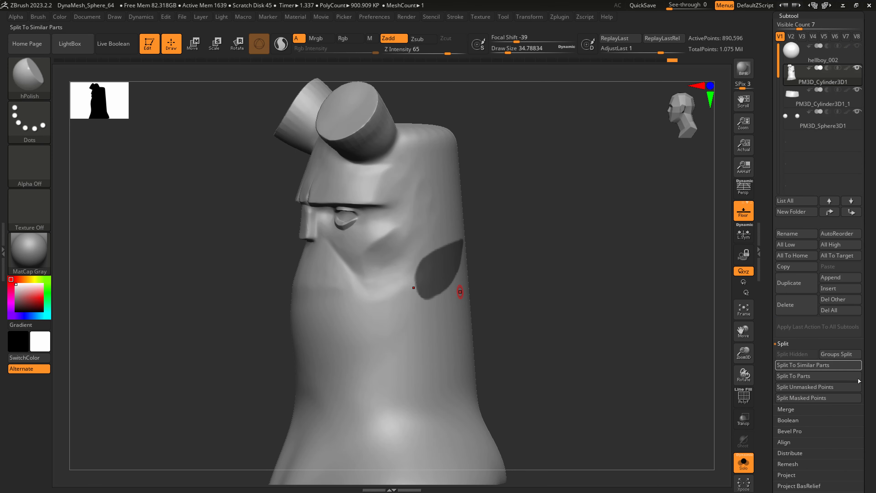
{"action": "scroll", "coordinate": [796, 386], "scroll_direction": "down", "scroll_amount": 4}
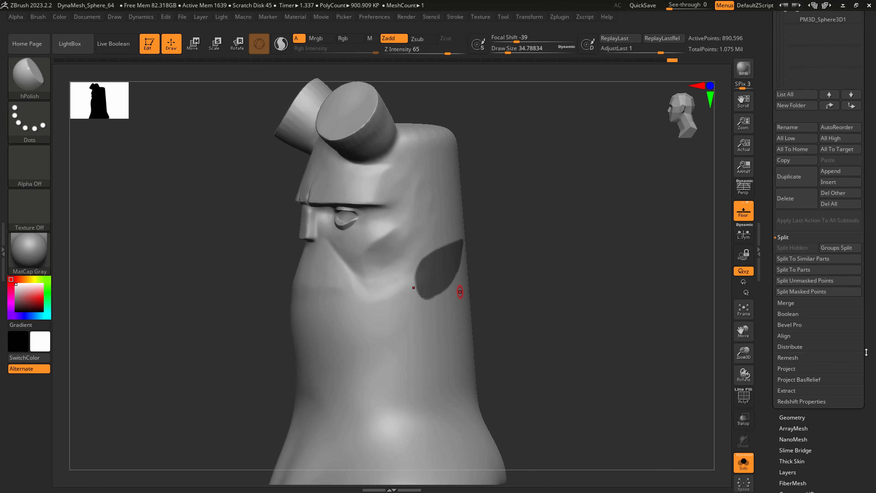
{"action": "left_click", "coordinate": [787, 386]}
{"action": "left_click", "coordinate": [786, 348]}
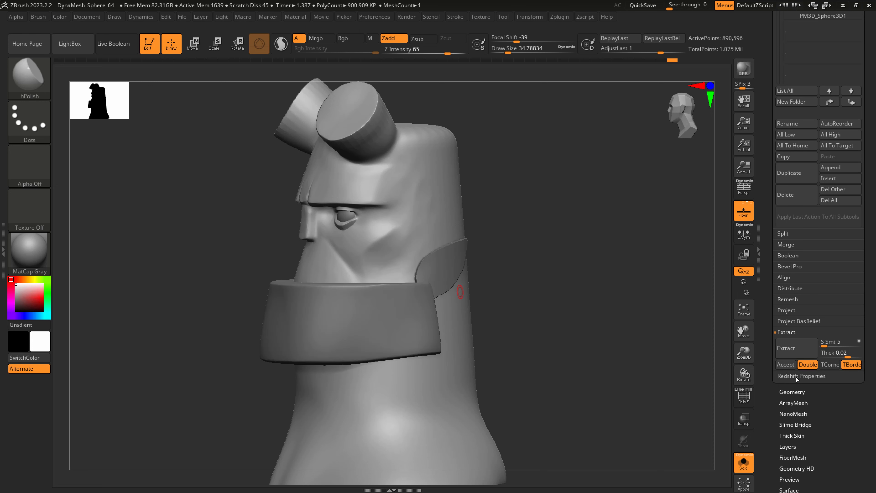
{"action": "left_click", "coordinate": [786, 365]}
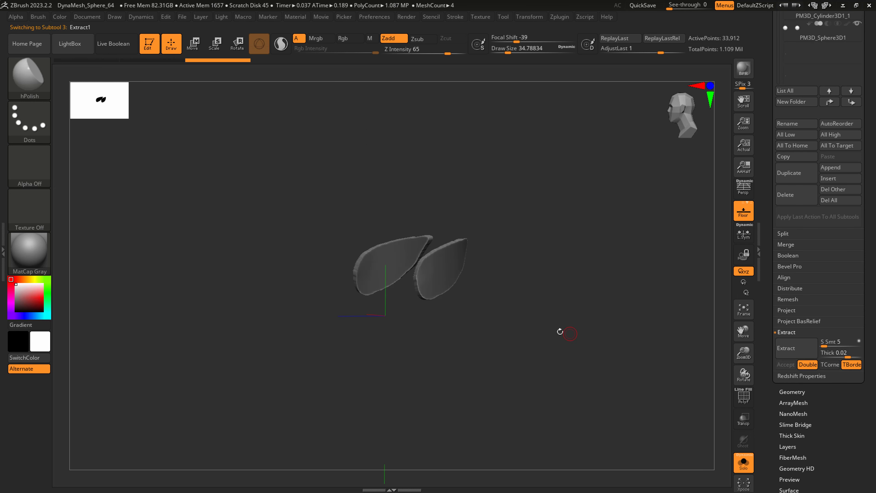
{"action": "left_click_drag", "start_coordinate": [509, 334], "coordinate": [499, 357]}
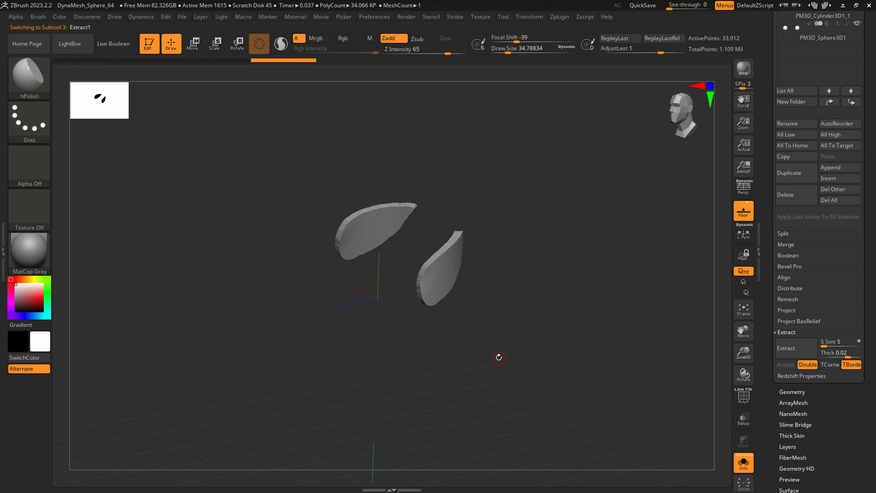
{"action": "scroll", "coordinate": [817, 148], "scroll_direction": "up", "scroll_amount": 5}
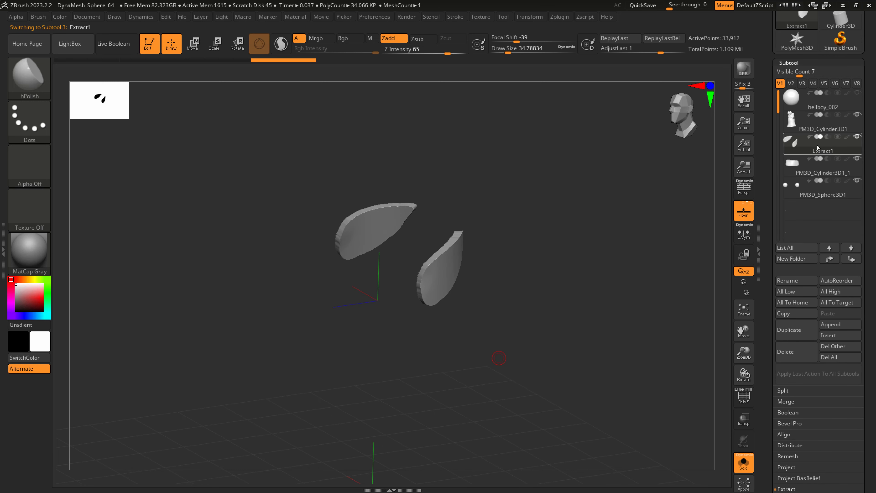
{"action": "mouse_move", "coordinate": [809, 152]}
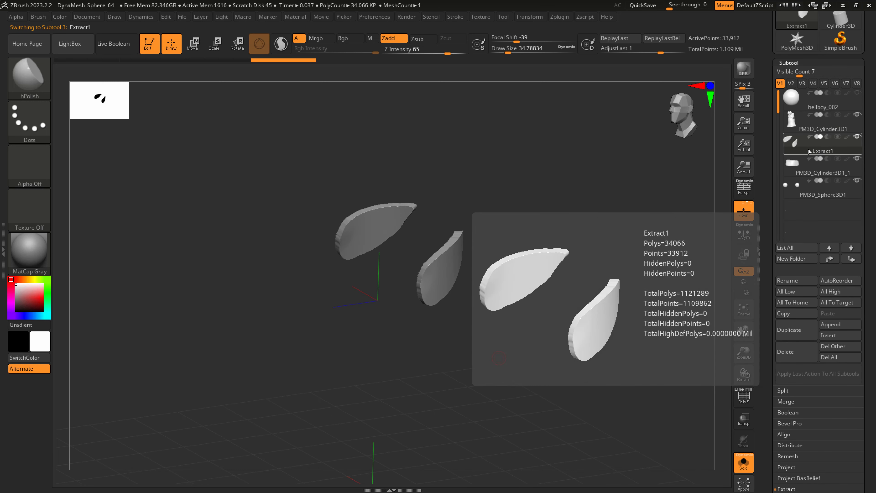
{"action": "left_click", "coordinate": [744, 468]}
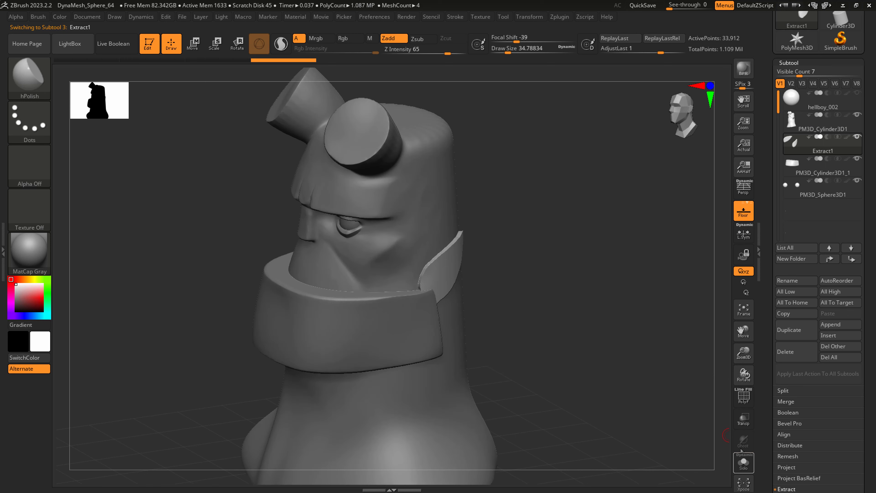
- Pull the rear edges of both ears outward, away from the head, with SnakeHook
{"action": "left_click_drag", "start_coordinate": [583, 380], "coordinate": [425, 353]}
{"action": "key", "text": "b"}
{"action": "key", "text": "s"}
{"action": "key", "text": "h"}
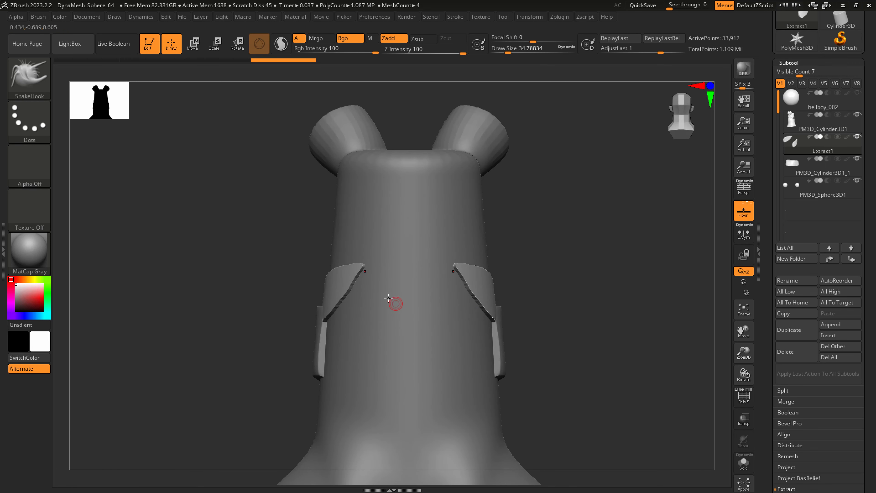
{"action": "key", "text": "s"}
{"action": "mouse_move", "coordinate": [357, 290]}
{"action": "left_mouse_down"}
{"action": "mouse_move", "coordinate": [386, 289]}
{"action": "mouse_move", "coordinate": [333, 260]}
{"action": "left_mouse_up"}
{"action": "key", "text": "s"}
{"action": "mouse_move", "coordinate": [336, 264]}
{"action": "left_mouse_down"}
{"action": "mouse_move", "coordinate": [338, 280]}
{"action": "mouse_move", "coordinate": [313, 295]}
{"action": "mouse_move", "coordinate": [325, 256]}
{"action": "mouse_move", "coordinate": [320, 275]}
{"action": "left_mouse_up"}
{"action": "mouse_move", "coordinate": [332, 288]}
{"action": "left_mouse_down"}
{"action": "mouse_move", "coordinate": [323, 286]}
{"action": "mouse_move", "coordinate": [327, 293]}
{"action": "left_mouse_up"}
{"action": "right_click_drag", "start_coordinate": [333, 285], "coordinate": [319, 276]}
{"action": "key", "text": "s"}
{"action": "mouse_move", "coordinate": [319, 276]}
{"action": "left_mouse_down"}
{"action": "mouse_move", "coordinate": [316, 267]}
{"action": "mouse_move", "coordinate": [327, 290]}
{"action": "mouse_move", "coordinate": [337, 264]}
{"action": "mouse_move", "coordinate": [289, 259]}
{"action": "left_mouse_up"}
{"action": "key", "text": "ctrl+z"}
{"action": "key", "text": "s"}
- Refine the ears' outward curve and pointed tips with SnakeHook at a draw size of about 177, smoothing the surface
{"action": "right_click_drag", "start_coordinate": [313, 266], "coordinate": [405, 301]}
{"action": "left_click_drag", "start_coordinate": [298, 264], "coordinate": [274, 262]}
{"action": "right_click_drag", "start_coordinate": [274, 263], "coordinate": [387, 295]}
{"action": "left_click_drag", "start_coordinate": [330, 283], "coordinate": [319, 290]}
{"action": "right_click_drag", "start_coordinate": [320, 293], "coordinate": [347, 300]}
{"action": "left_click_drag", "start_coordinate": [349, 296], "coordinate": [344, 287], "text": "shift"}
{"action": "right_click_drag", "start_coordinate": [349, 303], "coordinate": [377, 314]}
{"action": "key", "text": "s"}
{"action": "left_click_drag", "start_coordinate": [356, 294], "coordinate": [333, 293]}
{"action": "right_click_drag", "start_coordinate": [353, 302], "coordinate": [363, 309]}
{"action": "left_click_drag", "start_coordinate": [356, 298], "coordinate": [379, 270]}
{"action": "left_click_drag", "start_coordinate": [385, 263], "coordinate": [395, 251]}
{"action": "right_click_drag", "start_coordinate": [401, 246], "coordinate": [360, 252]}
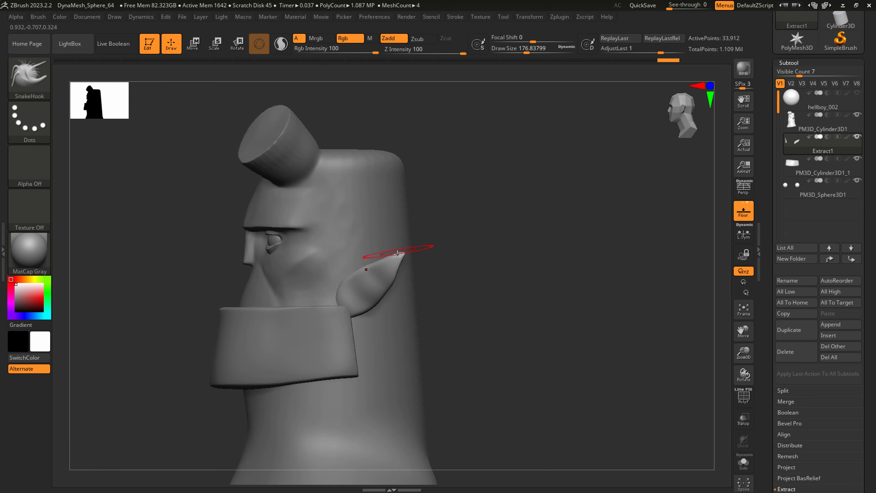
- Check the ear on the reference sketch in Clip Studio Paint and swing the ears outward with SnakeHook at a draw size of about 408
{"action": "key", "text": "s"}
{"action": "left_click_drag", "start_coordinate": [398, 268], "coordinate": [407, 267]}
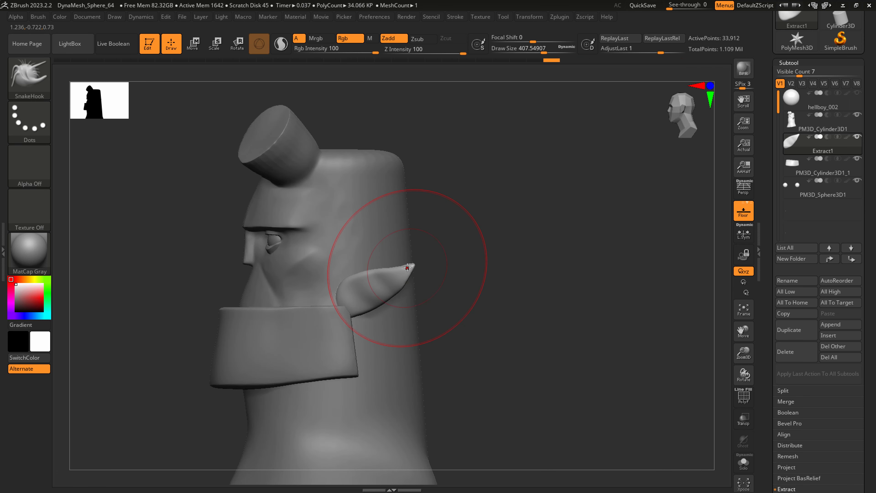
{"action": "key", "text": "alt+Tab"}
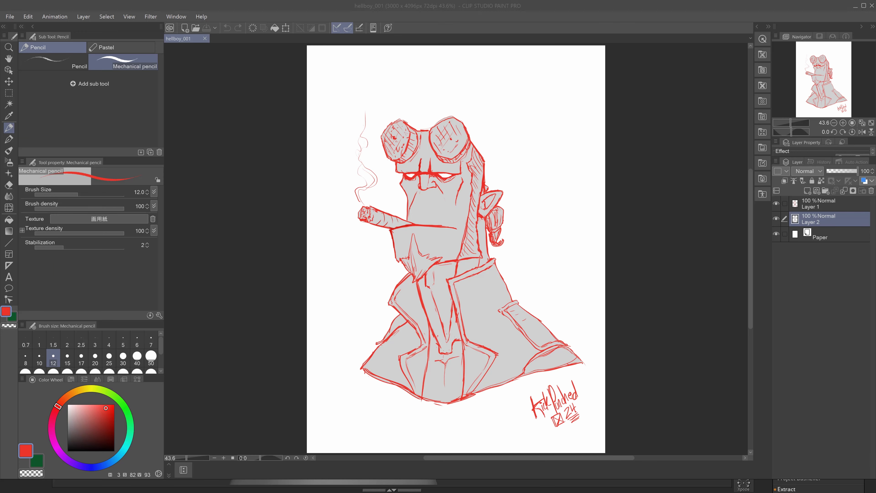
{"action": "key", "text": "alt+Tab"}
{"action": "right_click_drag", "start_coordinate": [357, 294], "coordinate": [380, 291]}
{"action": "left_click_drag", "start_coordinate": [351, 297], "coordinate": [400, 292]}
{"action": "right_click_drag", "start_coordinate": [397, 293], "coordinate": [414, 295]}
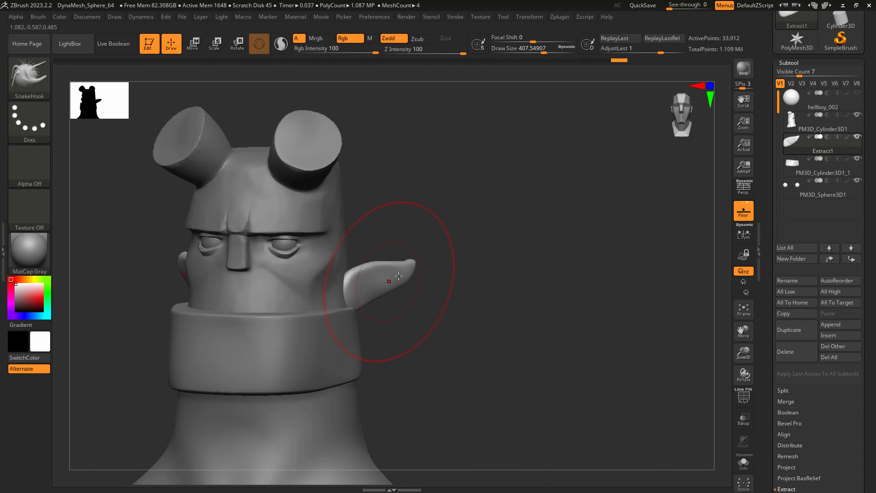
- Reduce the SnakeHook draw size to about 80 for closer work on the ear
{"action": "key", "text": "s"}
{"action": "left_click_drag", "start_coordinate": [410, 268], "coordinate": [403, 271]}
{"action": "right_click_drag", "start_coordinate": [387, 303], "coordinate": [390, 332], "text": "alt"}
{"action": "right_click_drag", "start_coordinate": [388, 288], "coordinate": [371, 287]}
{"action": "key", "text": "s"}
{"action": "left_click_drag", "start_coordinate": [371, 289], "coordinate": [350, 291]}
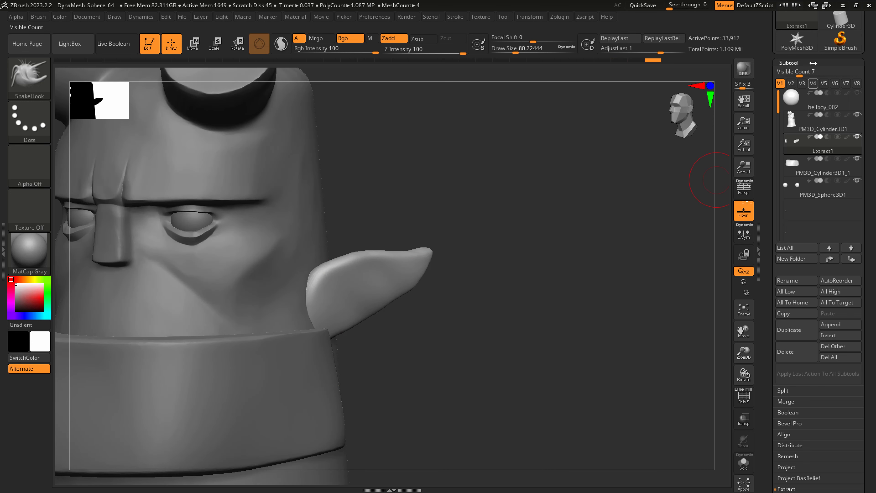
- Display the ears' polyframe and remesh them with DynaMesh at a resolution of 320
{"action": "key", "text": "shift+f"}
{"action": "right_click_drag", "start_coordinate": [330, 274], "coordinate": [337, 305], "text": "ctrl"}
{"action": "left_click", "coordinate": [790, 62]}
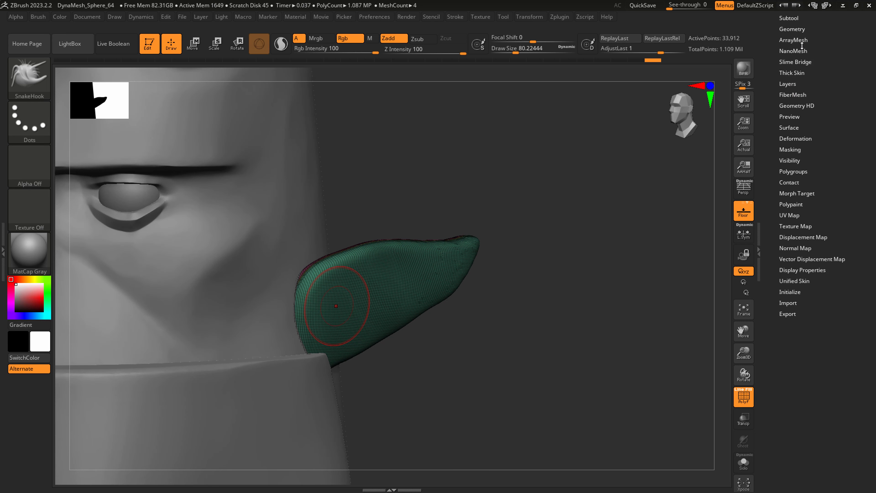
{"action": "left_click", "coordinate": [802, 73]}
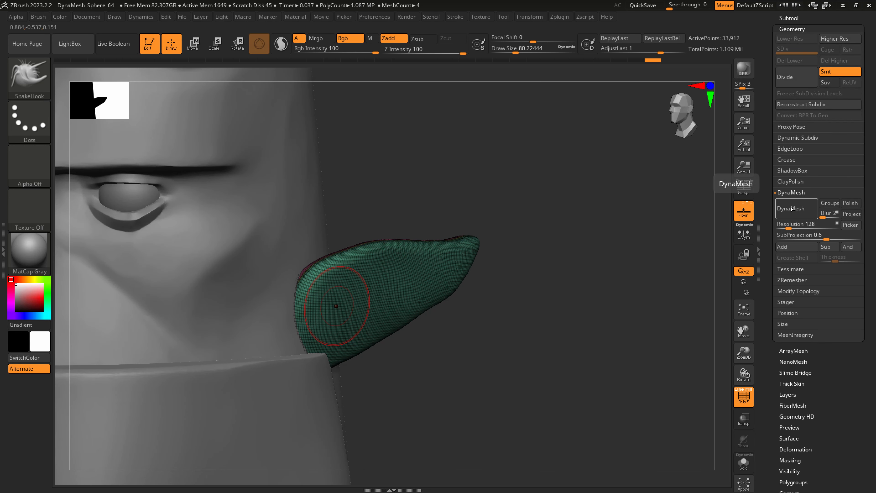
{"action": "left_click", "coordinate": [791, 209]}
{"action": "key", "text": "ctrl+z"}
{"action": "left_click_drag", "start_coordinate": [789, 227], "coordinate": [795, 227]}
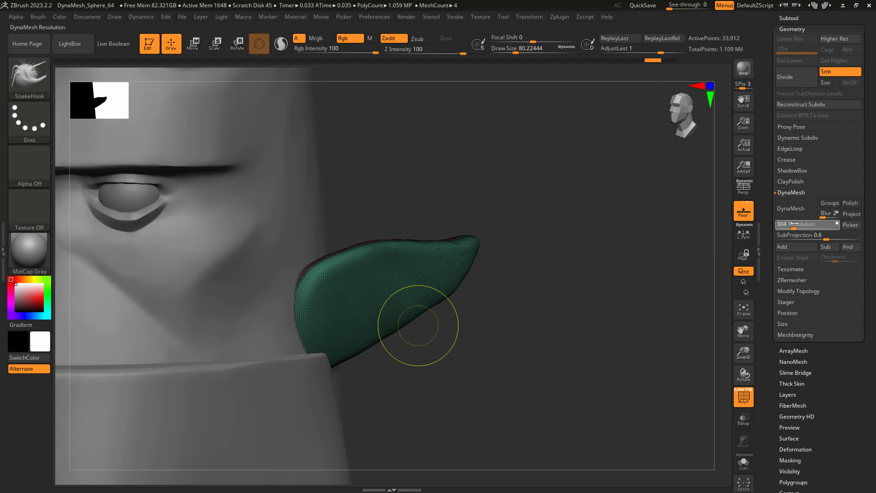
{"action": "left_click", "coordinate": [798, 213]}
{"action": "key", "text": "shift"}
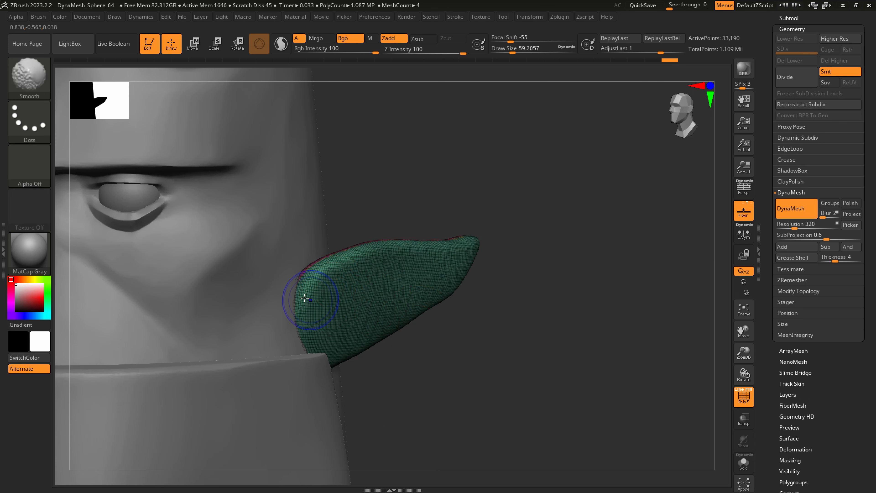
- Bend the ears into a gentle S-curve seen from above with SnakeHook at a draw size of about 136
{"action": "key", "text": "s"}
{"action": "mouse_move", "coordinate": [433, 290]}
{"action": "left_mouse_down"}
{"action": "mouse_move", "coordinate": [448, 290]}
{"action": "mouse_move", "coordinate": [451, 276]}
{"action": "left_mouse_up"}
{"action": "mouse_move", "coordinate": [449, 276]}
{"action": "right_mouse_down"}
{"action": "mouse_move", "coordinate": [446, 313]}
{"action": "mouse_move", "coordinate": [434, 255]}
{"action": "mouse_move", "coordinate": [448, 246]}
{"action": "right_mouse_up"}
{"action": "key", "text": "s"}
{"action": "left_click_drag", "start_coordinate": [440, 242], "coordinate": [454, 243]}
{"action": "right_click_drag", "start_coordinate": [453, 243], "coordinate": [447, 237]}
{"action": "right_click_drag", "start_coordinate": [444, 227], "coordinate": [411, 251]}
{"action": "mouse_move", "coordinate": [397, 268]}
{"action": "left_mouse_down"}
{"action": "mouse_move", "coordinate": [401, 256]}
{"action": "mouse_move", "coordinate": [362, 257]}
{"action": "mouse_move", "coordinate": [389, 255]}
{"action": "left_mouse_up"}
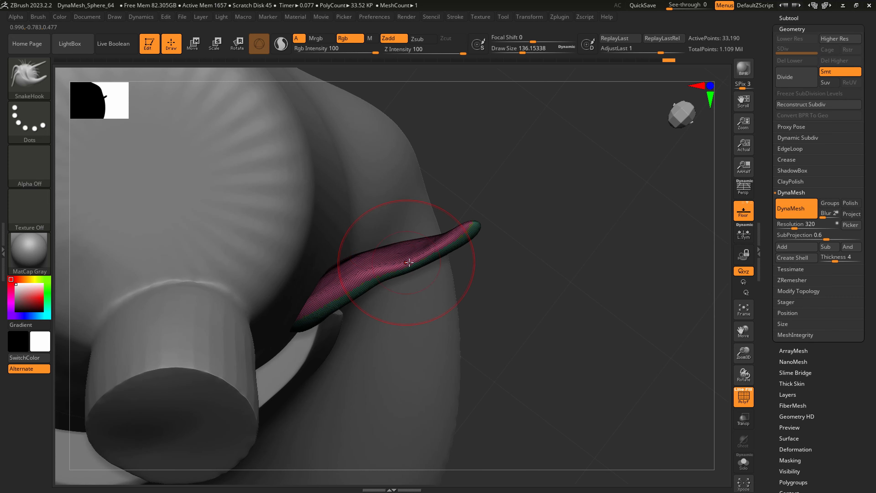
{"action": "right_click_drag", "start_coordinate": [405, 261], "coordinate": [413, 239]}
{"action": "left_click_drag", "start_coordinate": [405, 259], "coordinate": [399, 251]}
{"action": "left_click_drag", "start_coordinate": [323, 282], "coordinate": [320, 275]}
- Pull a small tragus flap inward at the lower front of the ears with SnakeHook at a draw size of about 56
{"action": "mouse_move", "coordinate": [320, 276]}
{"action": "right_mouse_down"}
{"action": "mouse_move", "coordinate": [358, 255]}
{"action": "mouse_move", "coordinate": [362, 297]}
{"action": "mouse_move", "coordinate": [357, 307]}
{"action": "mouse_move", "coordinate": [336, 309]}
{"action": "right_mouse_up"}
{"action": "left_click_drag", "start_coordinate": [320, 316], "coordinate": [323, 328]}
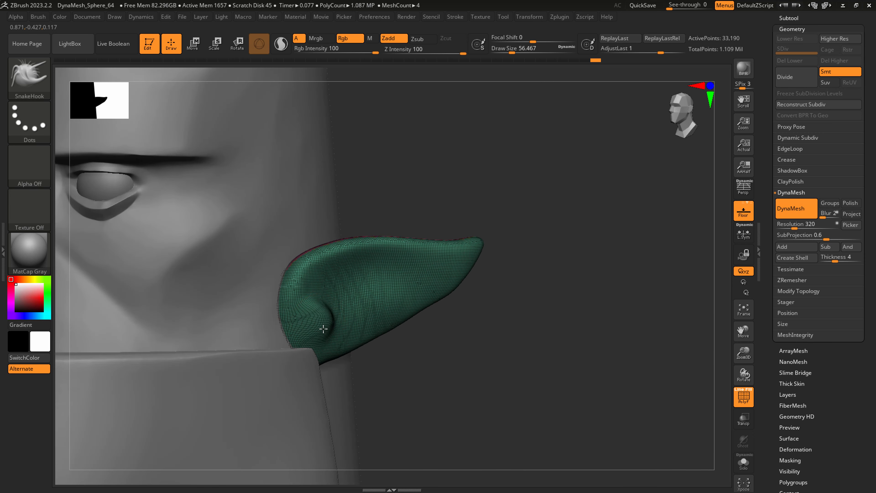
{"action": "right_click_drag", "start_coordinate": [298, 327], "coordinate": [251, 319]}
{"action": "left_click_drag", "start_coordinate": [294, 325], "coordinate": [307, 323]}
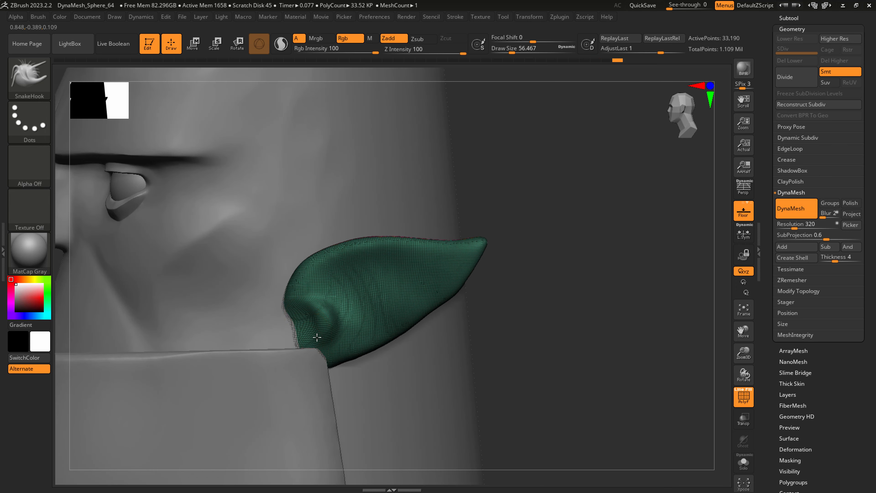
- Carve the groove inside the ears' upper rim with DamStandard at an intensity of 30, refining it at a draw size of about 35 without the polyframe
{"action": "key", "text": "b"}
{"action": "key", "text": "d"}
{"action": "key", "text": "s"}
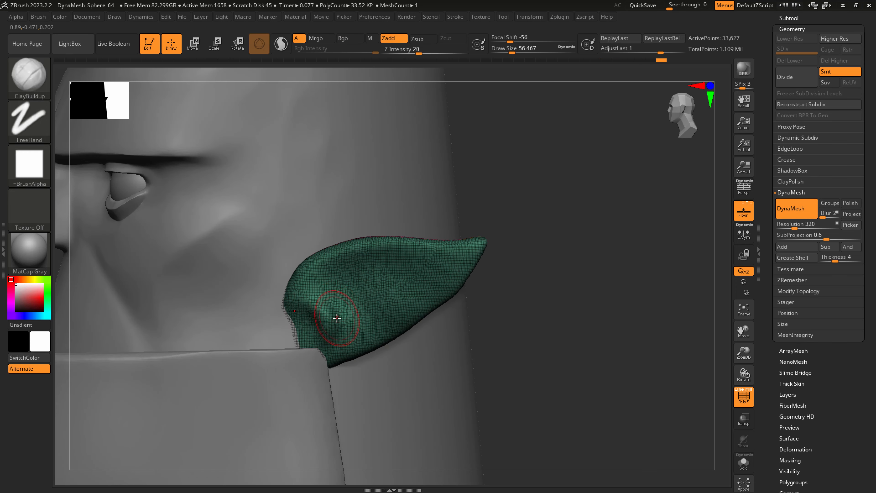
{"action": "right_click_drag", "start_coordinate": [314, 289], "coordinate": [315, 284]}
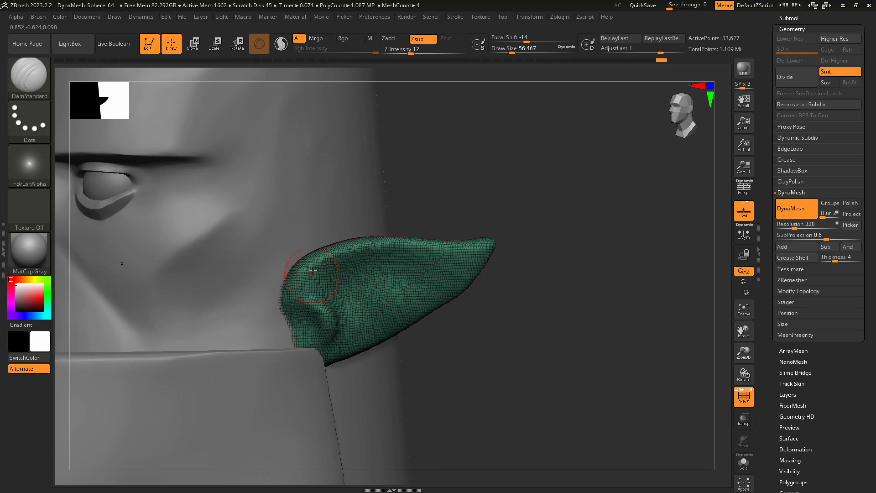
{"action": "mouse_move", "coordinate": [313, 271]}
{"action": "left_mouse_down"}
{"action": "mouse_move", "coordinate": [304, 309]}
{"action": "mouse_move", "coordinate": [304, 296]}
{"action": "mouse_move", "coordinate": [319, 309]}
{"action": "left_mouse_up"}
{"action": "left_click", "coordinate": [417, 49]}
{"action": "type", "text": "30"}
{"action": "mouse_move", "coordinate": [281, 285]}
{"action": "left_mouse_down"}
{"action": "mouse_move", "coordinate": [312, 300]}
{"action": "mouse_move", "coordinate": [284, 292]}
{"action": "mouse_move", "coordinate": [293, 279]}
{"action": "mouse_move", "coordinate": [449, 244]}
{"action": "left_mouse_up"}
{"action": "key", "text": "shift+f"}
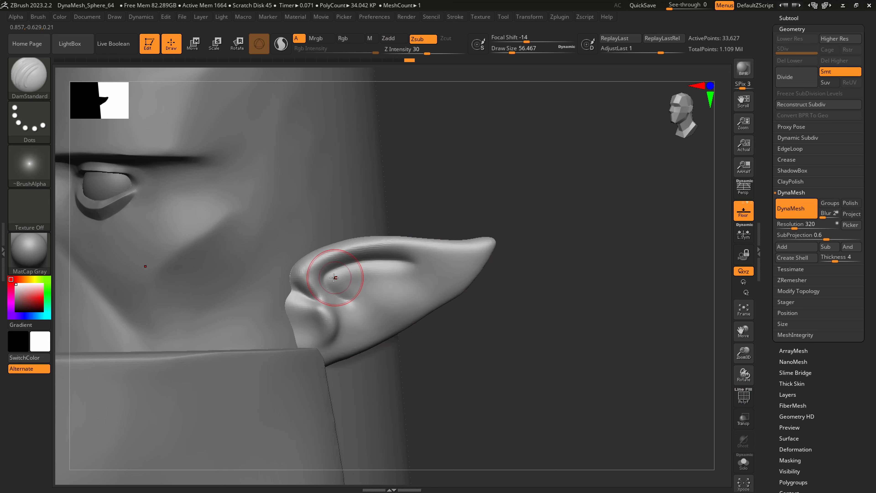
{"action": "key", "text": "s"}
{"action": "mouse_move", "coordinate": [334, 277]}
{"action": "left_mouse_down"}
{"action": "mouse_move", "coordinate": [367, 299]}
{"action": "mouse_move", "coordinate": [329, 291]}
{"action": "mouse_move", "coordinate": [458, 260]}
{"action": "left_mouse_up"}
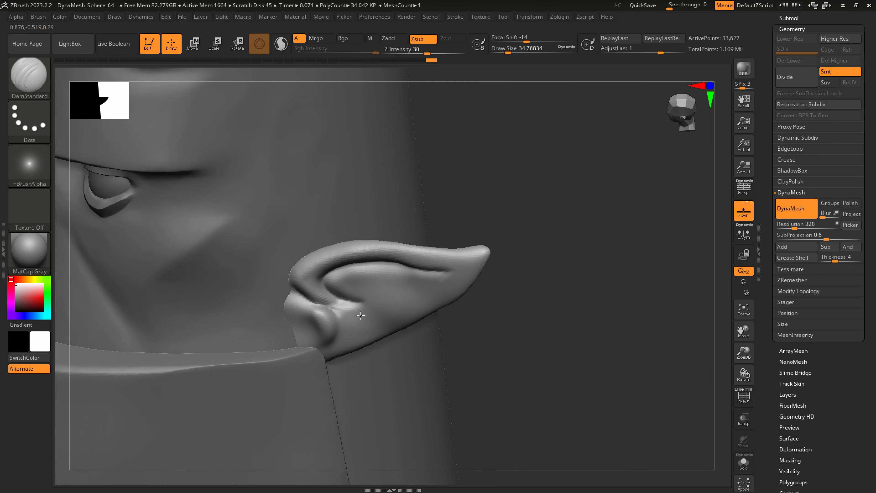
- Carve the lower inner fold of the ears with DamStandard and smooth the area behind the tragus
{"action": "left_click_drag", "start_coordinate": [355, 310], "coordinate": [324, 306], "text": "shift"}
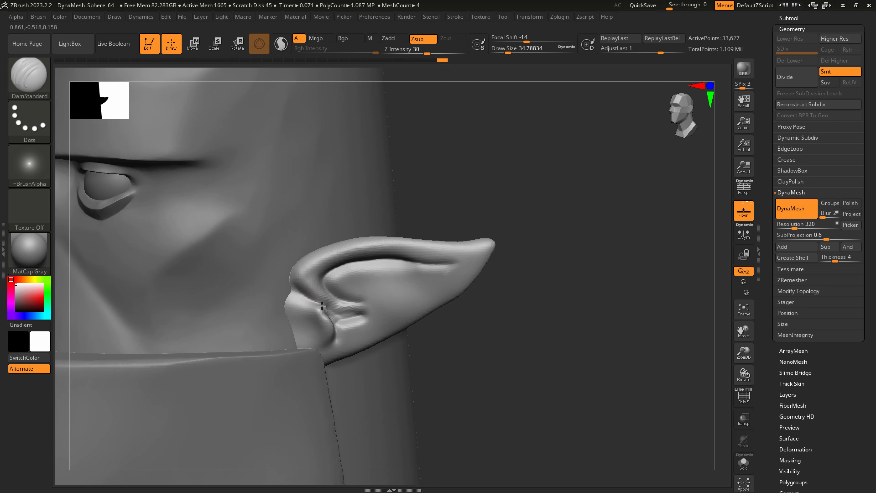
{"action": "key", "text": "shift"}
{"action": "mouse_move", "coordinate": [333, 294]}
{"action": "left_mouse_down"}
{"action": "mouse_move", "coordinate": [352, 302]}
{"action": "mouse_move", "coordinate": [399, 295]}
{"action": "left_mouse_up"}
{"action": "mouse_move", "coordinate": [357, 321]}
{"action": "left_mouse_down"}
{"action": "mouse_move", "coordinate": [449, 273]}
{"action": "mouse_move", "coordinate": [345, 325]}
{"action": "mouse_move", "coordinate": [447, 268]}
{"action": "mouse_move", "coordinate": [381, 305]}
{"action": "mouse_move", "coordinate": [345, 310]}
{"action": "mouse_move", "coordinate": [345, 283]}
{"action": "mouse_move", "coordinate": [360, 300]}
{"action": "left_mouse_up"}
{"action": "key", "text": "shift"}
- Fill out the inner surface of the ears and smooth the fold running along their lower edge
{"action": "key", "text": "b"}
{"action": "key", "text": "s"}
{"action": "key", "text": "t"}
{"action": "key", "text": "s"}
{"action": "mouse_move", "coordinate": [407, 277]}
{"action": "left_mouse_down", "text": "shift"}
{"action": "mouse_move", "coordinate": [411, 290]}
{"action": "mouse_move", "coordinate": [437, 276]}
{"action": "mouse_move", "coordinate": [428, 285]}
{"action": "left_mouse_up", "text": "shift"}
{"action": "left_click_drag", "start_coordinate": [372, 328], "coordinate": [358, 318], "text": "shift"}
{"action": "right_click_drag", "start_coordinate": [333, 310], "coordinate": [311, 309]}
- Carve the crease curving around the ear hollow with DamStandard at a draw size of about 29 and smooth its edges
{"action": "key", "text": "b"}
{"action": "key", "text": "d"}
{"action": "key", "text": "s"}
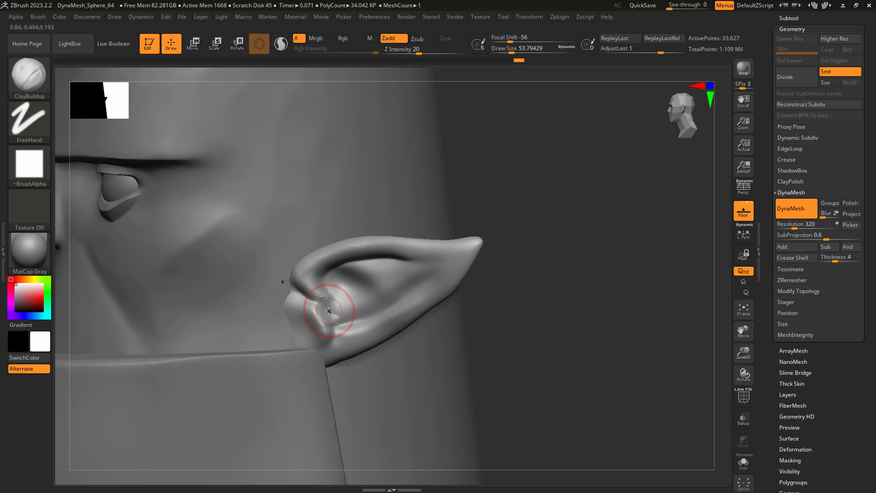
{"action": "key", "text": "s"}
{"action": "left_click_drag", "start_coordinate": [314, 287], "coordinate": [309, 288]}
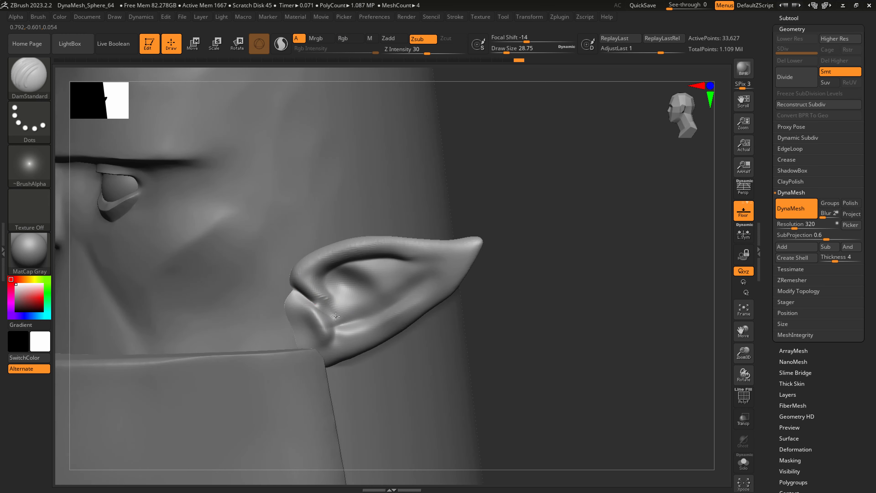
{"action": "left_click_drag", "start_coordinate": [344, 315], "coordinate": [326, 291]}
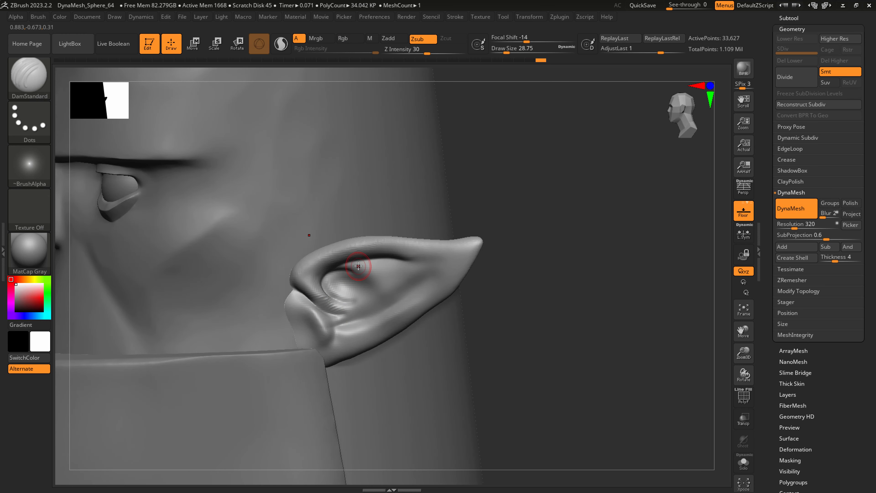
{"action": "key", "text": "shift"}
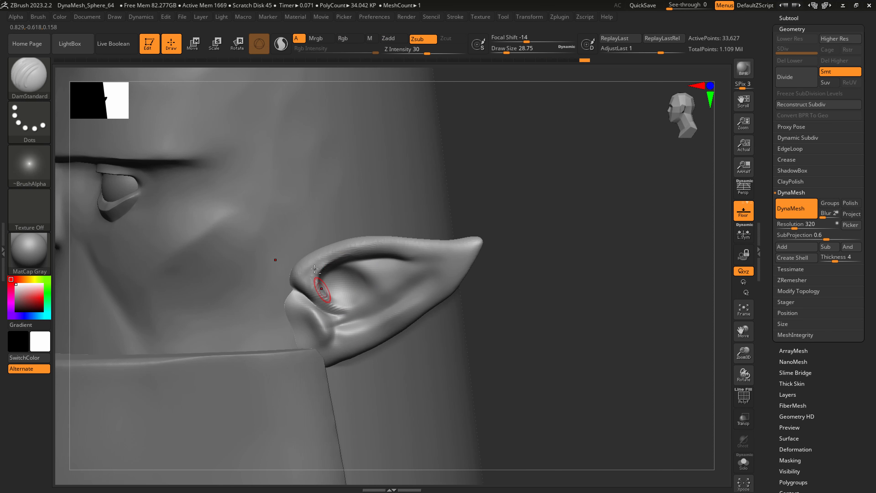
{"action": "key", "text": "shift"}
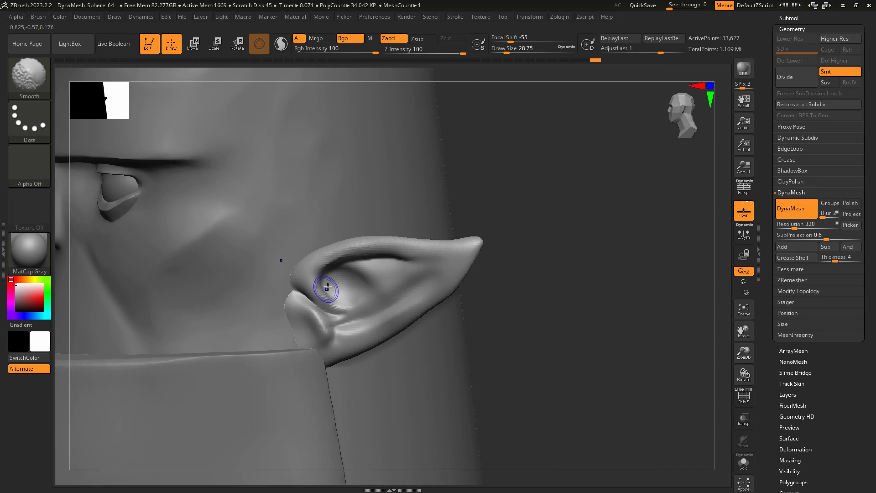
{"action": "key", "text": "shift"}
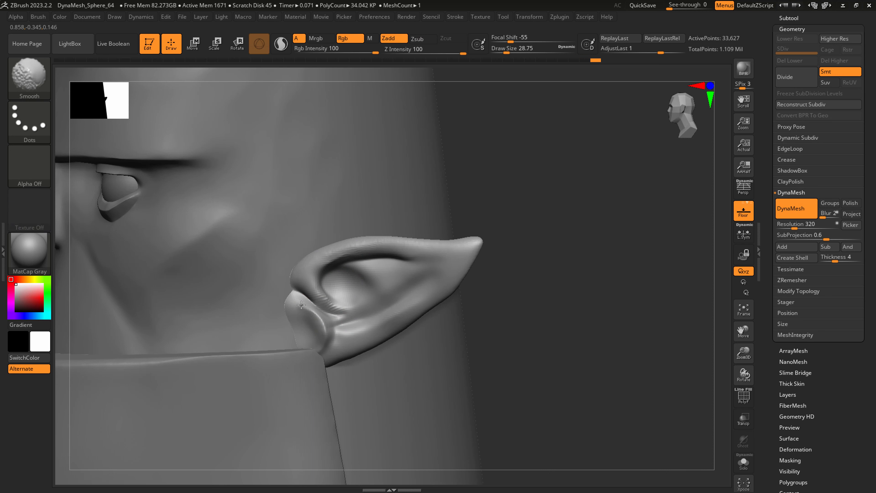
- Smooth the tragus and flatten its face with hPolish at a draw size of about 33
{"action": "left_click_drag", "start_coordinate": [301, 327], "coordinate": [305, 329], "text": "shift"}
{"action": "key", "text": "b"}
{"action": "key", "text": "h"}
{"action": "key", "text": "p"}
{"action": "key", "text": "s"}
{"action": "left_click_drag", "start_coordinate": [312, 326], "coordinate": [308, 331]}
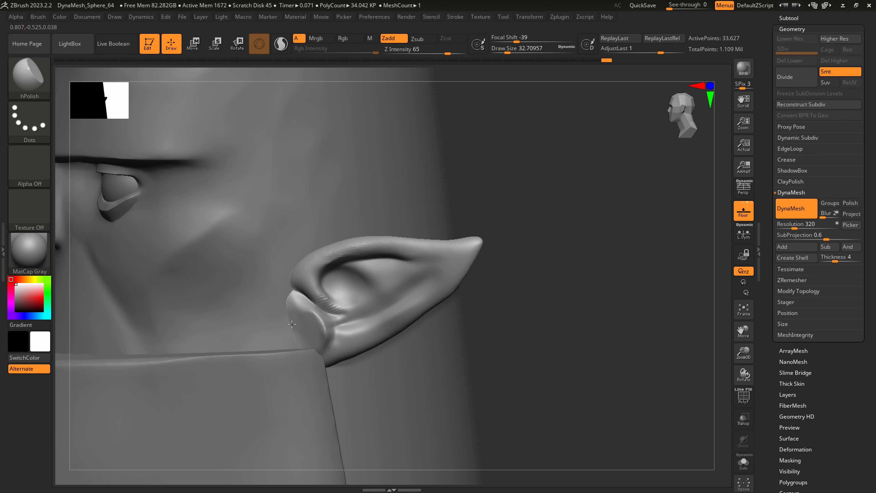
{"action": "key", "text": "shift"}
- Reshape the front rim and tragus with SnakeHook at a draw size of about 90, smooth the hollow and remesh the ears with DynaMesh
{"action": "key", "text": "b"}
{"action": "key", "text": "s"}
{"action": "key", "text": "h"}
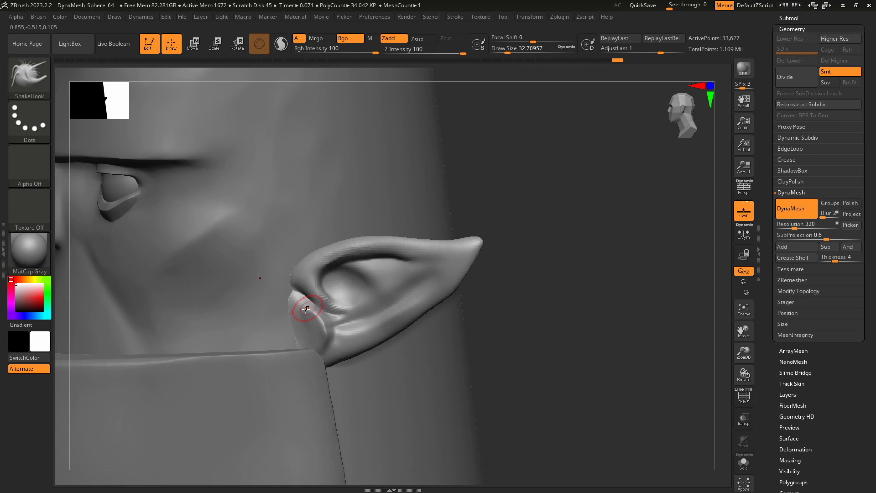
{"action": "key", "text": "s"}
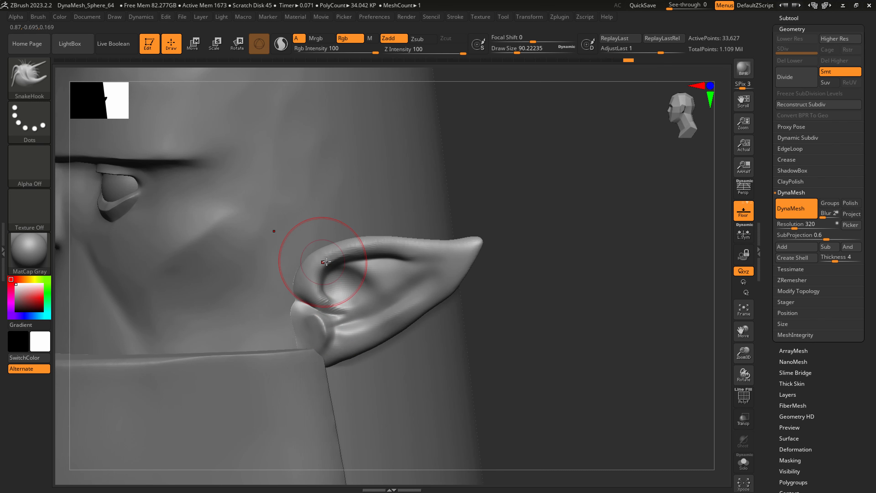
{"action": "right_click_drag", "start_coordinate": [355, 270], "coordinate": [340, 272]}
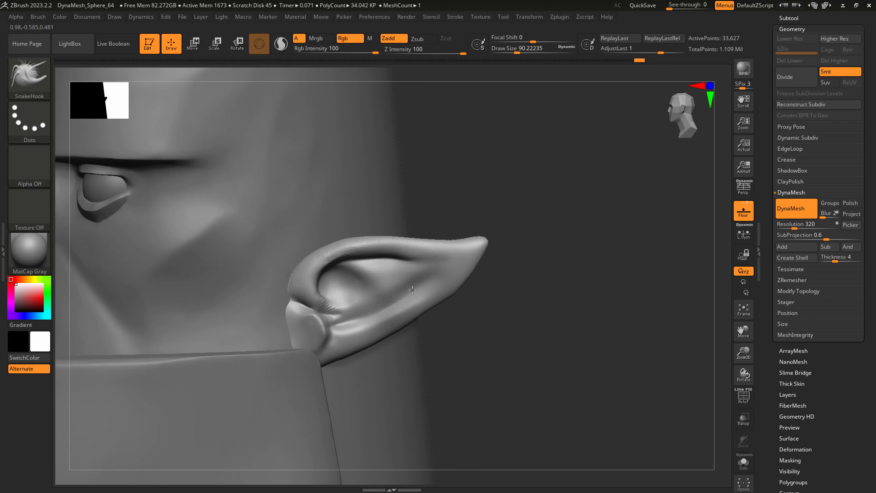
{"action": "left_click_drag", "start_coordinate": [356, 284], "coordinate": [337, 300], "text": "shift"}
{"action": "left_click_drag", "start_coordinate": [511, 331], "coordinate": [600, 289], "text": "ctrl"}
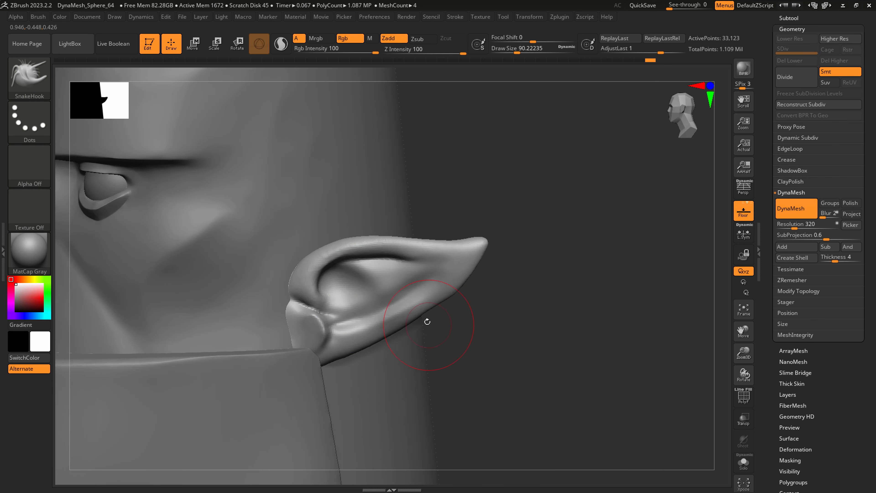
- Smooth the tragus down toward the earlobe at a draw size of about 62
{"action": "key", "text": "s"}
{"action": "left_click_drag", "start_coordinate": [314, 332], "coordinate": [309, 332]}
{"action": "left_click_drag", "start_coordinate": [309, 332], "coordinate": [318, 342], "text": "shift"}
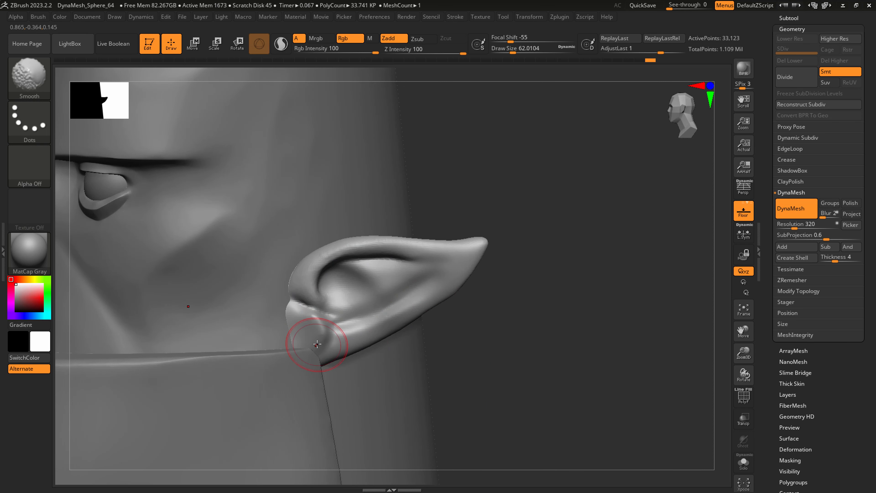
- Deepen the ear hollow and its border behind the tragus with DamStandard at draw sizes of about 37 and 59
{"action": "key", "text": "b"}
{"action": "key", "text": "d"}
{"action": "key", "text": "s"}
{"action": "key", "text": "s"}
{"action": "left_click_drag", "start_coordinate": [315, 275], "coordinate": [310, 275]}
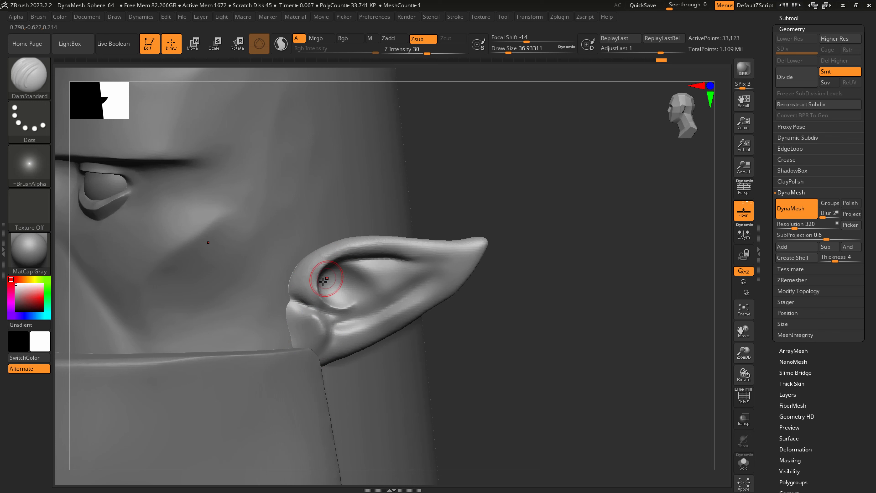
{"action": "mouse_move", "coordinate": [323, 281]}
{"action": "left_mouse_down"}
{"action": "mouse_move", "coordinate": [356, 297]}
{"action": "mouse_move", "coordinate": [334, 287]}
{"action": "left_mouse_up"}
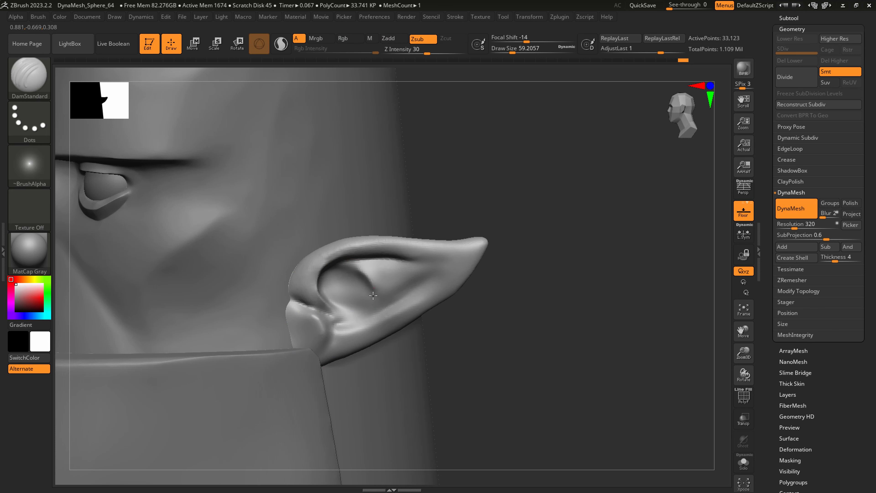
{"action": "left_click_drag", "start_coordinate": [343, 313], "coordinate": [324, 307]}
{"action": "mouse_move", "coordinate": [342, 311]}
{"action": "left_mouse_down"}
{"action": "mouse_move", "coordinate": [310, 303]}
{"action": "mouse_move", "coordinate": [332, 304]}
{"action": "mouse_move", "coordinate": [323, 313]}
{"action": "left_mouse_up"}
- Refine the inner ear folds toward the tip with DamStandard at a draw size of about 35, enlarging it to about 54
{"action": "key", "text": "s"}
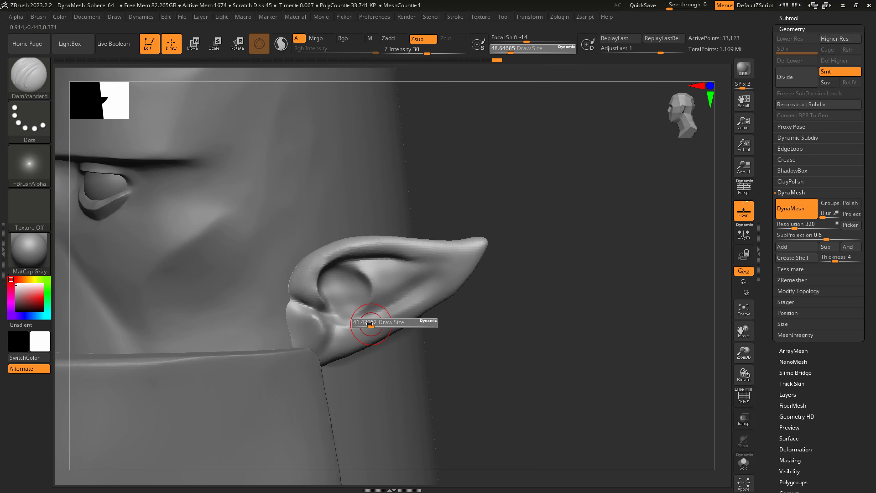
{"action": "left_click_drag", "start_coordinate": [371, 324], "coordinate": [367, 324]}
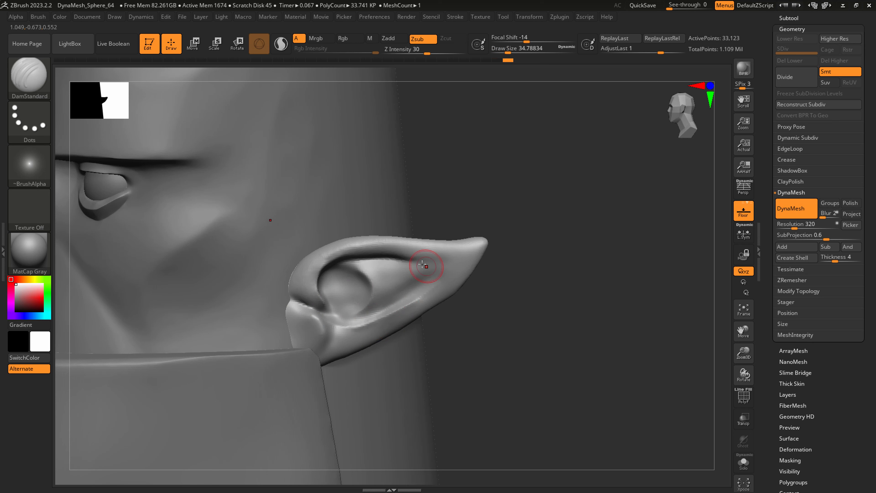
{"action": "key", "text": "s"}
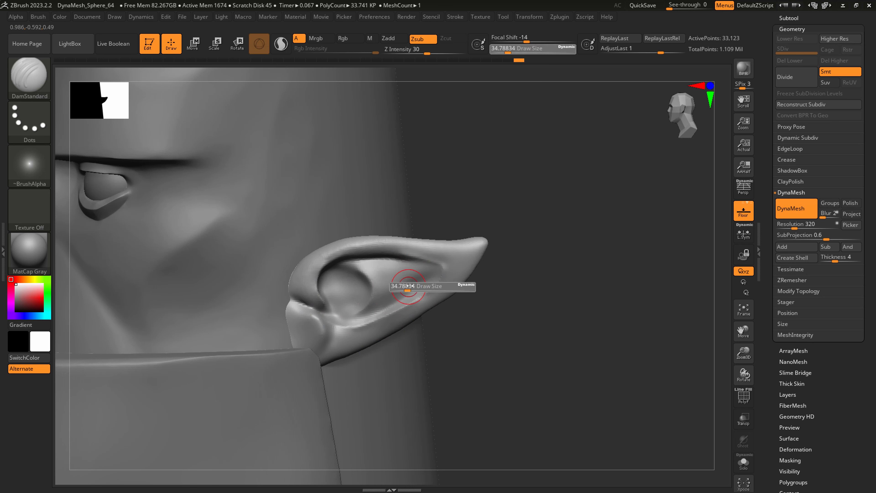
{"action": "left_click_drag", "start_coordinate": [414, 290], "coordinate": [426, 290]}
{"action": "mouse_move", "coordinate": [400, 261]}
{"action": "left_mouse_down"}
{"action": "mouse_move", "coordinate": [428, 271]}
{"action": "mouse_move", "coordinate": [411, 292]}
{"action": "left_mouse_up"}
{"action": "key", "text": "shift"}
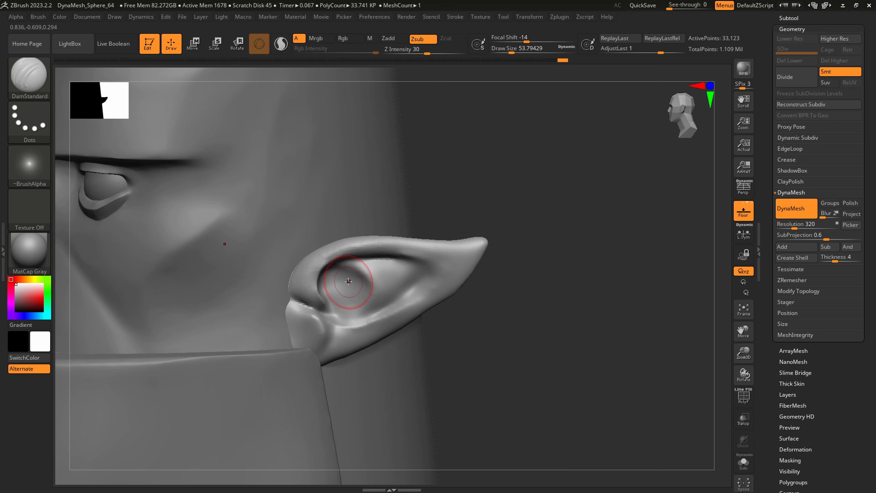
- Shape a small ridge inside the ear hollow with the Standard brush at a draw size of about 27, smoothing and recarving around it
{"action": "key", "text": "s"}
{"action": "left_click_drag", "start_coordinate": [334, 280], "coordinate": [337, 279]}
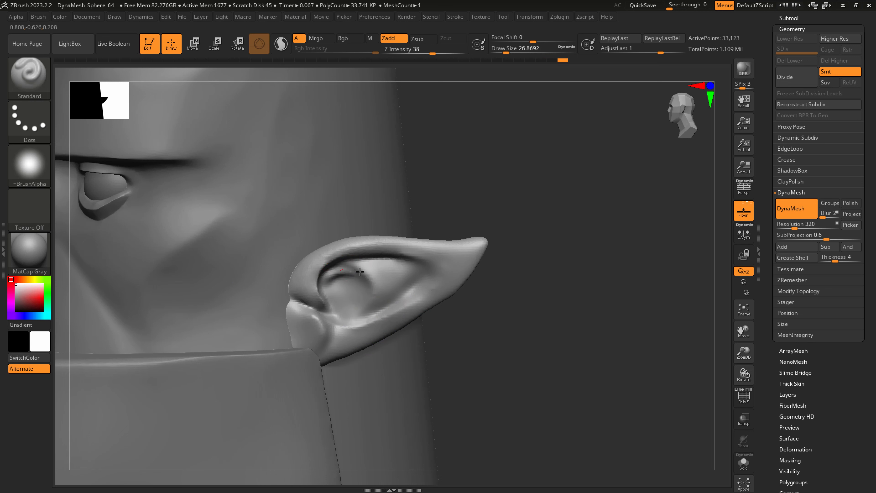
{"action": "key", "text": "shift"}
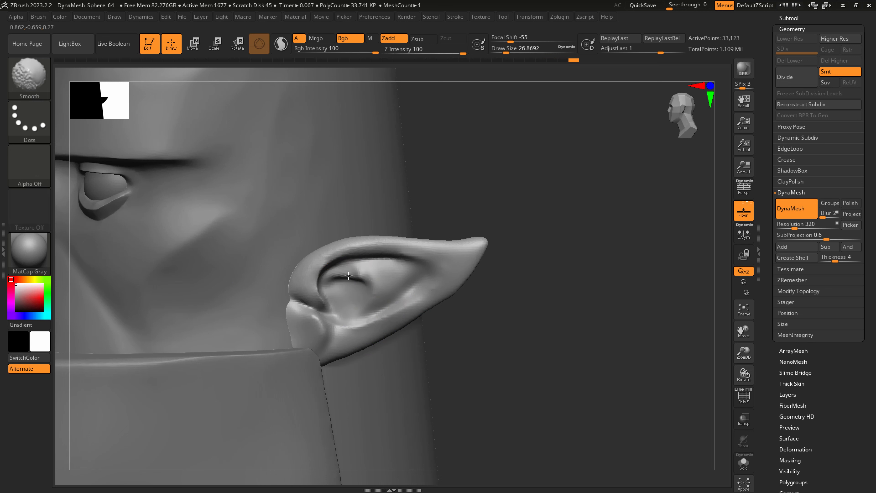
{"action": "mouse_move", "coordinate": [335, 291]}
{"action": "left_mouse_down", "text": "alt"}
{"action": "mouse_move", "coordinate": [330, 299]}
{"action": "mouse_move", "coordinate": [355, 301]}
{"action": "mouse_move", "coordinate": [367, 276]}
{"action": "mouse_move", "coordinate": [367, 306]}
{"action": "left_mouse_up", "text": "alt"}
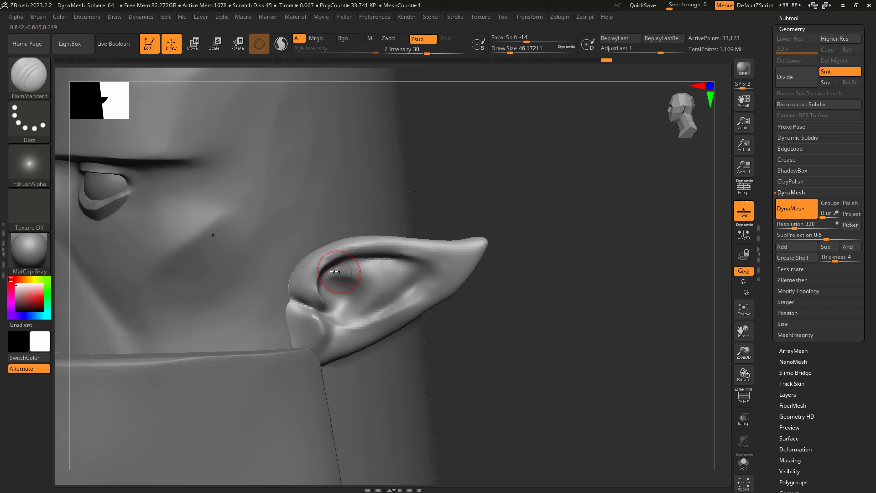
{"action": "mouse_move", "coordinate": [399, 252]}
{"action": "left_mouse_down"}
{"action": "mouse_move", "coordinate": [378, 251]}
{"action": "mouse_move", "coordinate": [448, 261]}
{"action": "mouse_move", "coordinate": [442, 297]}
{"action": "left_mouse_up"}
- Turn on perspective and check the ears against the whole bust from the side and front
{"action": "mouse_move", "coordinate": [483, 307]}
{"action": "left_mouse_down", "text": "alt"}
{"action": "mouse_move", "coordinate": [449, 294]}
{"action": "mouse_move", "coordinate": [439, 304]}
{"action": "mouse_move", "coordinate": [476, 313]}
{"action": "mouse_move", "coordinate": [442, 289]}
{"action": "mouse_move", "coordinate": [430, 295]}
{"action": "mouse_move", "coordinate": [459, 297]}
{"action": "mouse_move", "coordinate": [413, 299]}
{"action": "left_mouse_up", "text": "alt"}
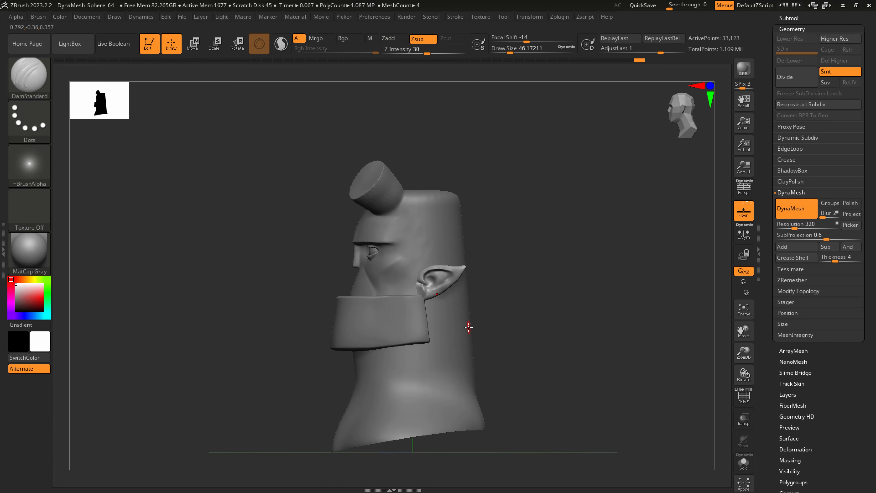
{"action": "left_click_drag", "start_coordinate": [466, 334], "coordinate": [485, 333]}
{"action": "mouse_move", "coordinate": [472, 300]}
{"action": "left_mouse_down", "text": "alt"}
{"action": "mouse_move", "coordinate": [463, 276]}
{"action": "mouse_move", "coordinate": [500, 257]}
{"action": "left_mouse_up", "text": "alt"}
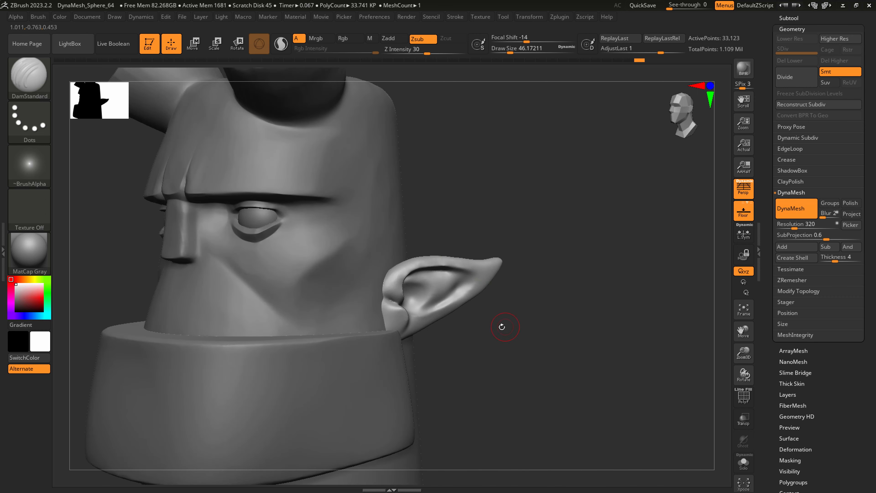
{"action": "mouse_move", "coordinate": [501, 326]}
{"action": "left_mouse_down", "text": "alt"}
{"action": "mouse_move", "coordinate": [441, 320]}
{"action": "mouse_move", "coordinate": [456, 292]}
{"action": "mouse_move", "coordinate": [517, 316]}
{"action": "mouse_move", "coordinate": [460, 306]}
{"action": "left_mouse_up", "text": "alt"}
{"action": "left_click", "coordinate": [194, 43]}
{"action": "key", "text": "q"}
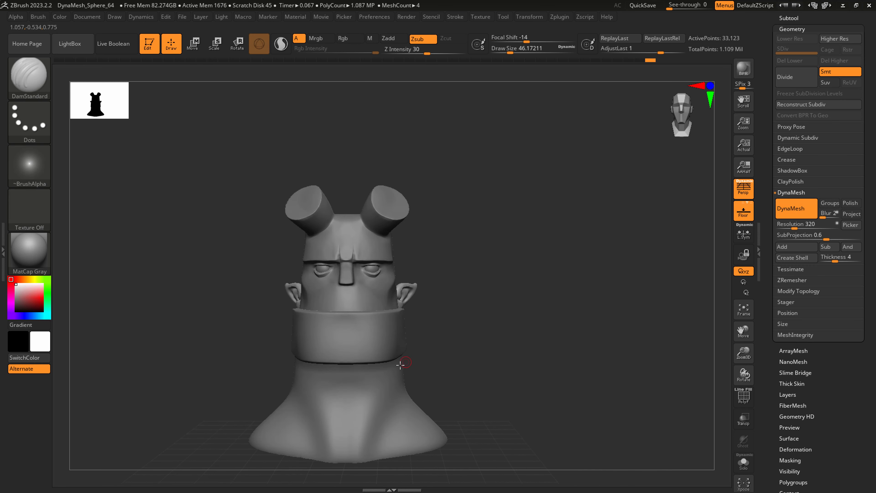
- Select the head mesh and reshape the back of the skull with SnakeHook at a draw size of about 508
{"action": "left_click_drag", "start_coordinate": [401, 364], "coordinate": [389, 376]}
{"action": "left_click", "coordinate": [393, 364], "text": "alt"}
{"action": "mouse_move", "coordinate": [445, 347]}
{"action": "left_mouse_down", "text": "alt"}
{"action": "mouse_move", "coordinate": [457, 377]}
{"action": "mouse_move", "coordinate": [431, 389]}
{"action": "left_mouse_up", "text": "alt"}
{"action": "right_click_drag", "start_coordinate": [394, 393], "coordinate": [401, 349], "text": "alt"}
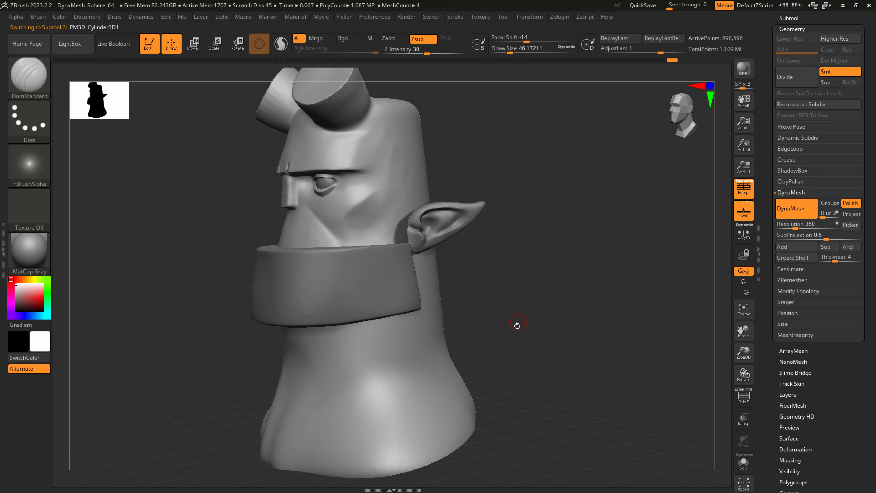
{"action": "key", "text": "ctrl"}
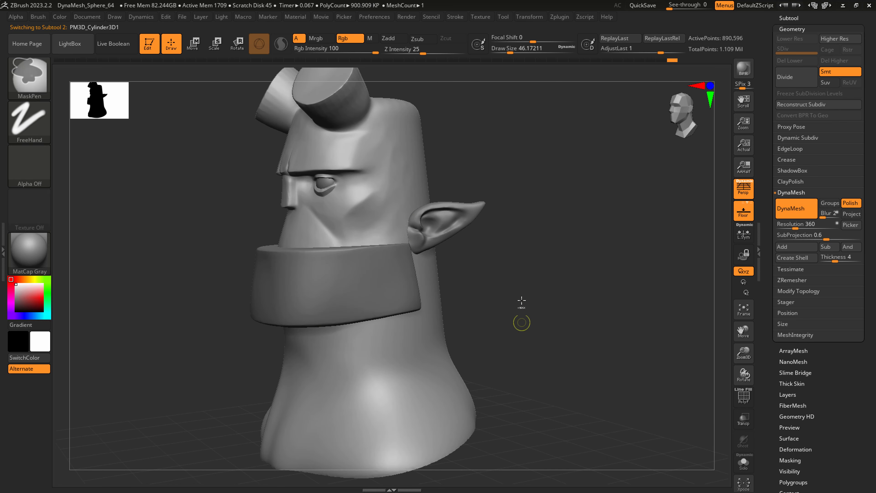
{"action": "key", "text": "b"}
{"action": "key", "text": "s"}
{"action": "key", "text": "h"}
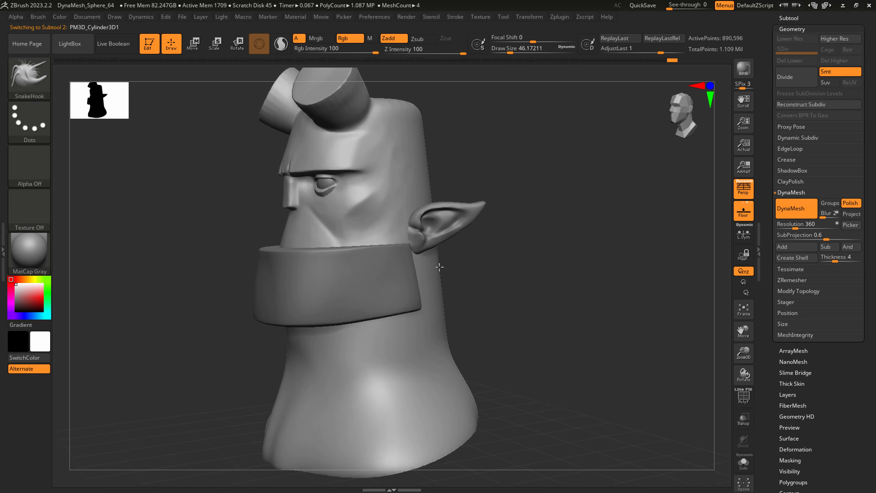
{"action": "right_click_drag", "start_coordinate": [438, 264], "coordinate": [421, 265]}
{"action": "key", "text": "s"}
{"action": "mouse_move", "coordinate": [433, 266]}
{"action": "left_mouse_down"}
{"action": "mouse_move", "coordinate": [479, 256]}
{"action": "mouse_move", "coordinate": [453, 264]}
{"action": "left_mouse_up"}
{"action": "key", "text": "s"}
{"action": "left_click_drag", "start_coordinate": [450, 184], "coordinate": [442, 179]}
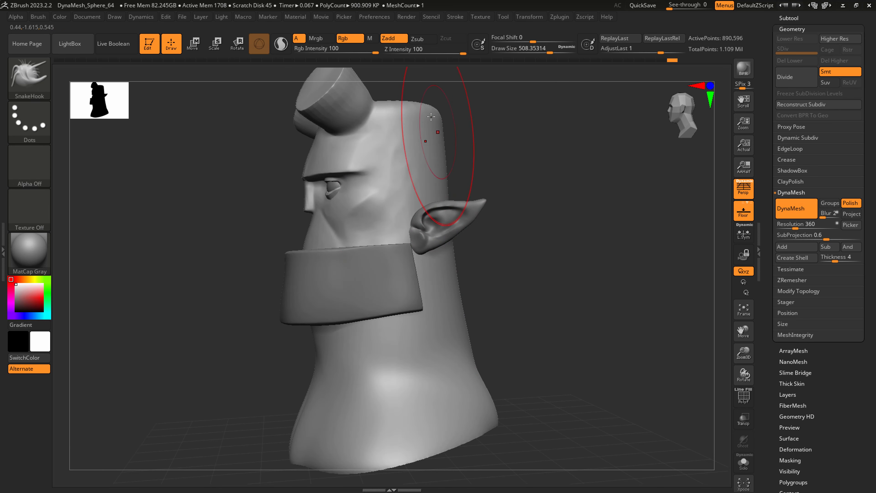
{"action": "left_click_drag", "start_coordinate": [431, 116], "coordinate": [434, 122]}
- Smooth the crown and the side of the head below the horn stumps at a draw size of about 415
{"action": "right_click_drag", "start_coordinate": [435, 122], "coordinate": [400, 186]}
{"action": "key", "text": "s"}
{"action": "left_click_drag", "start_coordinate": [401, 186], "coordinate": [404, 191]}
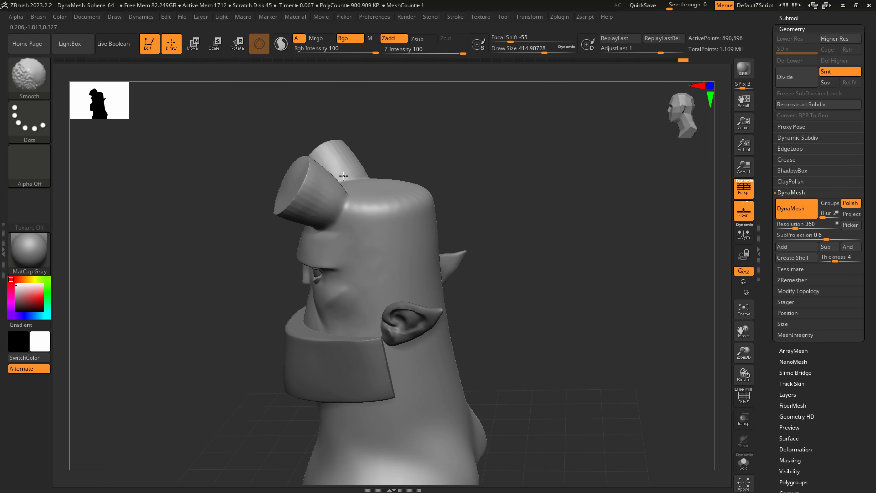
{"action": "mouse_move", "coordinate": [321, 181]}
{"action": "right_mouse_down"}
{"action": "mouse_move", "coordinate": [344, 175]}
{"action": "mouse_move", "coordinate": [340, 188]}
{"action": "right_mouse_up"}
{"action": "mouse_move", "coordinate": [339, 239]}
{"action": "left_mouse_down", "text": "shift"}
{"action": "mouse_move", "coordinate": [323, 237]}
{"action": "mouse_move", "coordinate": [314, 220]}
{"action": "mouse_move", "coordinate": [336, 222]}
{"action": "left_mouse_up", "text": "shift"}
{"action": "key", "text": "s"}
- Set up DamStandard at a draw size of about 202 for the neck and check the Hellboy reference sketch in Clip Studio Paint
{"action": "mouse_move", "coordinate": [351, 251]}
{"action": "right_mouse_down"}
{"action": "mouse_move", "coordinate": [395, 287]}
{"action": "mouse_move", "coordinate": [393, 258]}
{"action": "right_mouse_up"}
{"action": "mouse_move", "coordinate": [407, 360]}
{"action": "right_mouse_down", "text": "alt"}
{"action": "mouse_move", "coordinate": [416, 329]}
{"action": "mouse_move", "coordinate": [399, 342]}
{"action": "mouse_move", "coordinate": [404, 380]}
{"action": "mouse_move", "coordinate": [425, 330]}
{"action": "right_mouse_up", "text": "alt"}
{"action": "key", "text": "b"}
{"action": "key", "text": "d"}
{"action": "key", "text": "s"}
{"action": "key", "text": "s"}
{"action": "mouse_move", "coordinate": [416, 317]}
{"action": "left_mouse_down"}
{"action": "mouse_move", "coordinate": [405, 317]}
{"action": "mouse_move", "coordinate": [407, 289]}
{"action": "left_mouse_up"}
{"action": "key", "text": "s"}
{"action": "key", "text": "alt+Tab"}
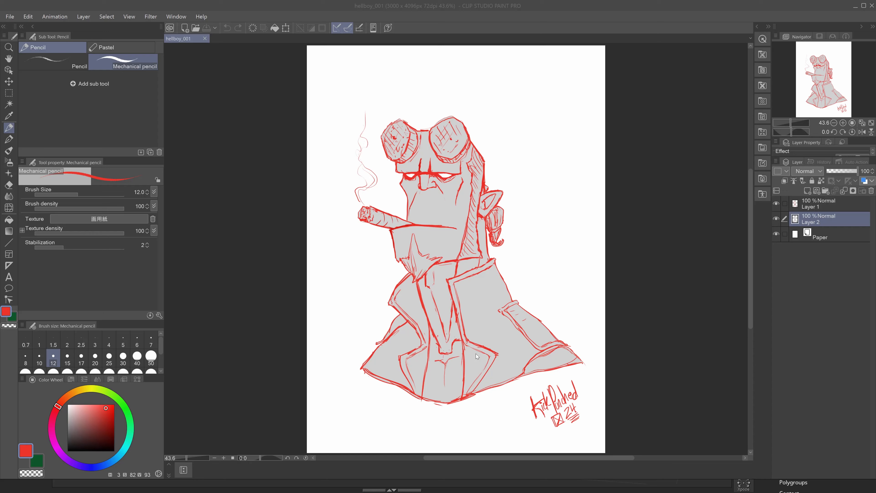
{"action": "key", "text": "alt+Tab"}
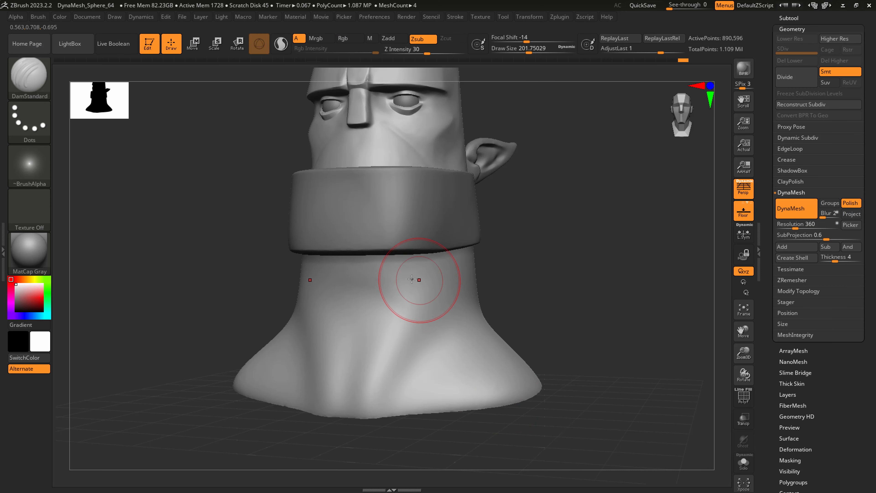
- Carve the V-shaped neck muscle grooves from under the jaw band to the base with DamStandard at an intensity of 17
{"action": "left_click_drag", "start_coordinate": [427, 53], "coordinate": [416, 53]}
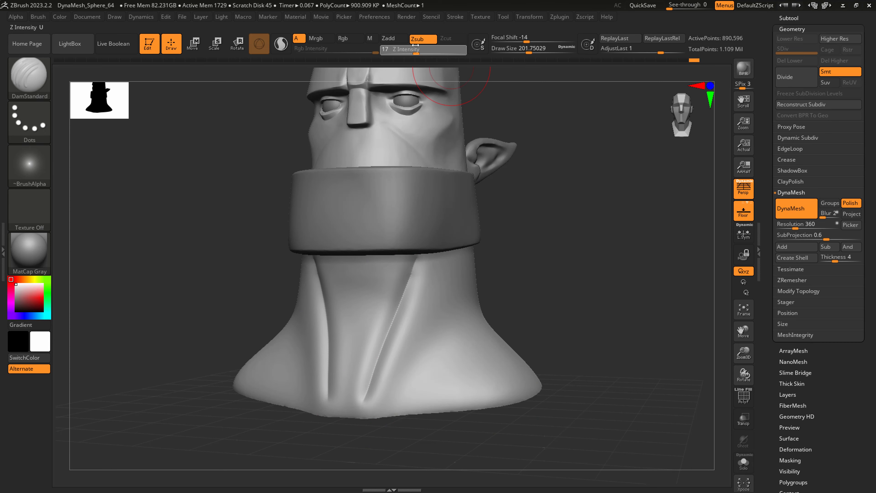
{"action": "left_click_drag", "start_coordinate": [425, 255], "coordinate": [359, 417]}
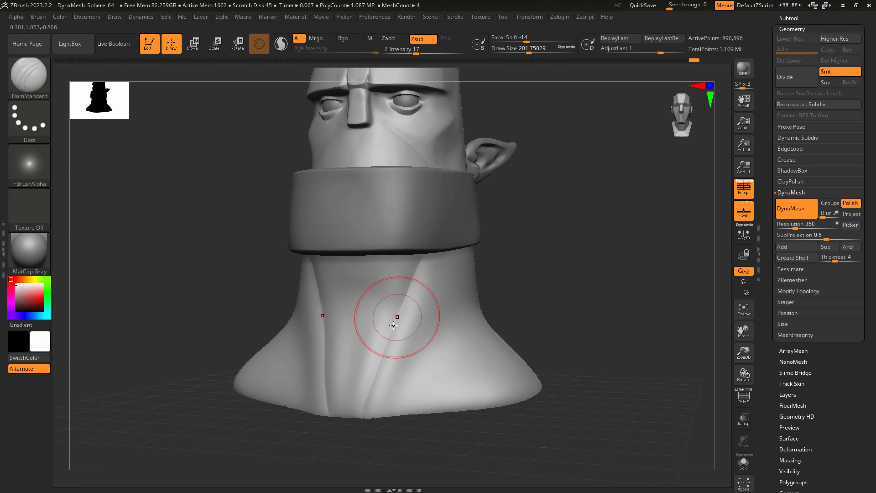
{"action": "left_click_drag", "start_coordinate": [395, 318], "coordinate": [348, 427]}
{"action": "left_click_drag", "start_coordinate": [381, 324], "coordinate": [373, 347]}
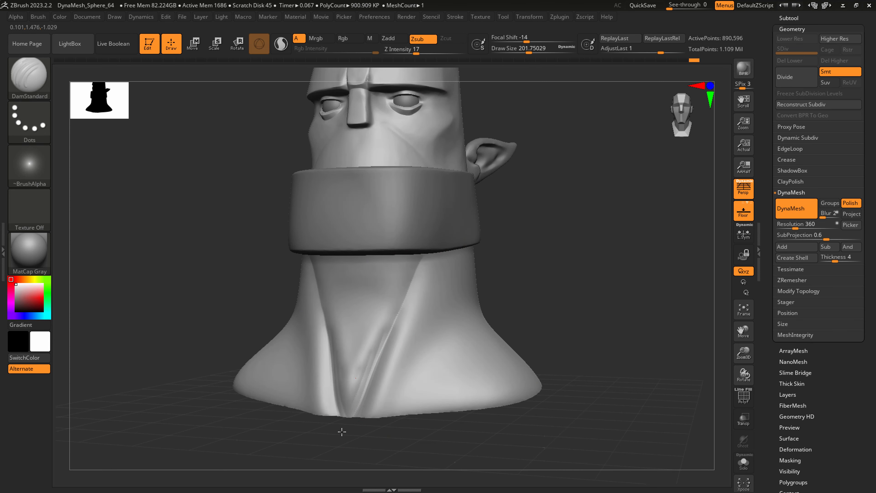
- Smooth the lower end of the V-shaped neck groove and carve a U-shaped Adam's apple under the jaw band with DamStandard at a draw size of about 187
{"action": "left_click_drag", "start_coordinate": [342, 432], "coordinate": [341, 435]}
{"action": "left_click_drag", "start_coordinate": [359, 383], "coordinate": [356, 374], "text": "shift"}
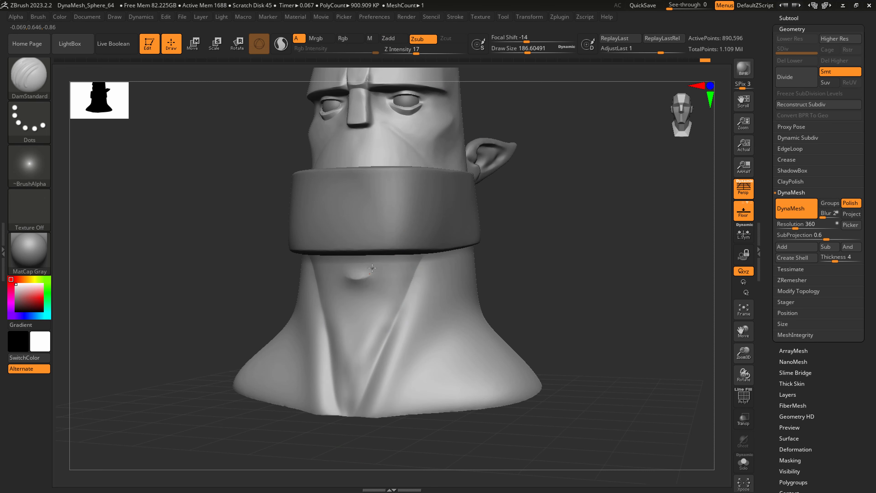
{"action": "left_click_drag", "start_coordinate": [371, 265], "coordinate": [366, 287]}
{"action": "left_click_drag", "start_coordinate": [378, 263], "coordinate": [360, 295]}
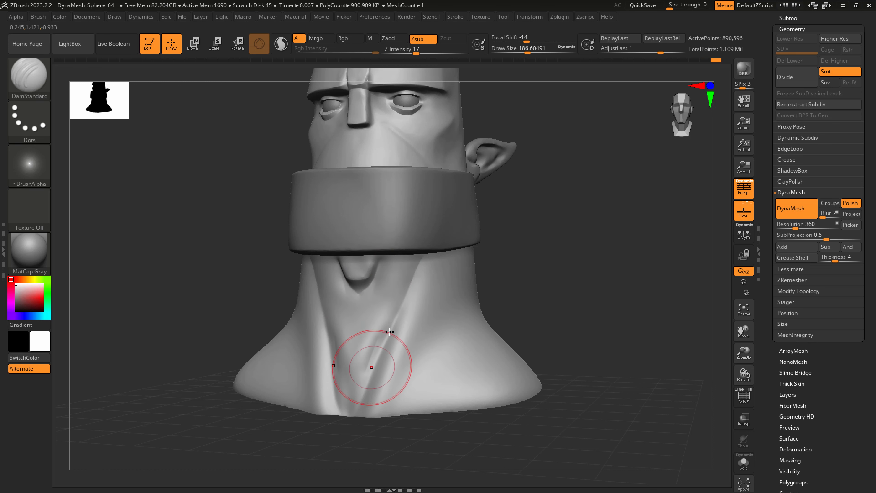
- Polish the edges of the inner neck muscles with hPolish at a draw size of about 154
{"action": "right_click_drag", "start_coordinate": [389, 331], "coordinate": [383, 343]}
{"action": "key", "text": "b"}
{"action": "key", "text": "h"}
{"action": "key", "text": "p"}
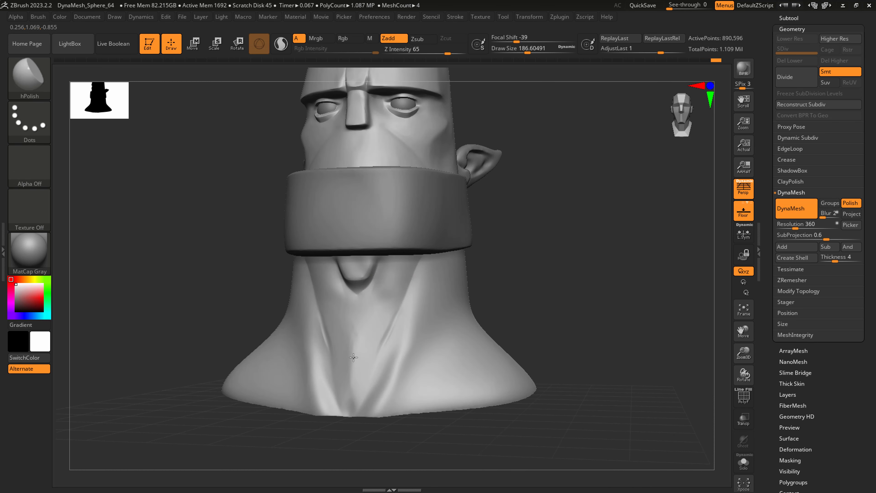
{"action": "key", "text": "s"}
{"action": "left_click_drag", "start_coordinate": [375, 336], "coordinate": [372, 336]}
{"action": "left_click_drag", "start_coordinate": [387, 298], "coordinate": [394, 285]}
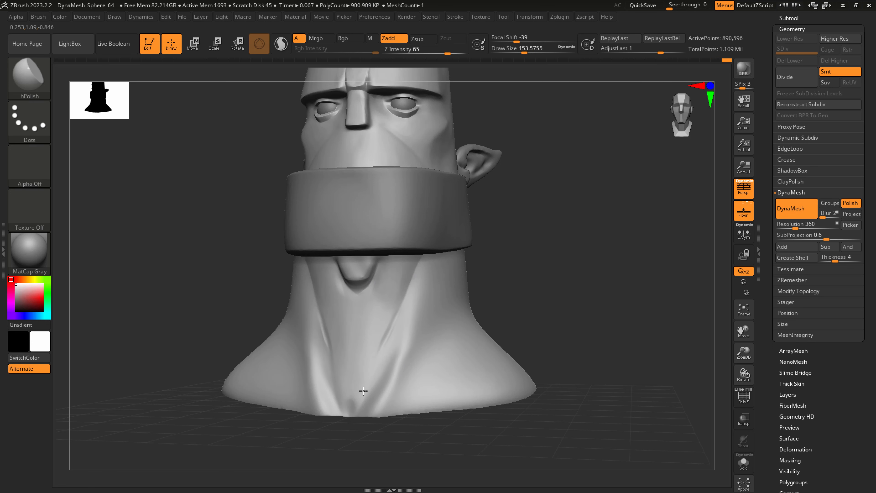
- Carve a second diagonal groove along the outer side of the neck muscle with DamStandard at a draw size of about 286 and smooth its lower part
{"action": "key", "text": "b"}
{"action": "key", "text": "d"}
{"action": "key", "text": "s"}
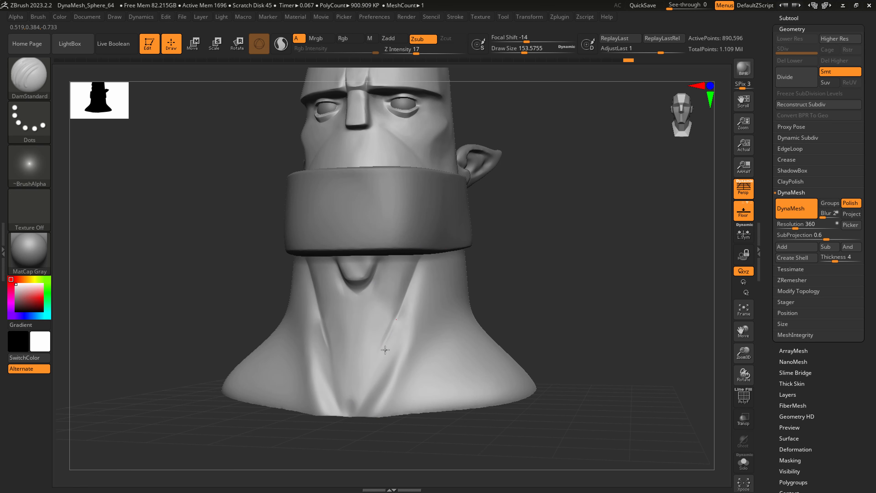
{"action": "mouse_move", "coordinate": [428, 374]}
{"action": "right_mouse_down"}
{"action": "mouse_move", "coordinate": [407, 367]}
{"action": "mouse_move", "coordinate": [416, 364]}
{"action": "right_mouse_up"}
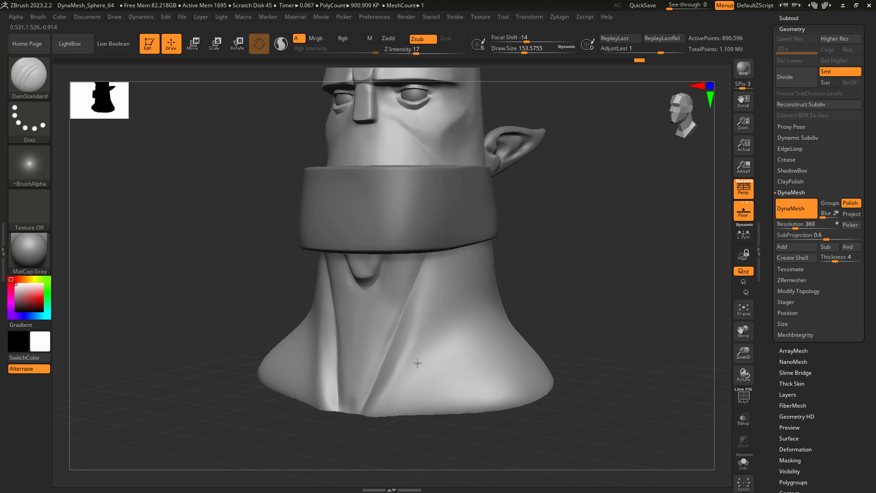
{"action": "key", "text": "s"}
{"action": "left_click_drag", "start_coordinate": [404, 387], "coordinate": [416, 386]}
{"action": "left_click_drag", "start_coordinate": [390, 414], "coordinate": [461, 308]}
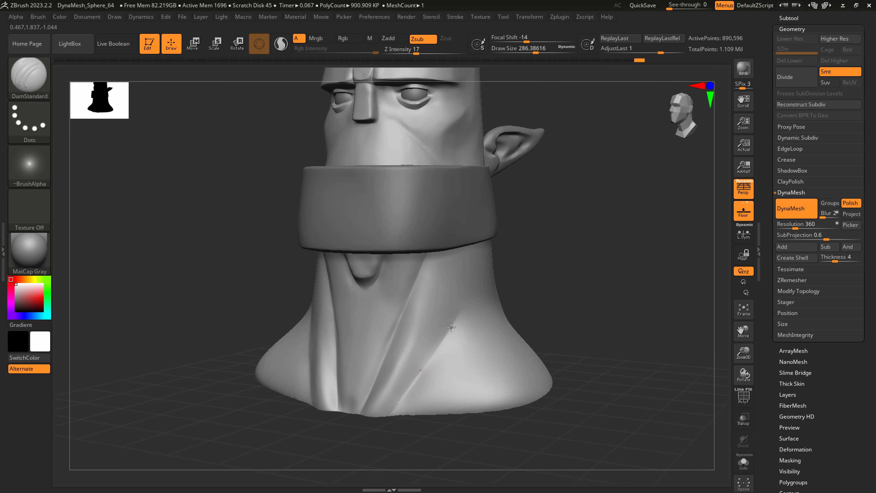
{"action": "key", "text": "shift"}
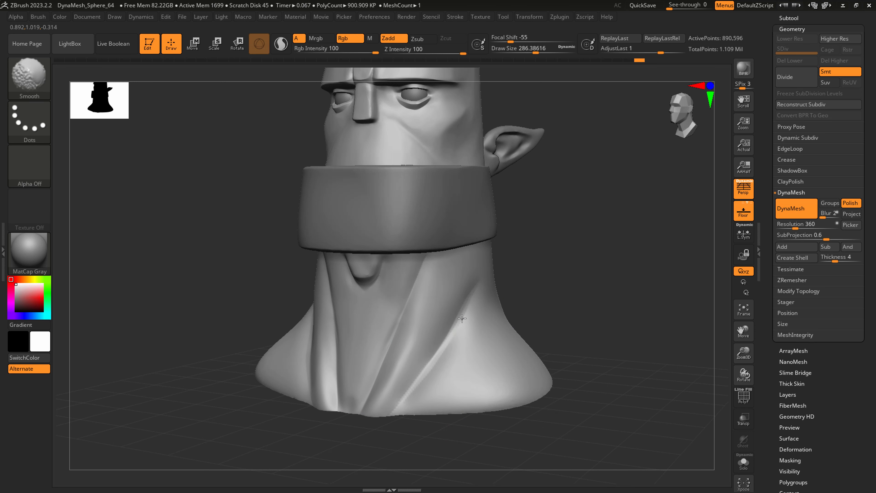
{"action": "left_click_drag", "start_coordinate": [423, 365], "coordinate": [405, 384], "text": "shift"}
- Reshape the front base and side of the neck with SnakeHook at draw sizes of about 525 and 415
{"action": "right_click_drag", "start_coordinate": [404, 384], "coordinate": [385, 390]}
{"action": "key", "text": "b"}
{"action": "key", "text": "s"}
{"action": "key", "text": "h"}
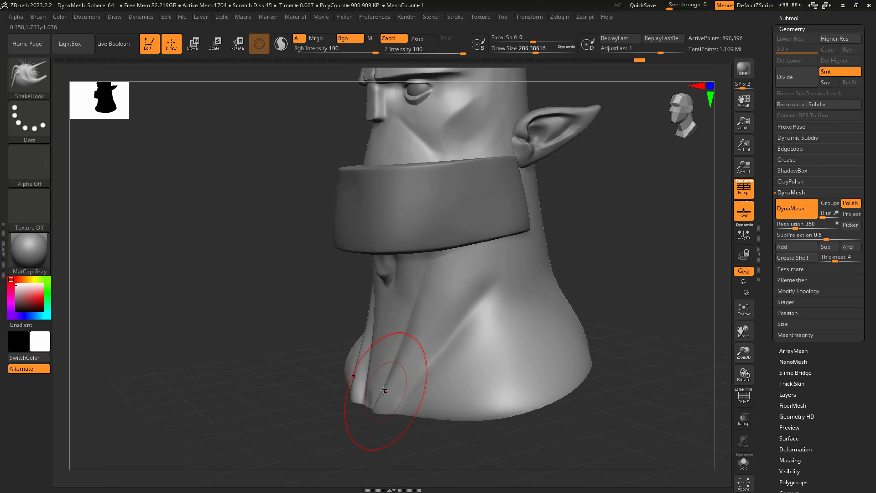
{"action": "key", "text": "s"}
{"action": "mouse_move", "coordinate": [377, 390]}
{"action": "left_mouse_down"}
{"action": "mouse_move", "coordinate": [394, 389]}
{"action": "mouse_move", "coordinate": [381, 396]}
{"action": "left_mouse_up"}
{"action": "key", "text": "s"}
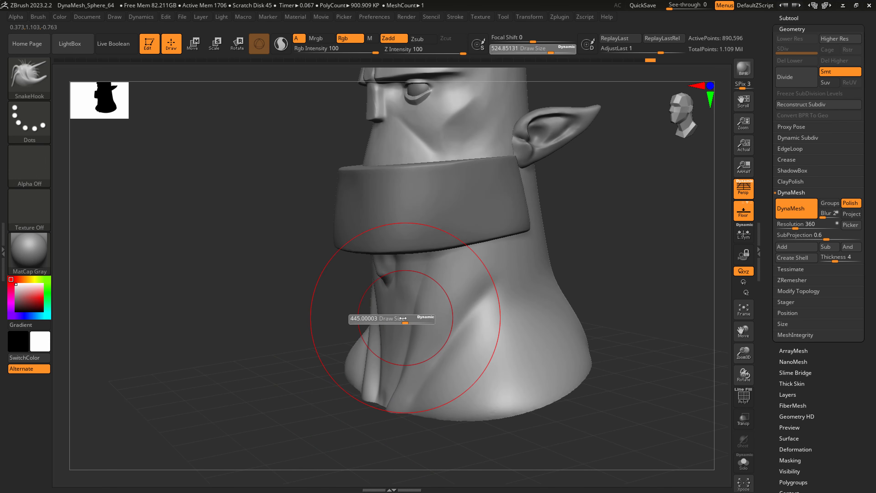
{"action": "left_click_drag", "start_coordinate": [407, 319], "coordinate": [398, 319]}
{"action": "right_click_drag", "start_coordinate": [422, 319], "coordinate": [408, 318]}
{"action": "left_click_drag", "start_coordinate": [423, 305], "coordinate": [429, 302]}
{"action": "right_click_drag", "start_coordinate": [407, 296], "coordinate": [429, 334]}
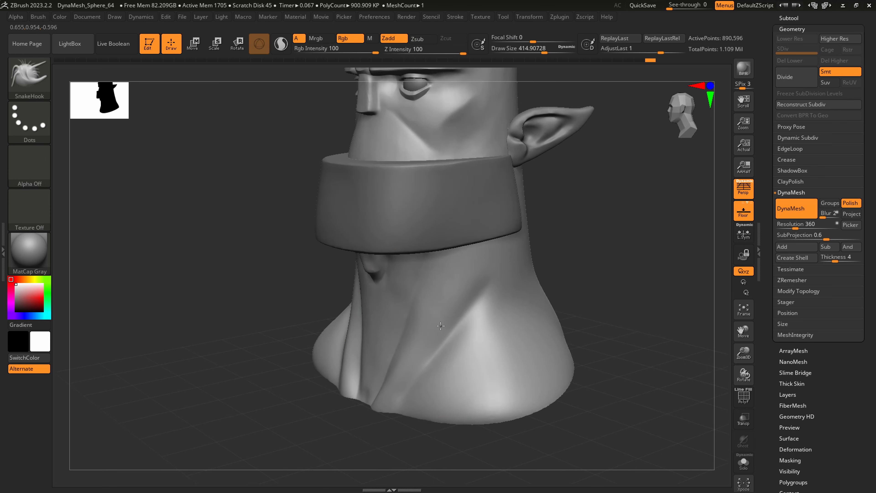
- Adjust the neck muscle with SnakeHook at a draw size of about 251 and smooth the upper ends of its grooves
{"action": "key", "text": "s"}
{"action": "left_click_drag", "start_coordinate": [429, 337], "coordinate": [420, 339]}
{"action": "left_click_drag", "start_coordinate": [408, 344], "coordinate": [410, 342]}
{"action": "right_click_drag", "start_coordinate": [406, 349], "coordinate": [395, 386]}
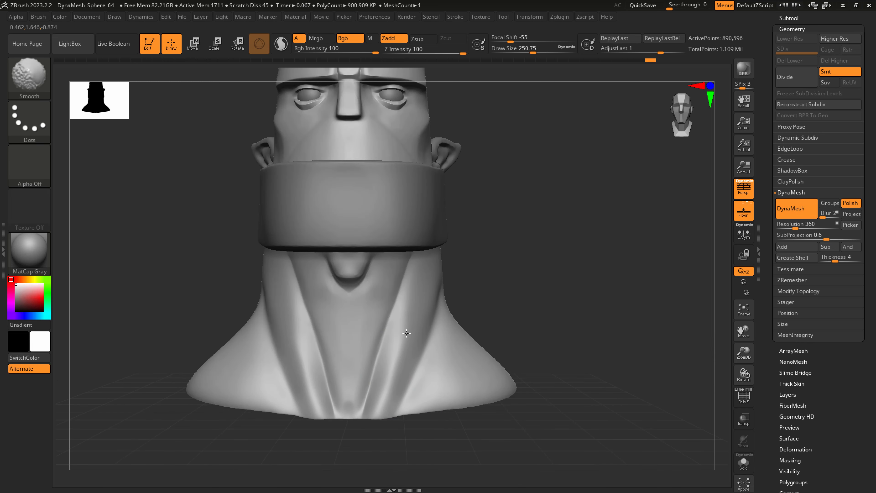
{"action": "left_click_drag", "start_coordinate": [415, 309], "coordinate": [411, 315], "text": "shift"}
{"action": "right_click_drag", "start_coordinate": [419, 317], "coordinate": [386, 320]}
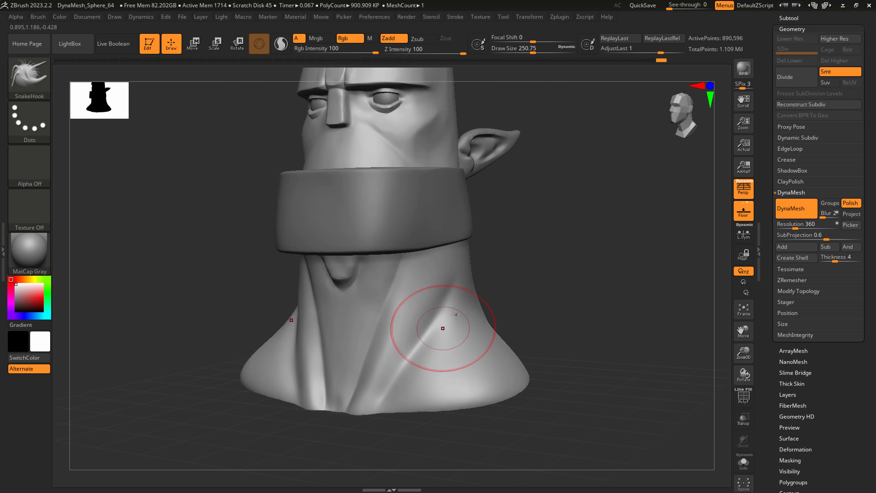
{"action": "left_click_drag", "start_coordinate": [445, 326], "coordinate": [464, 291], "text": "shift"}
{"action": "left_click_drag", "start_coordinate": [438, 333], "coordinate": [431, 319], "text": "shift"}
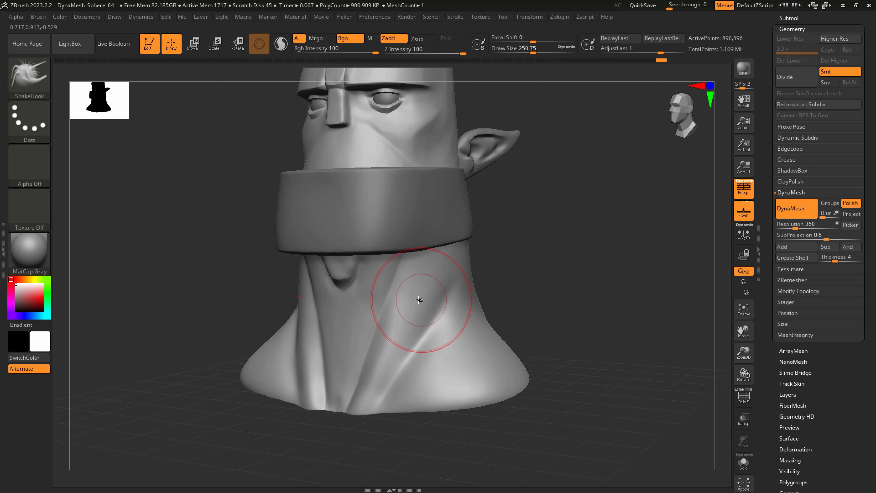
- Refine the throat beside the Adam's apple with SnakeHook, reducing the draw size to about 202 and 187
{"action": "right_click_drag", "start_coordinate": [420, 299], "coordinate": [407, 285]}
{"action": "left_click_drag", "start_coordinate": [409, 280], "coordinate": [411, 278]}
{"action": "mouse_move", "coordinate": [410, 278]}
{"action": "right_mouse_down"}
{"action": "mouse_move", "coordinate": [435, 279]}
{"action": "mouse_move", "coordinate": [398, 279]}
{"action": "right_mouse_up"}
{"action": "key", "text": "s"}
{"action": "left_click_drag", "start_coordinate": [360, 290], "coordinate": [364, 282]}
{"action": "right_click_drag", "start_coordinate": [369, 306], "coordinate": [383, 324]}
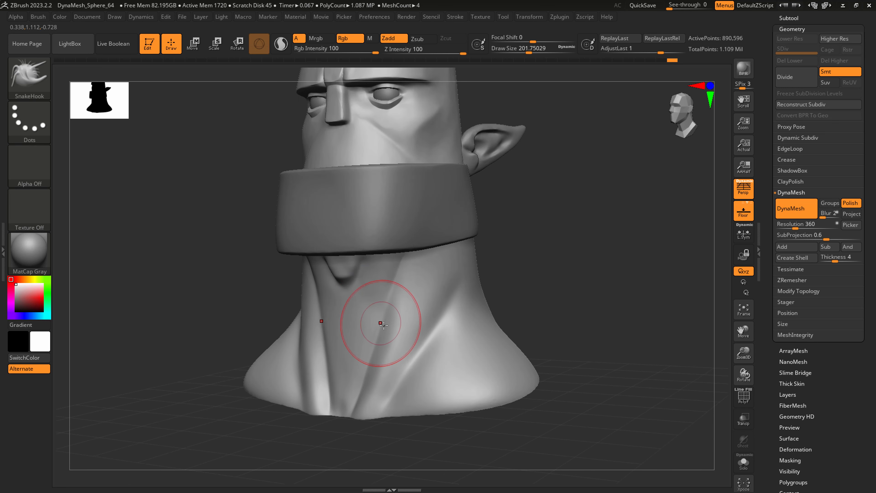
{"action": "right_click_drag", "start_coordinate": [363, 289], "coordinate": [342, 271]}
{"action": "left_click_drag", "start_coordinate": [362, 281], "coordinate": [371, 285]}
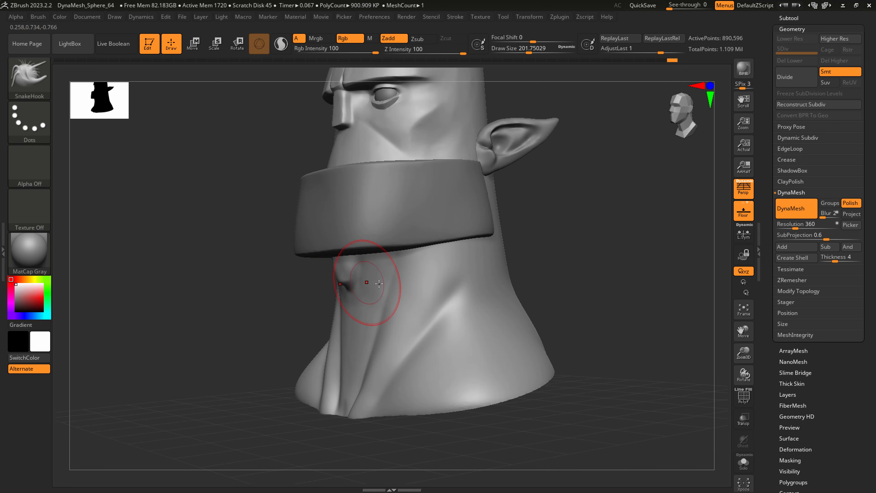
{"action": "right_click_drag", "start_coordinate": [386, 288], "coordinate": [368, 289]}
{"action": "left_click_drag", "start_coordinate": [368, 290], "coordinate": [370, 294], "text": "shift"}
{"action": "right_click_drag", "start_coordinate": [368, 288], "coordinate": [381, 285]}
{"action": "key", "text": "s"}
{"action": "left_click_drag", "start_coordinate": [379, 261], "coordinate": [389, 249]}
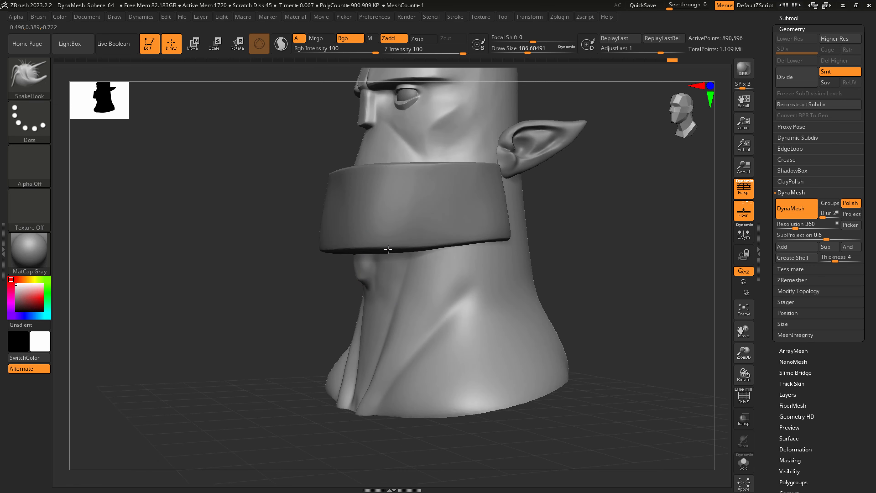
{"action": "right_click_drag", "start_coordinate": [405, 262], "coordinate": [395, 261]}
- Build up the neck muscle below the jaw band with ClayBuildup at a draw size of about 305 and intensity 20, and smooth its upper end
{"action": "key", "text": "s"}
{"action": "left_click_drag", "start_coordinate": [411, 268], "coordinate": [422, 268]}
{"action": "right_click_drag", "start_coordinate": [420, 282], "coordinate": [433, 288]}
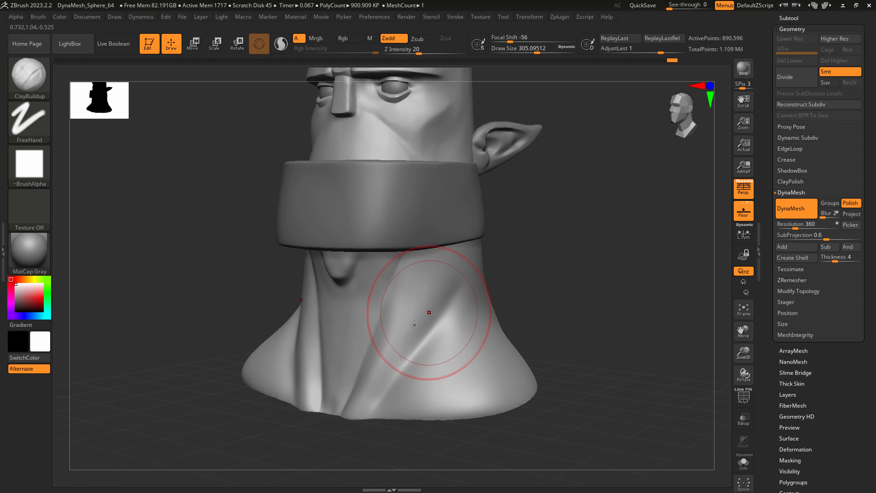
{"action": "mouse_move", "coordinate": [430, 314]}
{"action": "left_mouse_down", "text": "shift"}
{"action": "mouse_move", "coordinate": [353, 407]}
{"action": "mouse_move", "coordinate": [446, 243]}
{"action": "mouse_move", "coordinate": [452, 311]}
{"action": "left_mouse_up", "text": "shift"}
{"action": "left_click_drag", "start_coordinate": [369, 409], "coordinate": [412, 273]}
{"action": "right_click_drag", "start_coordinate": [412, 303], "coordinate": [427, 296]}
{"action": "left_click_drag", "start_coordinate": [410, 277], "coordinate": [414, 276], "text": "shift"}
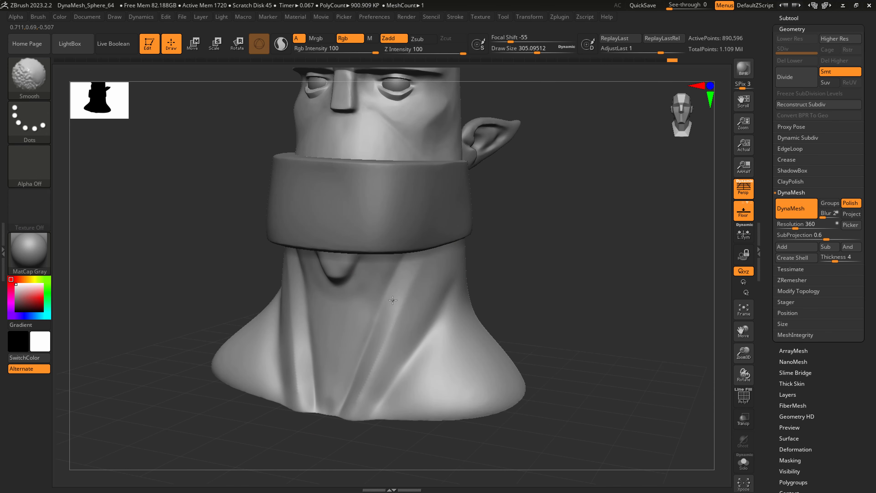
- Isolate the head mesh, extend the inner neck groove up through the covered jaw with DamStandard, and polish it with hPolish at a draw size of about 212
{"action": "left_click", "coordinate": [744, 463]}
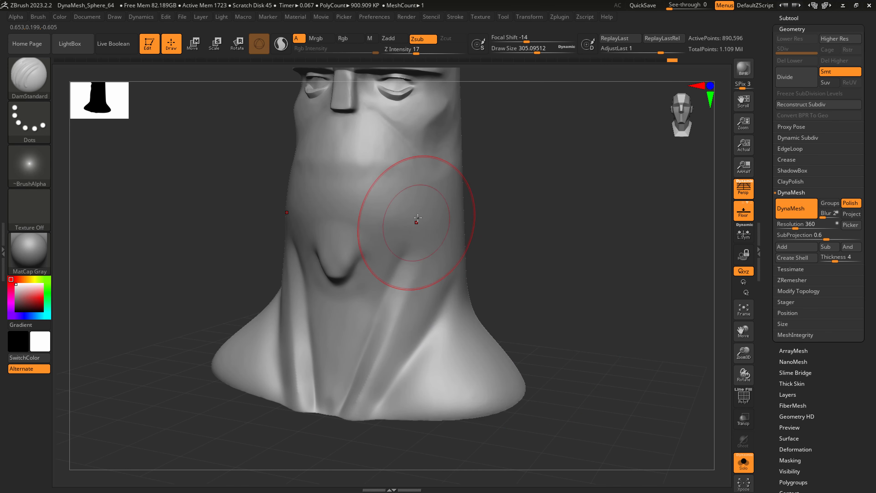
{"action": "left_click_drag", "start_coordinate": [419, 211], "coordinate": [367, 337]}
{"action": "key", "text": "b"}
{"action": "key", "text": "h"}
{"action": "key", "text": "p"}
{"action": "key", "text": "s"}
{"action": "left_click_drag", "start_coordinate": [395, 232], "coordinate": [387, 233]}
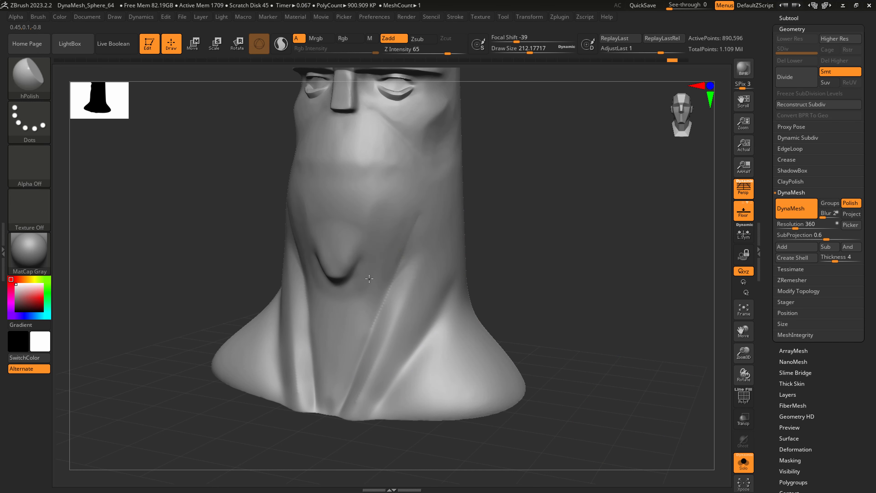
{"action": "left_click_drag", "start_coordinate": [370, 214], "coordinate": [344, 257]}
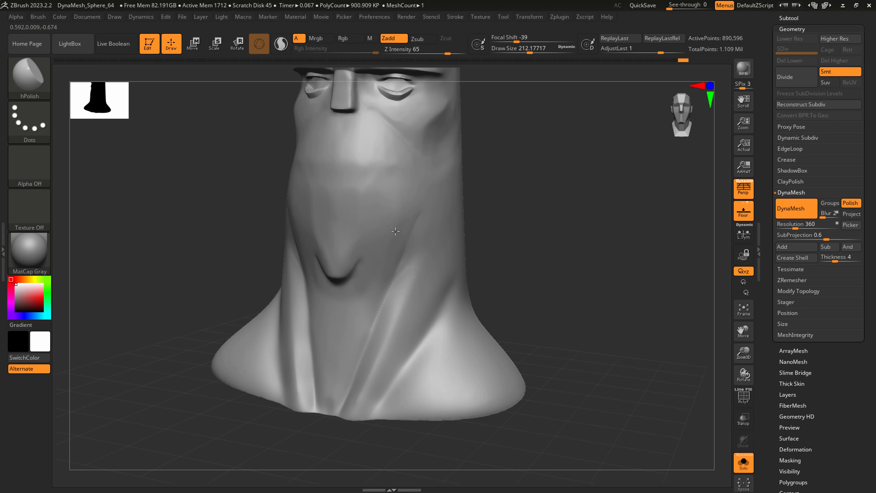
- Polish the throat plane below the Adam's apple with hPolish at a draw size of about 140
{"action": "left_click_drag", "start_coordinate": [401, 234], "coordinate": [385, 235]}
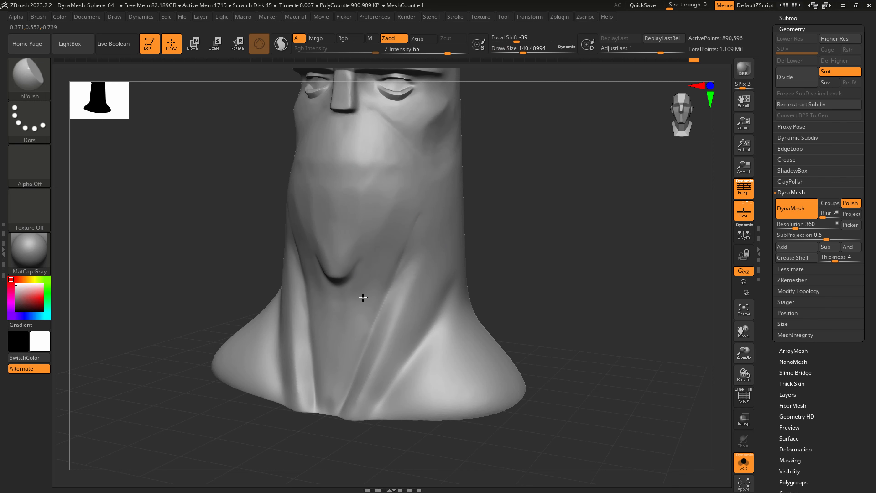
{"action": "mouse_move", "coordinate": [340, 306]}
{"action": "left_mouse_down"}
{"action": "mouse_move", "coordinate": [348, 339]}
{"action": "mouse_move", "coordinate": [362, 299]}
{"action": "mouse_move", "coordinate": [346, 371]}
{"action": "left_mouse_up"}
{"action": "right_click_drag", "start_coordinate": [370, 339], "coordinate": [410, 307]}
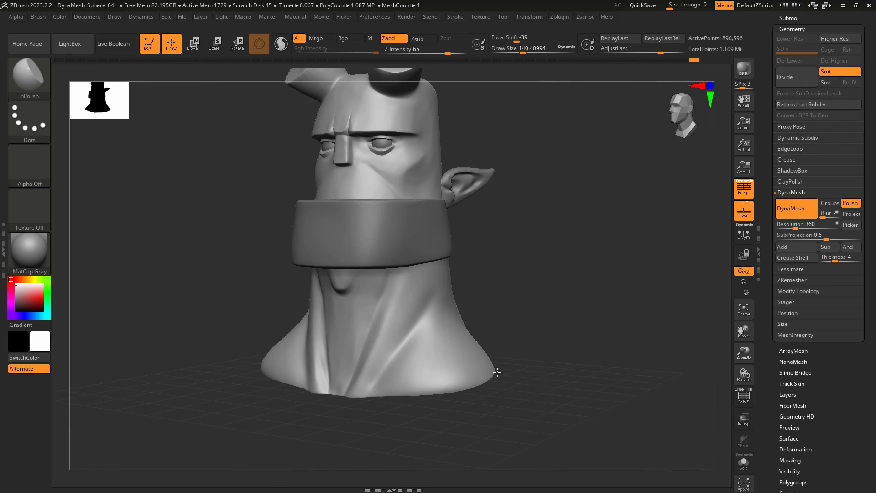
- Frame the whole bust and compare its proportions with the reference sketch in Clip Studio Paint
{"action": "key", "text": "f"}
{"action": "right_click_drag", "start_coordinate": [497, 373], "coordinate": [388, 357]}
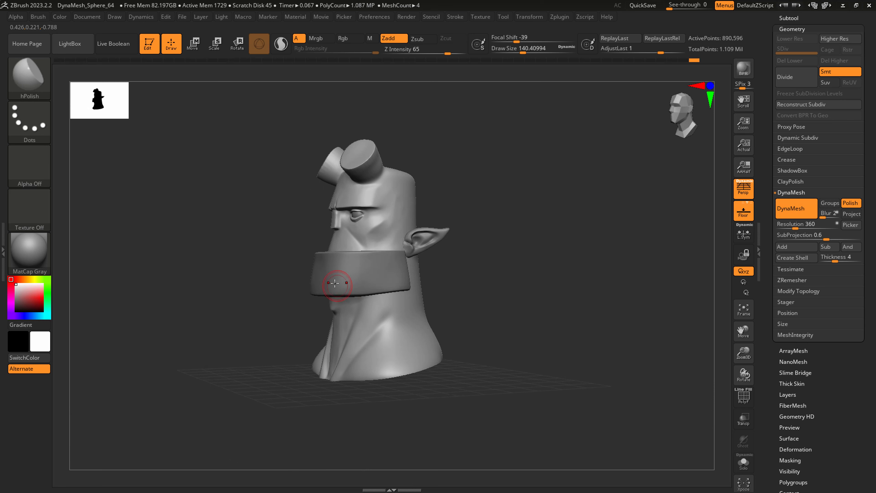
{"action": "right_click_drag", "start_coordinate": [343, 276], "coordinate": [362, 281]}
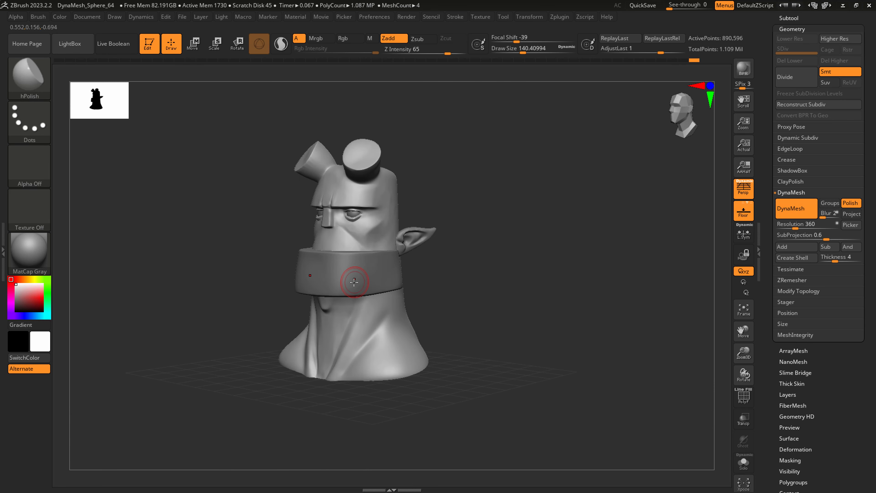
{"action": "key", "text": "alt+Tab"}
{"action": "key", "text": "alt+Tab"}
{"action": "right_click_drag", "start_coordinate": [372, 235], "coordinate": [396, 238], "text": "ctrl"}
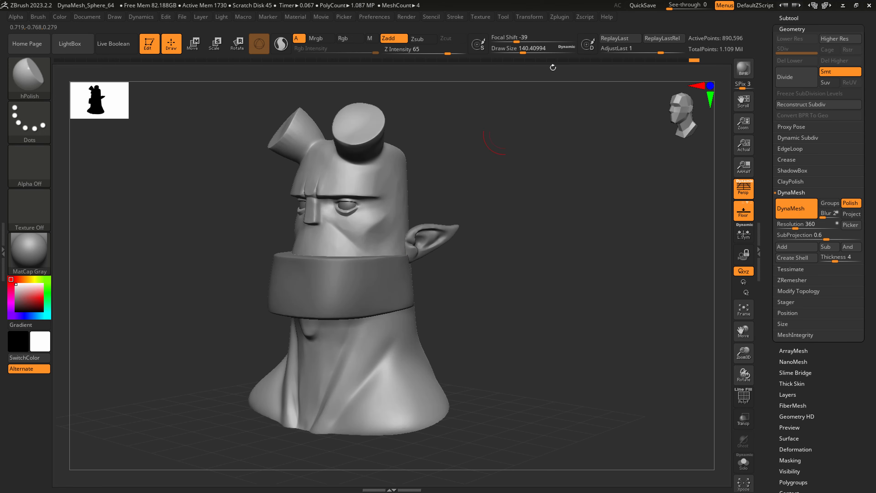
- Select the jaw band and move it slightly down the face
{"action": "left_click", "coordinate": [559, 17]}
{"action": "left_click", "coordinate": [368, 284], "text": "alt"}
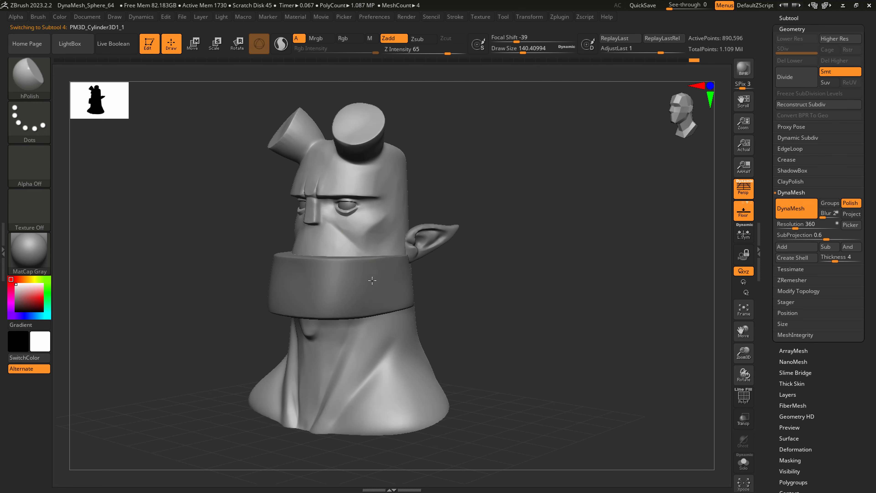
{"action": "key", "text": "w"}
{"action": "left_click_drag", "start_coordinate": [344, 225], "coordinate": [340, 239]}
{"action": "key", "text": "q"}
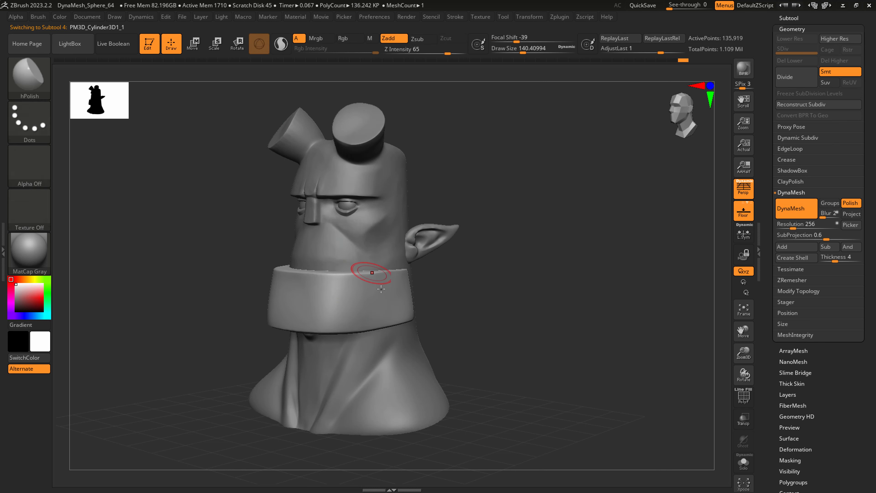
- Select the head mesh, pull the Adam's apple and throat downward with SnakeHook at a draw size of about 324, and check the reference sketch
{"action": "mouse_move", "coordinate": [370, 271]}
{"action": "right_mouse_down"}
{"action": "mouse_move", "coordinate": [363, 287]}
{"action": "mouse_move", "coordinate": [378, 290]}
{"action": "right_mouse_up"}
{"action": "left_click", "coordinate": [319, 361], "text": "alt"}
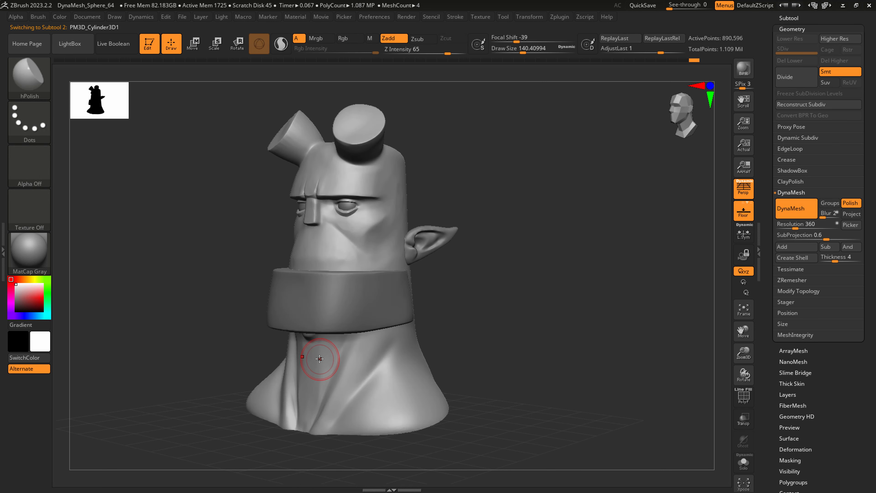
{"action": "key", "text": "b"}
{"action": "key", "text": "s"}
{"action": "key", "text": "h"}
{"action": "key", "text": "s"}
{"action": "left_click_drag", "start_coordinate": [320, 356], "coordinate": [333, 355]}
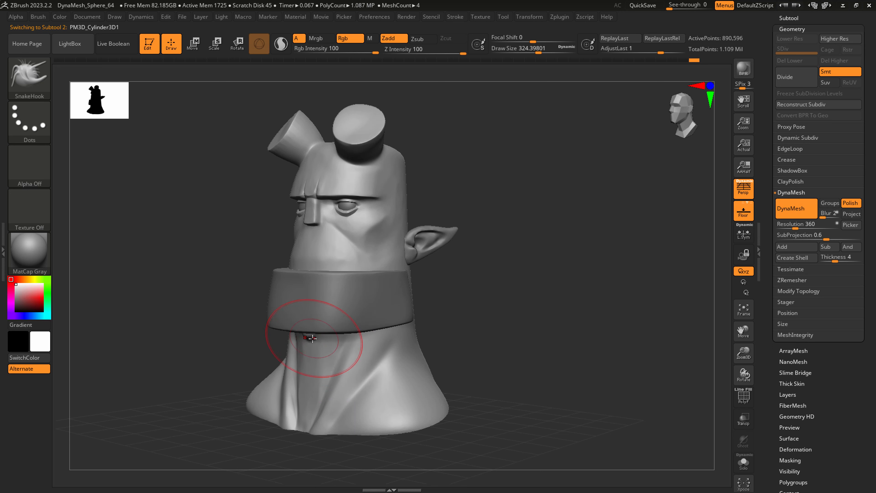
{"action": "left_click_drag", "start_coordinate": [331, 397], "coordinate": [331, 401]}
{"action": "key", "text": "alt+Tab"}
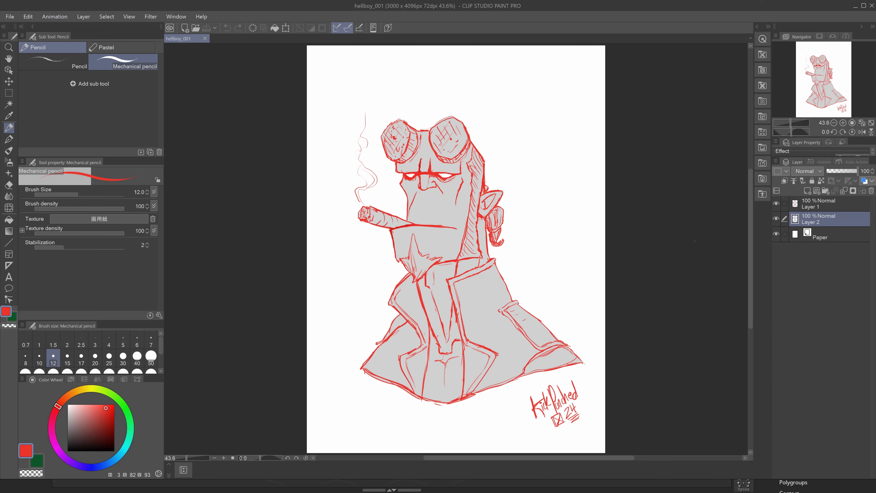
{"action": "key", "text": "alt+Tab"}
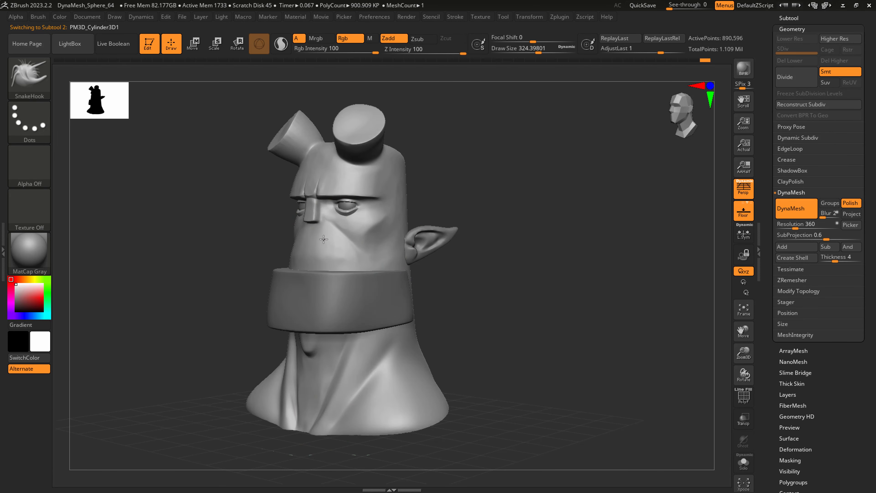
- Polish the cheek and the lower face above the jaw band with hPolish at a draw size of 112
{"action": "mouse_move", "coordinate": [323, 238]}
{"action": "left_mouse_down"}
{"action": "mouse_move", "coordinate": [319, 258]}
{"action": "mouse_move", "coordinate": [329, 242]}
{"action": "mouse_move", "coordinate": [311, 239]}
{"action": "mouse_move", "coordinate": [350, 264]}
{"action": "mouse_move", "coordinate": [322, 230]}
{"action": "left_mouse_up"}
{"action": "key", "text": "s"}
{"action": "key", "text": "b"}
{"action": "key", "text": "h"}
{"action": "key", "text": "p"}
{"action": "key", "text": "s"}
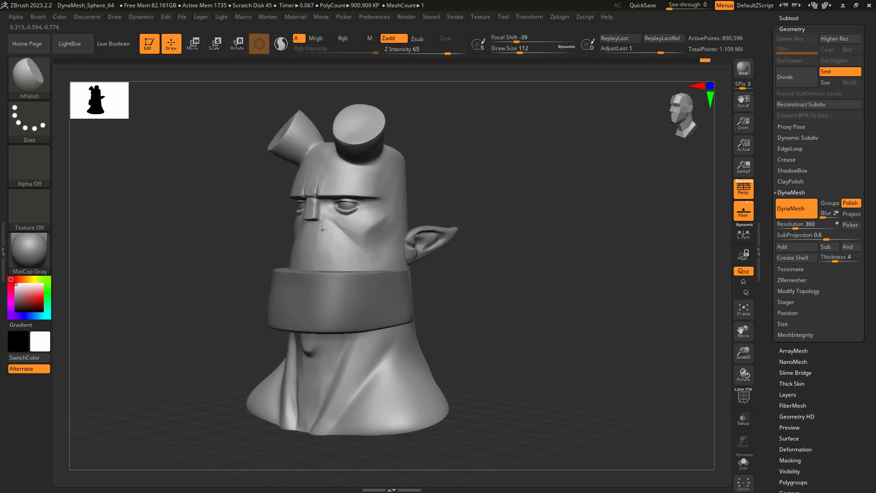
{"action": "mouse_move", "coordinate": [311, 263]}
{"action": "left_mouse_down"}
{"action": "mouse_move", "coordinate": [331, 233]}
{"action": "mouse_move", "coordinate": [323, 264]}
{"action": "mouse_move", "coordinate": [359, 243]}
{"action": "left_mouse_up"}
{"action": "right_click_drag", "start_coordinate": [366, 205], "coordinate": [369, 223], "text": "ctrl"}
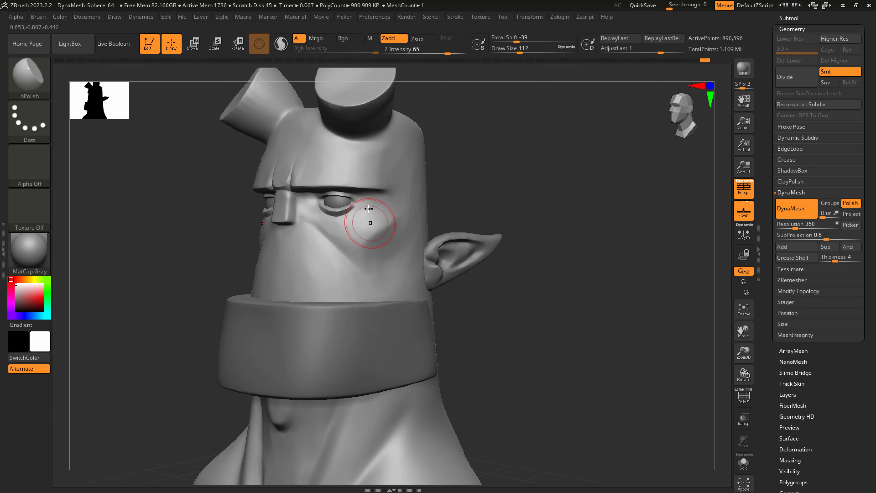
{"action": "left_click_drag", "start_coordinate": [376, 219], "coordinate": [395, 207]}
- Save the bust as a ZBrush tool, overwriting the existing hellboy_002.ztl file in the 1_z folder
{"action": "right_click_drag", "start_coordinate": [395, 208], "coordinate": [384, 264], "text": "alt"}
{"action": "mouse_move", "coordinate": [393, 231]}
{"action": "right_mouse_down", "text": "ctrl"}
{"action": "mouse_move", "coordinate": [353, 223]}
{"action": "mouse_move", "coordinate": [382, 222]}
{"action": "mouse_move", "coordinate": [362, 212]}
{"action": "right_mouse_up", "text": "ctrl"}
{"action": "right_click_drag", "start_coordinate": [396, 267], "coordinate": [377, 261]}
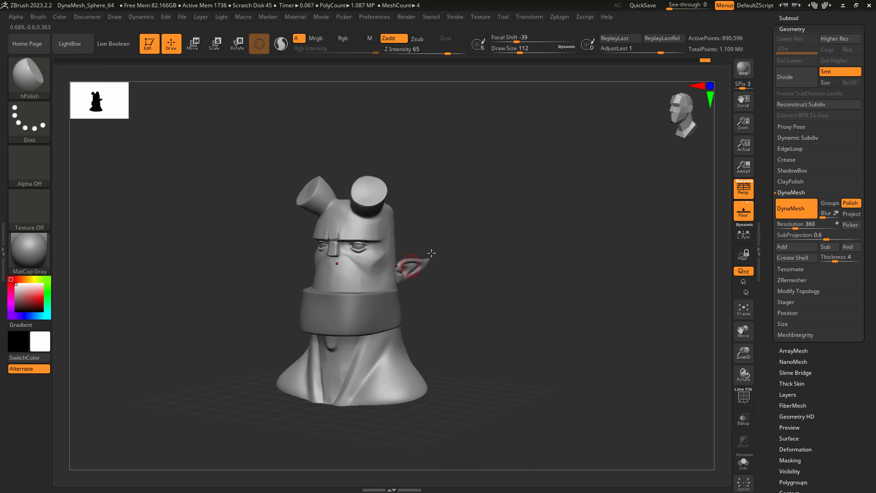
{"action": "scroll", "coordinate": [841, 138], "scroll_direction": "up", "scroll_amount": 5}
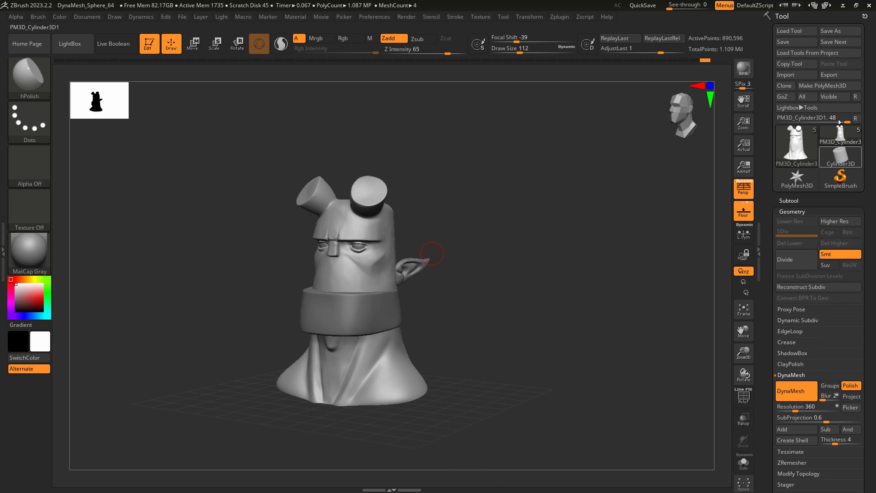
{"action": "left_click", "coordinate": [832, 31]}
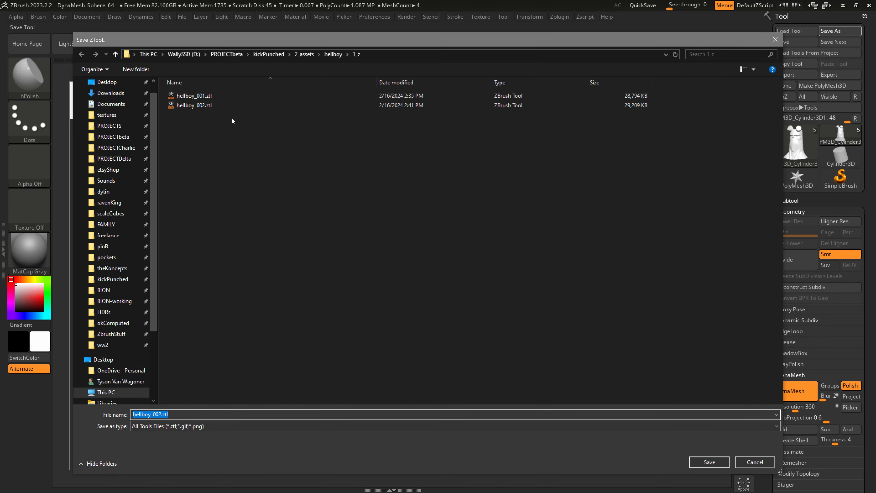
{"action": "double_click", "coordinate": [193, 105]}
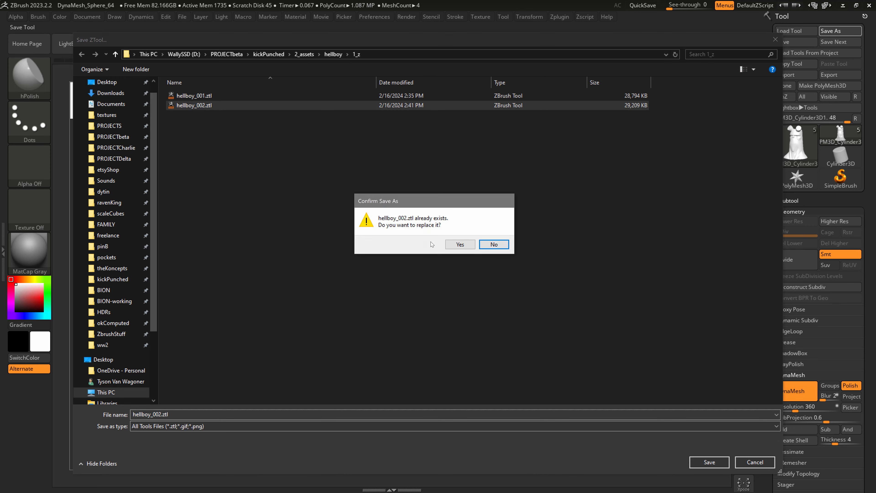
{"action": "left_click", "coordinate": [459, 245]}
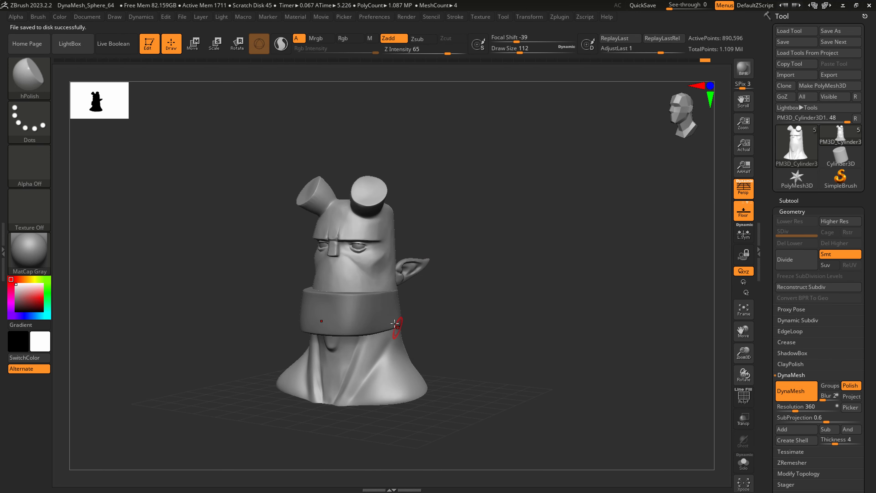
- Compare the framed bust with the Hellboy reference sketch in Clip Studio Paint, and return to the ZBrush sculpt
{"action": "right_click_drag", "start_coordinate": [394, 323], "coordinate": [420, 366]}
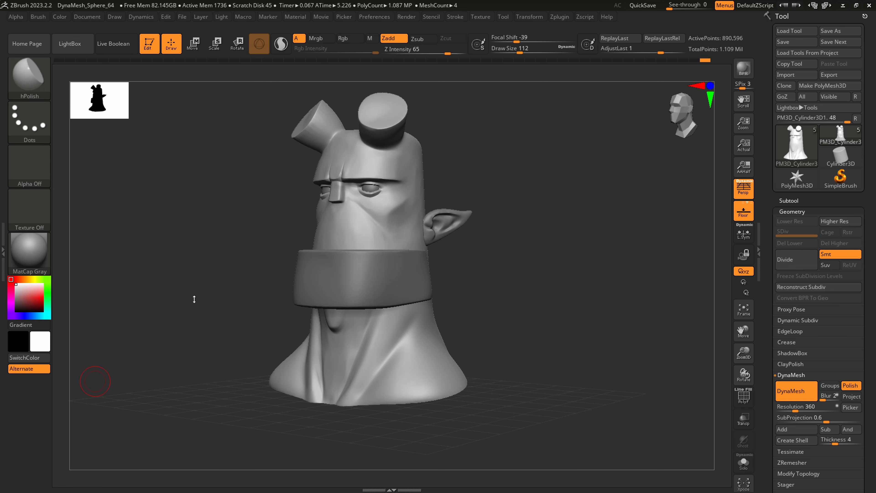
{"action": "key", "text": "alt+Tab"}
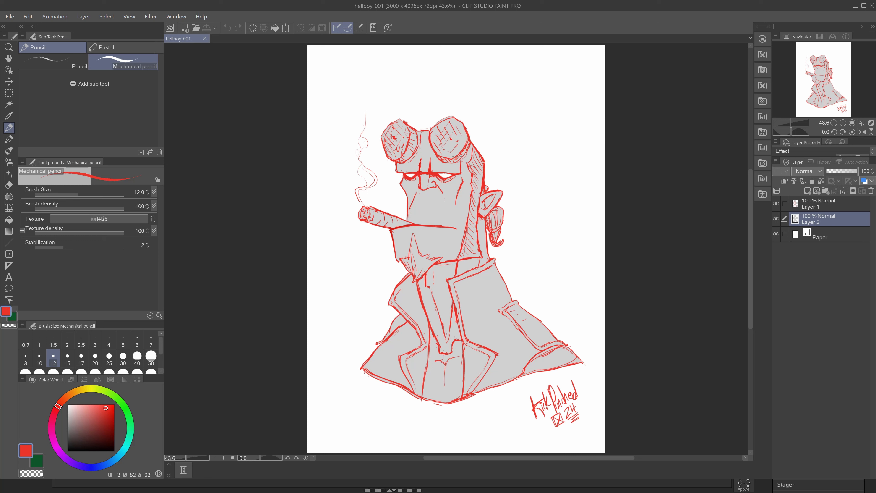
{"action": "left_click", "coordinate": [856, 7]}
{"action": "mouse_move", "coordinate": [524, 286]}
{"action": "left_mouse_down"}
{"action": "mouse_move", "coordinate": [501, 293]}
{"action": "mouse_move", "coordinate": [508, 292]}
{"action": "left_mouse_up"}
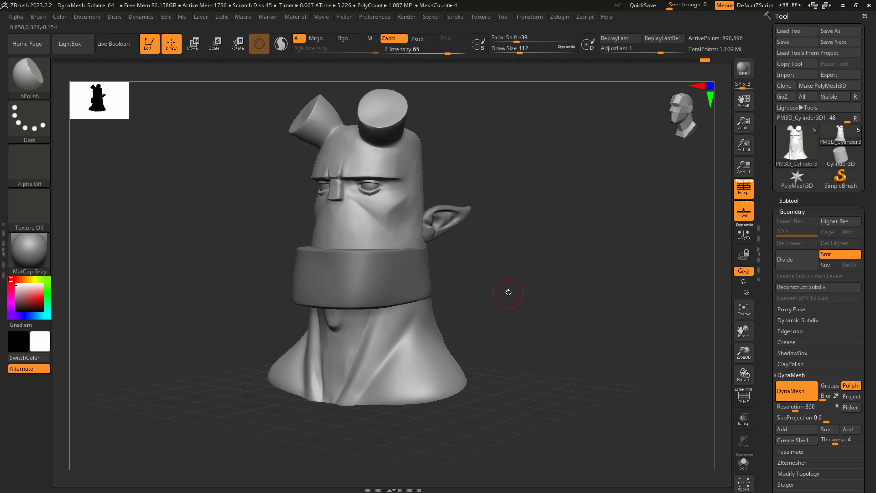